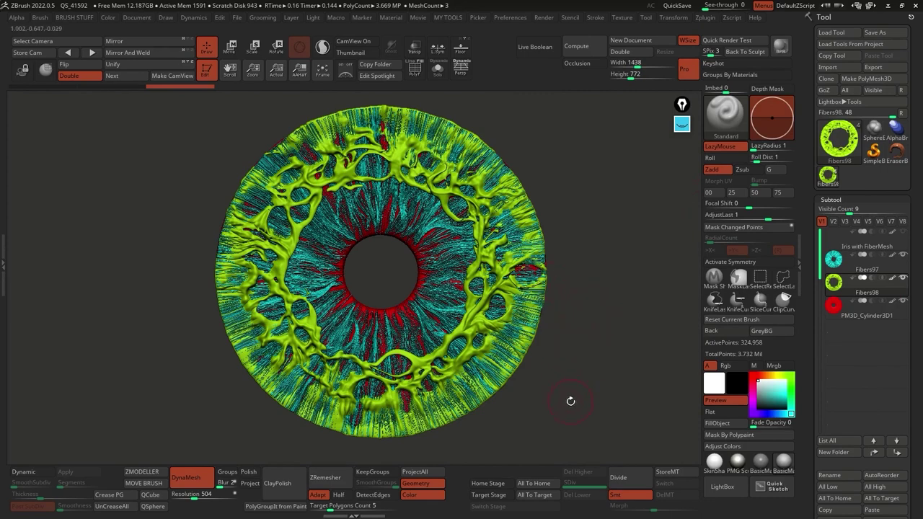
Select the Fibers97 subtool and isolate it with Solo mode.
drag(682, 286, 606, 285)
click(865, 273)
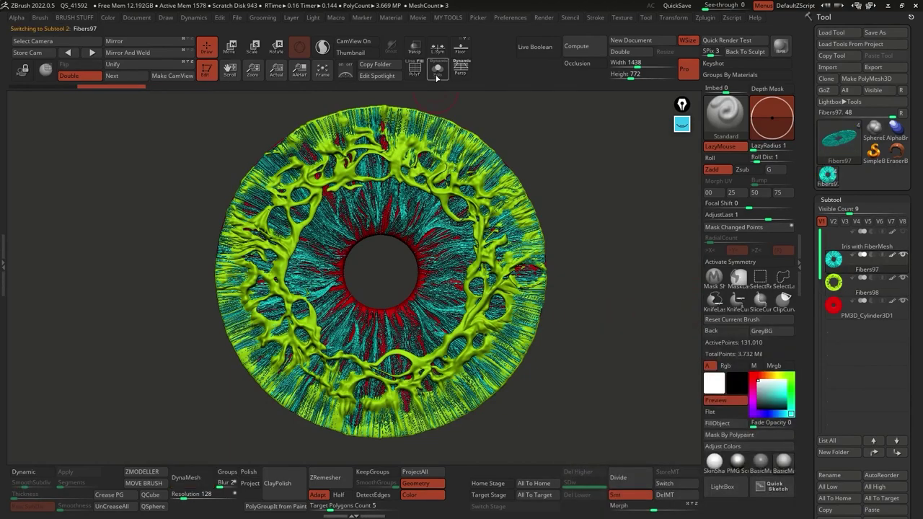
click(438, 69)
drag(574, 270, 528, 327)
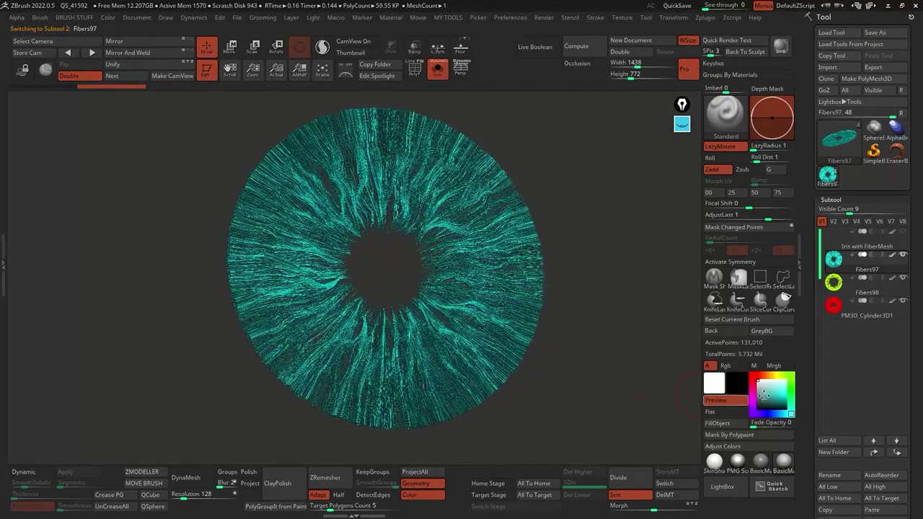
Turn off the polypaint colours on all subtools so the Fibers97 strands show in plain material.
shift+click(892, 256)
drag(690, 337, 769, 423)
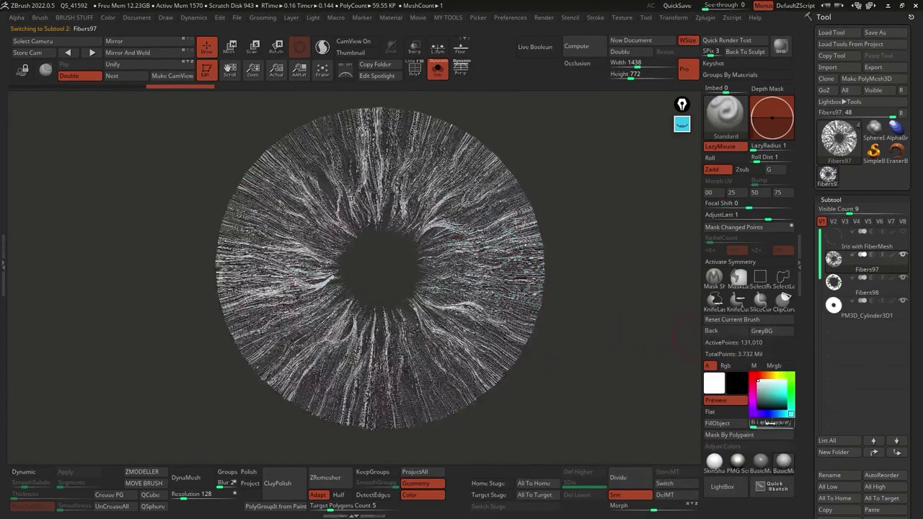
drag(665, 377, 590, 328)
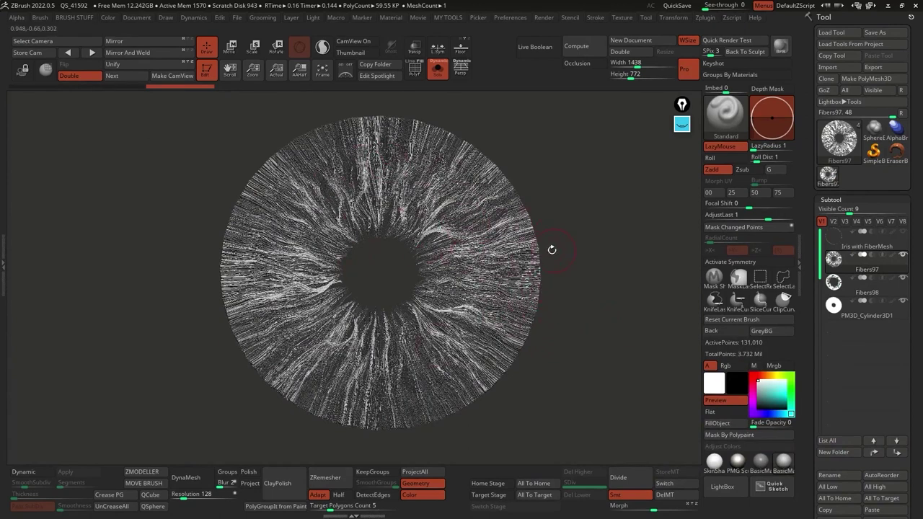
Examine the iris fibres up close, comparing the normal canvas with the antialiased half-size display.
ctrl+right_drag(423, 358, 427, 402)
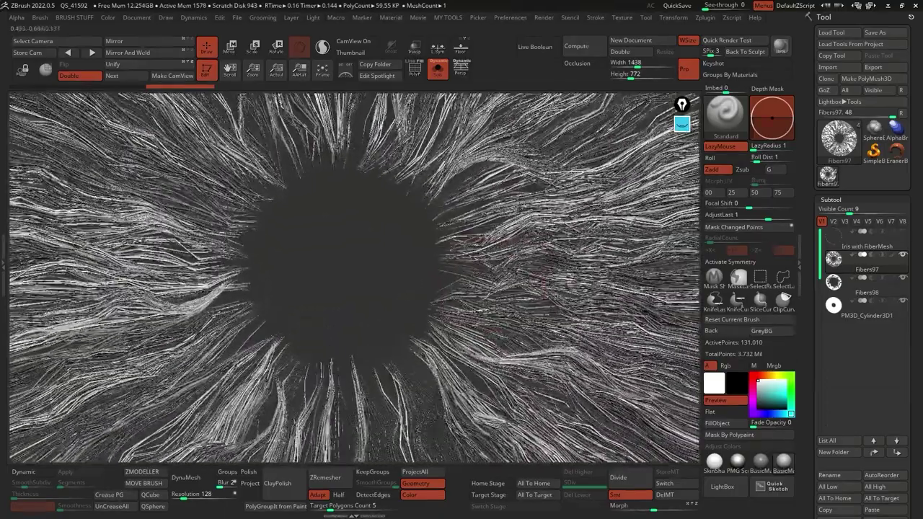
mouse_move(484, 271)
ctrl+right_down()
mouse_move(496, 306)
mouse_move(497, 262)
ctrl+right_up()
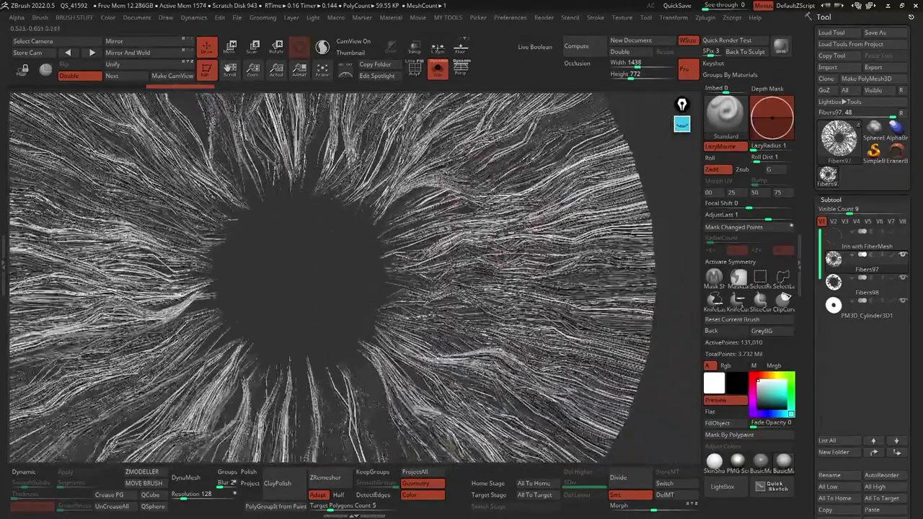
ctrl+right_drag(279, 208, 286, 166)
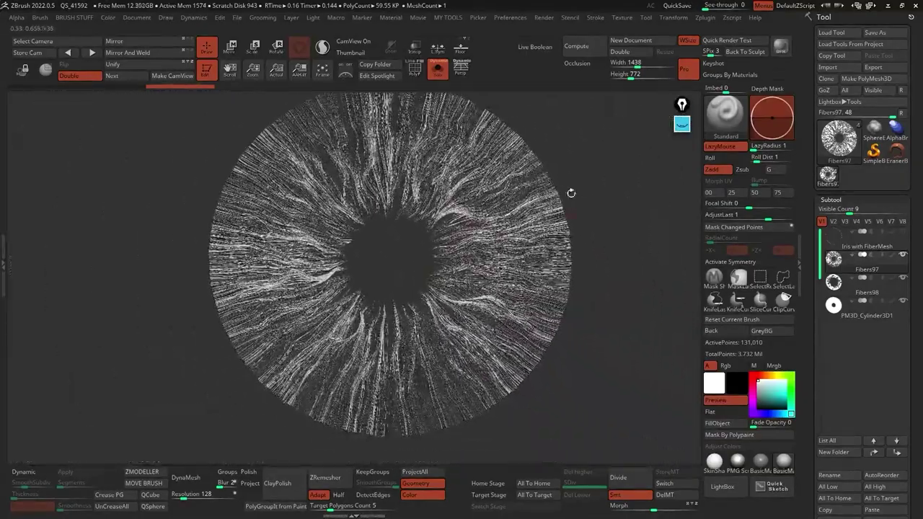
alt+right_drag(571, 194, 564, 201)
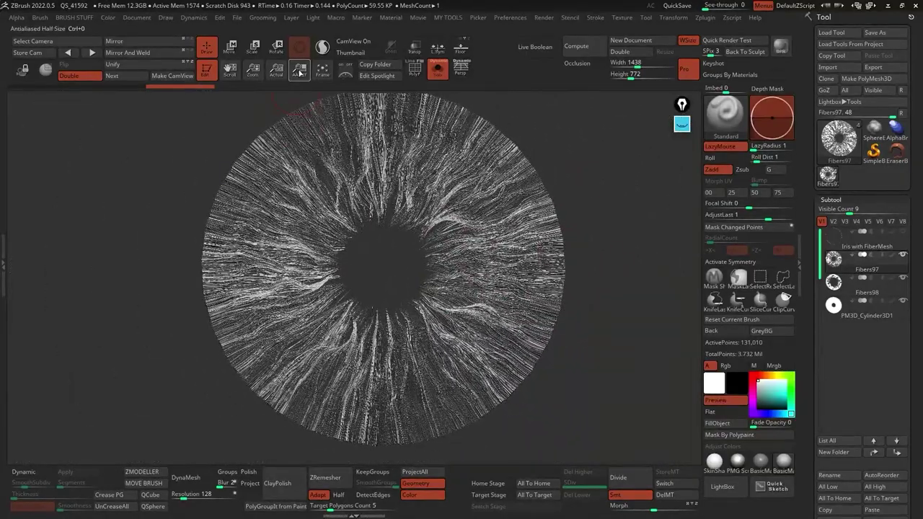
click(299, 73)
ctrl+right_drag(480, 272, 461, 308)
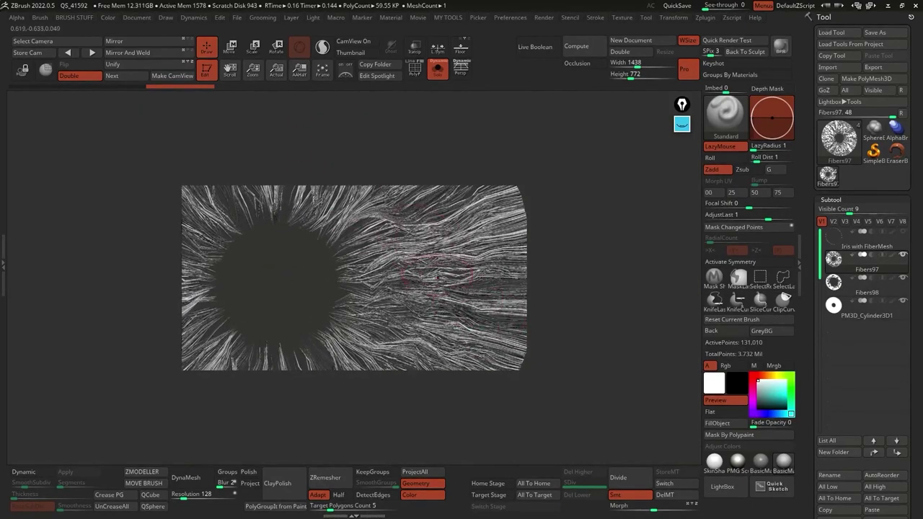
key(f)
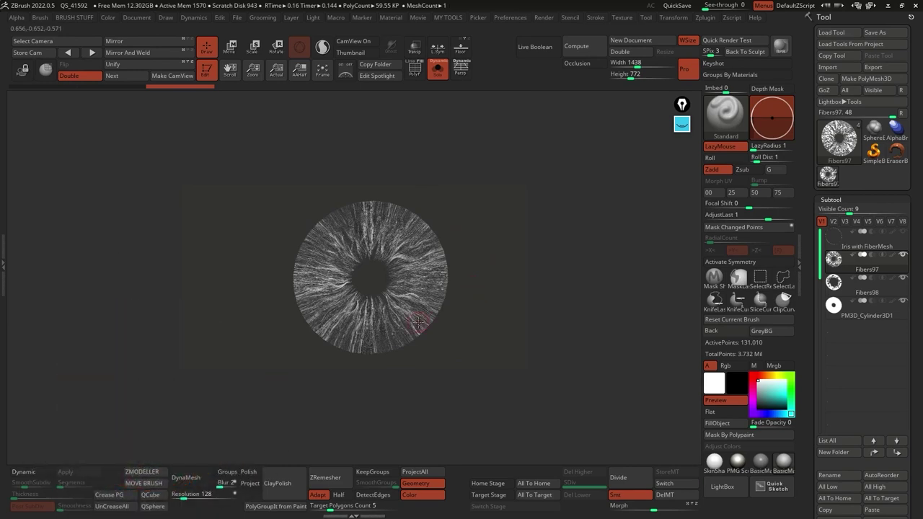
Double the document size, accepting the resize, and redraw the iris fibres in Edit mode on a cleared canvas.
click(633, 54)
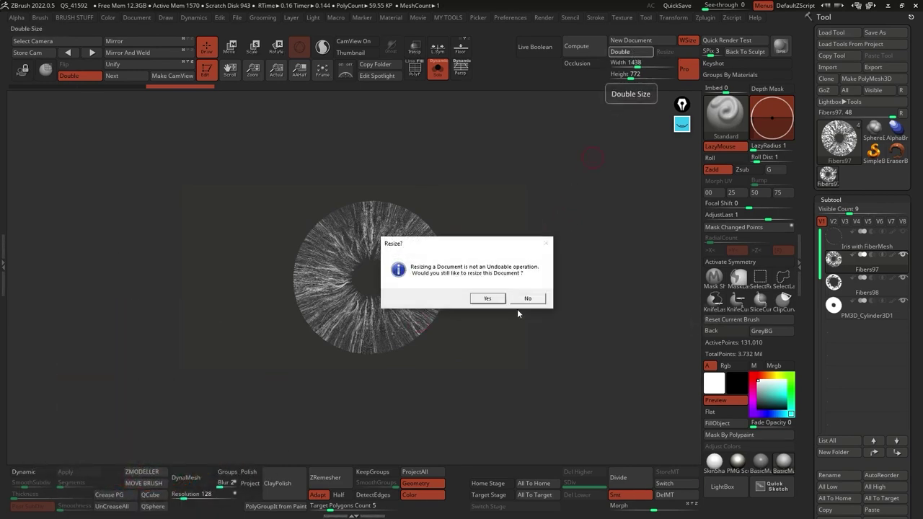
click(487, 298)
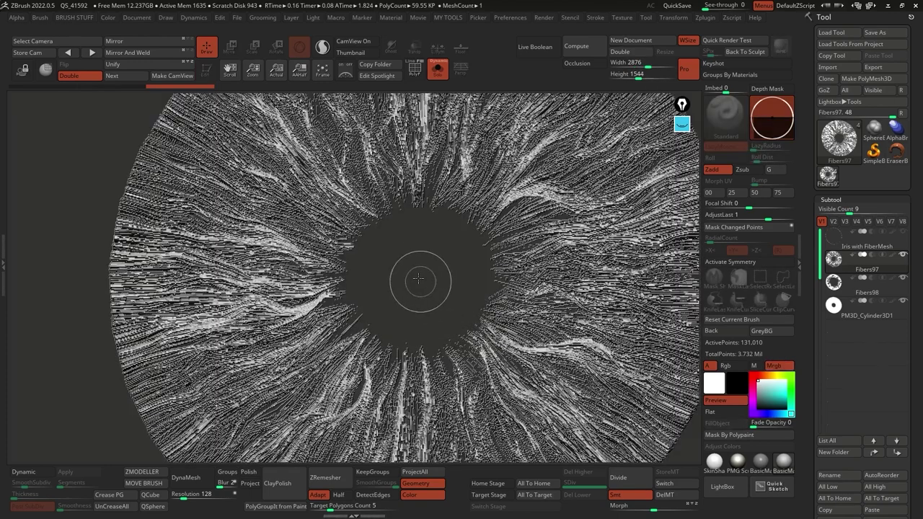
key(ctrl+n)
drag(405, 248, 433, 344)
key(t)
shift+drag(486, 237, 513, 270)
alt+drag(526, 201, 513, 252)
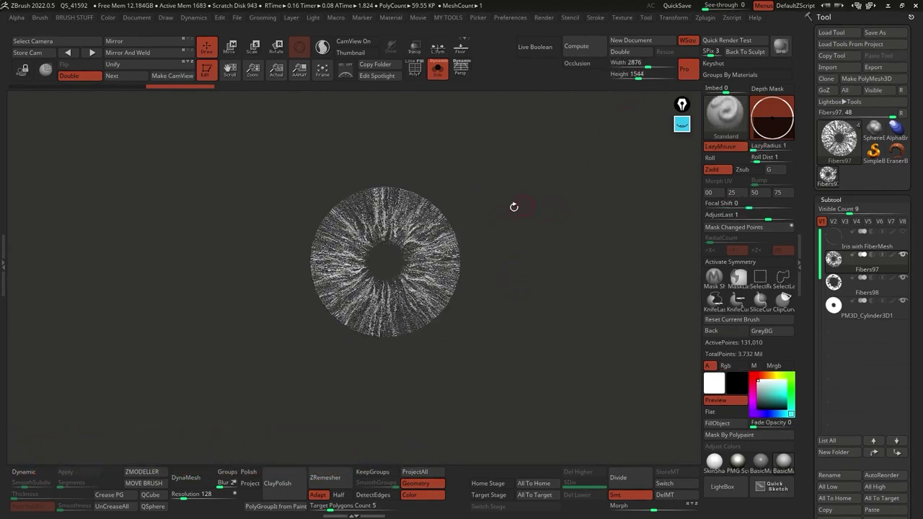
Display the enlarged canvas at antialiased half size and fit the whole fibre mesh in view.
click(302, 75)
mouse_move(475, 226)
alt+mouse_down()
mouse_move(507, 363)
mouse_move(520, 344)
alt+mouse_up()
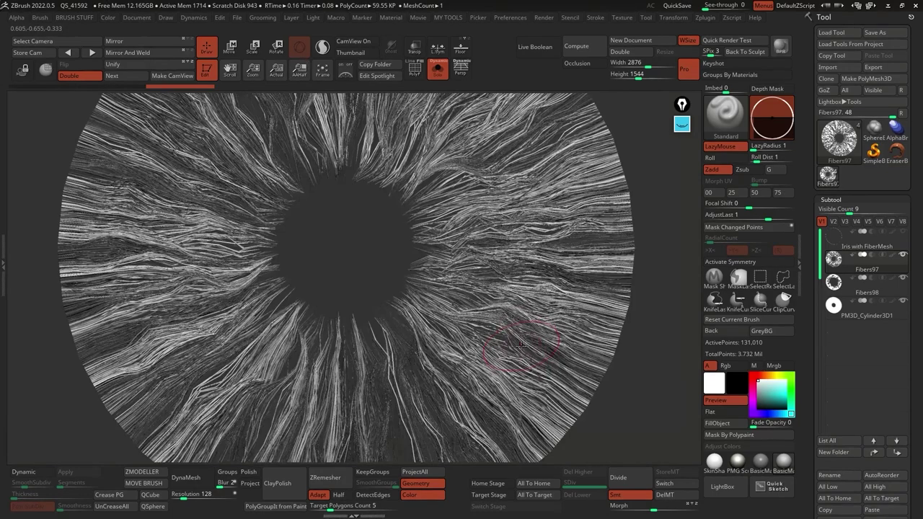
mouse_move(677, 411)
alt+mouse_down()
mouse_move(611, 231)
mouse_move(575, 243)
mouse_move(502, 232)
alt+mouse_up()
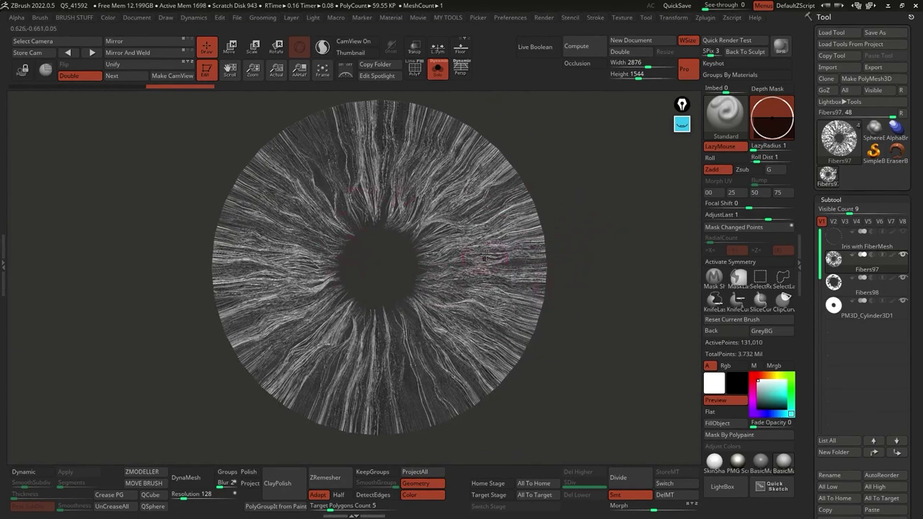
drag(555, 327, 588, 323)
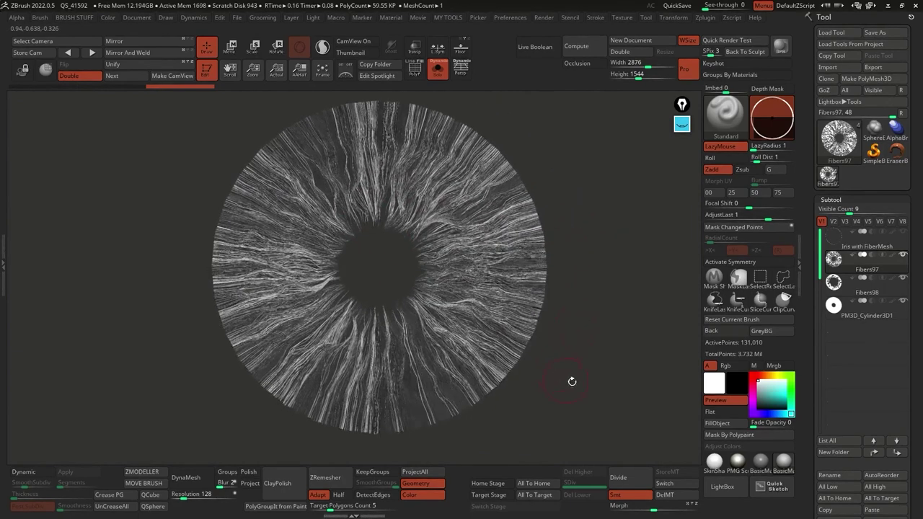
Inspect the Fibers98 ring mesh and the PM3D_Cylinder3D1 base disc as separate subtools.
click(862, 301)
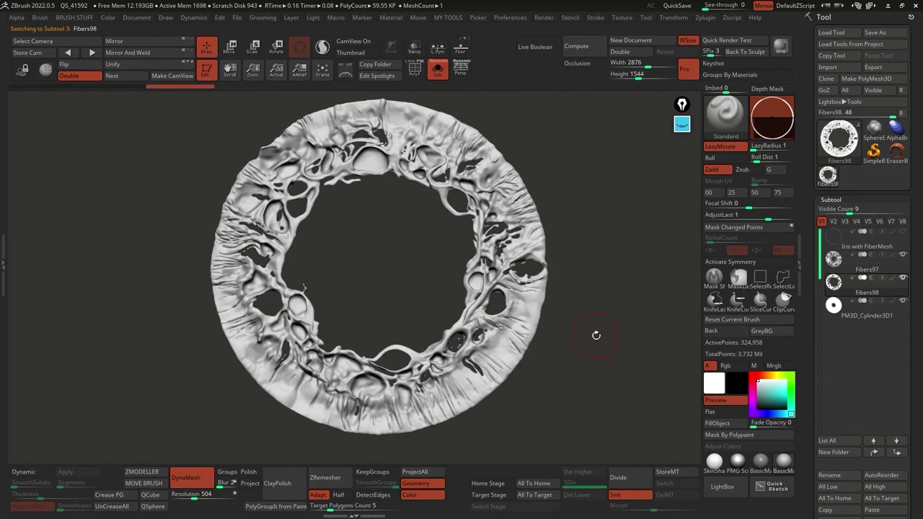
drag(524, 278, 511, 246)
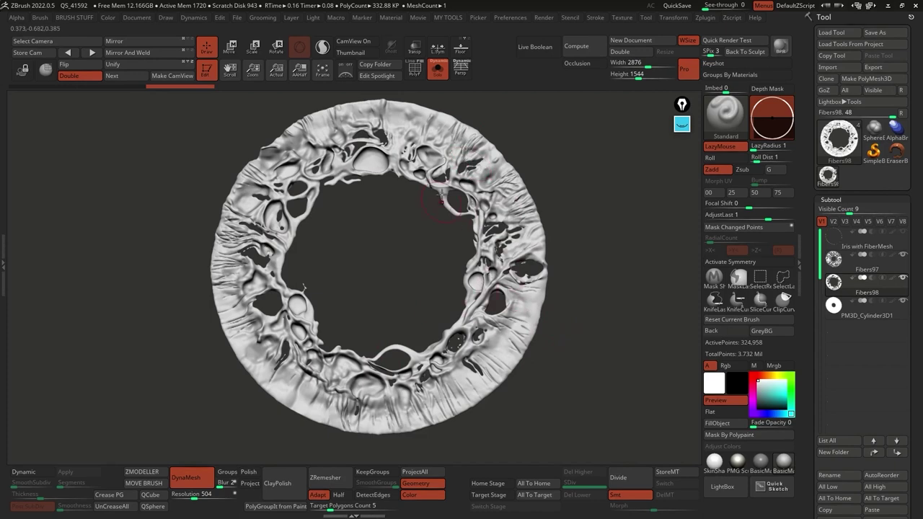
key(Down)
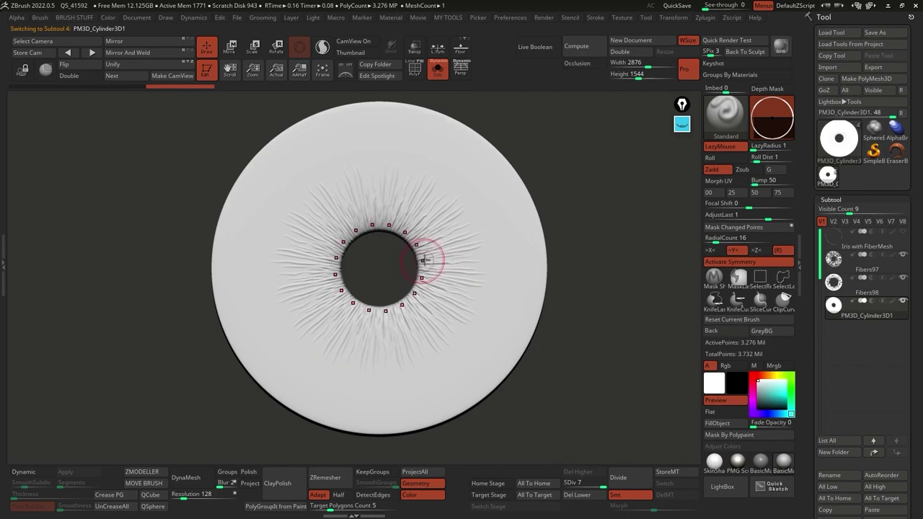
Try a Standard brush stroke with a radial symmetry count of 16 on the base disc, and undo it.
mouse_move(501, 197)
mouse_down()
mouse_move(500, 272)
mouse_move(438, 329)
mouse_move(483, 240)
mouse_up()
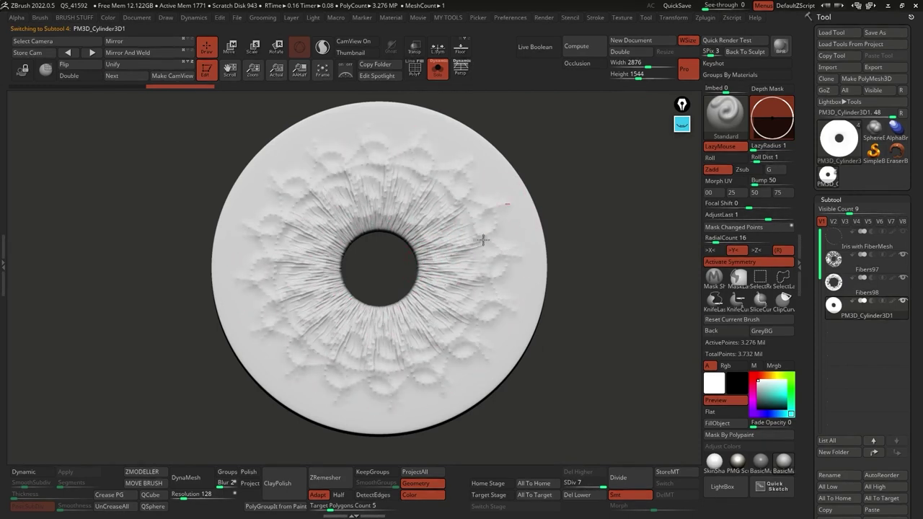
key(ctrl+z)
mouse_move(563, 289)
shift+mouse_down()
mouse_move(568, 320)
mouse_move(545, 312)
shift+mouse_up()
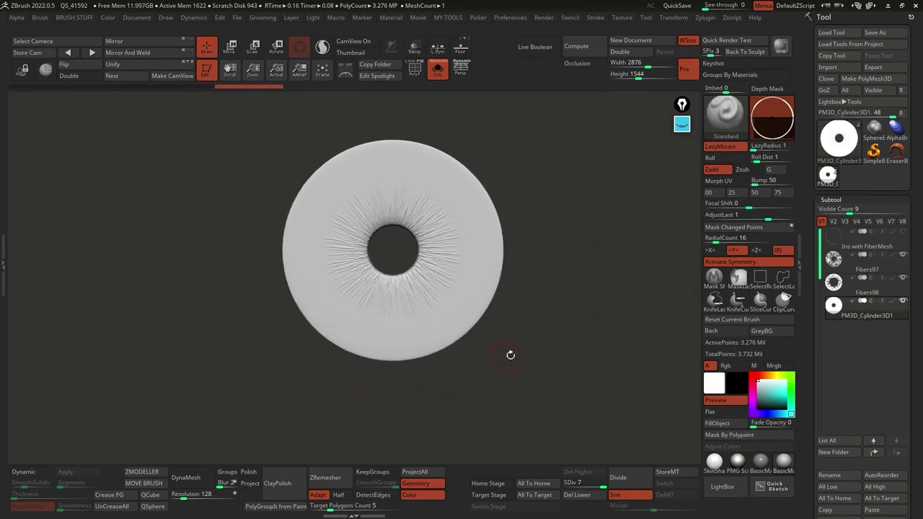
Switch the active tool to the Cylinder3D primitive and convert it to a PolyMesh3D.
click(837, 144)
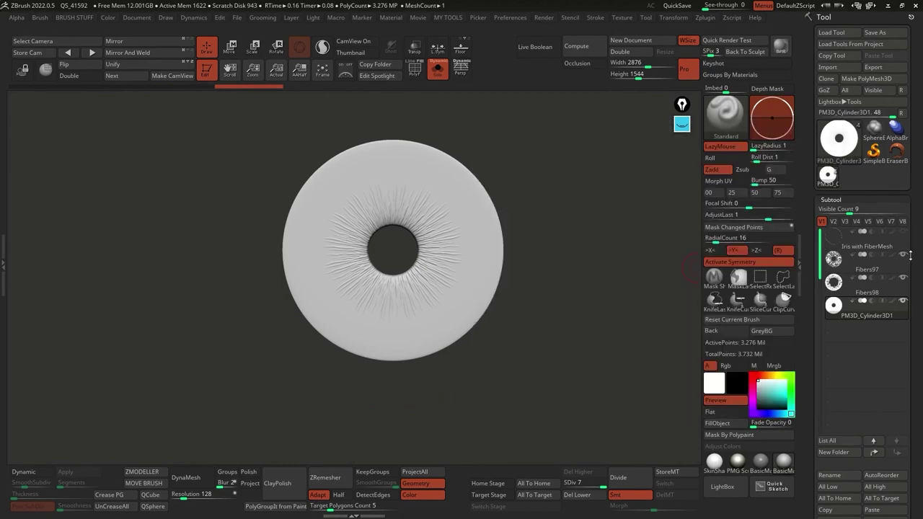
click(837, 144)
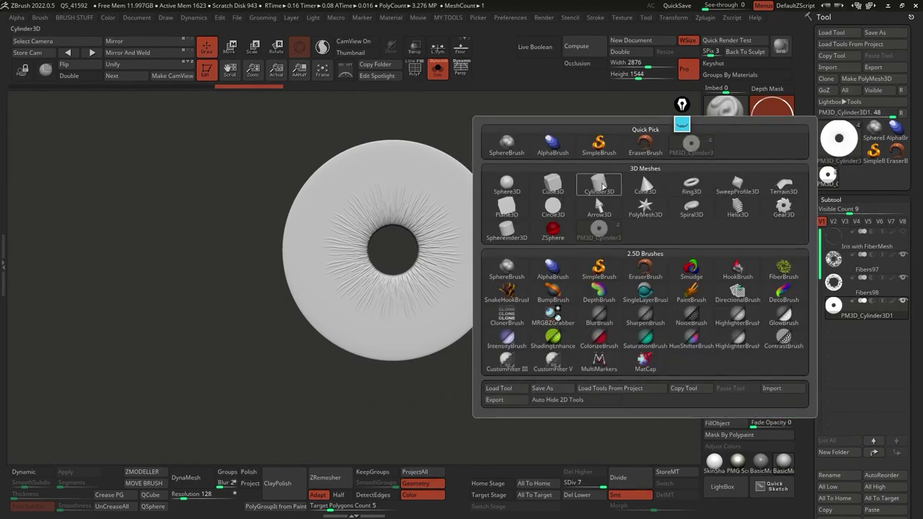
click(602, 185)
mouse_move(571, 297)
mouse_down()
mouse_move(572, 250)
mouse_move(555, 278)
mouse_move(574, 300)
mouse_up()
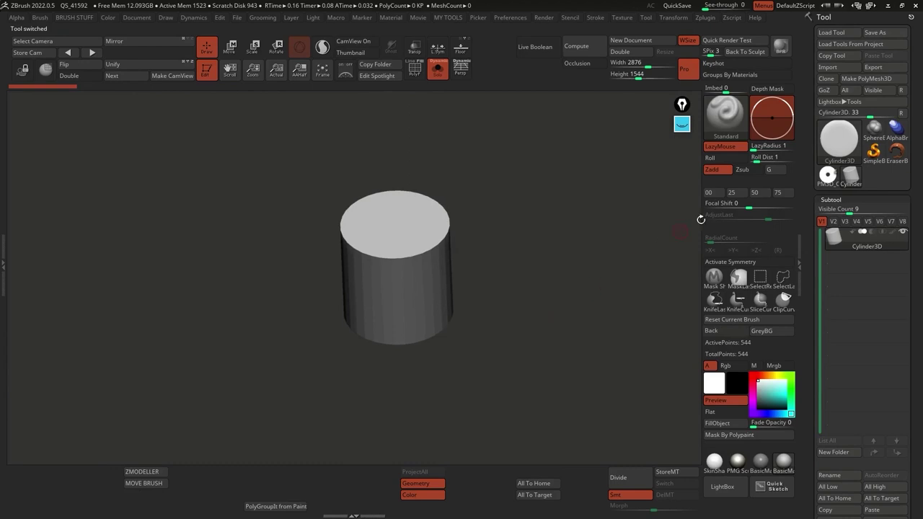
click(878, 80)
Show the polyframe on the cylinder and apply the skin shade material to it.
mouse_move(505, 270)
mouse_down()
mouse_move(539, 253)
mouse_move(509, 296)
mouse_move(531, 248)
mouse_move(579, 244)
mouse_up()
key(shift+f)
key(f)
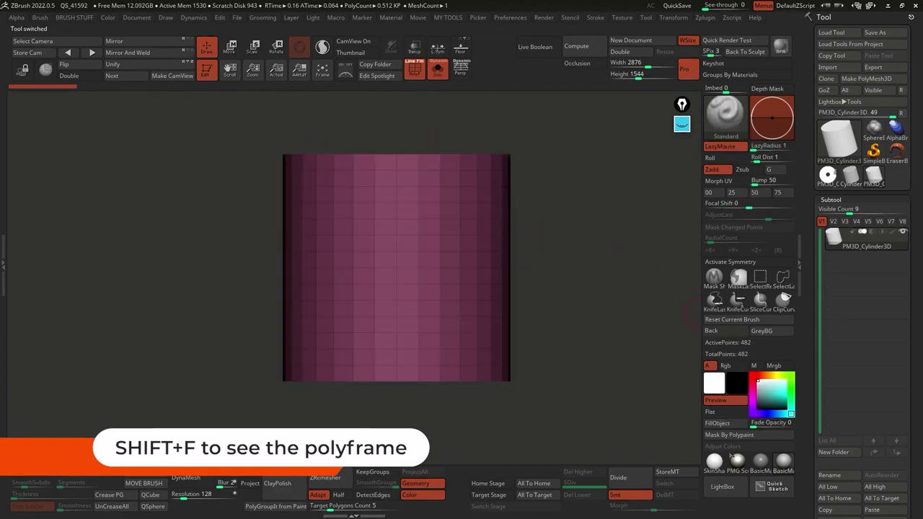
click(714, 462)
drag(577, 310, 565, 320)
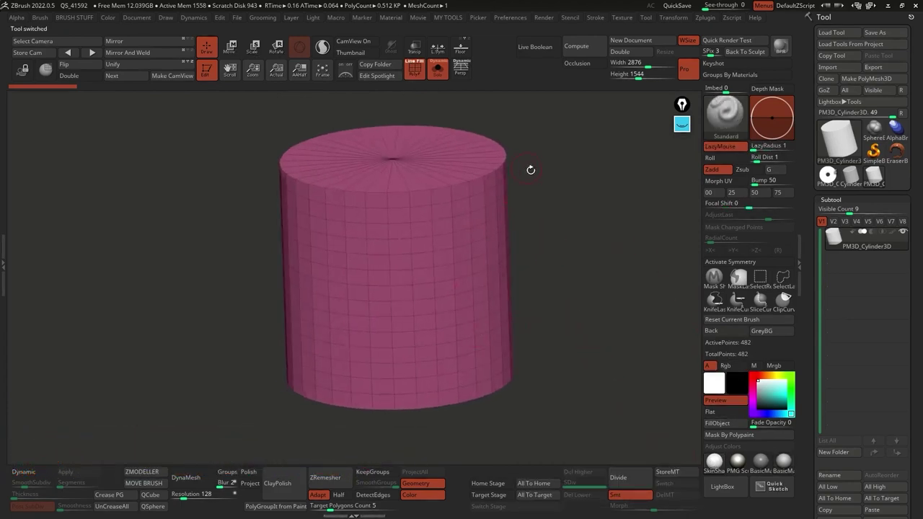
shift+drag(530, 170, 548, 251)
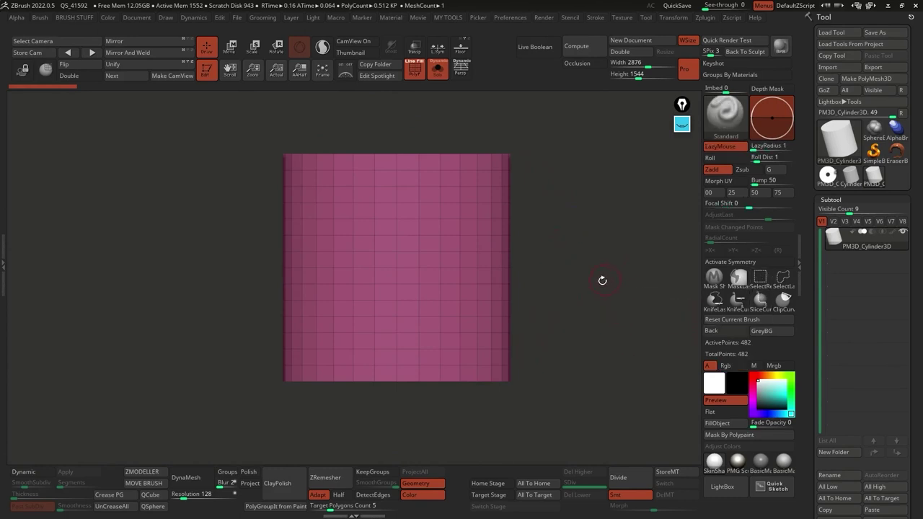
Isolate a single horizontal row of polygons in the cylinder's upper part with the SelectRect brush.
ctrl+shift+click(731, 119)
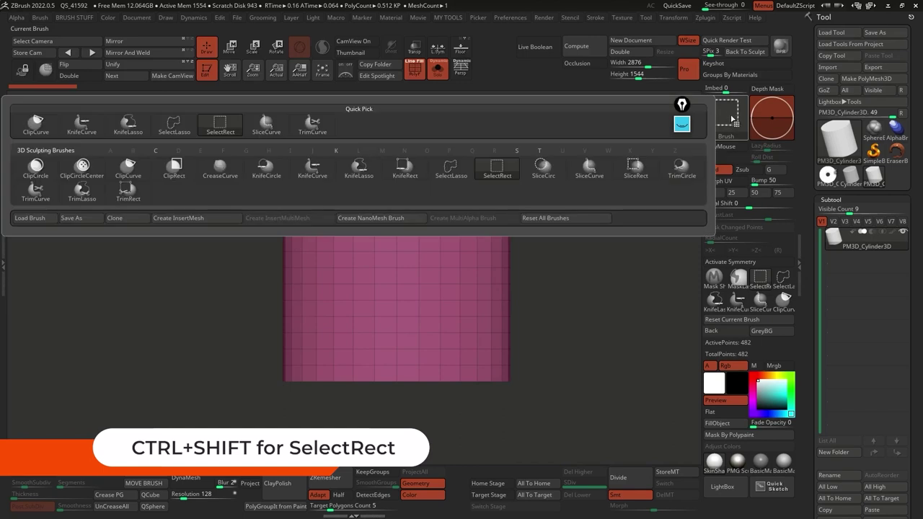
click(220, 127)
mouse_move(252, 206)
ctrl+shift+mouse_down()
mouse_move(422, 245)
mouse_move(523, 227)
mouse_move(526, 245)
ctrl+shift+mouse_up()
Turn on double-sided display for the remaining cylinder band in its display properties.
drag(817, 269, 815, 189)
key(shift)
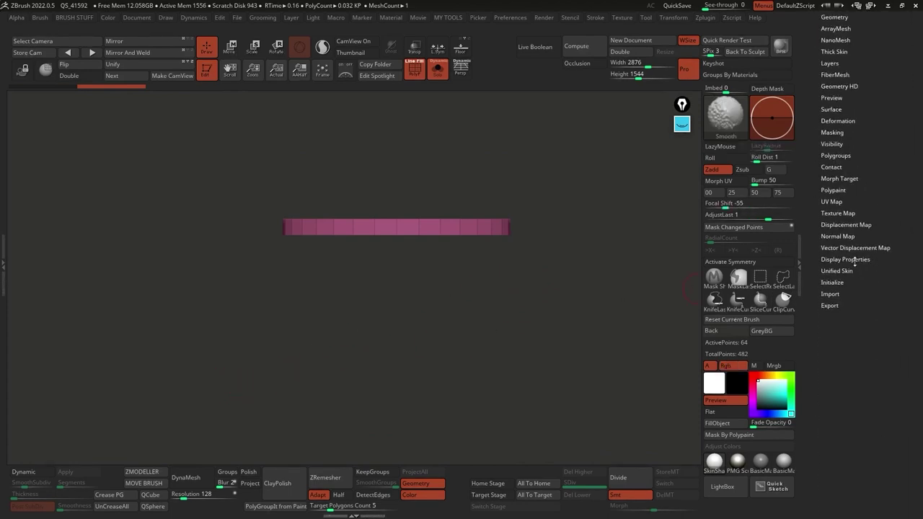
click(856, 258)
drag(615, 305, 593, 344)
click(855, 294)
drag(562, 303, 548, 318)
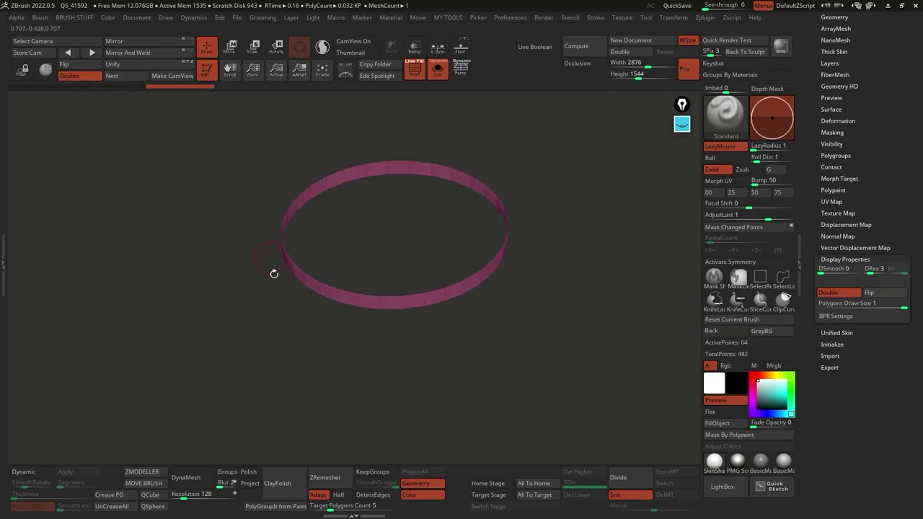
drag(537, 202, 612, 244)
Delete the cylinder's hidden geometry so only the ring band remains.
drag(833, 145, 836, 186)
shift+click(844, 58)
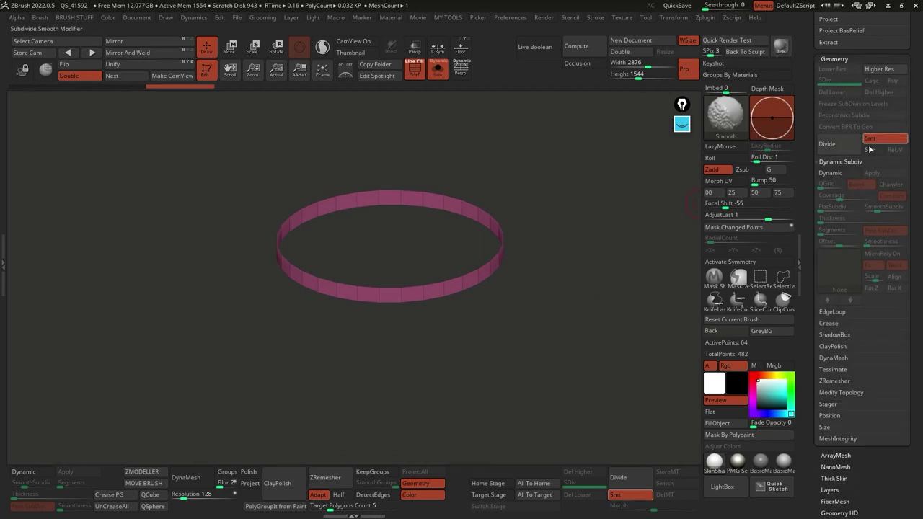
click(840, 392)
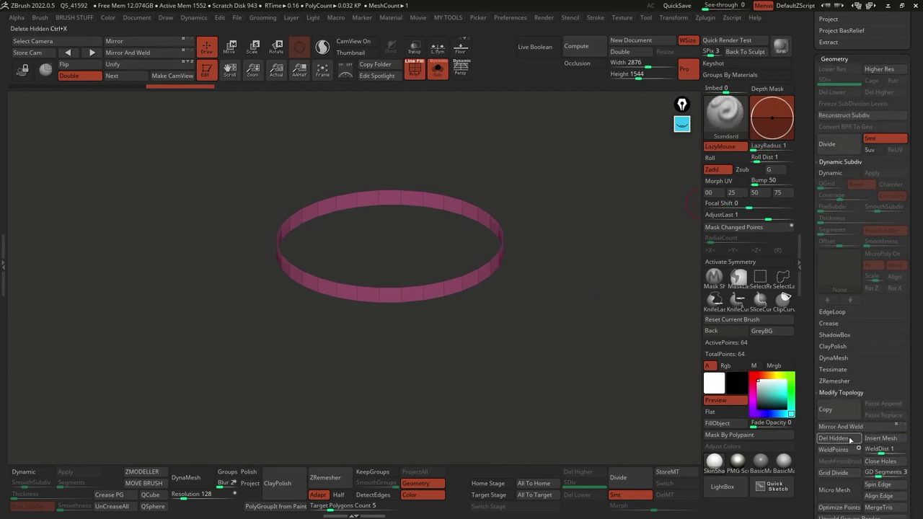
click(834, 59)
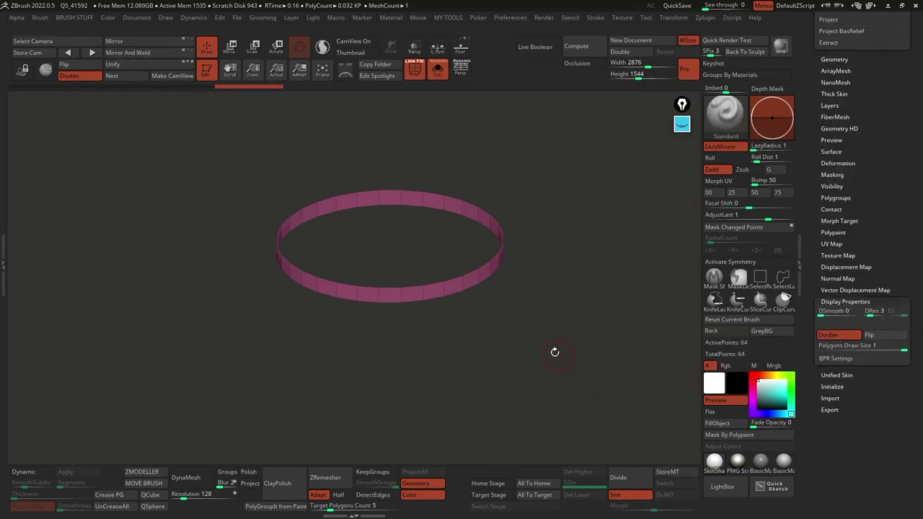
drag(554, 352, 545, 297)
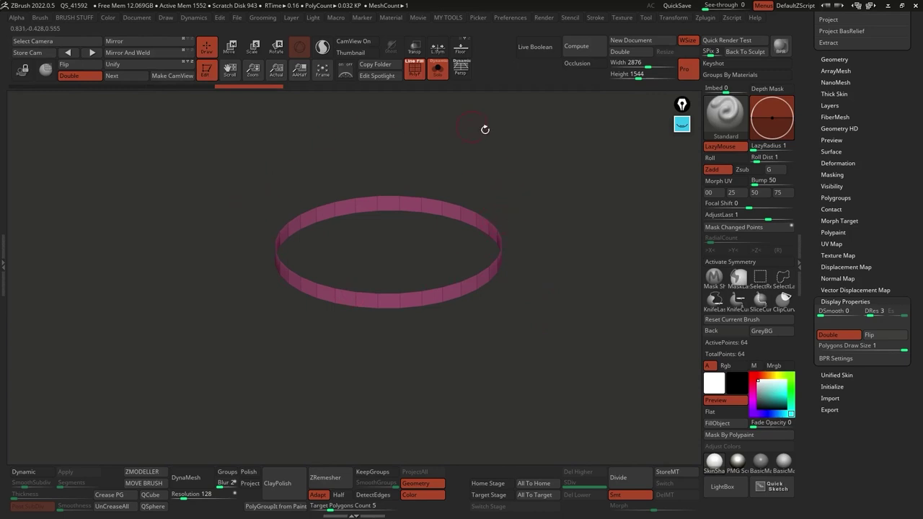
drag(573, 263, 526, 385)
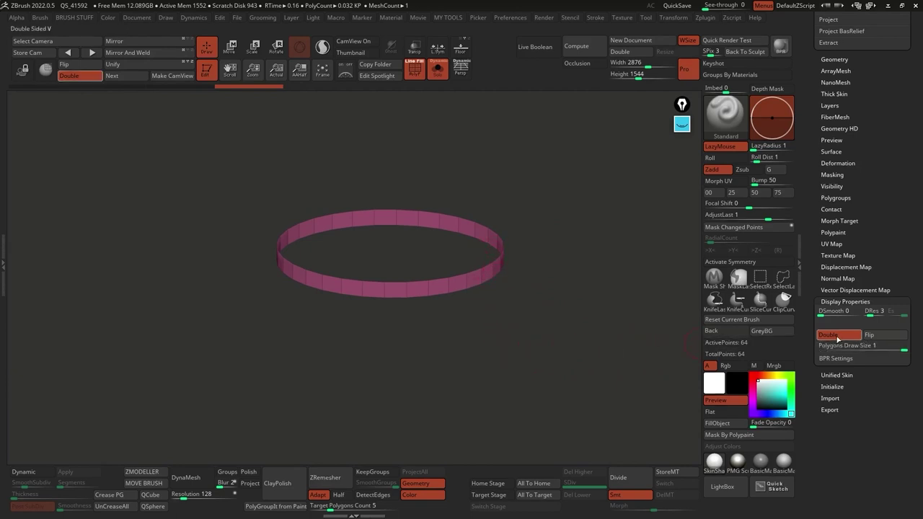
Turn off the band's double-sided display, mark up its hidden side and the Flip option with the screen pen, and clear the markup.
click(843, 337)
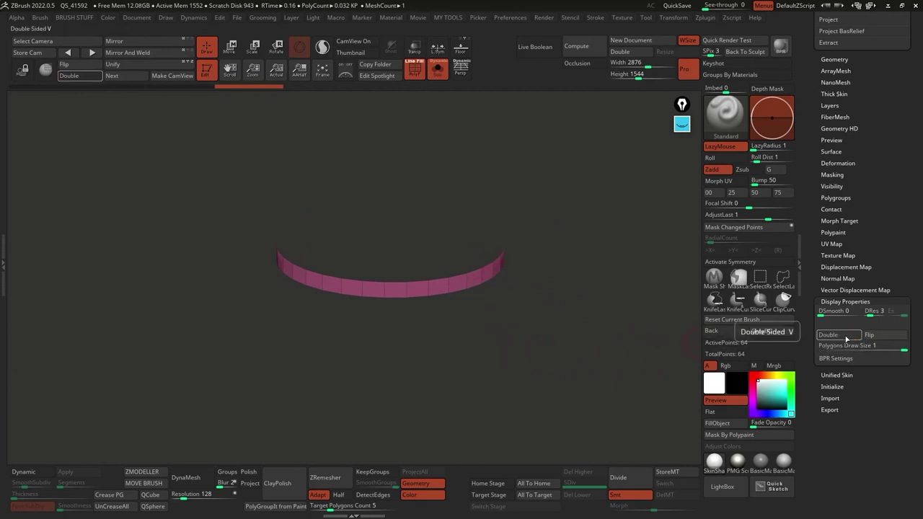
click(681, 125)
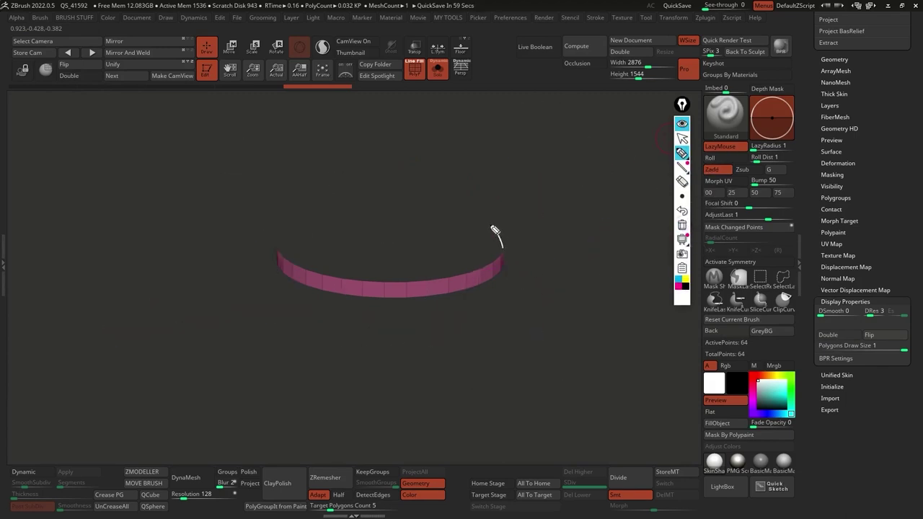
drag(289, 240, 369, 220)
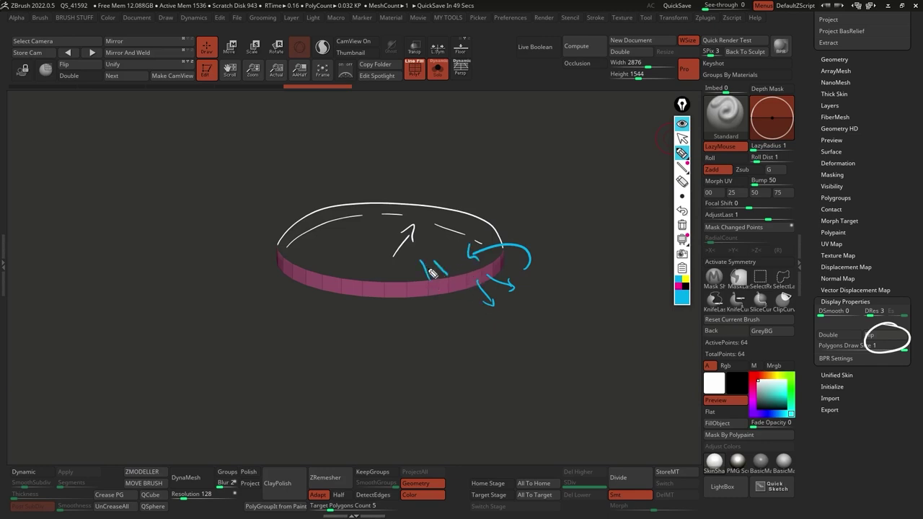
click(681, 225)
click(682, 124)
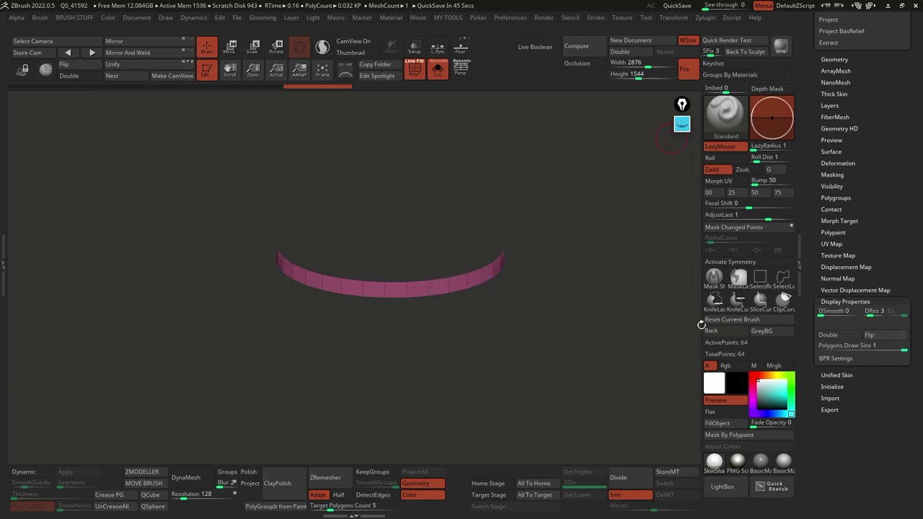
Flip the ring band's normals so its polygons face inward, and turn double-sided display back on.
click(881, 334)
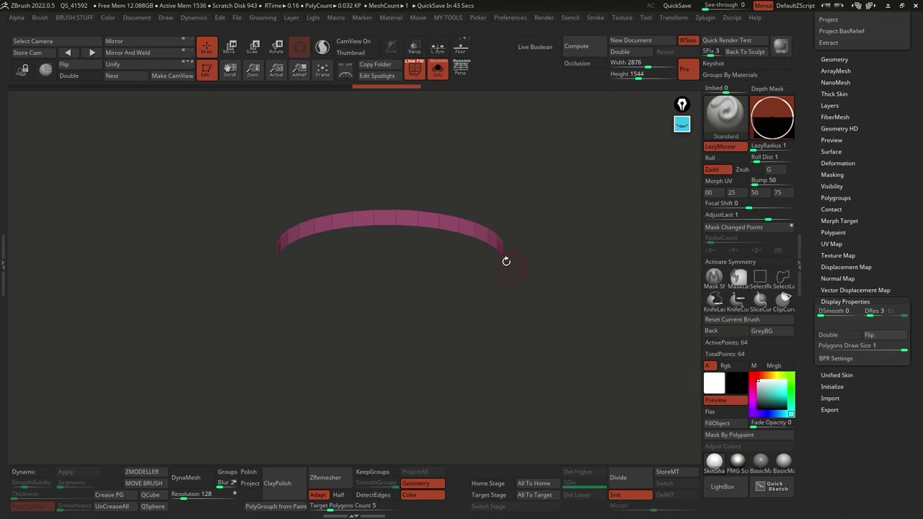
drag(557, 204, 583, 225)
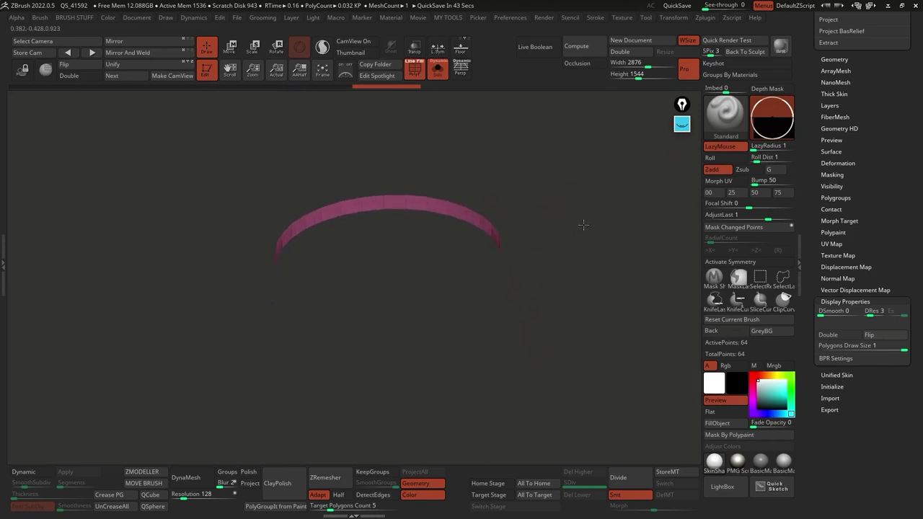
click(841, 337)
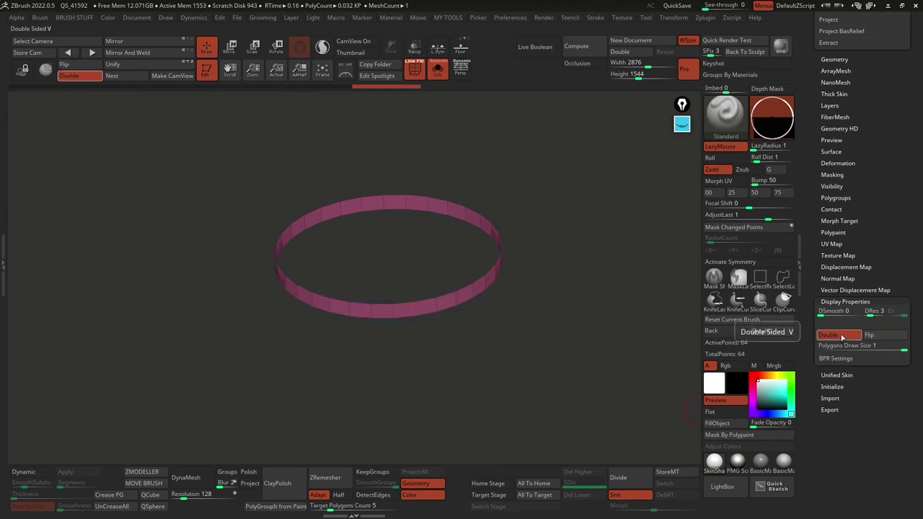
click(86, 80)
click(86, 80)
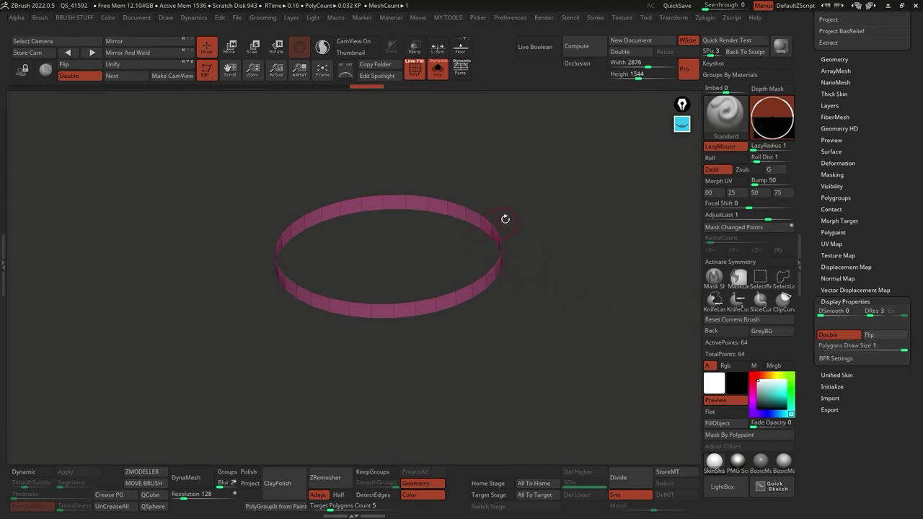
Open the FiberMesh settings with their modifiers and preview fibers on the ring band.
shift+click(822, 59)
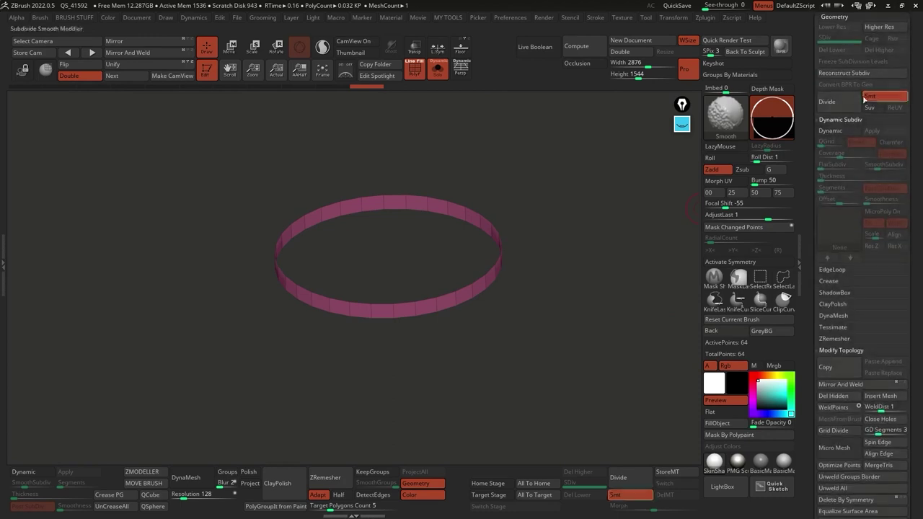
mouse_move(812, 61)
mouse_down()
mouse_move(813, 97)
mouse_move(860, 134)
mouse_up()
shift+click(839, 54)
click(844, 183)
drag(846, 166, 845, 202)
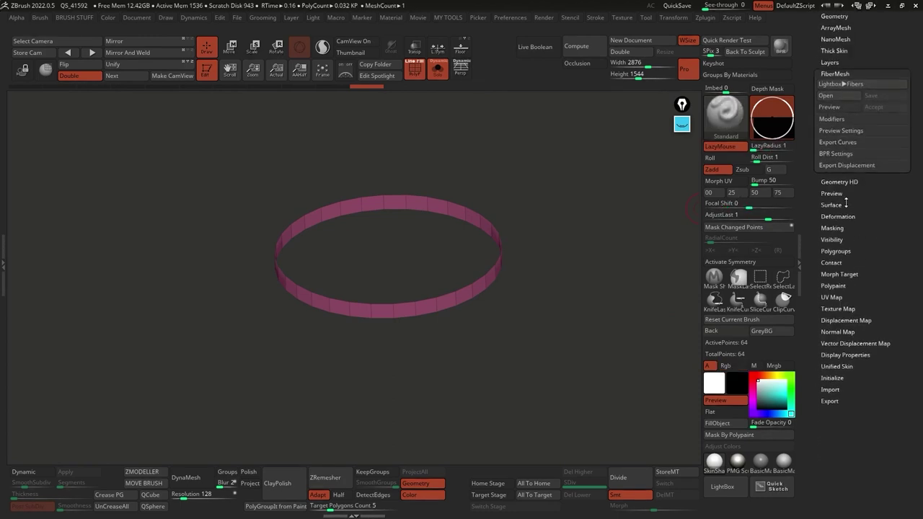
click(836, 121)
drag(572, 274, 570, 290)
click(844, 112)
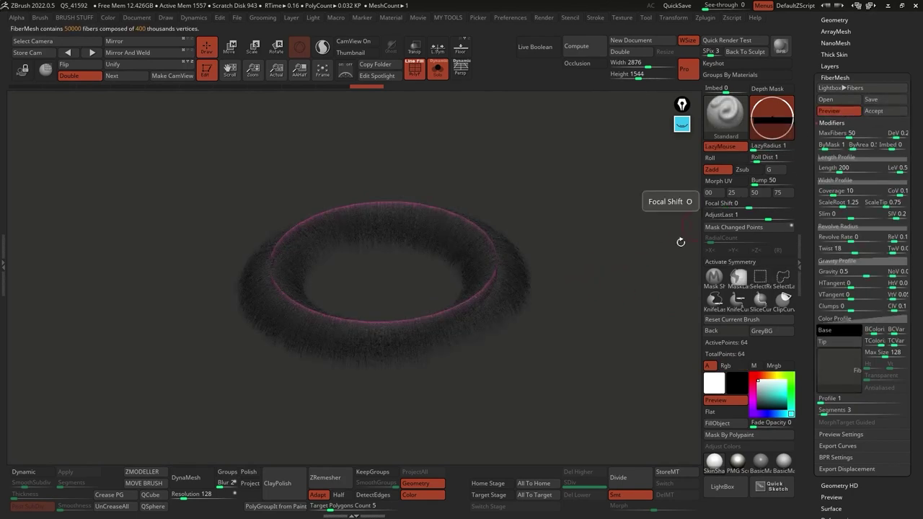
drag(581, 324, 571, 329)
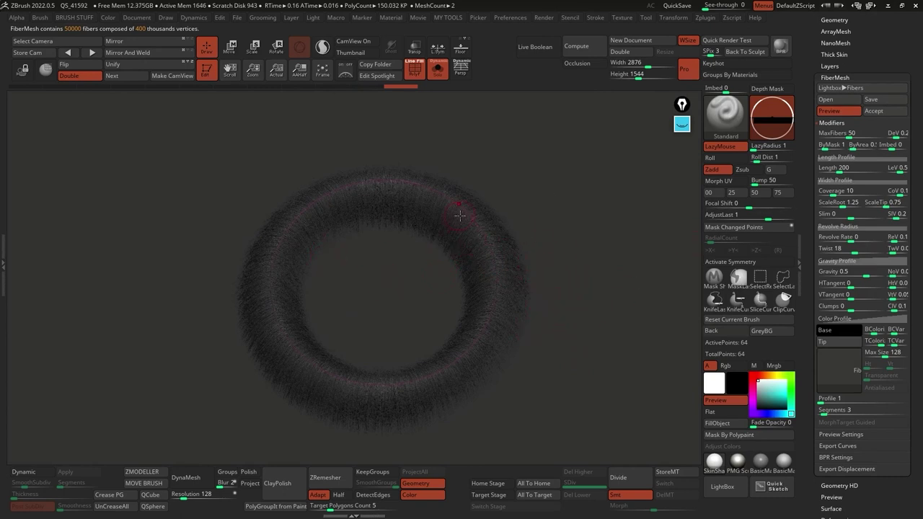
drag(508, 204, 498, 227)
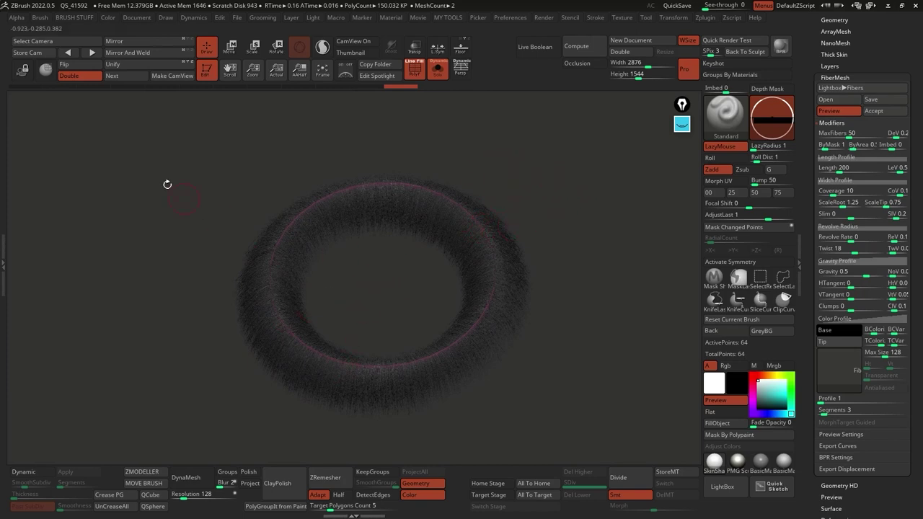
Turn off double-sided display and regenerate the fiber preview so fibers grow only from the inward-facing side.
click(80, 75)
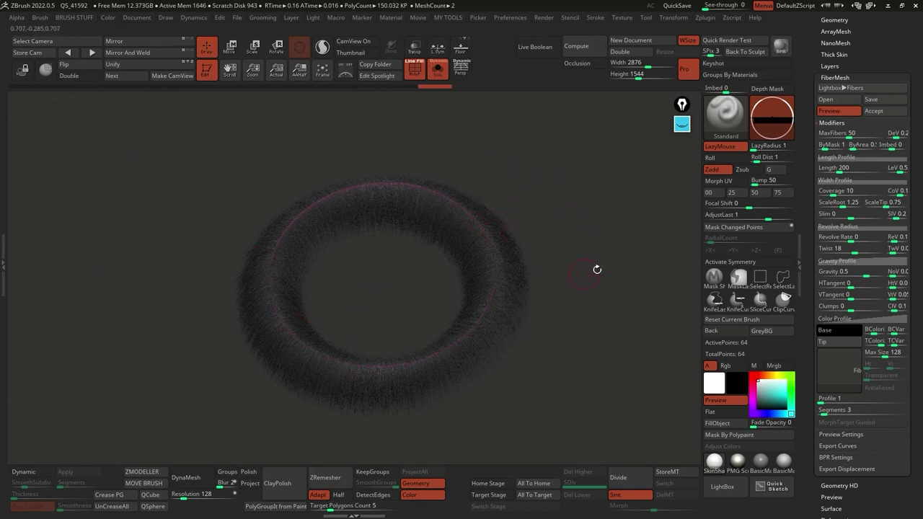
click(848, 111)
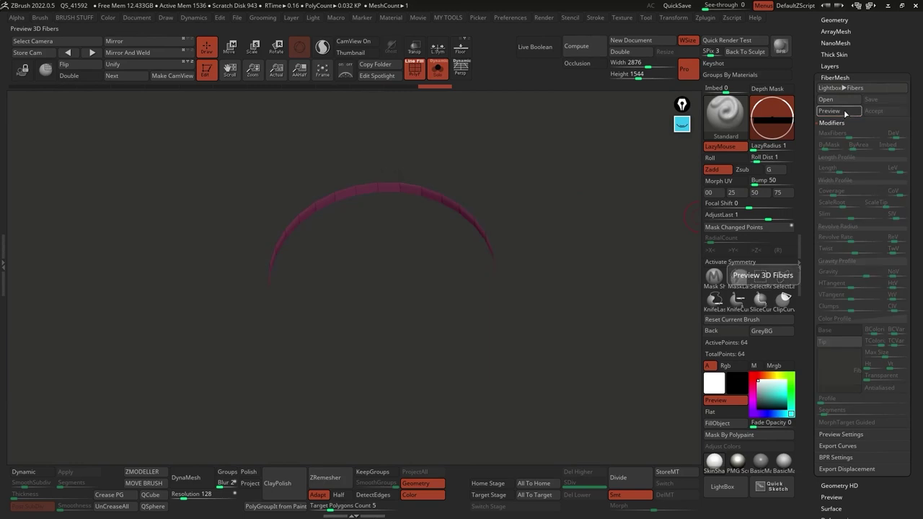
click(845, 112)
drag(562, 360, 533, 351)
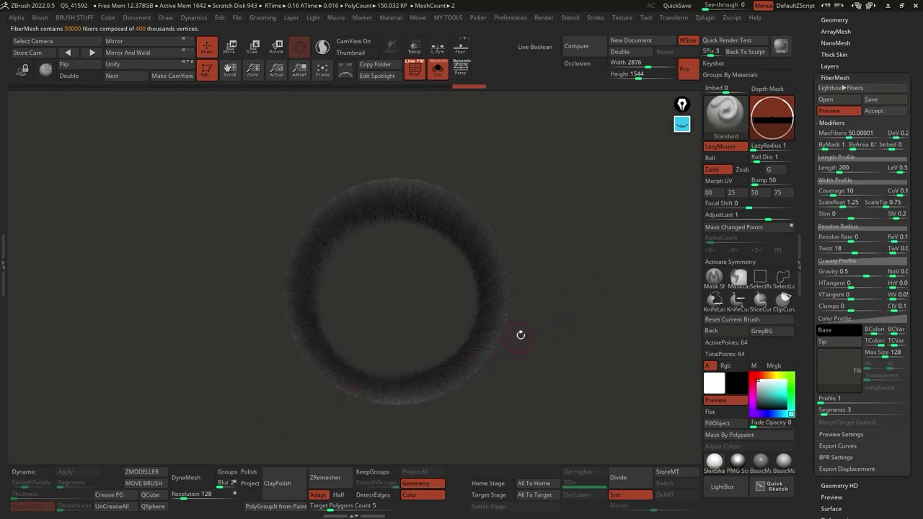
drag(568, 321, 571, 314)
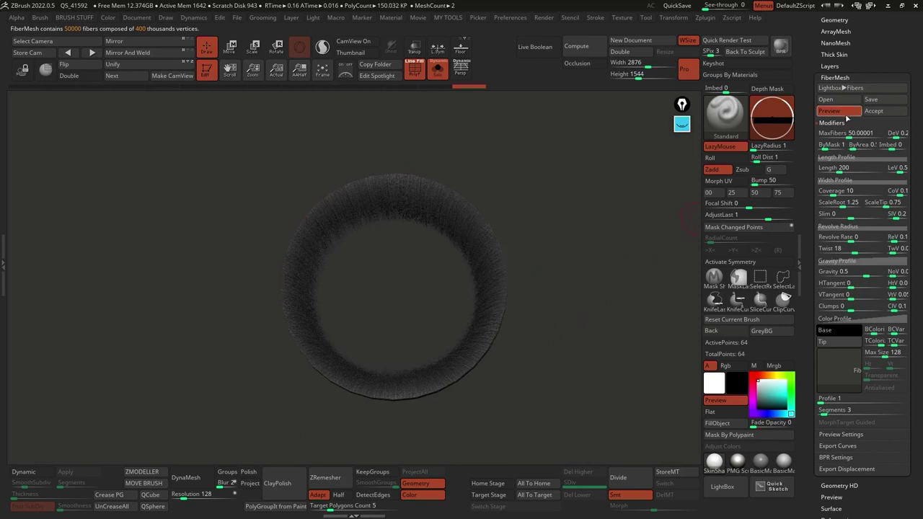
Turn off the fiber preview and scale the ring band vertically with the gizmo to make it thinner.
click(845, 113)
drag(608, 238, 575, 240)
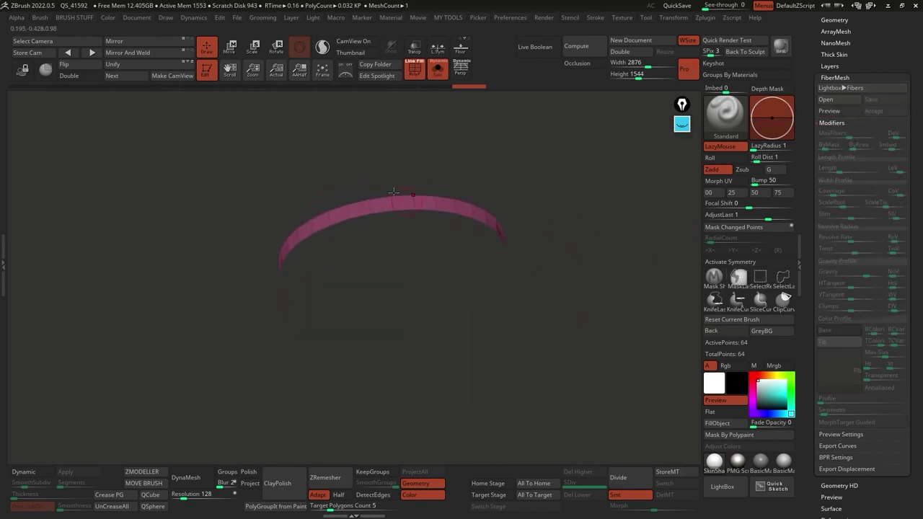
click(230, 45)
click(379, 212)
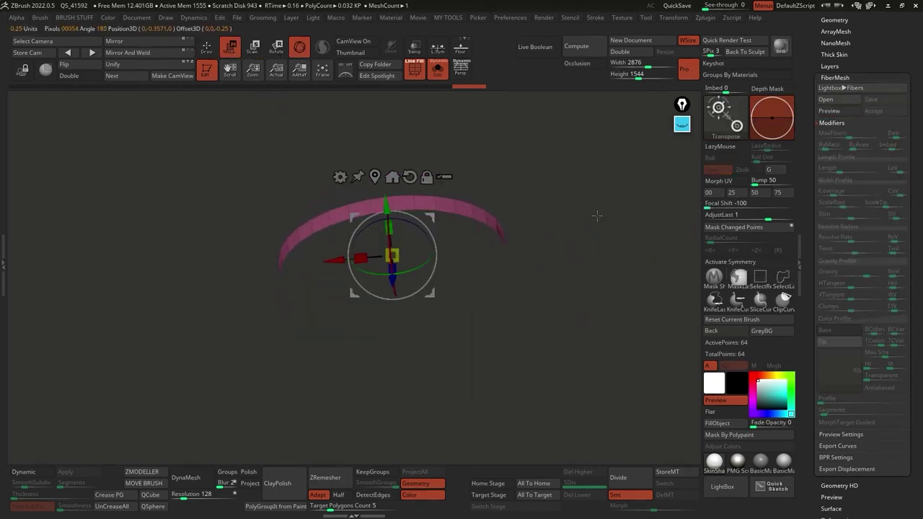
key(f)
drag(612, 187, 614, 167)
drag(392, 223, 394, 345)
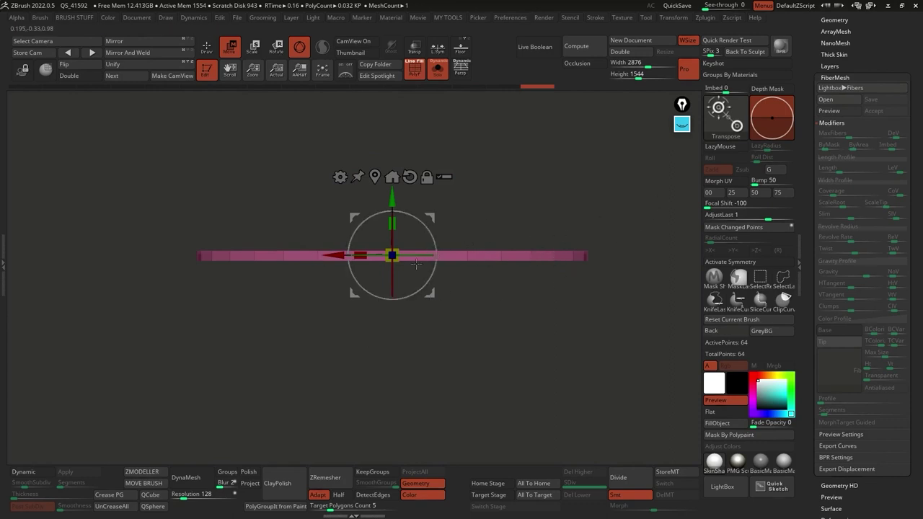
drag(392, 223, 395, 250)
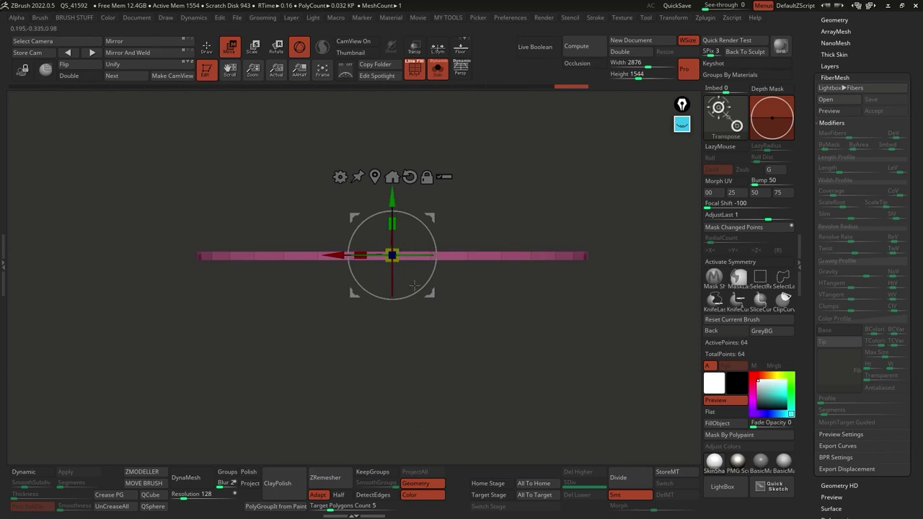
key(q)
Preview the fibers on the thinned ring band and turn off Dynamic Solo.
drag(450, 149, 567, 274)
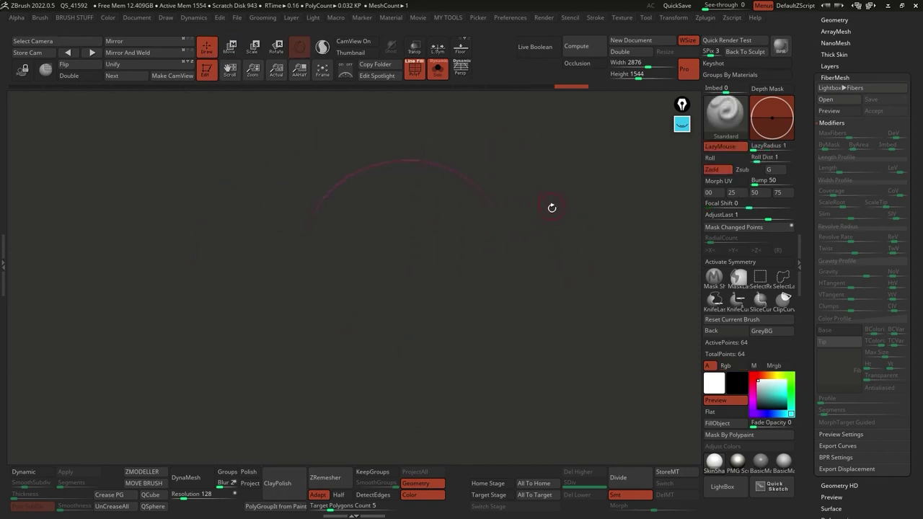
click(840, 111)
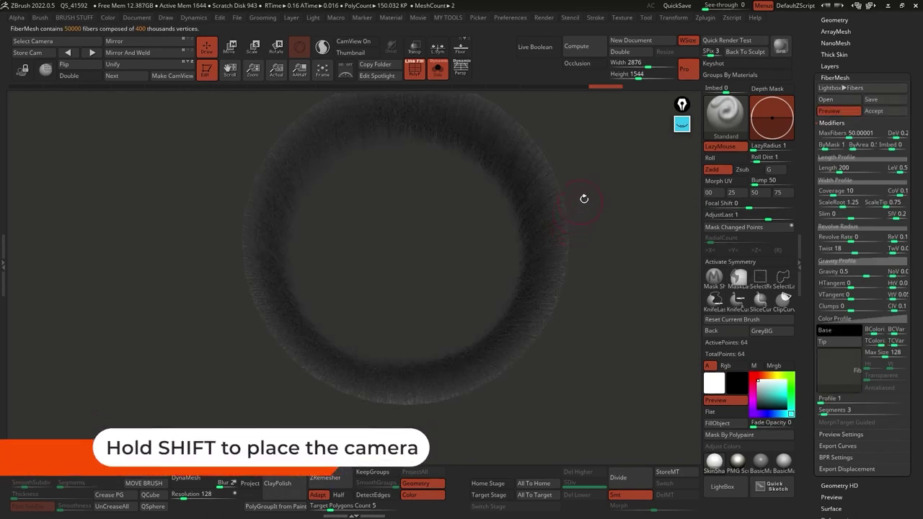
click(436, 69)
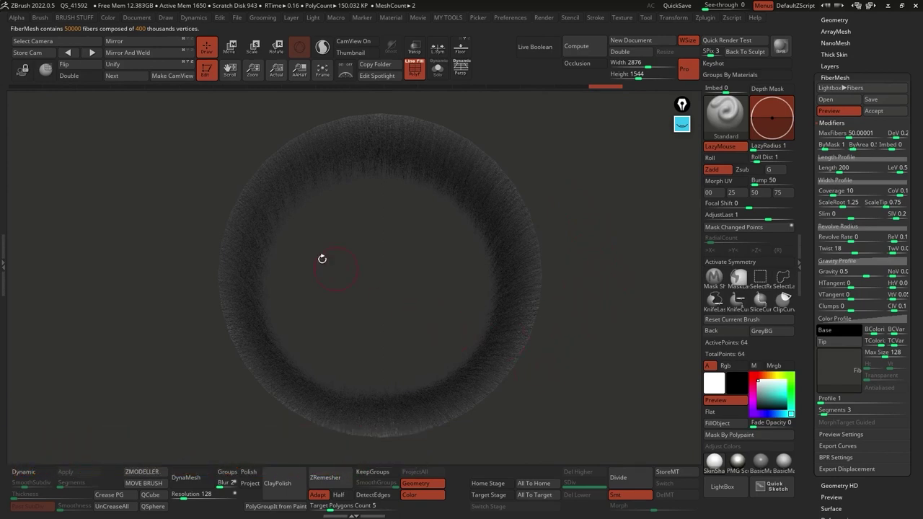
Lock the camera and set both the base and tip colors of the fibers to white.
click(25, 71)
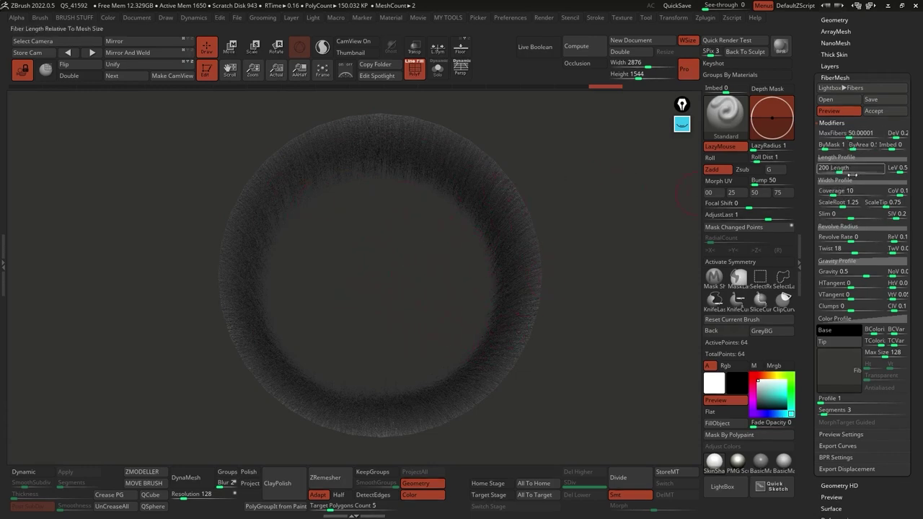
click(842, 335)
click(741, 255)
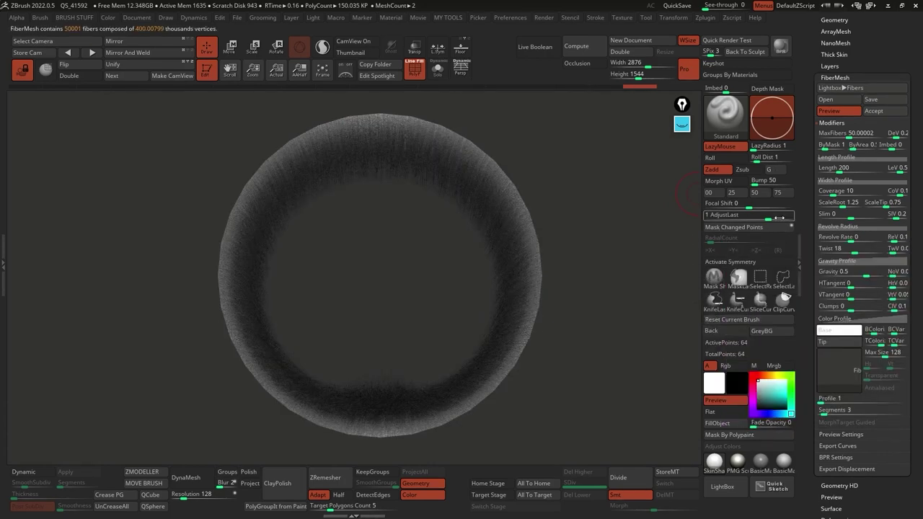
click(837, 342)
click(740, 266)
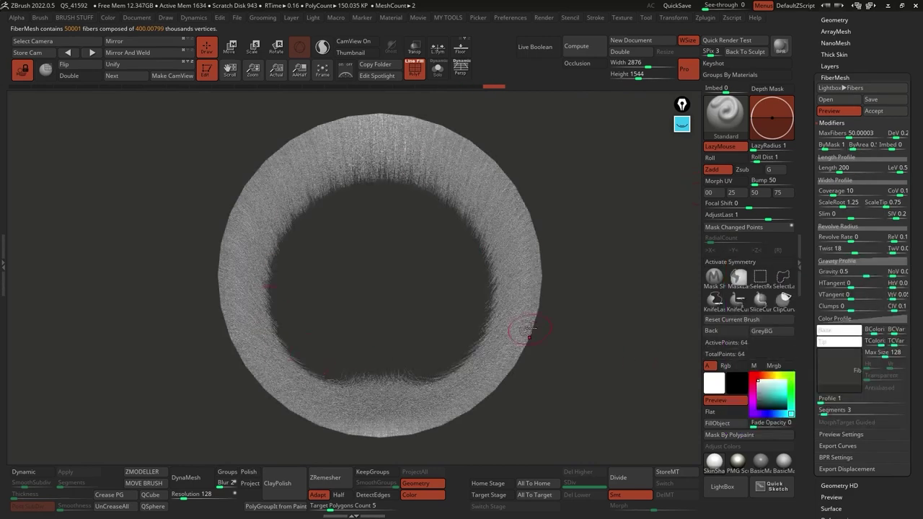
Reduce the FiberMesh MaxFibers to about 9.18 and set Gravity to 0.
drag(847, 135, 836, 134)
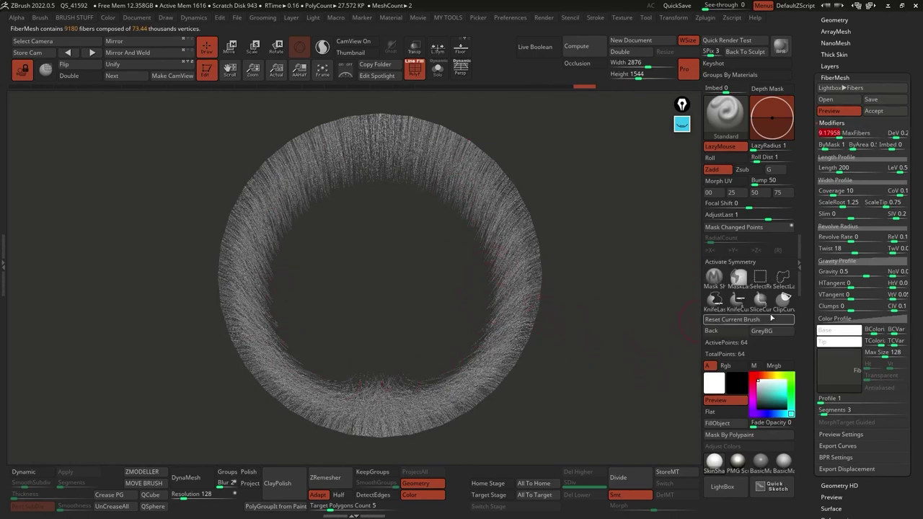
drag(867, 274, 801, 310)
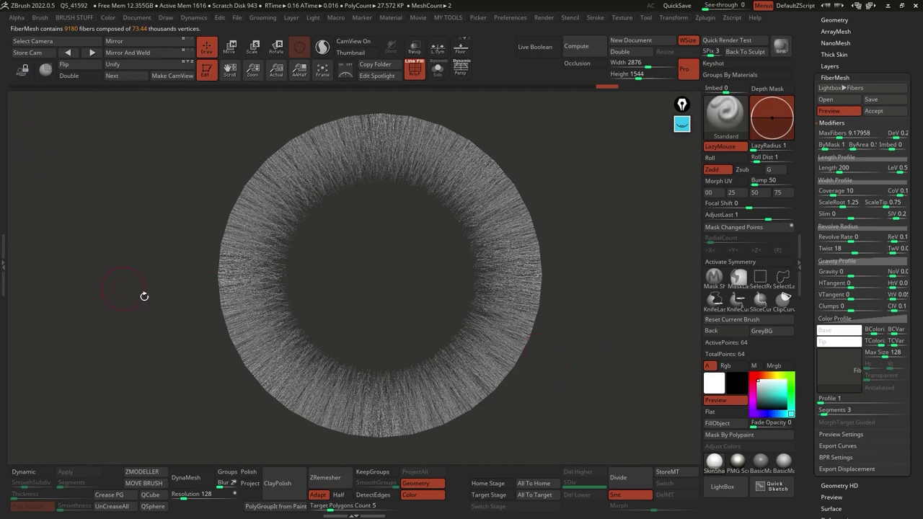
Set the direction variation (NoV) in the fibers' gravity profile to 0 so they lie flat in the ring's plane.
drag(587, 277, 573, 269)
drag(587, 314, 597, 216)
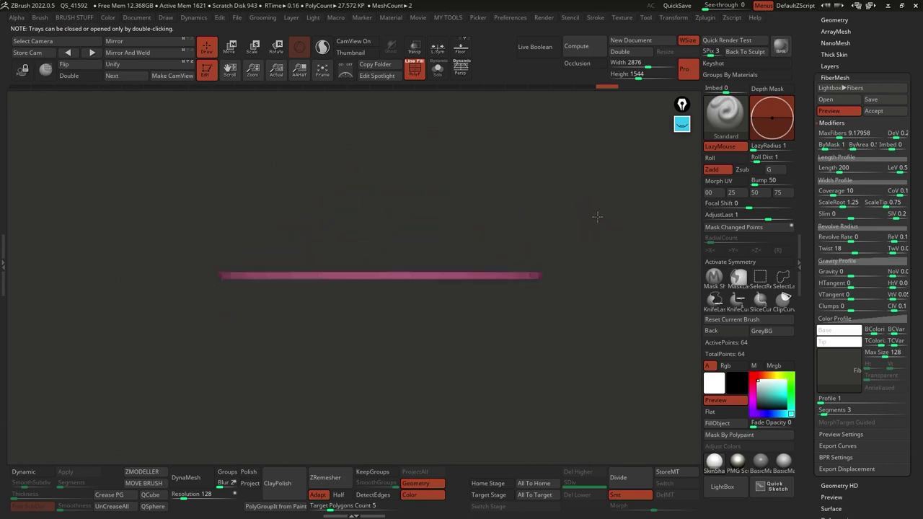
mouse_move(454, 245)
alt+mouse_down()
mouse_move(566, 272)
mouse_move(556, 315)
mouse_move(584, 326)
alt+mouse_up()
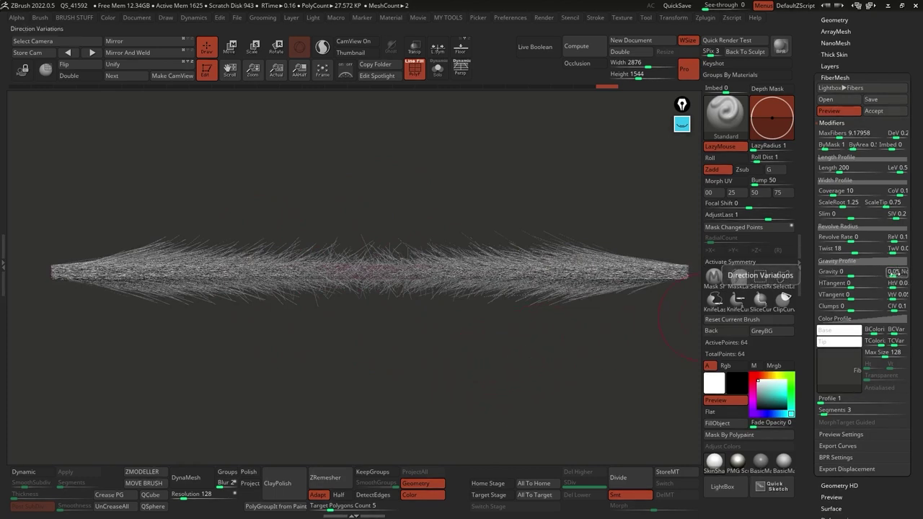
click(900, 272)
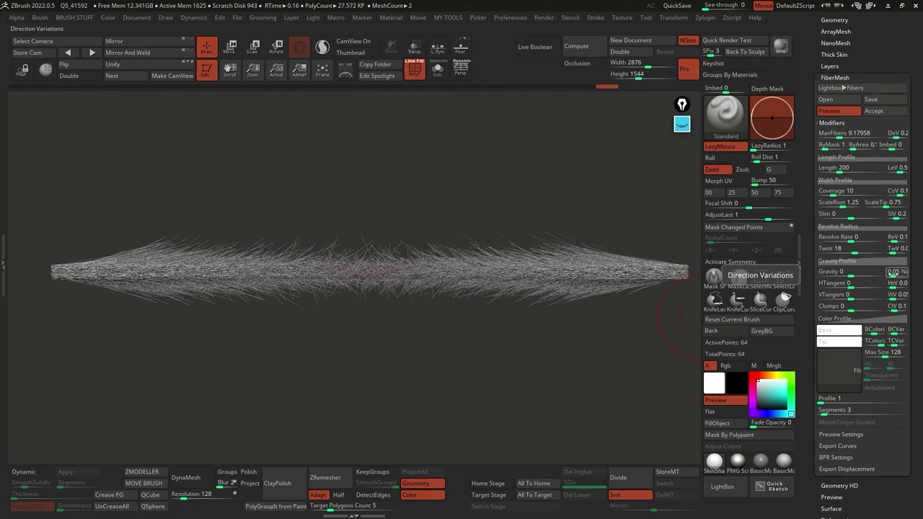
click(895, 272)
key(Return)
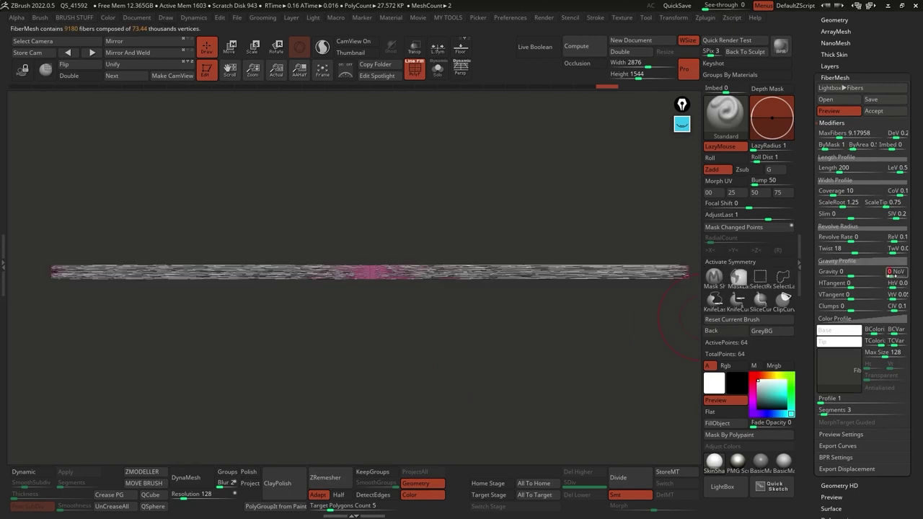
Lock the camera on the straight-on view that shows the full circle of fibers.
ctrl+right_drag(529, 313, 501, 303)
mouse_move(501, 302)
mouse_down()
mouse_move(511, 321)
mouse_move(608, 284)
mouse_move(431, 262)
mouse_move(559, 245)
mouse_move(514, 301)
mouse_up()
ctrl+right_drag(532, 189, 603, 250)
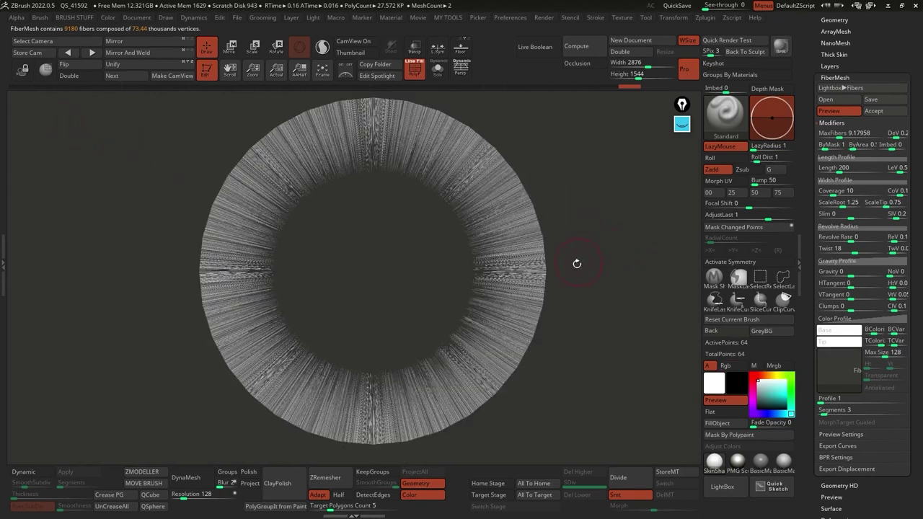
click(22, 70)
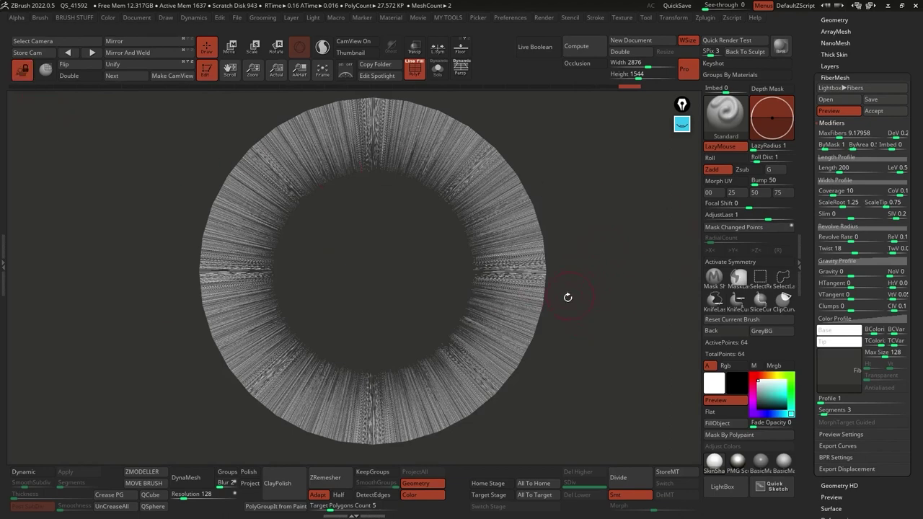
Lengthen the FiberMesh fibers to a Length of about 340.64 and set their Twist to 0.
drag(832, 168, 851, 168)
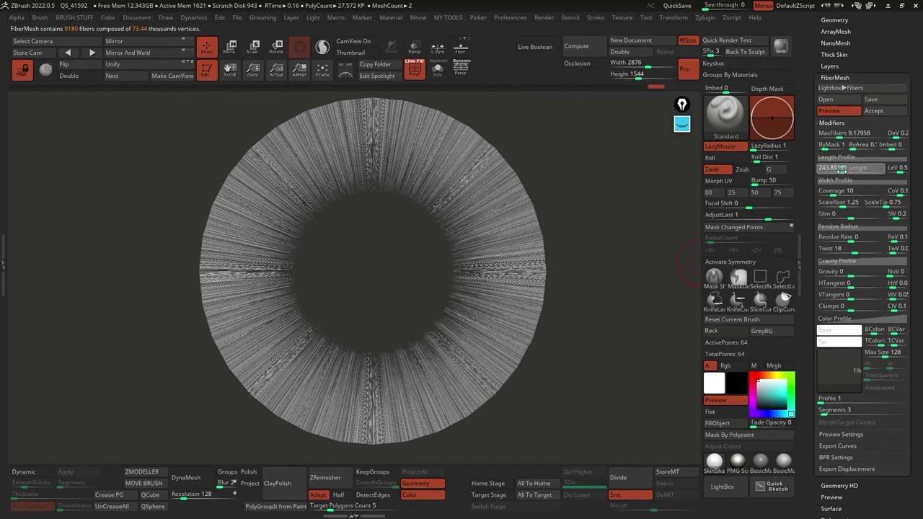
drag(845, 170, 845, 167)
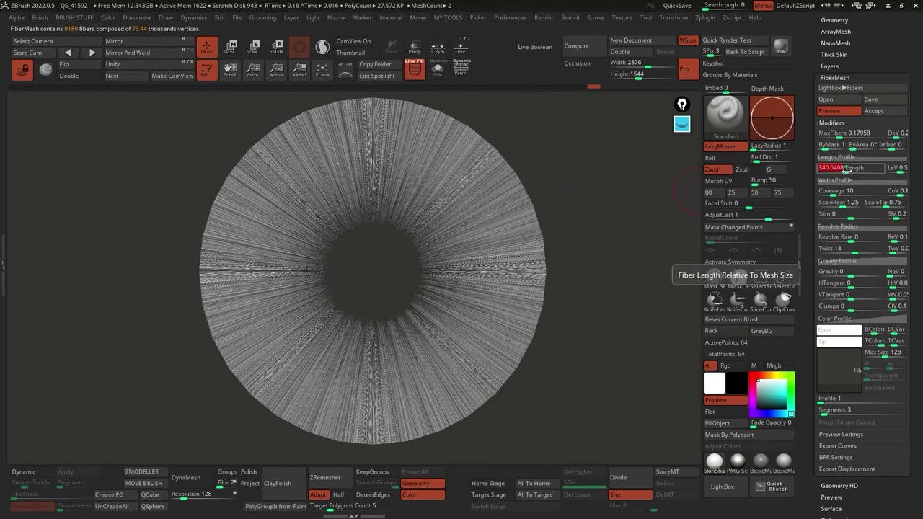
drag(810, 235, 812, 227)
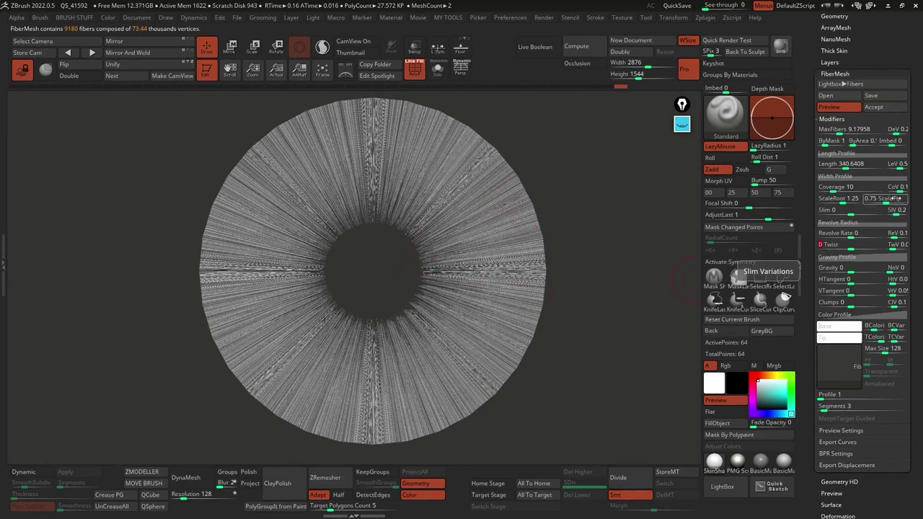
Thicken and thin out the fibers by setting Coverage to about 209.41 and MaxFibers to about 1.55.
drag(833, 189, 831, 189)
drag(841, 131, 833, 130)
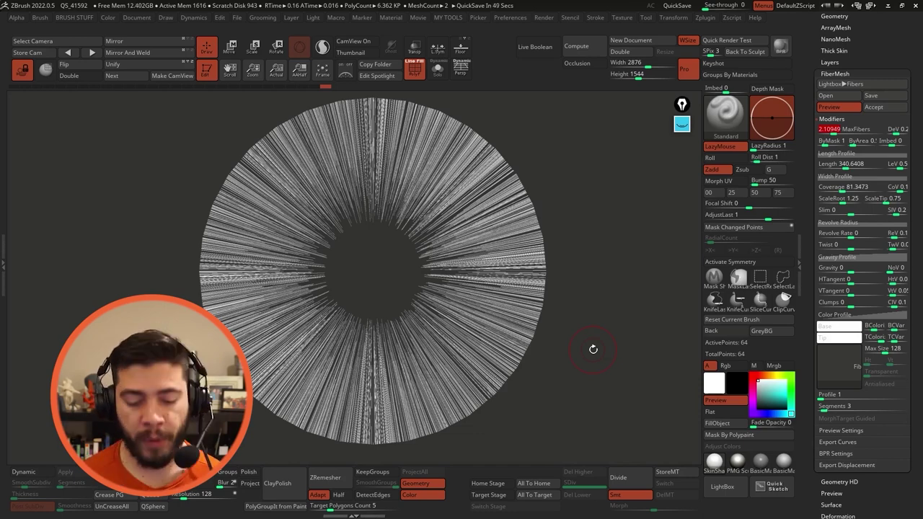
drag(834, 131, 831, 131)
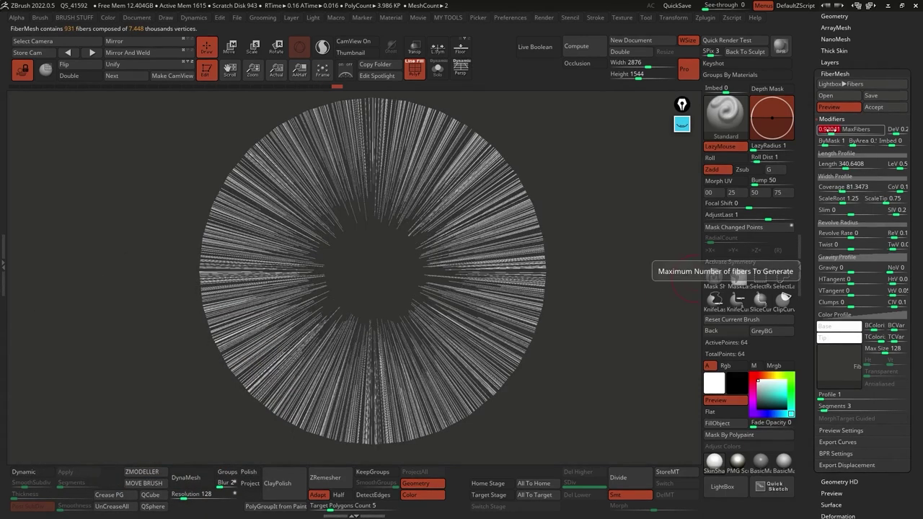
drag(840, 186, 848, 187)
drag(832, 131, 833, 131)
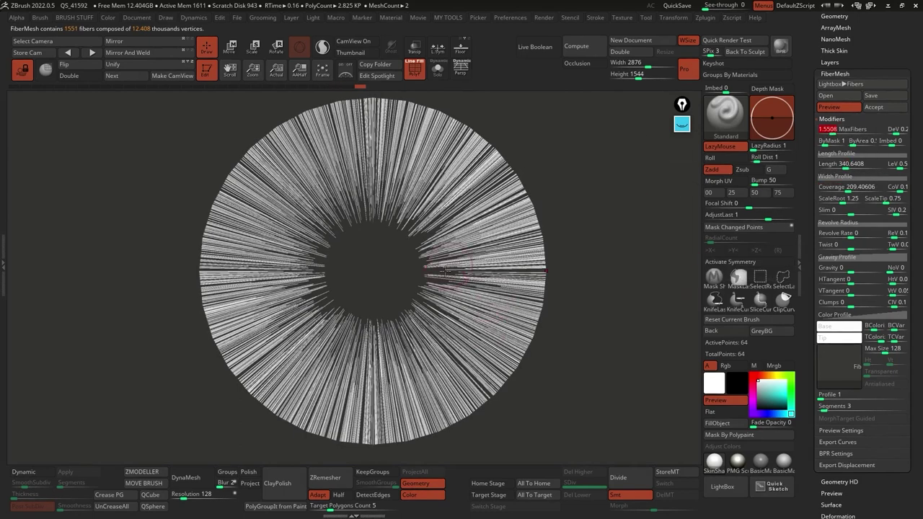
click(681, 126)
click(678, 286)
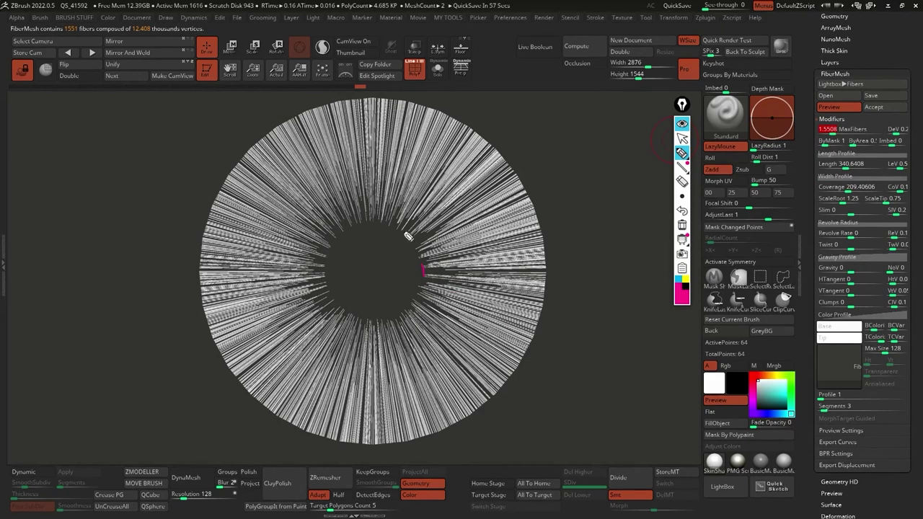
drag(423, 288, 455, 276)
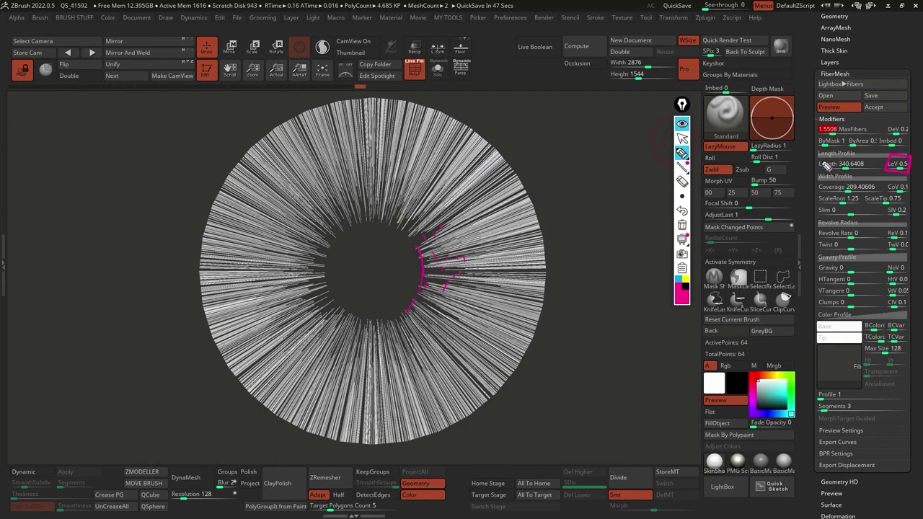
drag(821, 165, 819, 170)
drag(475, 147, 407, 239)
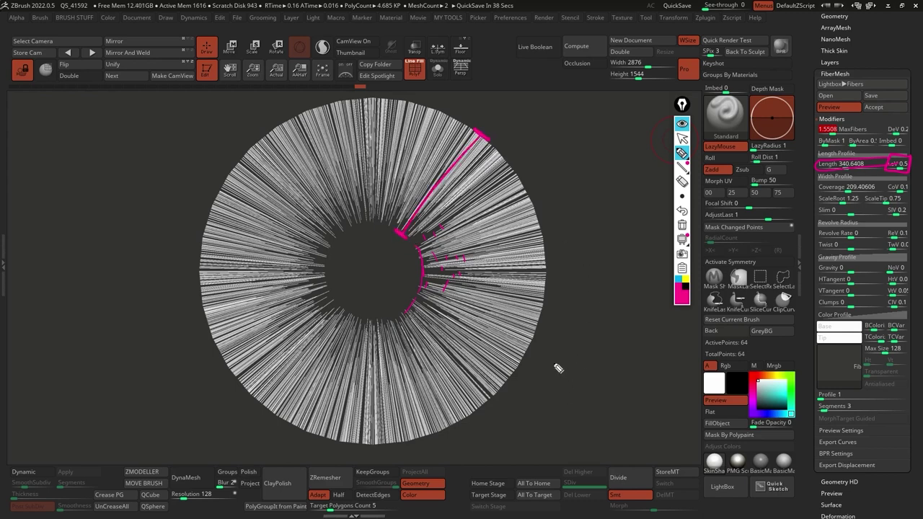
click(685, 279)
drag(910, 152, 919, 162)
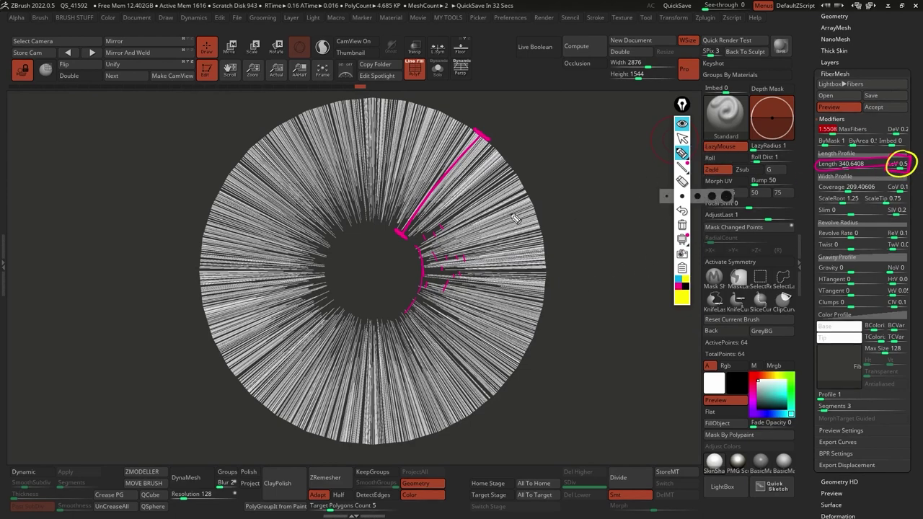
mouse_move(490, 174)
mouse_down()
mouse_move(421, 216)
mouse_move(483, 173)
mouse_move(423, 235)
mouse_up()
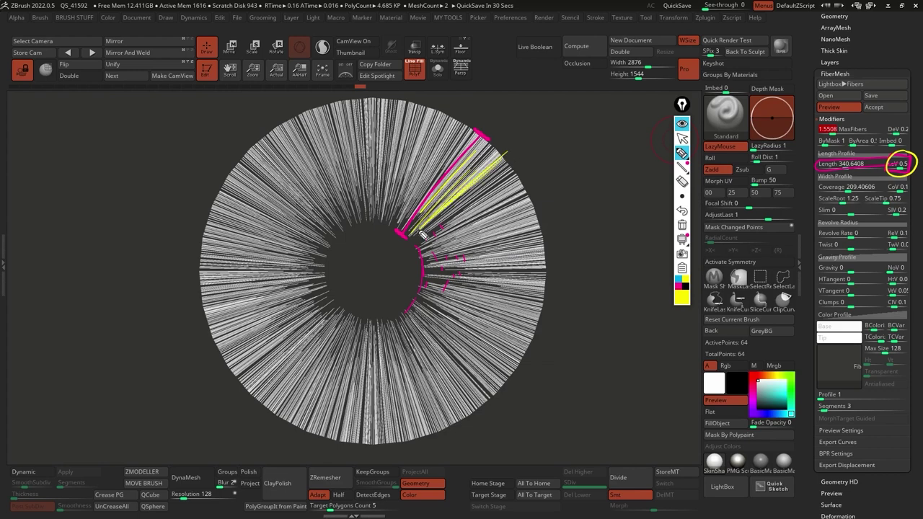
click(682, 139)
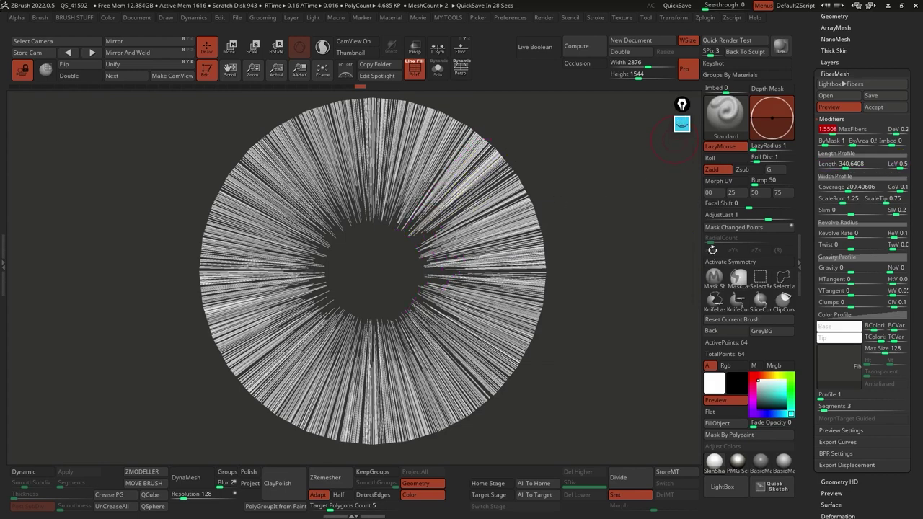
Reduce the fibers' length variation (LeV) to nearly 0 and set their Length to about 484.25.
click(895, 164)
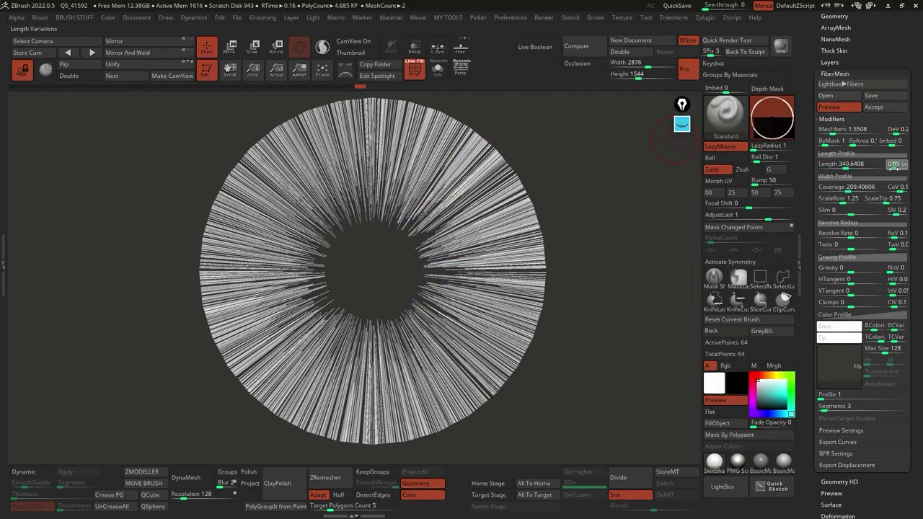
text(0)
key(Return)
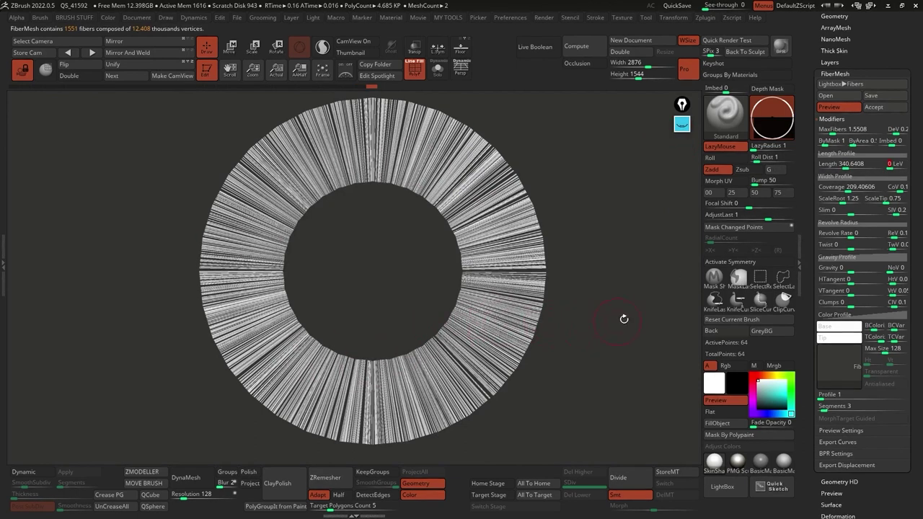
click(859, 185)
drag(890, 168, 849, 165)
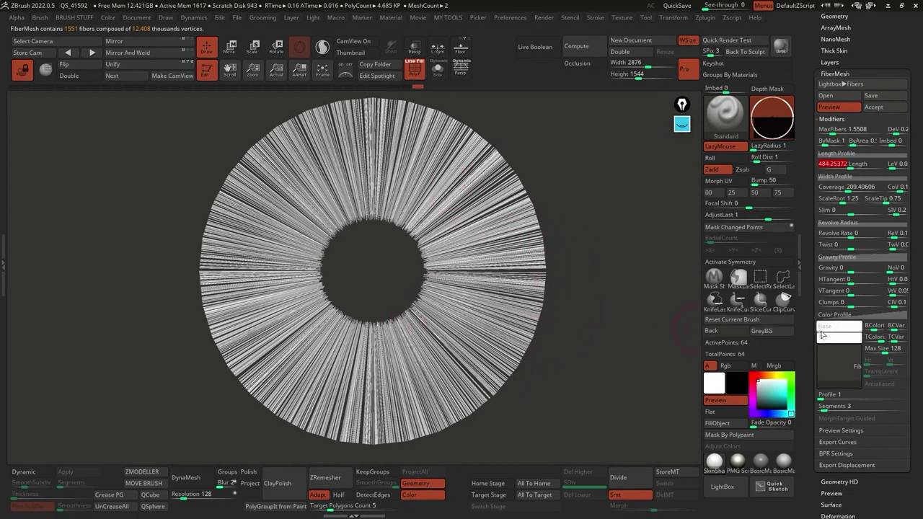
click(679, 127)
click(681, 225)
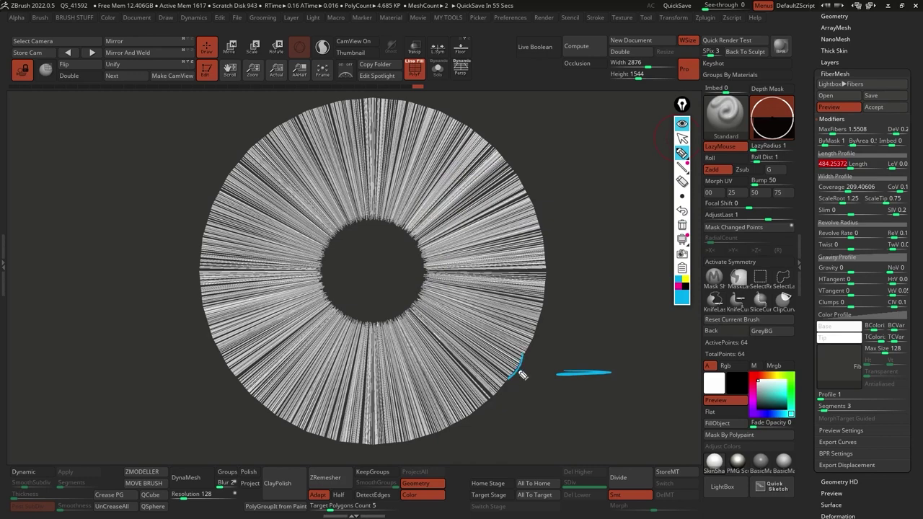
drag(513, 373, 464, 348)
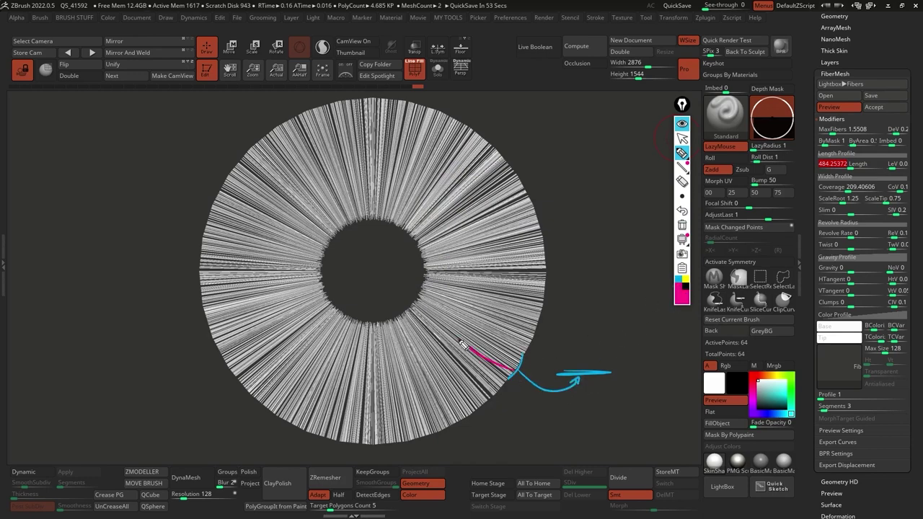
drag(575, 369, 574, 123)
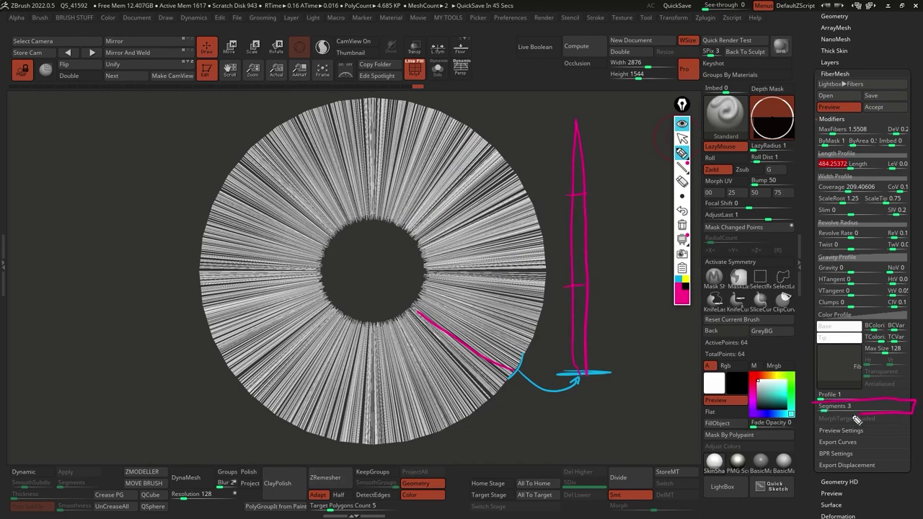
drag(610, 233, 620, 244)
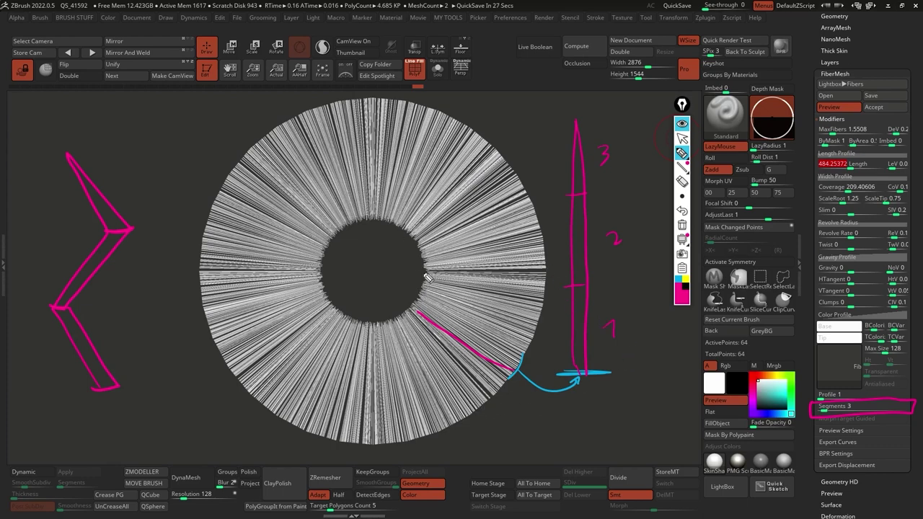
drag(209, 307, 256, 293)
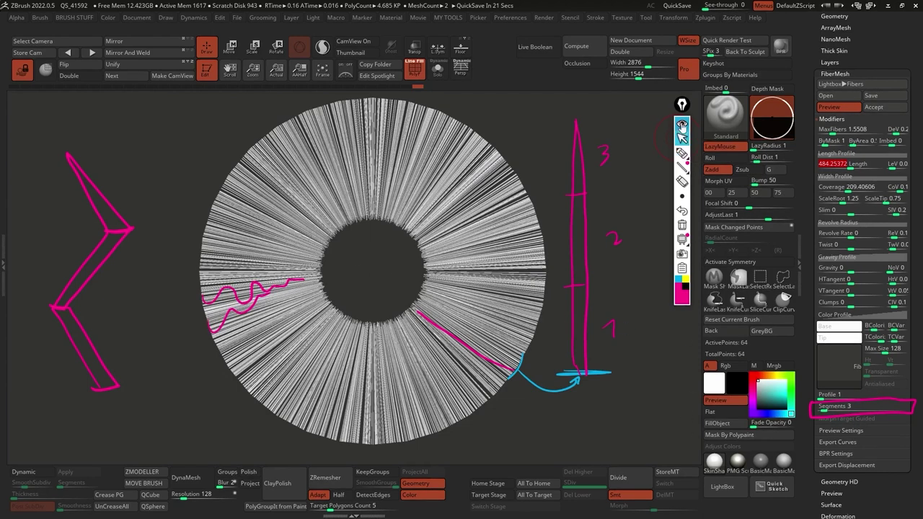
click(681, 137)
Raise the FiberMesh Segments value and fill the accepted fiber subtool with a bright cyan color.
drag(825, 406, 835, 407)
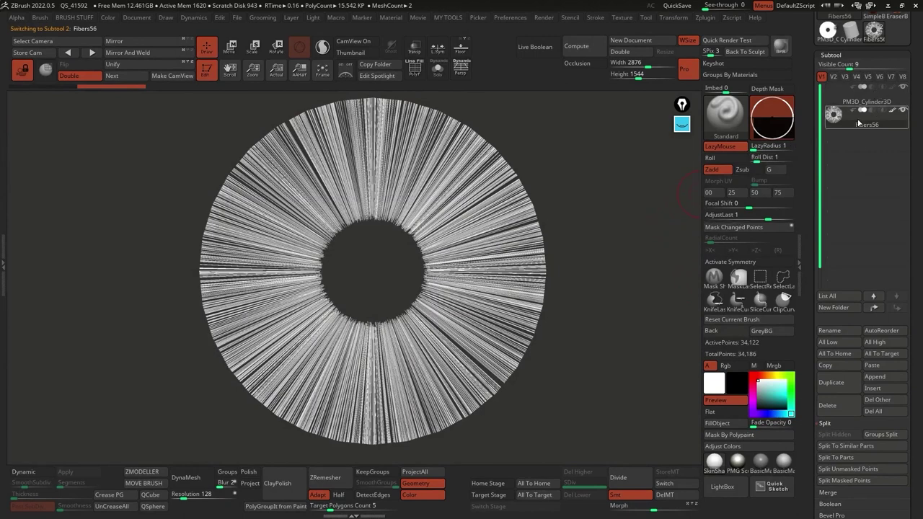
click(777, 388)
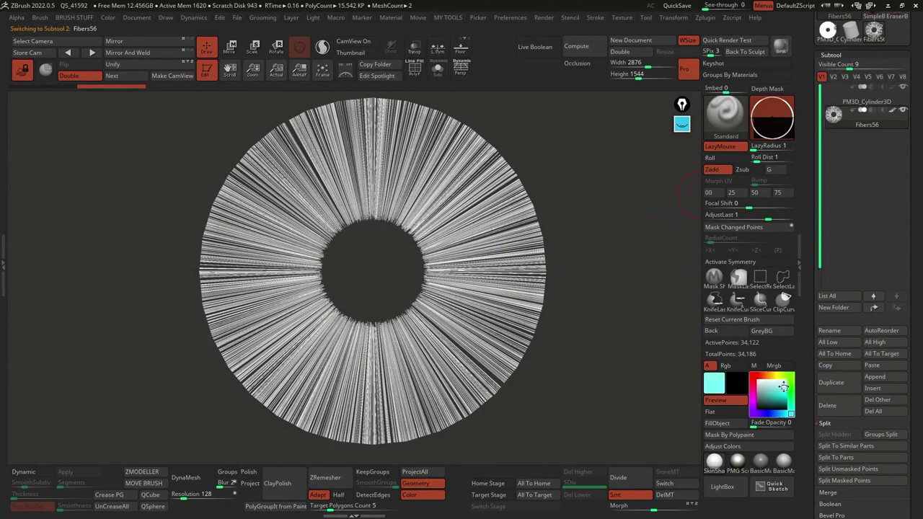
click(717, 423)
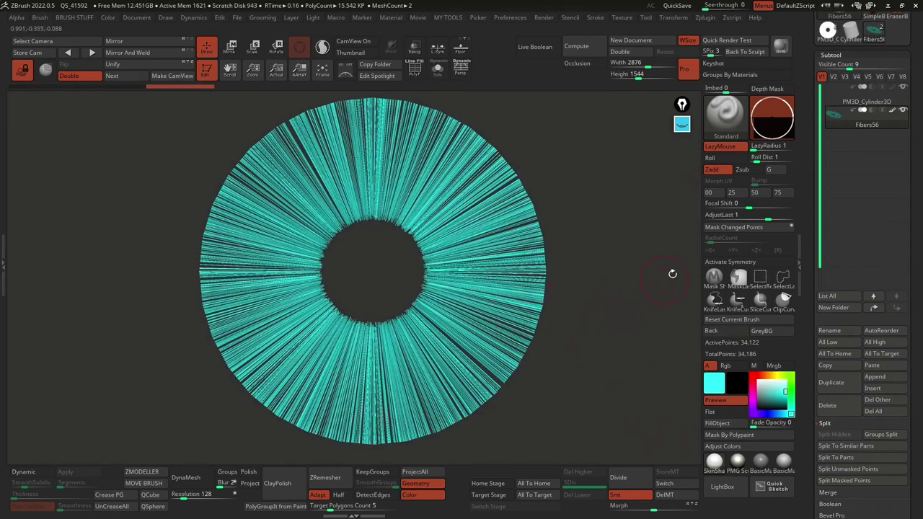
Duplicate the cyan fiber subtool and store the copy in a new subtool folder named "orignals".
click(830, 383)
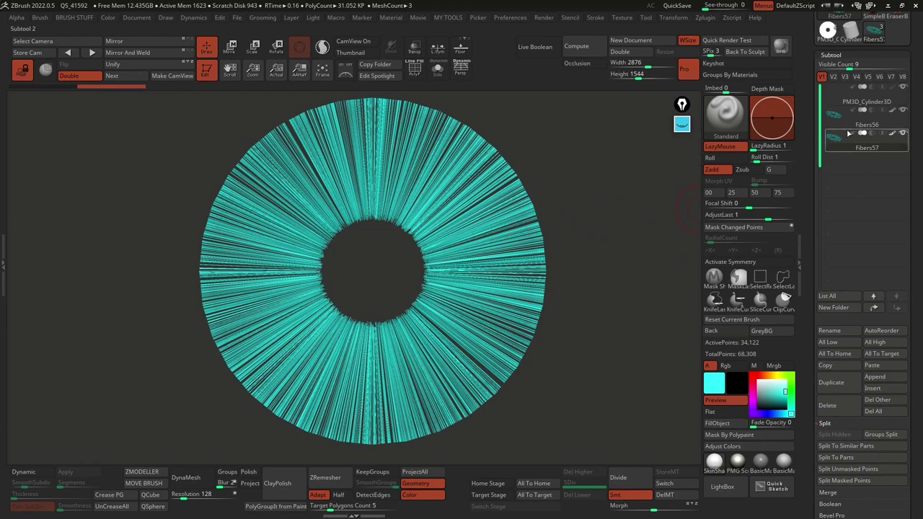
mouse_move(856, 126)
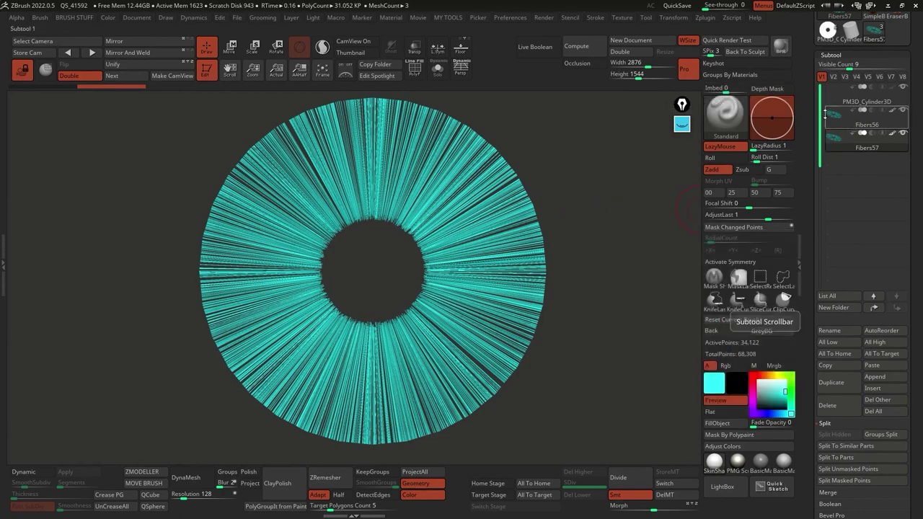
click(838, 308)
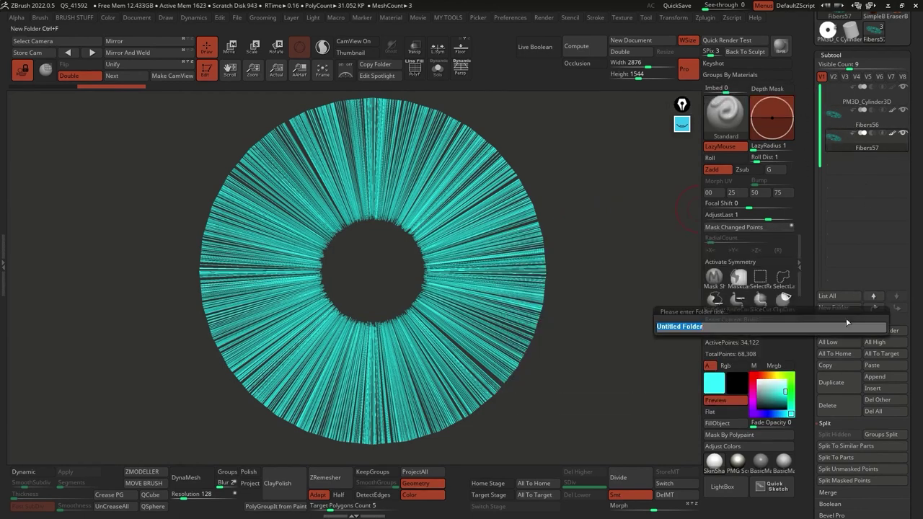
text(originals)
key(Return)
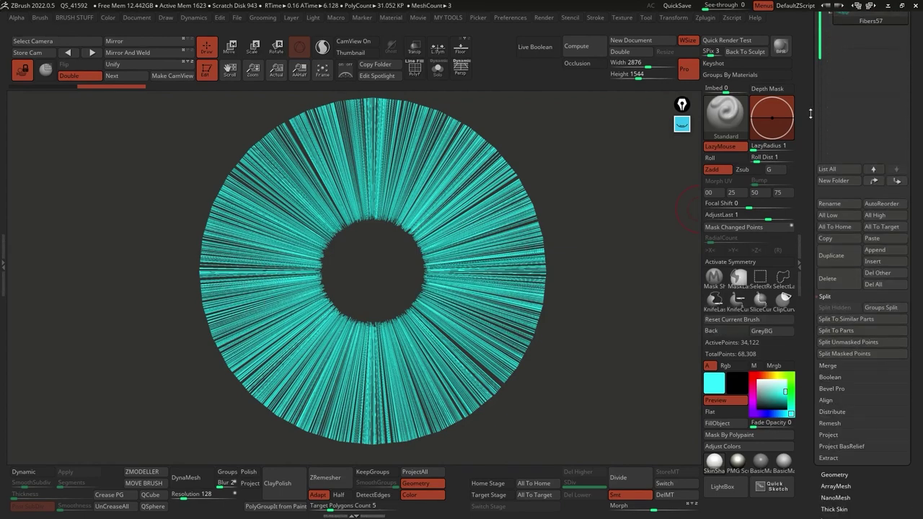
click(820, 205)
drag(880, 253, 866, 207)
click(851, 212)
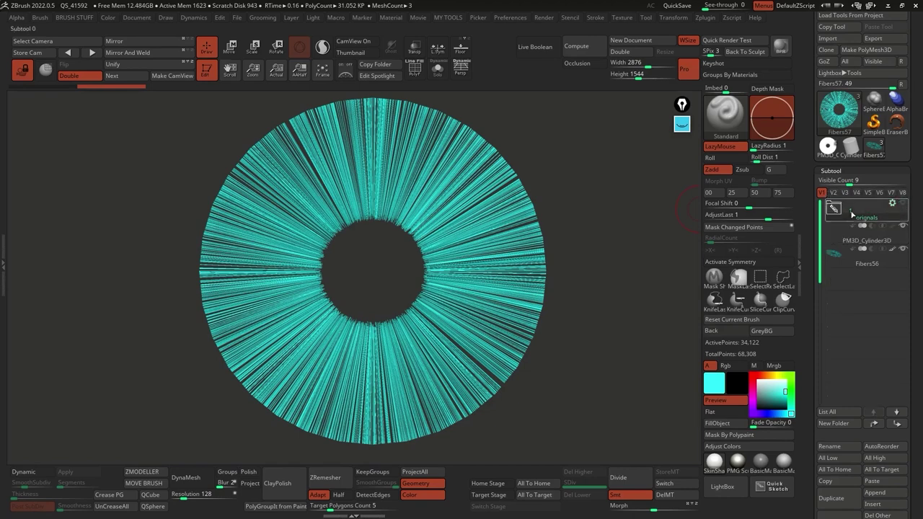
Select the Fibers56 subtool outside the folder and isolate it with Solo.
click(861, 263)
drag(805, 229, 805, 172)
drag(596, 340, 598, 337)
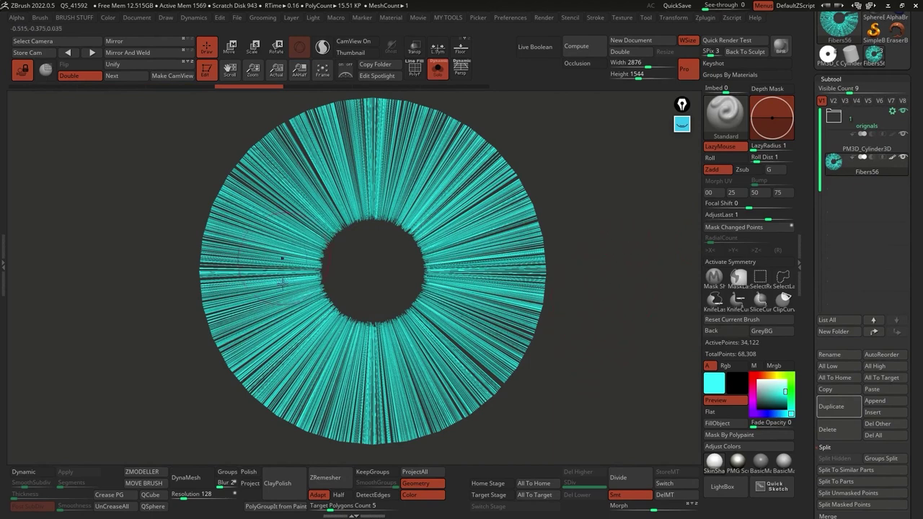
Choose the GroomHairToss brush and comb a test stroke inward across the fibers on the ring's right side.
click(725, 117)
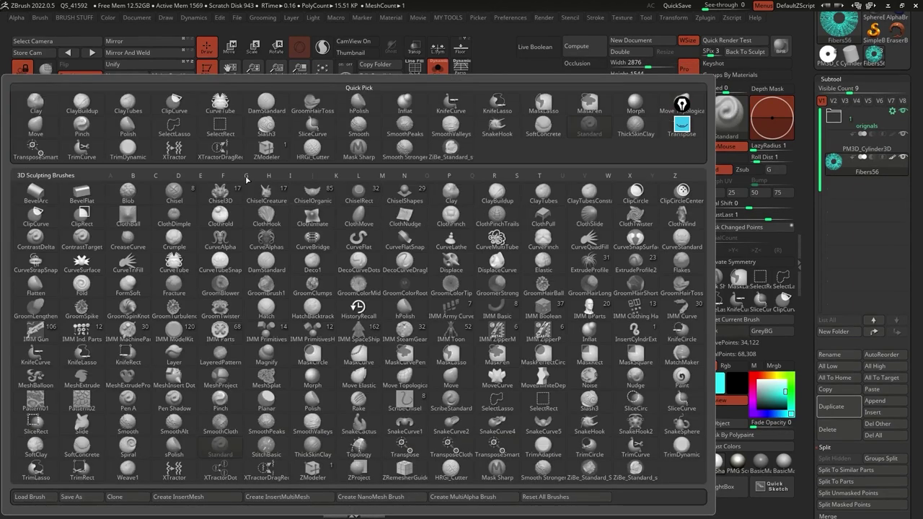
click(246, 175)
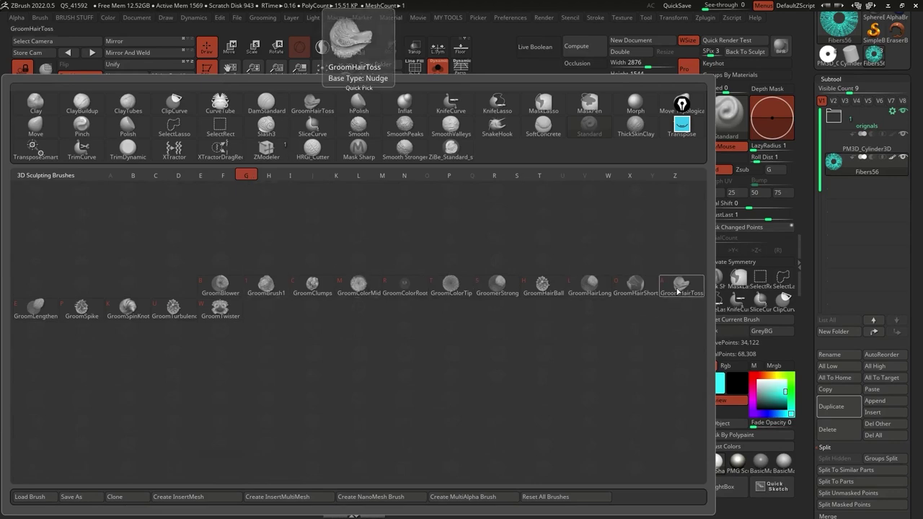
click(679, 292)
mouse_move(471, 229)
mouse_down()
mouse_move(423, 220)
mouse_move(434, 266)
mouse_up()
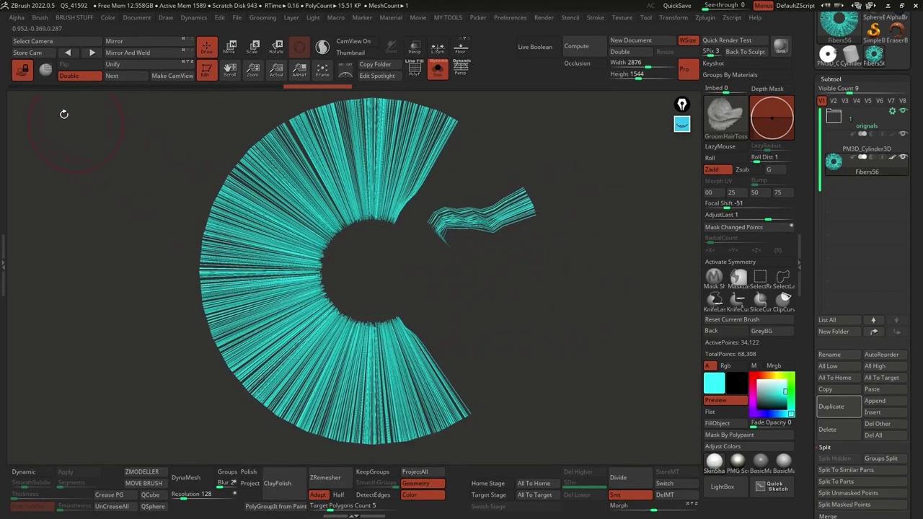
Unlock the camera and undo the GroomHairToss stroke on the fibers.
click(24, 74)
mouse_move(613, 261)
mouse_down()
mouse_move(611, 271)
mouse_move(610, 206)
mouse_move(599, 227)
mouse_move(625, 287)
mouse_move(548, 241)
mouse_move(588, 265)
mouse_move(570, 264)
mouse_move(602, 290)
mouse_move(589, 264)
mouse_move(653, 187)
mouse_up()
key(ctrl+z)
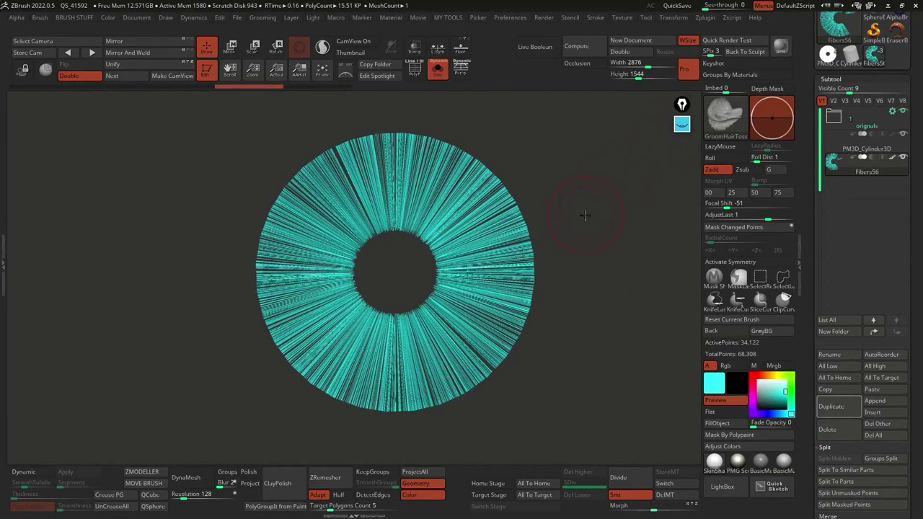
Lower the GroomHairToss brush's Z Intensity and comb strokes inward across the fibers on the ring's right side.
right_click(584, 215)
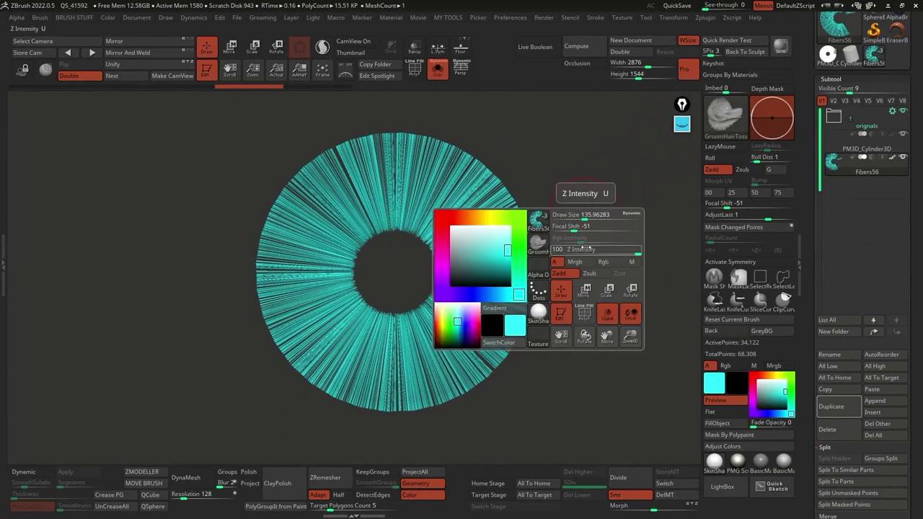
drag(624, 251, 610, 252)
drag(525, 225, 445, 237)
drag(449, 285, 441, 290)
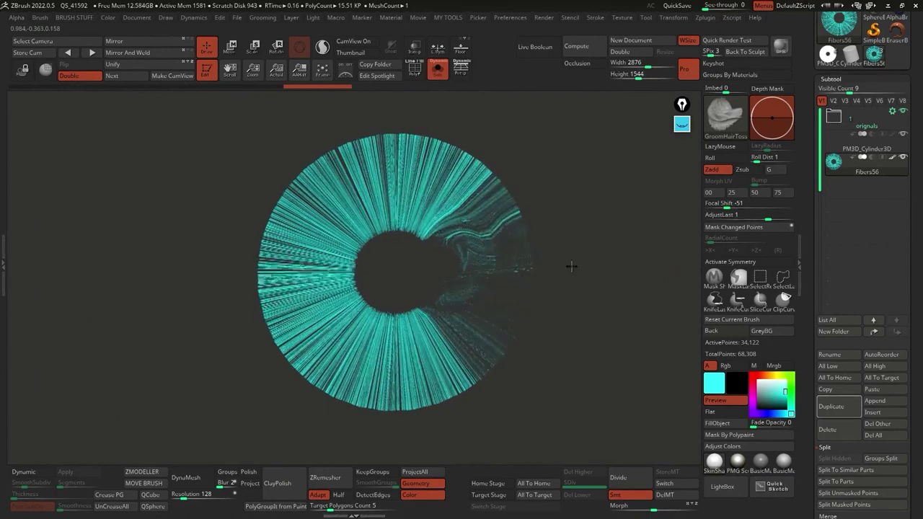
Undo the GroomHairToss strokes on the fibers, frame the whole ring from the front and lock the camera.
drag(570, 266, 443, 285)
key(ctrl+z)
ctrl+right_drag(583, 230, 599, 257)
ctrl+right_drag(577, 286, 574, 285)
click(24, 70)
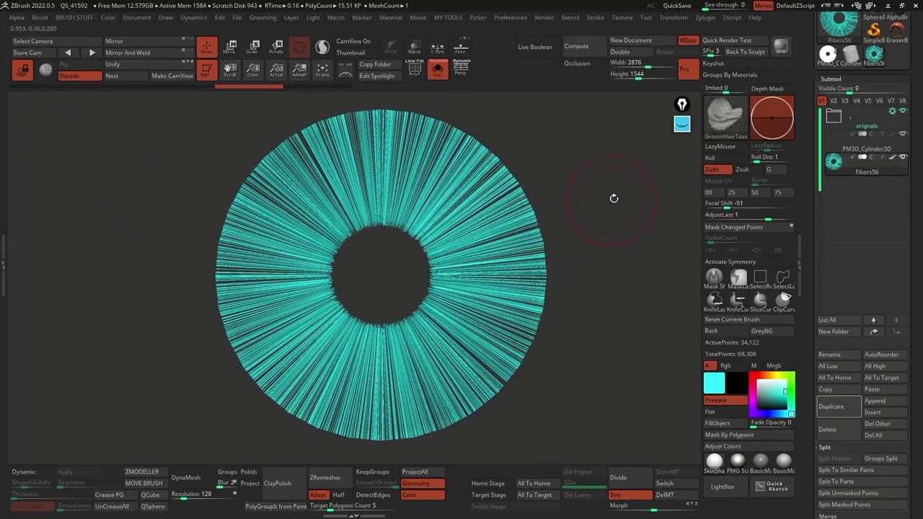
Choose the GroomSpike brush and comb test strokes inward around the ring's right and lower sides.
key(b)
key(g)
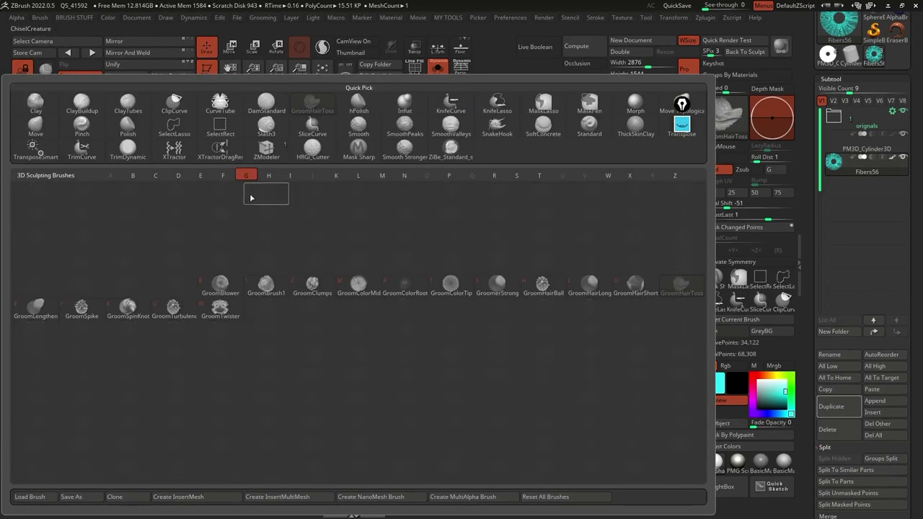
click(82, 312)
drag(471, 191, 416, 246)
mouse_move(496, 245)
mouse_down()
mouse_move(444, 250)
mouse_move(419, 278)
mouse_move(441, 364)
mouse_up()
drag(313, 374, 353, 322)
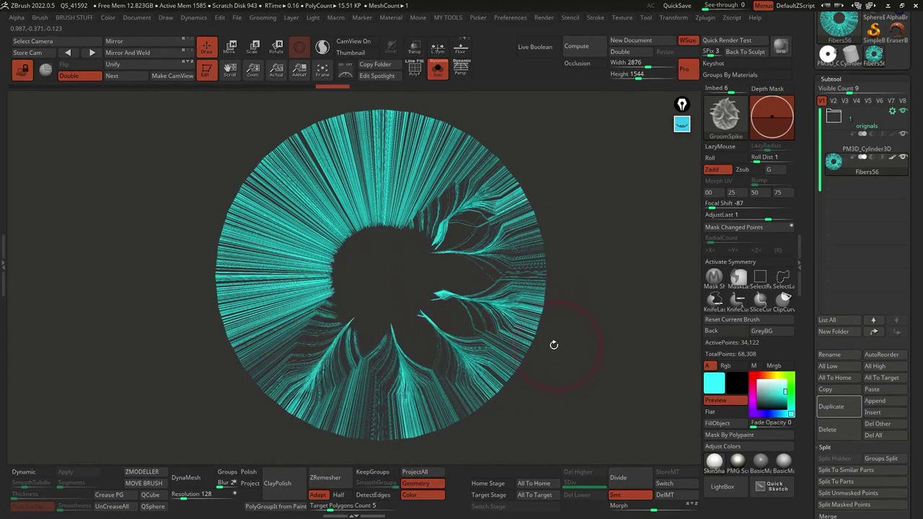
Undo the GroomSpike strokes on the fibers.
key(ctrl+z)
key(ctrl+z)
key(ctrl+z)
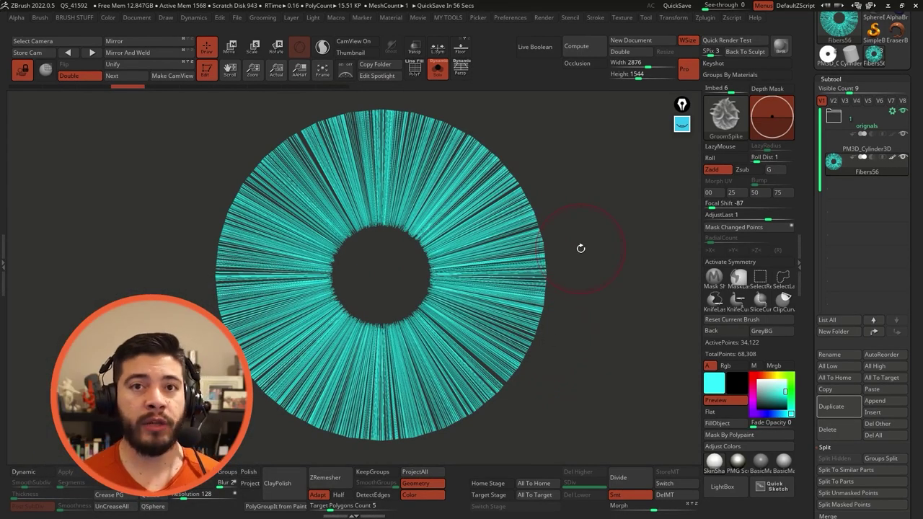
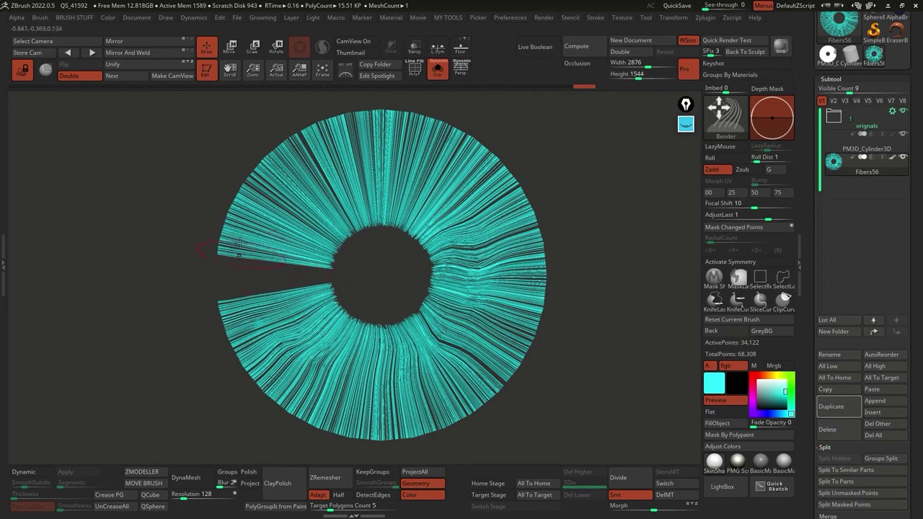
Bend the fibers into gentle waves with the Bender brush, working from the ring's left side across its upper and right sides.
mouse_move(264, 254)
mouse_down()
mouse_move(289, 206)
mouse_move(339, 187)
mouse_move(397, 173)
mouse_move(437, 201)
mouse_up()
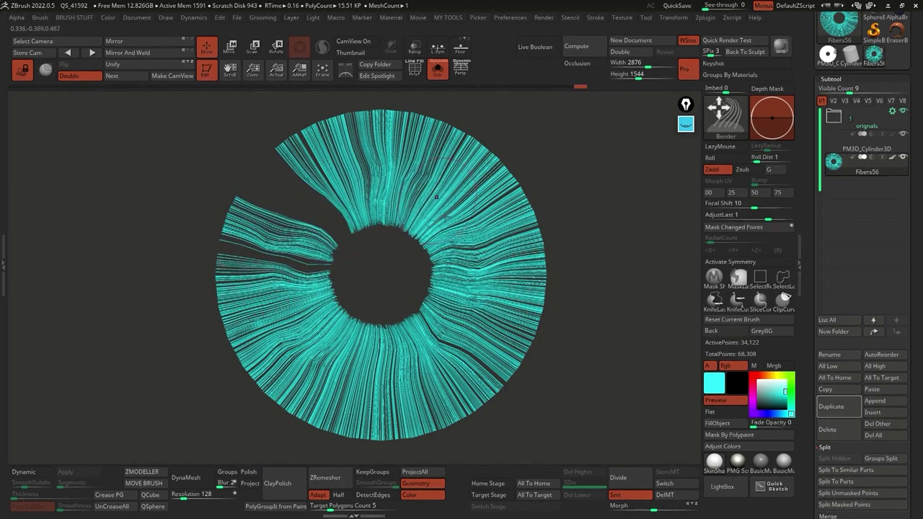
ctrl+shift+click(444, 204)
ctrl+shift+click(476, 235)
ctrl+shift+click(476, 306)
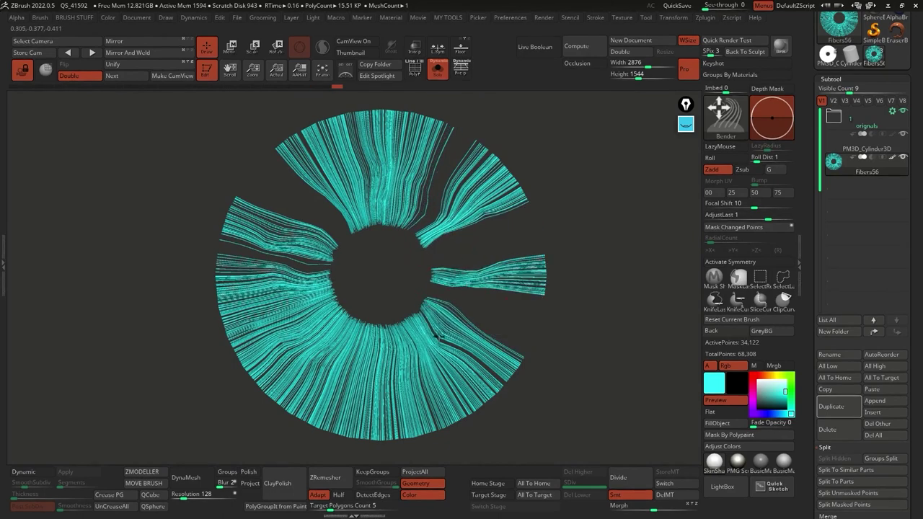
drag(430, 342, 395, 375)
Unlock the camera and bend more fibers around the ring with the Bender brush to break up the straight strands.
click(25, 71)
mouse_move(582, 259)
mouse_down()
mouse_move(595, 231)
mouse_move(582, 220)
mouse_up()
drag(466, 210, 472, 217)
drag(394, 196, 396, 163)
ctrl+shift+click(348, 171)
mouse_move(276, 283)
mouse_down()
mouse_move(273, 315)
mouse_move(270, 304)
mouse_move(332, 348)
mouse_move(311, 374)
mouse_up()
drag(569, 310, 660, 206)
Load the Subtle Turbulence brush from the brush library and brush irregularity into the fibers on the ring's right and lower sides.
click(722, 486)
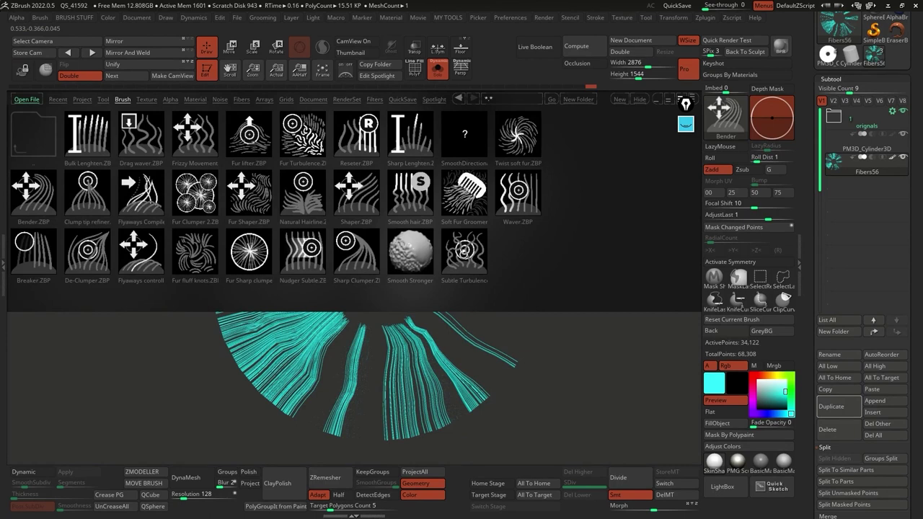
double_click(463, 250)
mouse_move(498, 276)
mouse_down()
mouse_move(505, 277)
mouse_move(476, 306)
mouse_move(451, 209)
mouse_move(464, 190)
mouse_move(389, 167)
mouse_move(325, 188)
mouse_move(260, 324)
mouse_move(310, 404)
mouse_move(433, 375)
mouse_move(356, 383)
mouse_move(437, 378)
mouse_up()
drag(562, 324, 612, 317)
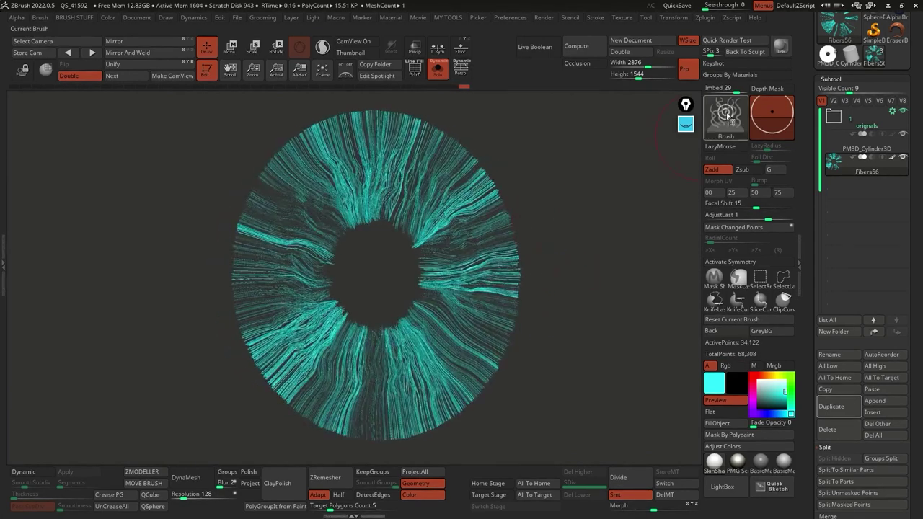
Choose the GroomTurbulence brush, adjust its settings and ruffle the fibers on the ring's right side.
click(726, 115)
key(g)
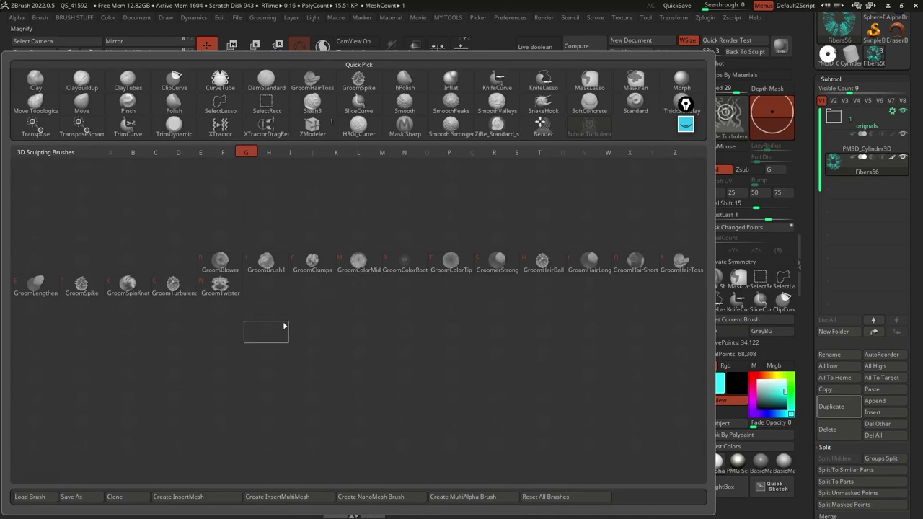
click(172, 285)
mouse_move(540, 249)
mouse_down()
mouse_move(521, 255)
mouse_move(558, 235)
mouse_up()
key(space)
drag(575, 269, 570, 264)
mouse_move(460, 276)
mouse_down()
mouse_move(479, 285)
mouse_move(505, 268)
mouse_move(497, 249)
mouse_move(461, 216)
mouse_move(360, 173)
mouse_move(267, 310)
mouse_move(319, 362)
mouse_move(472, 350)
mouse_move(497, 321)
mouse_up()
mouse_move(471, 326)
right_down()
mouse_move(453, 351)
mouse_move(504, 316)
mouse_move(565, 299)
right_up()
right_drag(472, 216, 355, 233)
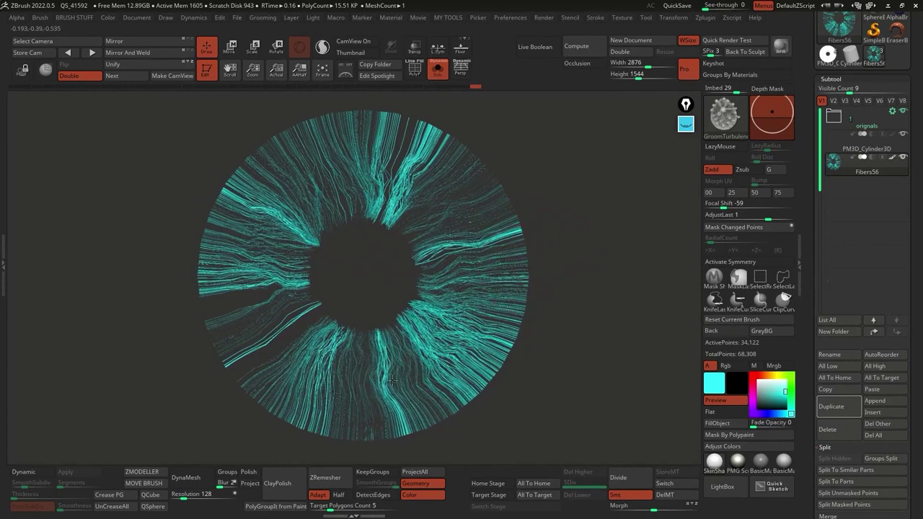
Ruffle the remaining fibers around the whole ring with GroomTurbulence for a finer, wavier texture.
mouse_move(417, 367)
mouse_down()
mouse_move(404, 162)
mouse_move(238, 288)
mouse_move(418, 389)
mouse_move(300, 403)
mouse_move(461, 353)
mouse_move(490, 263)
mouse_up()
mouse_move(299, 389)
mouse_down()
mouse_move(252, 376)
mouse_move(209, 238)
mouse_move(302, 144)
mouse_move(389, 119)
mouse_move(440, 154)
mouse_move(513, 245)
mouse_move(367, 425)
mouse_move(231, 328)
mouse_move(356, 191)
mouse_move(462, 262)
mouse_up()
mouse_move(356, 200)
mouse_down()
mouse_move(323, 198)
mouse_move(352, 186)
mouse_move(368, 210)
mouse_up()
mouse_move(451, 309)
mouse_down()
mouse_move(406, 389)
mouse_move(327, 373)
mouse_move(249, 308)
mouse_up()
drag(571, 303, 573, 307)
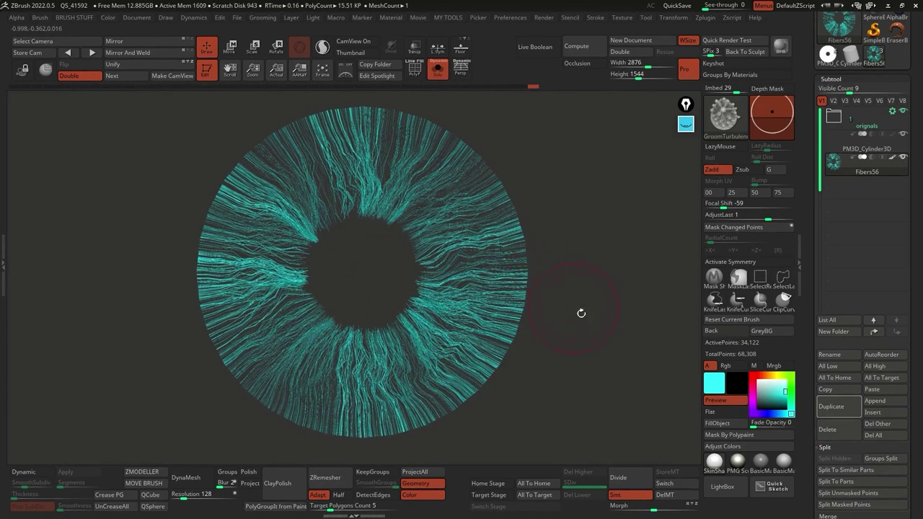
drag(475, 260, 553, 359)
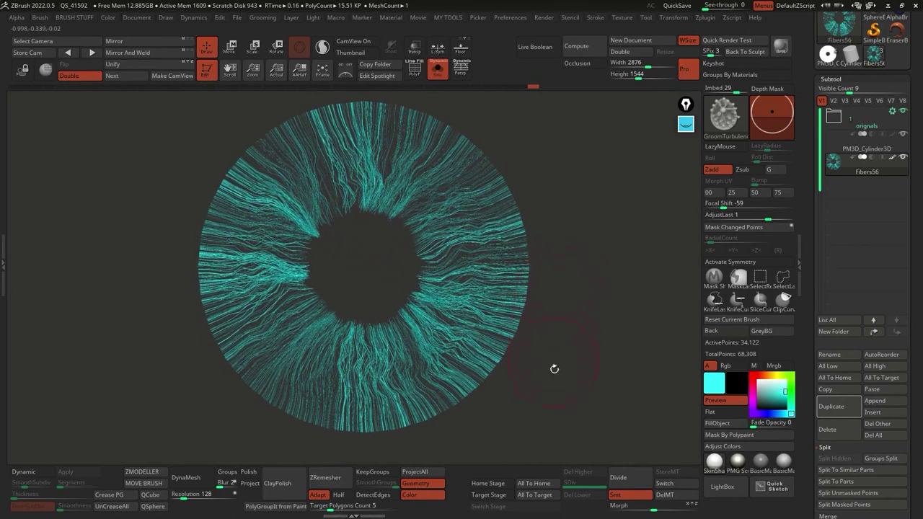
Load the Sharp Clumper brush from the brush library.
click(722, 485)
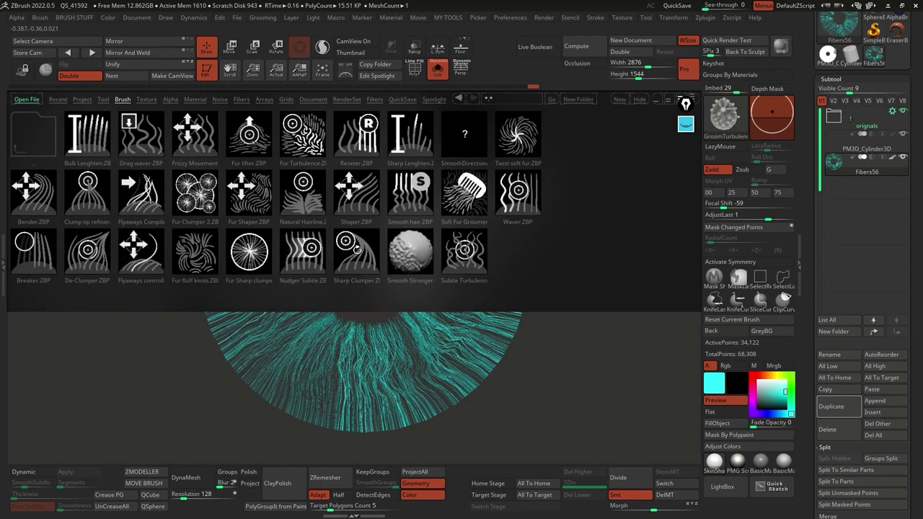
double_click(356, 250)
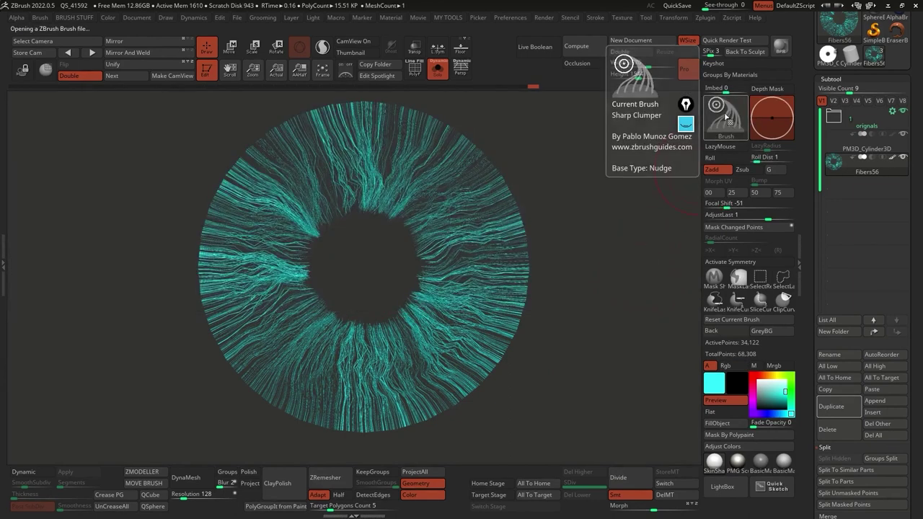
click(723, 120)
click(246, 153)
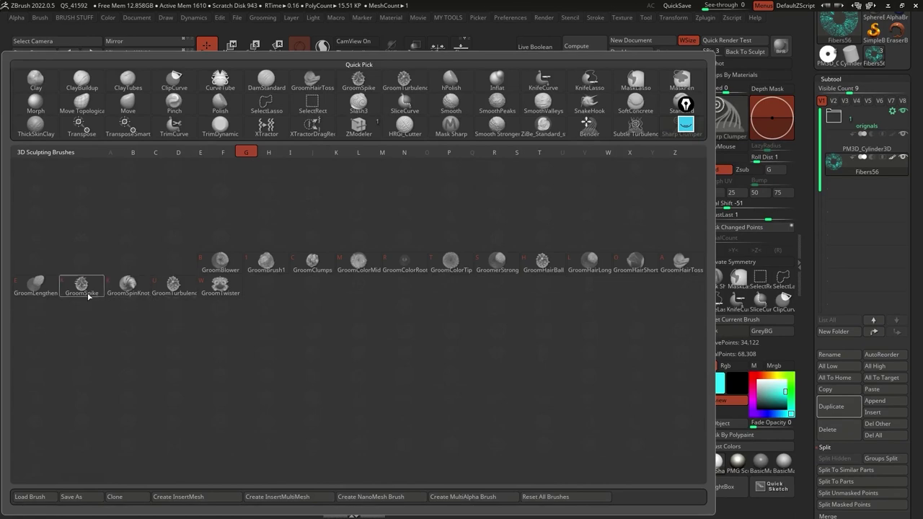
key(Escape)
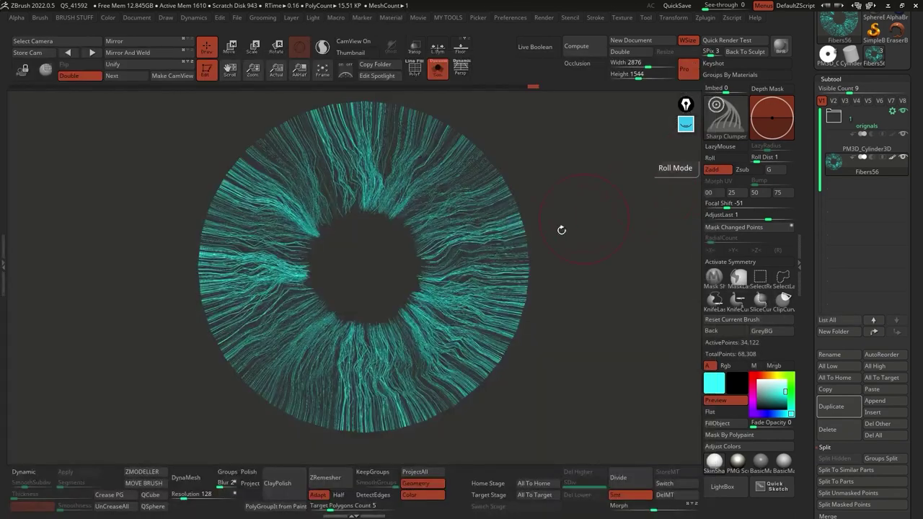
Adjust the Sharp Clumper brush, try a clumping stroke inward on the ring's right side, and undo it.
key(space)
drag(462, 233, 441, 229)
drag(499, 228, 403, 252)
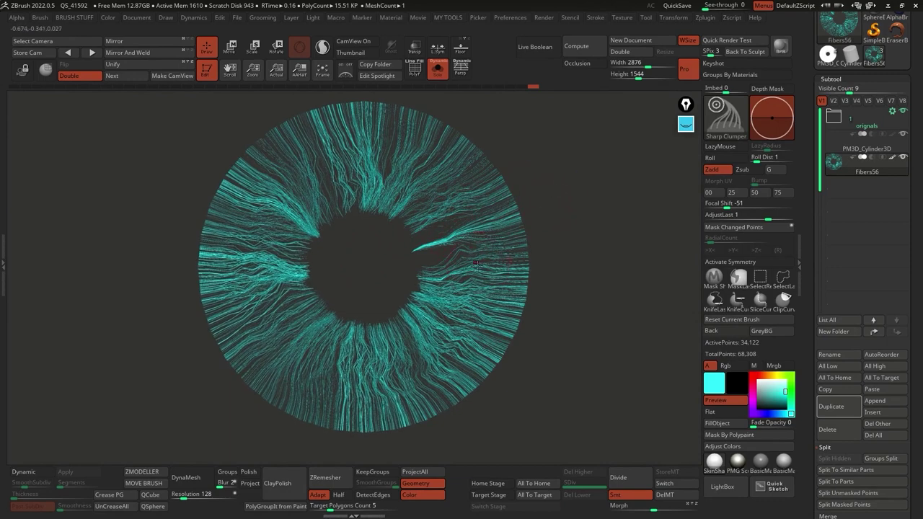
key(ctrl+z)
Clump fibers toward the pupil with Sharp Clumper strokes on the ring's right, upper-left and lower-left sides.
drag(471, 252, 422, 262)
mouse_move(477, 223)
mouse_down()
mouse_move(405, 231)
mouse_move(539, 181)
mouse_move(410, 264)
mouse_up()
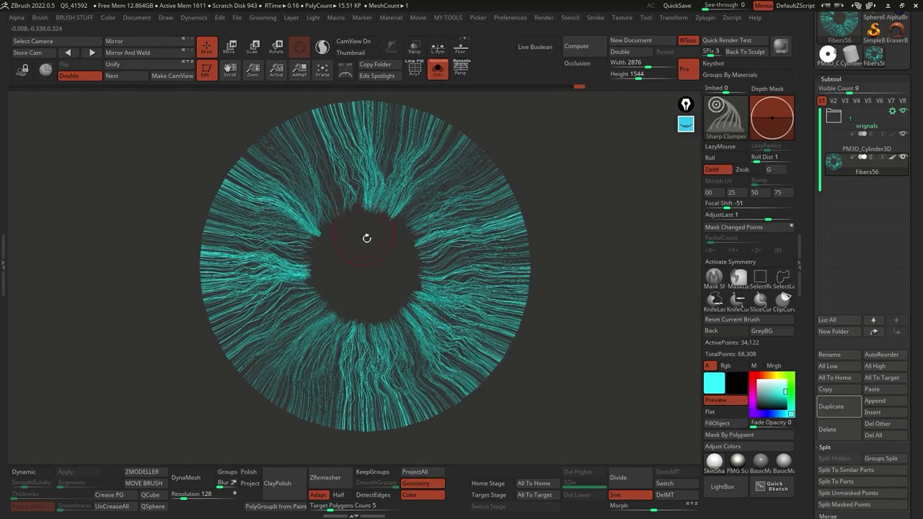
drag(249, 230, 313, 243)
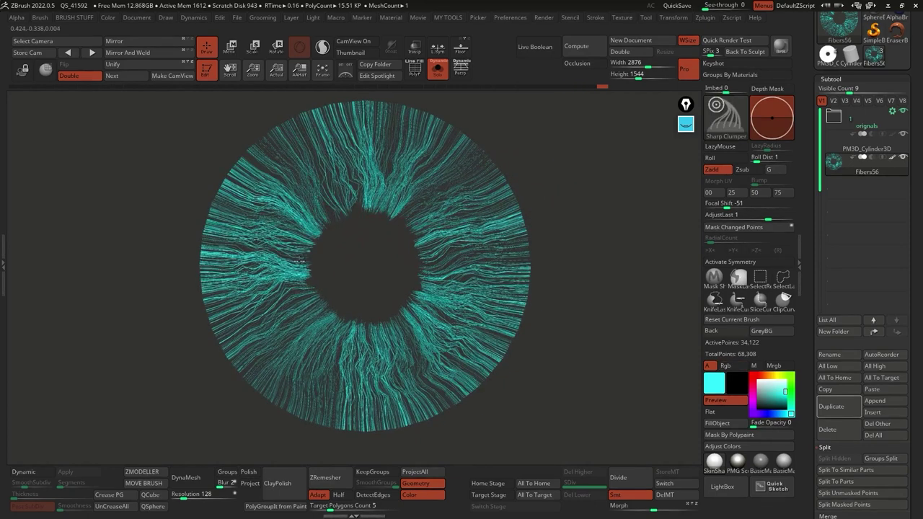
drag(263, 310, 313, 289)
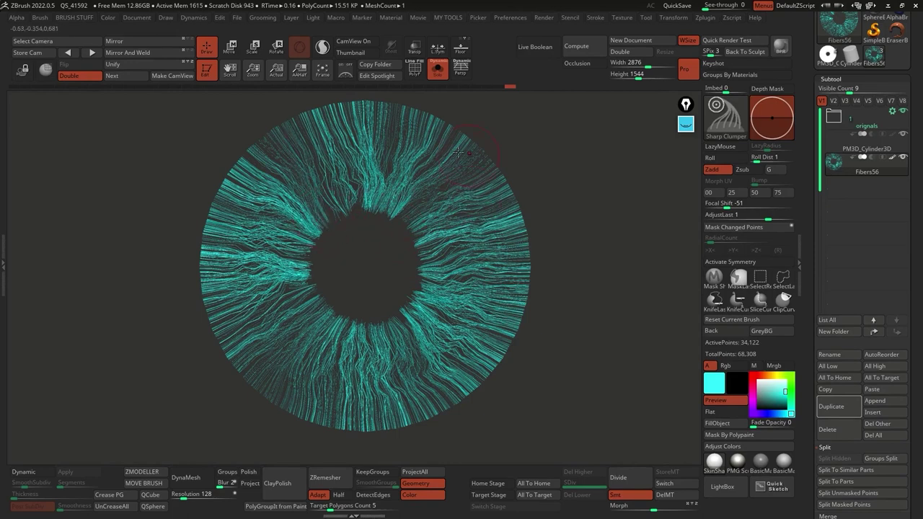
drag(557, 234, 574, 241)
drag(541, 205, 459, 247)
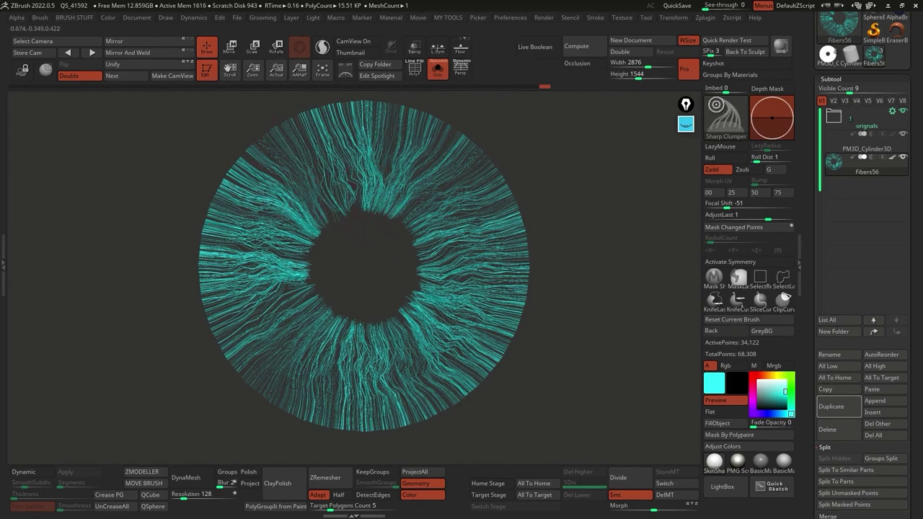
Gather fibers into clumps on the ring's left edge and lower-right side with Sharp Clumper.
drag(245, 227, 285, 244)
drag(274, 285, 305, 281)
drag(456, 381, 418, 341)
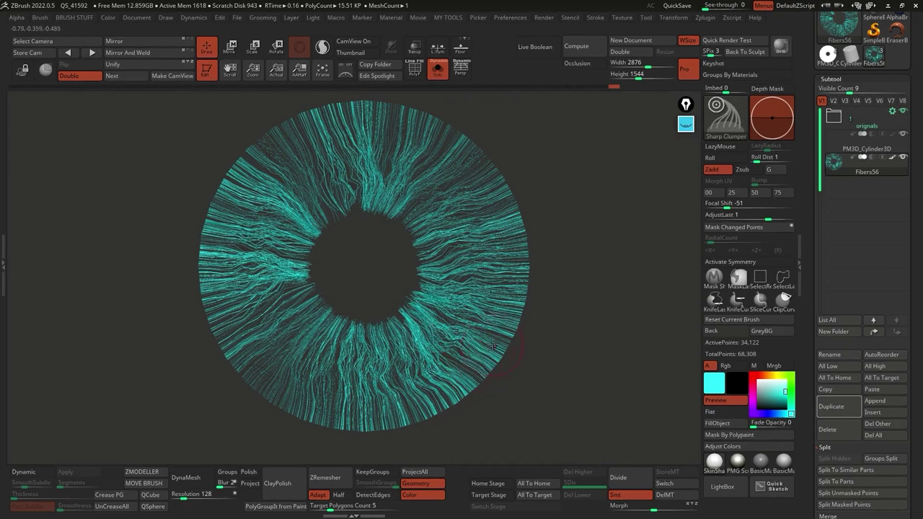
drag(505, 323, 448, 310)
drag(516, 308, 492, 316)
Clump more fibers with Sharp Clumper along the ring's right and upper-right sides.
mouse_move(555, 212)
alt+mouse_down()
mouse_move(593, 263)
mouse_move(590, 224)
mouse_move(548, 193)
alt+mouse_up()
drag(530, 253, 495, 258)
mouse_move(288, 297)
mouse_down()
mouse_move(562, 270)
mouse_move(519, 263)
mouse_up()
mouse_move(461, 267)
mouse_down()
mouse_move(533, 273)
mouse_move(532, 230)
mouse_move(475, 194)
mouse_up()
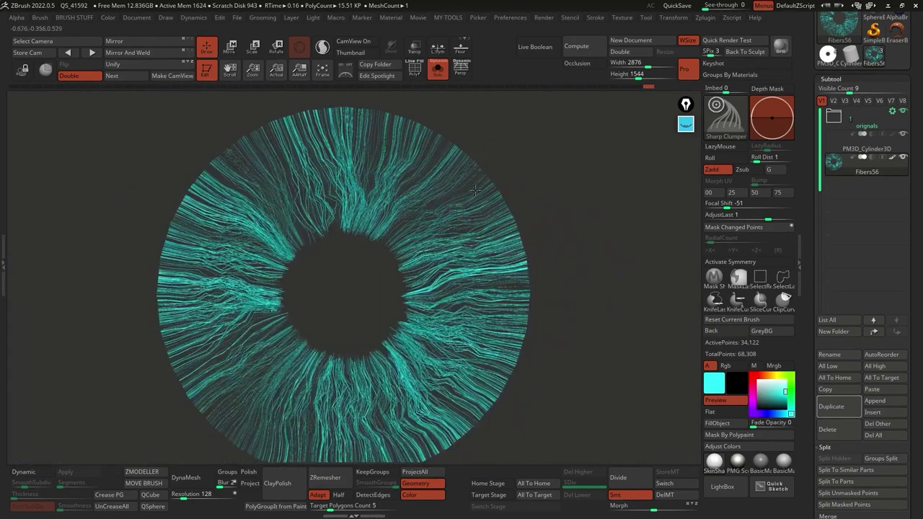
drag(442, 158, 386, 141)
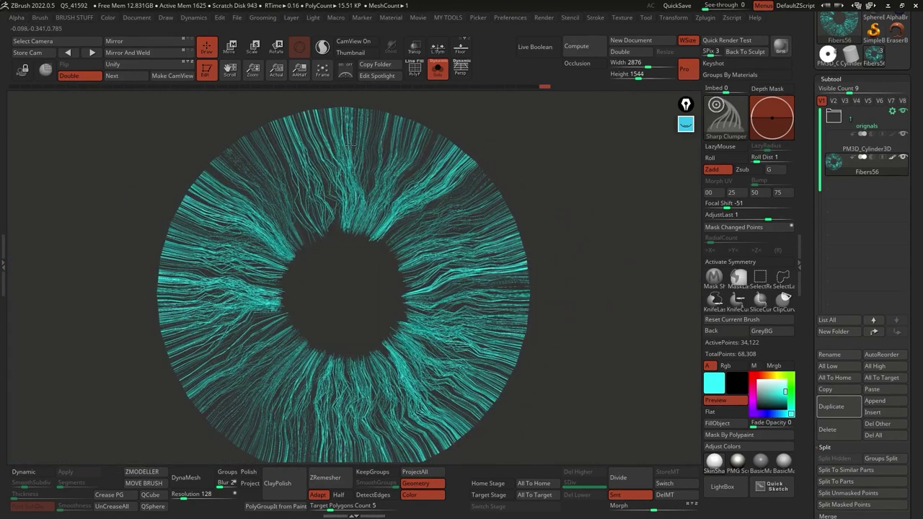
drag(543, 245, 466, 263)
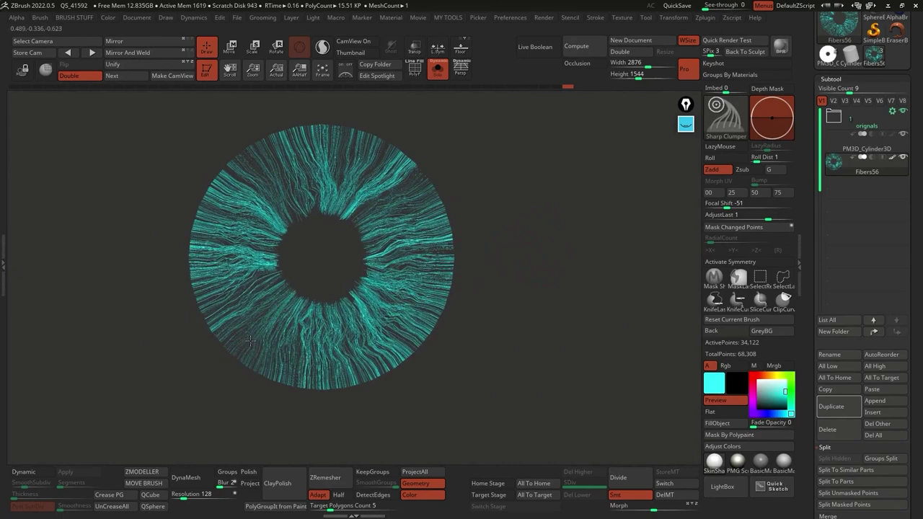
drag(461, 303, 538, 298)
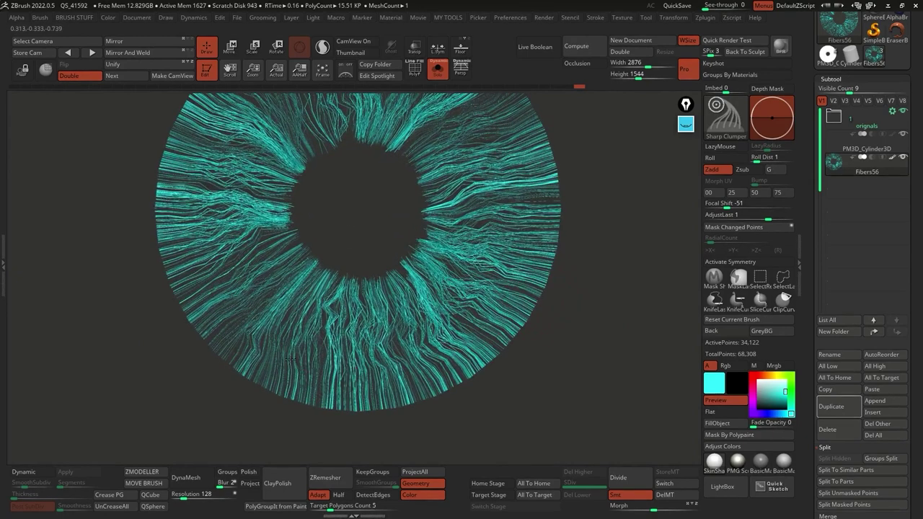
Refine the clumps with short Sharp Clumper strokes on the ring's lower-left, upper-left, right and lower fibers.
drag(291, 360, 308, 380)
drag(276, 250, 293, 266)
alt+drag(588, 245, 588, 264)
mouse_move(280, 251)
mouse_down()
mouse_move(263, 254)
mouse_move(288, 258)
mouse_up()
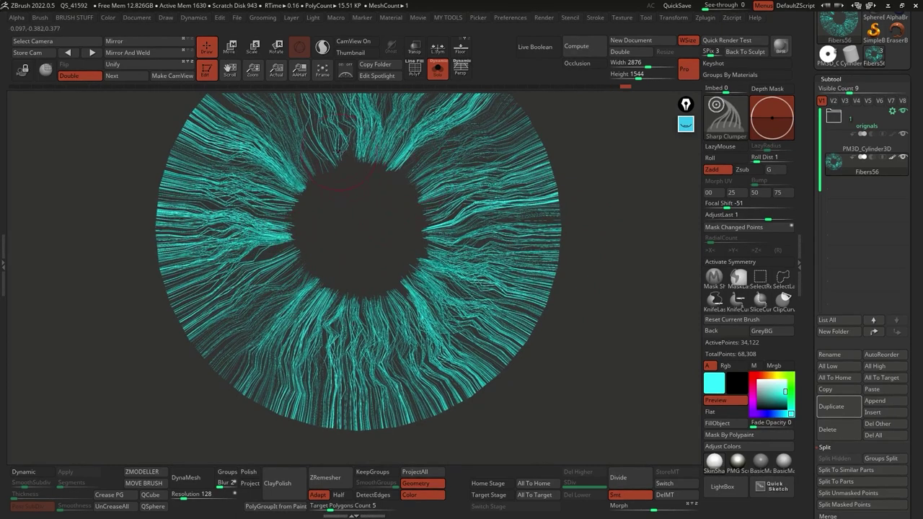
drag(280, 141, 305, 175)
drag(456, 218, 428, 226)
drag(394, 307, 394, 384)
drag(577, 322, 554, 297)
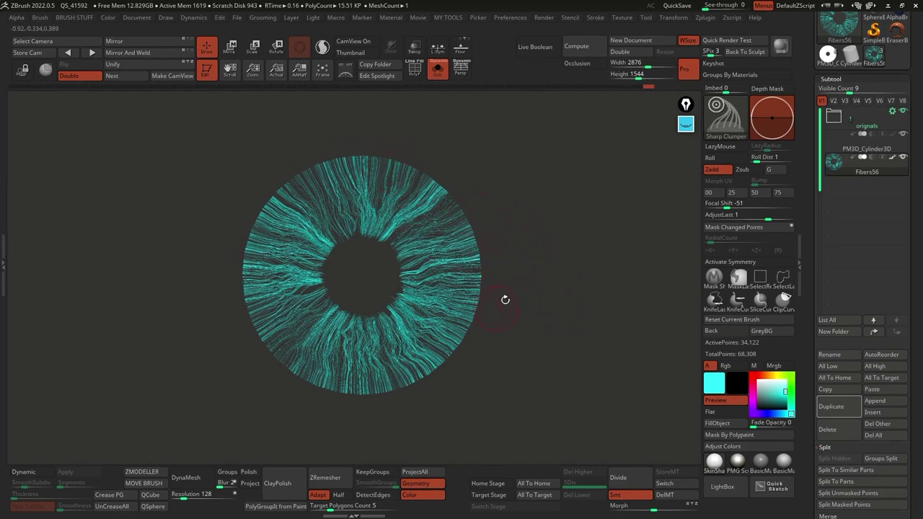
Append a Cylinder3D subtool, select it and turn off Solo.
click(875, 401)
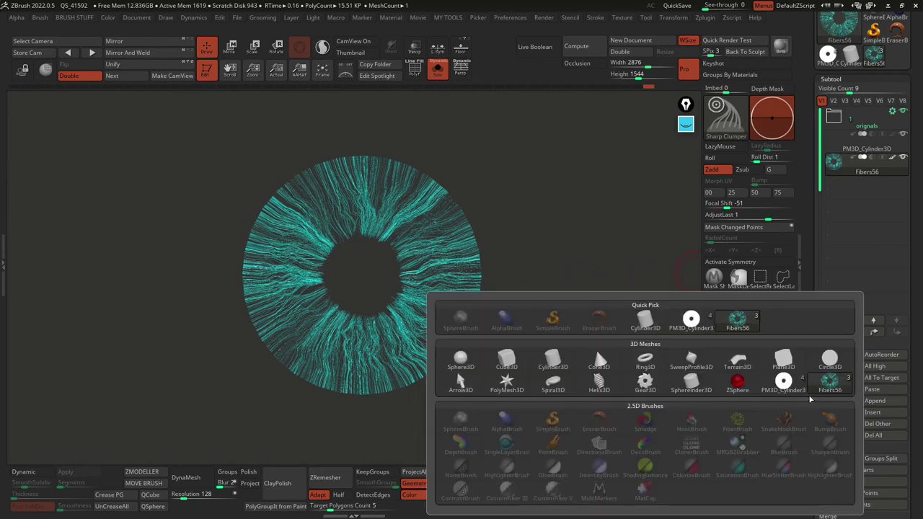
click(646, 319)
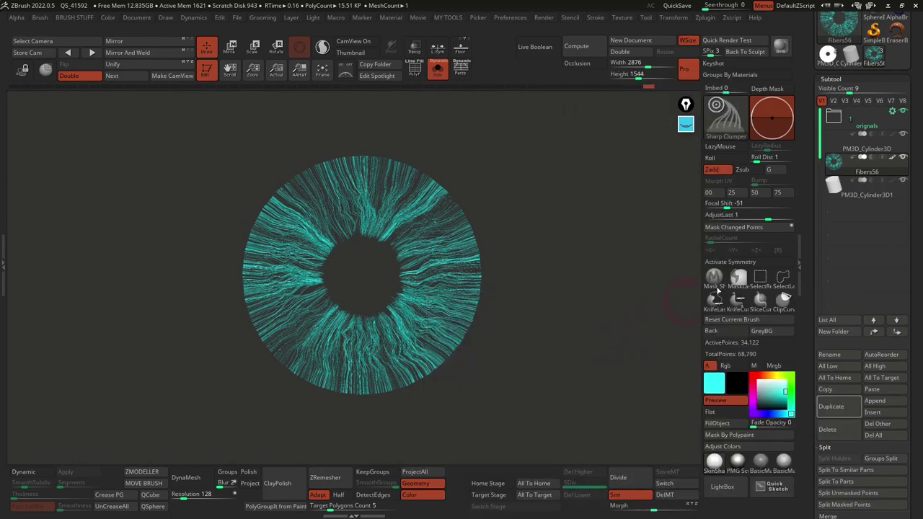
click(859, 195)
click(439, 71)
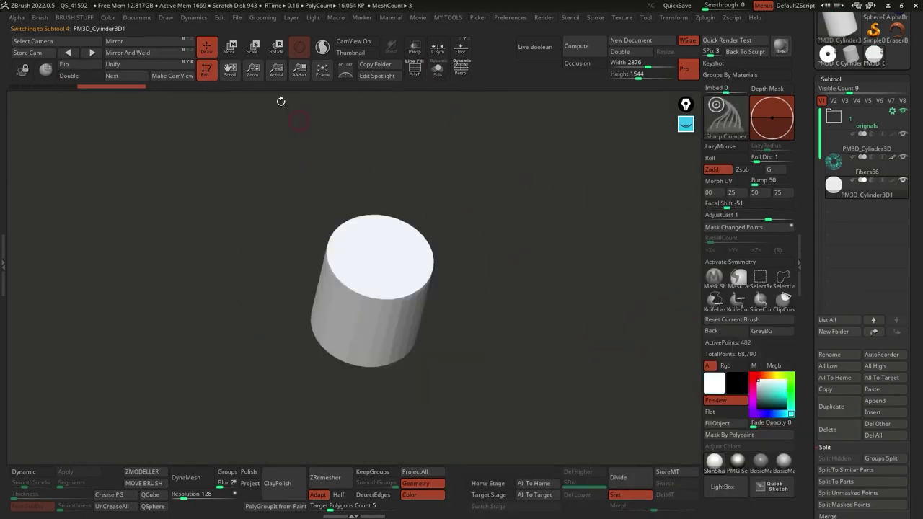
Flatten the cylinder into a thin disc and scale it to match the iris ring's outer diameter.
key(w)
drag(371, 286, 375, 294)
drag(441, 253, 489, 289)
drag(355, 315, 365, 300)
drag(348, 336, 324, 378)
Position the disc directly behind the iris fibers and return to Draw mode.
alt+drag(498, 260, 516, 249)
drag(372, 306, 435, 297)
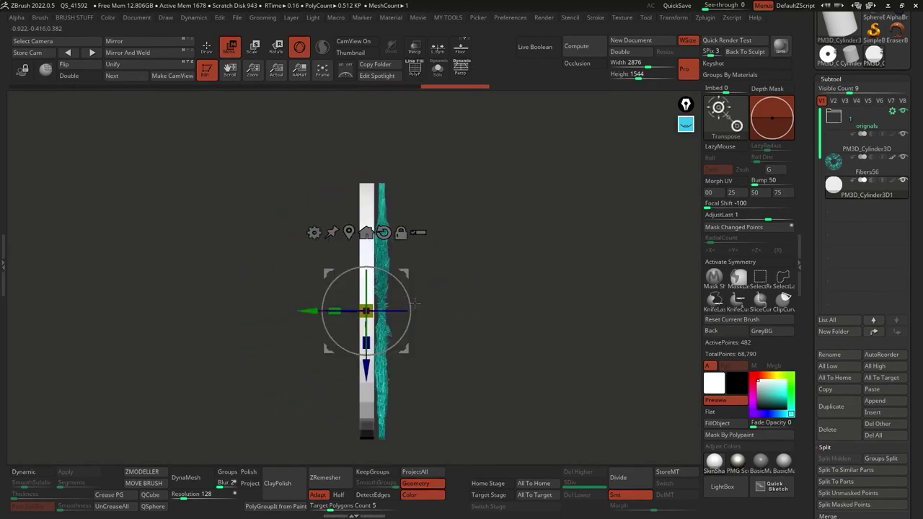
drag(308, 310, 307, 311)
drag(538, 274, 505, 303)
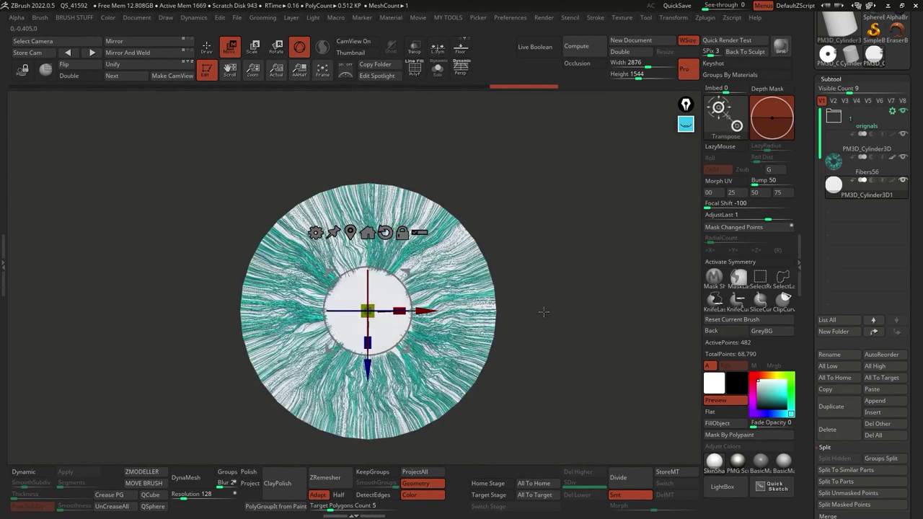
click(206, 47)
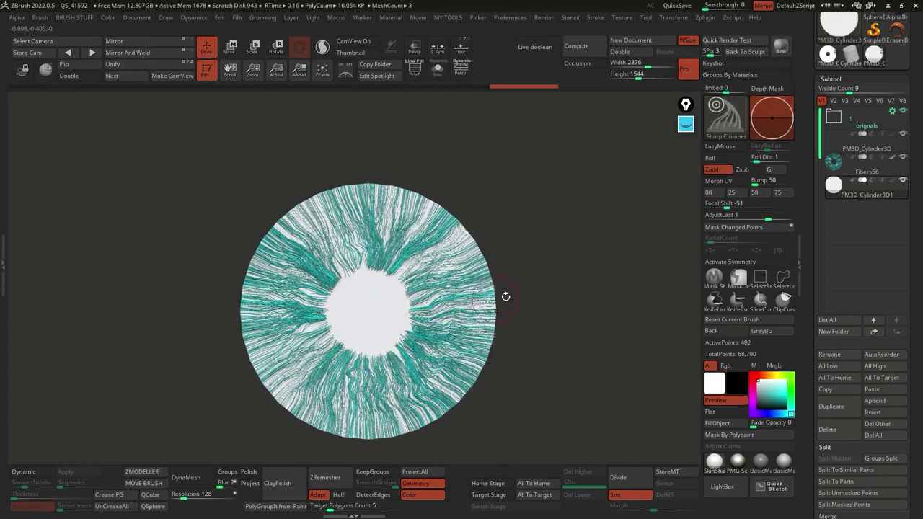
Isolate the backing disc with its polyframe shown and switch to the ZModeler brush to edit its side edges.
drag(499, 359, 484, 376)
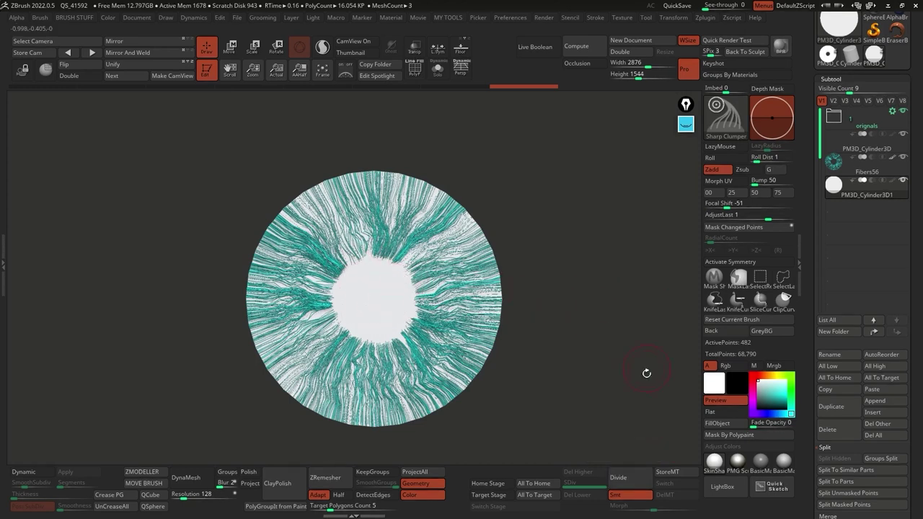
click(438, 69)
click(414, 67)
drag(535, 237, 601, 332)
click(144, 476)
drag(411, 367, 476, 285)
ctrl+right_drag(476, 284, 441, 301)
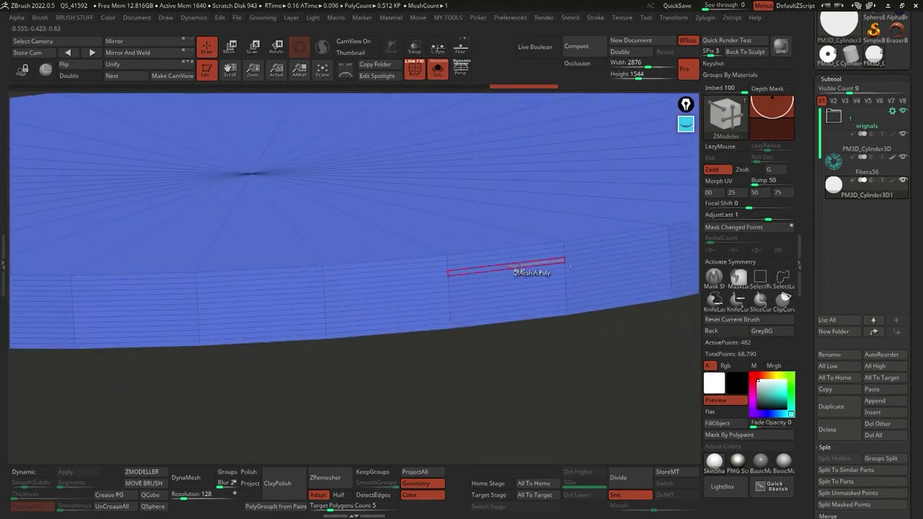
Delete the horizontal edge loops around the disc's side with the ZModeler Delete action targeting EdgeLoop Complete.
alt+right_drag(521, 255, 495, 241)
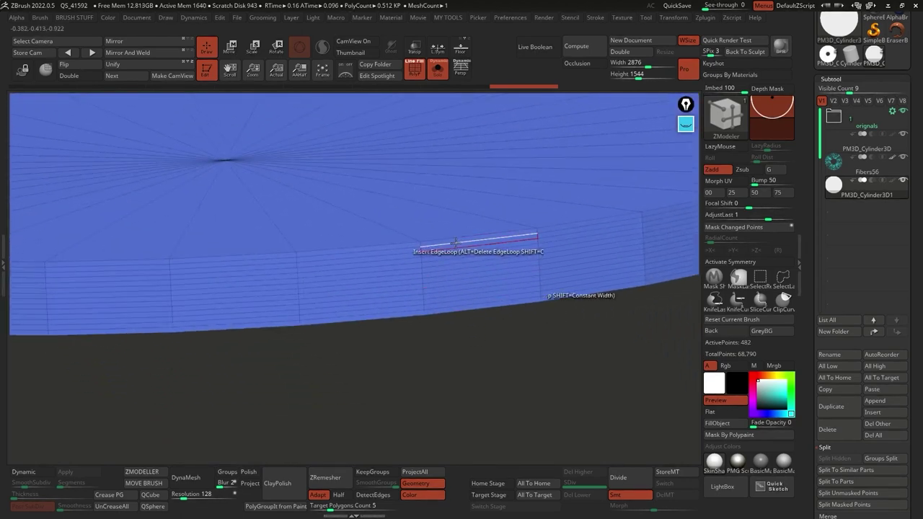
key(space)
click(369, 275)
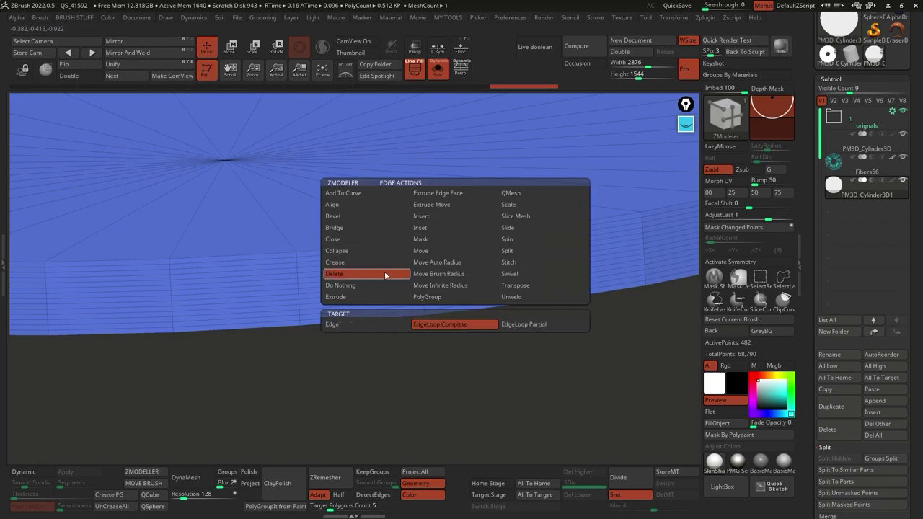
click(447, 324)
click(448, 249)
click(447, 256)
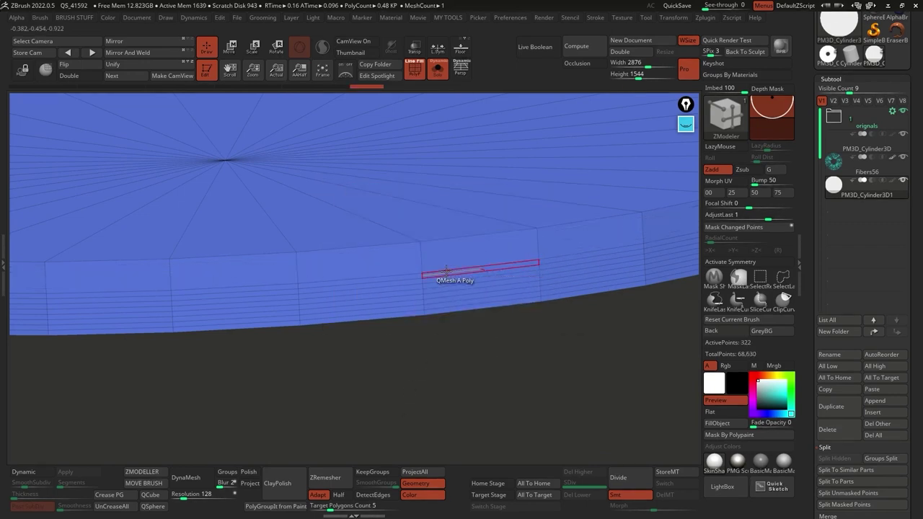
click(449, 292)
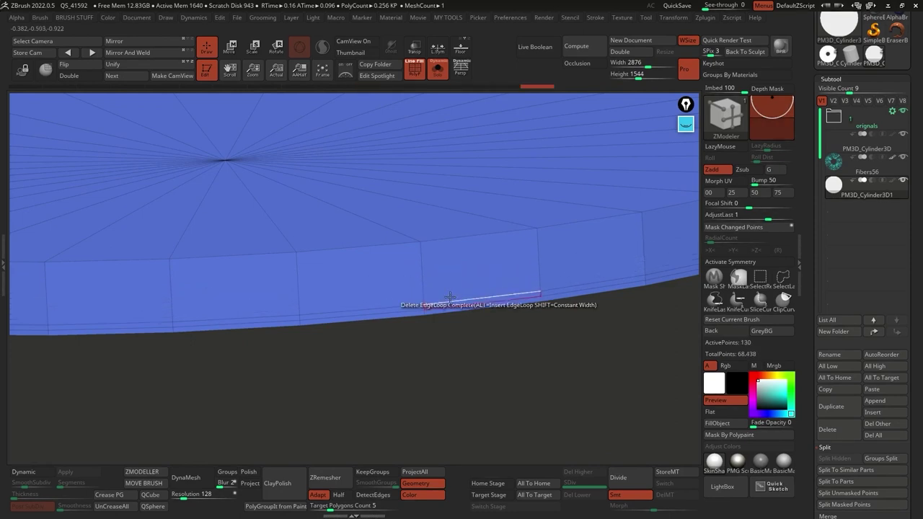
ctrl+right_drag(479, 367, 475, 316)
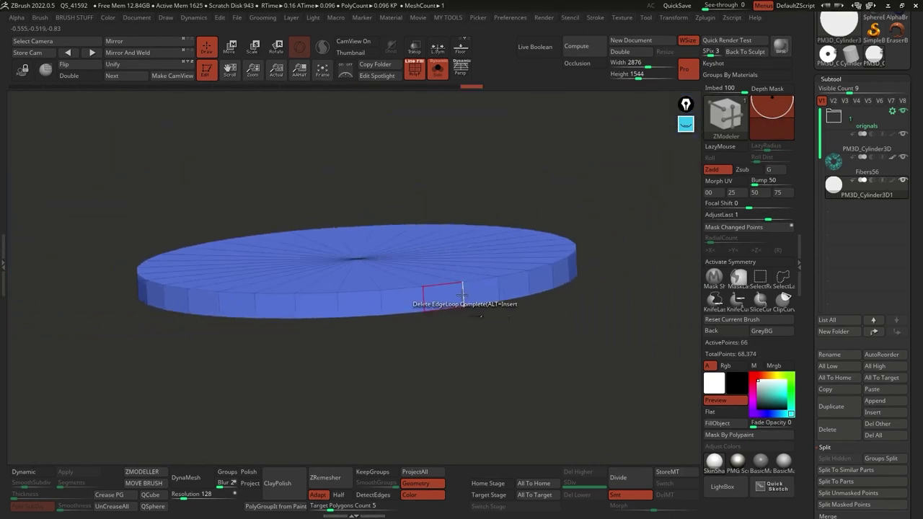
Insert a single edge loop on the disc's face, matching the pupil opening formed by the surrounding fibers.
key(space)
click(448, 219)
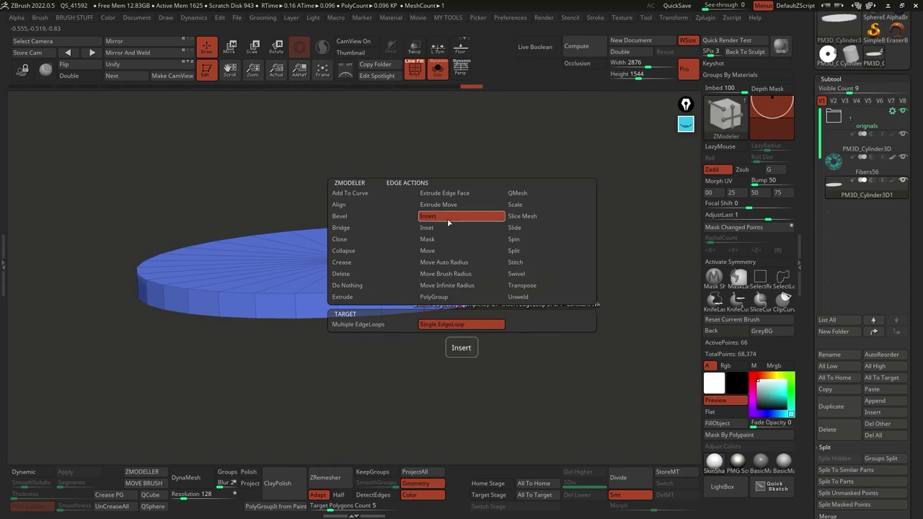
right_drag(482, 321, 555, 344)
ctrl+right_drag(555, 344, 554, 274)
alt+right_drag(554, 274, 541, 311)
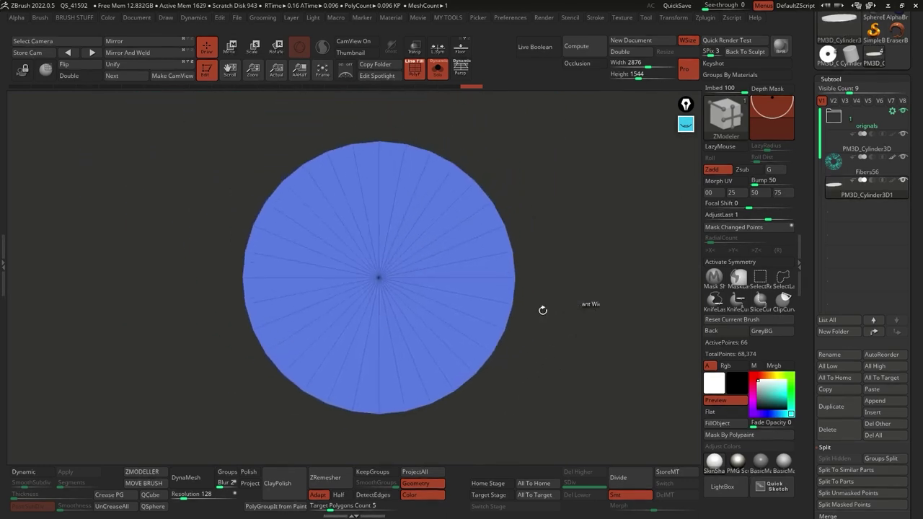
click(438, 70)
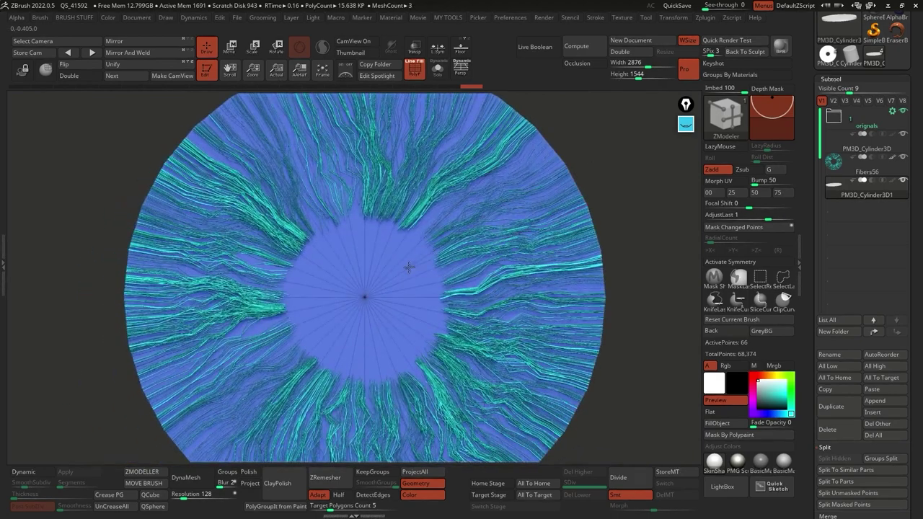
click(429, 252)
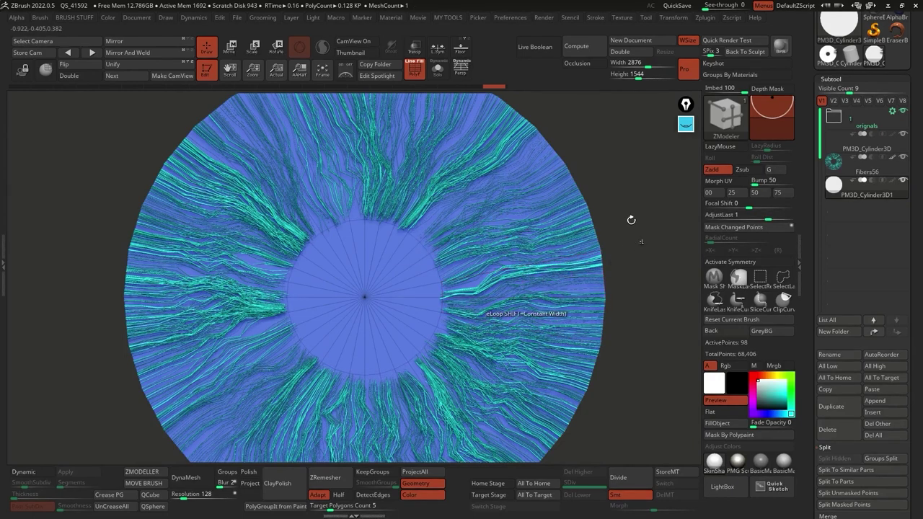
Mark the polygons inside the pupil loop as a separate polygroup, keeping ZModeler as the active brush.
mouse_move(420, 270)
alt+mouse_down()
mouse_move(359, 234)
mouse_move(292, 284)
mouse_move(353, 369)
mouse_move(436, 327)
mouse_move(424, 279)
alt+mouse_up()
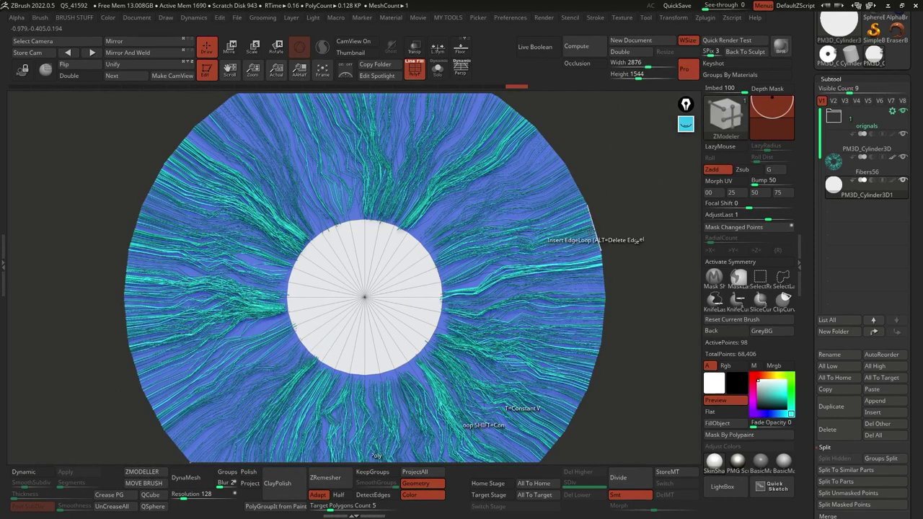
key(b)
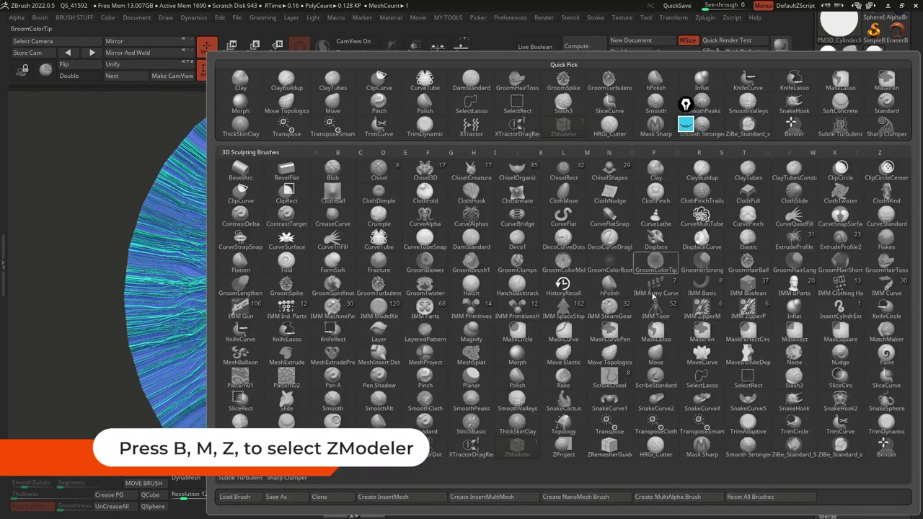
key(m)
key(z)
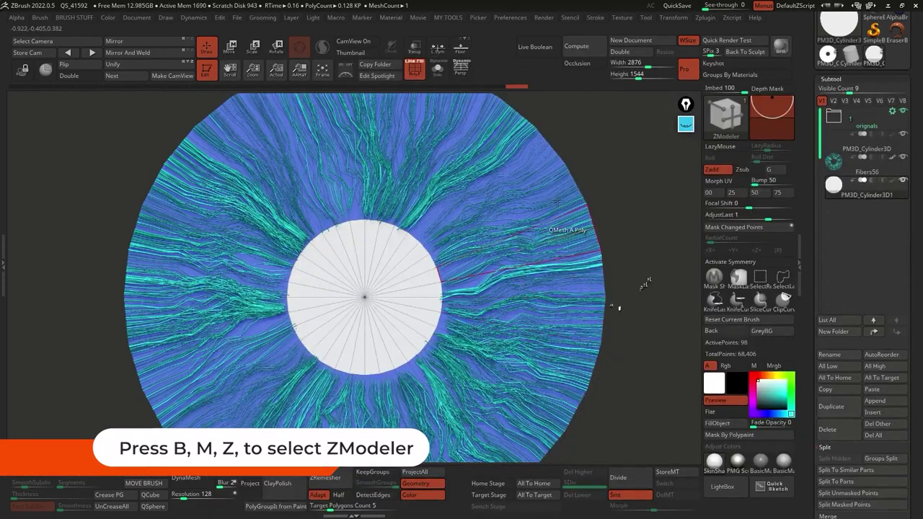
Isolate the disc and push its central pupil polygroup slightly inward using QMesh with the Polygroup All target.
click(437, 70)
drag(642, 223, 638, 166)
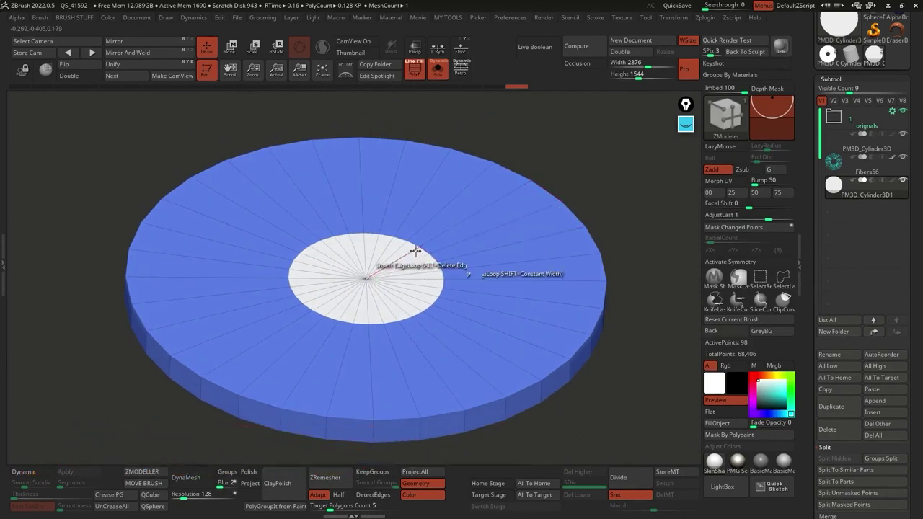
key(space)
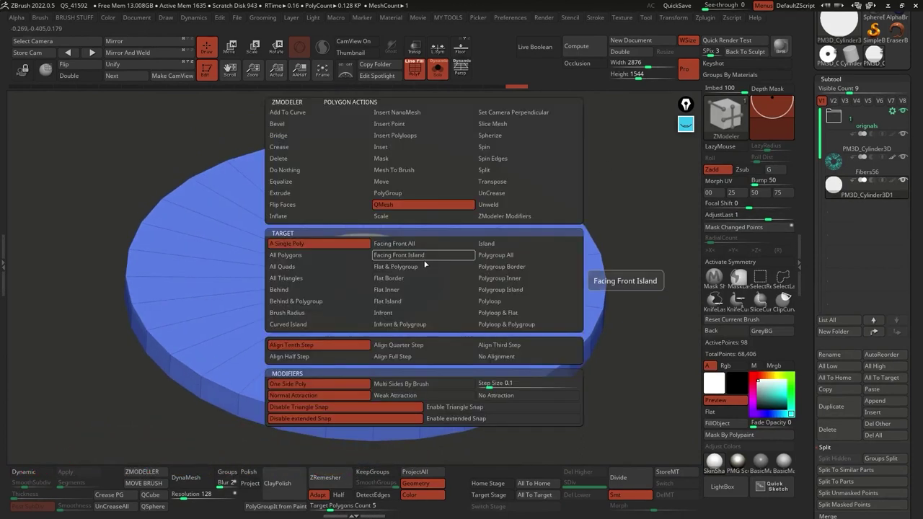
click(520, 255)
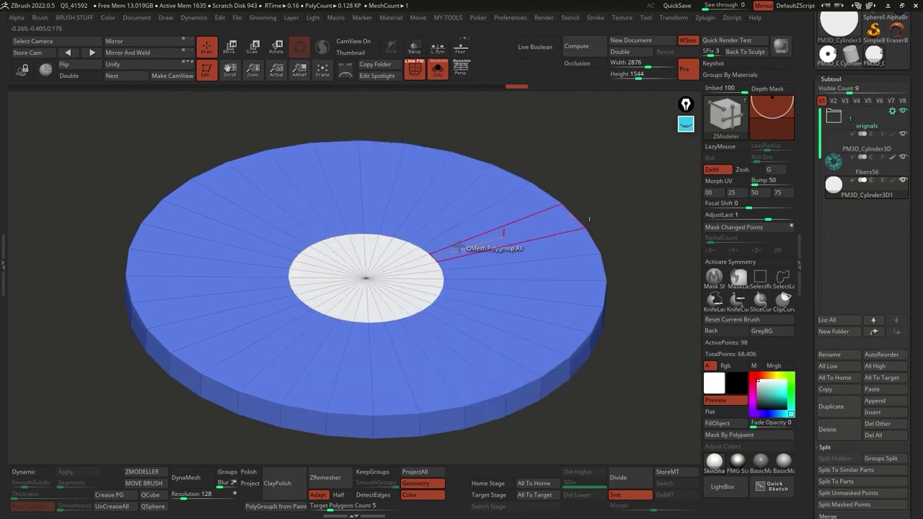
drag(407, 246, 408, 258)
drag(624, 229, 604, 250)
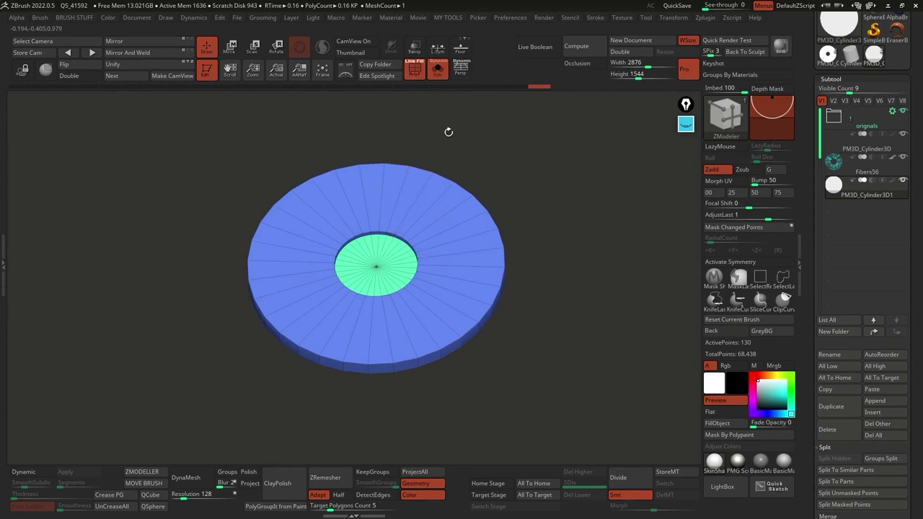
Turn off Solo and the polyframe, and hide the original PM3D_Cylinder3D ring.
click(437, 70)
click(415, 69)
mouse_move(537, 182)
mouse_down()
mouse_move(541, 194)
mouse_move(542, 175)
mouse_move(545, 191)
mouse_up()
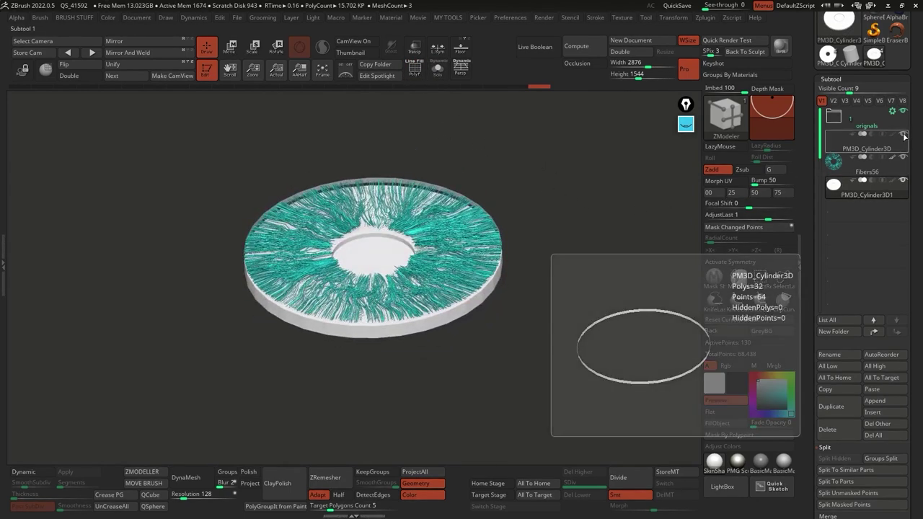
click(904, 136)
click(904, 136)
click(904, 136)
drag(598, 216, 545, 265)
Colour the backing disc near-black, switch to the Move brush and frame the iris.
click(763, 401)
click(758, 408)
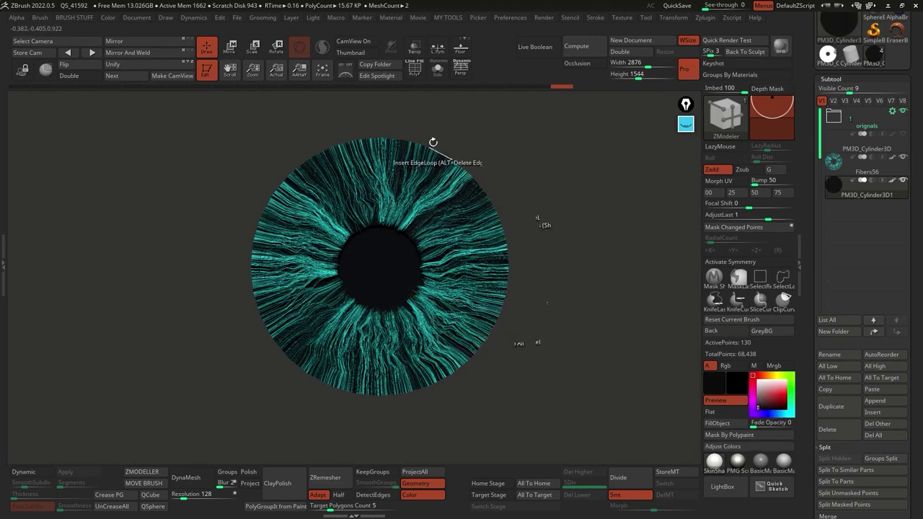
key(b)
key(m)
key(v)
shift+drag(580, 238, 581, 256)
drag(553, 190, 591, 309)
key(f)
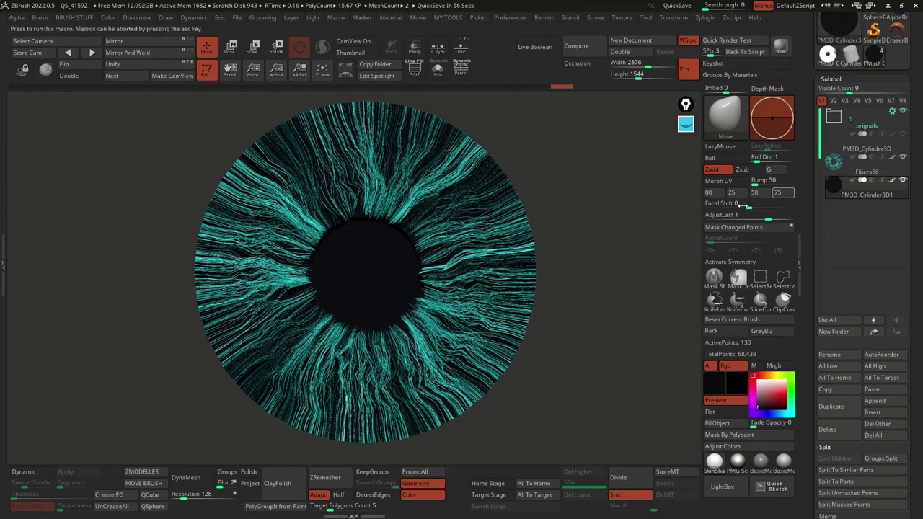
Select the original PM3D_Cylinder3D ring, isolate it with Solo and set its colour to white.
click(839, 181)
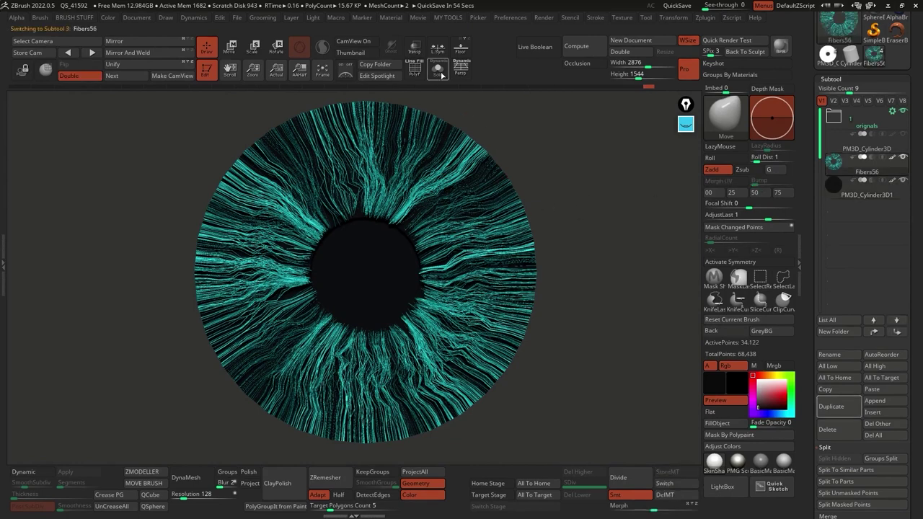
click(440, 70)
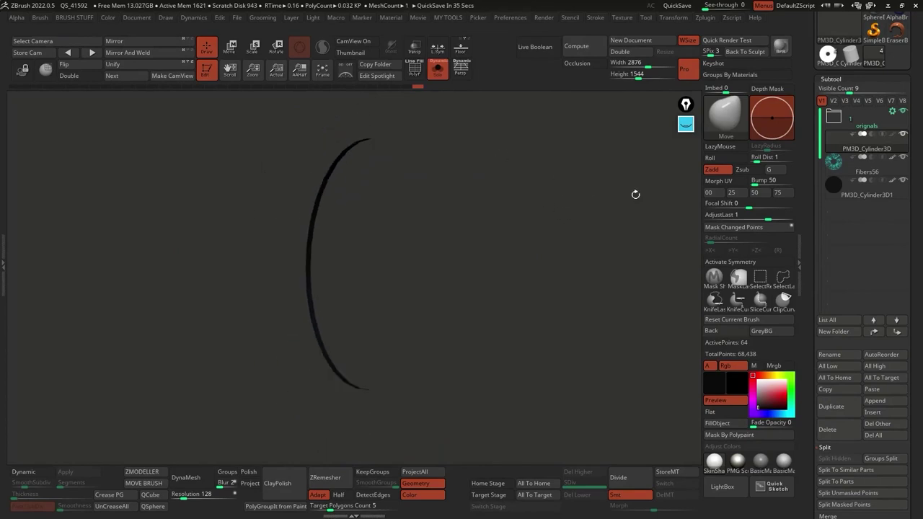
click(757, 379)
Turn on the FiberMesh preview for the original cylinder ring and frame the fibers from the front.
drag(816, 434, 816, 243)
scroll(817, 243, down, 4)
key(shift)
click(844, 199)
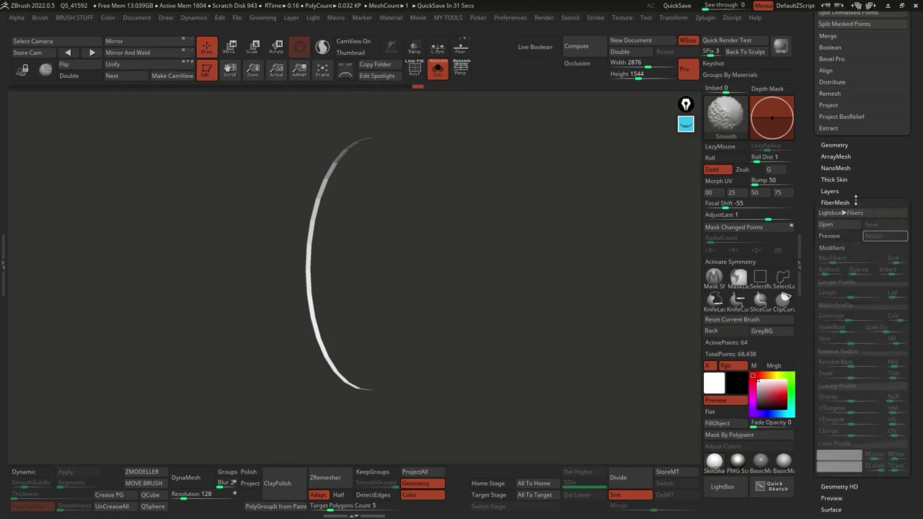
click(839, 150)
drag(562, 273, 556, 240)
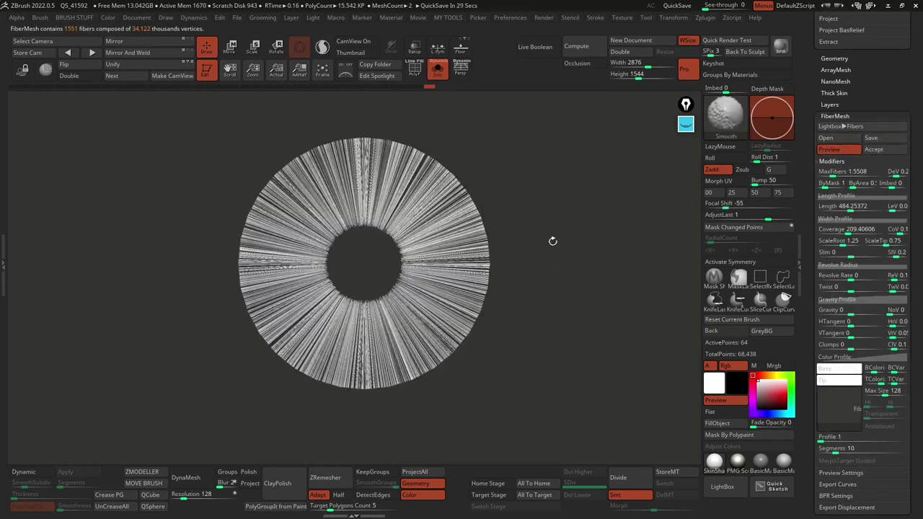
key(f)
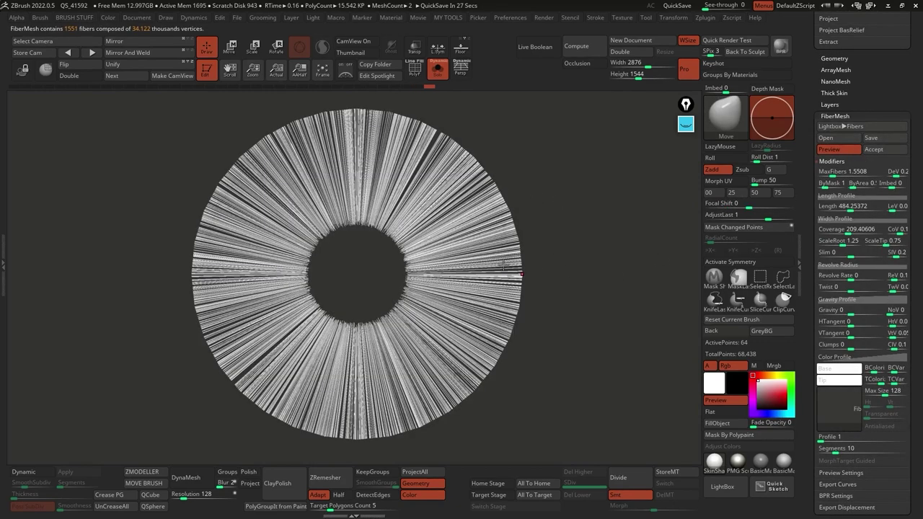
drag(584, 262, 579, 307)
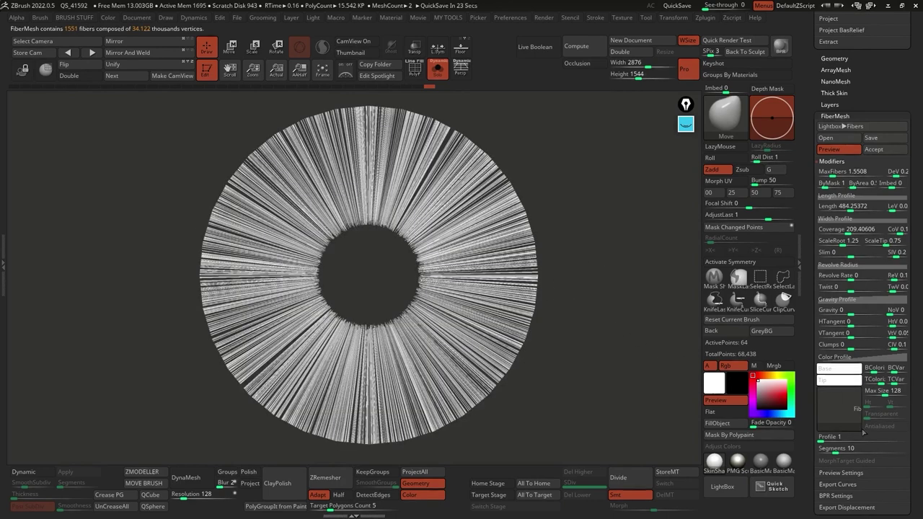
Set the FiberMesh Segments to 14 and the Coverage to about 563.35.
drag(835, 449, 843, 452)
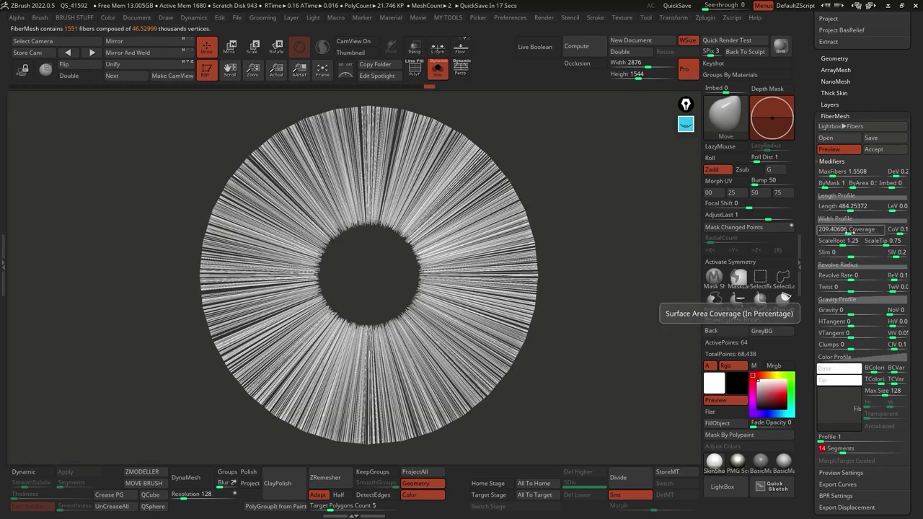
drag(849, 233, 855, 229)
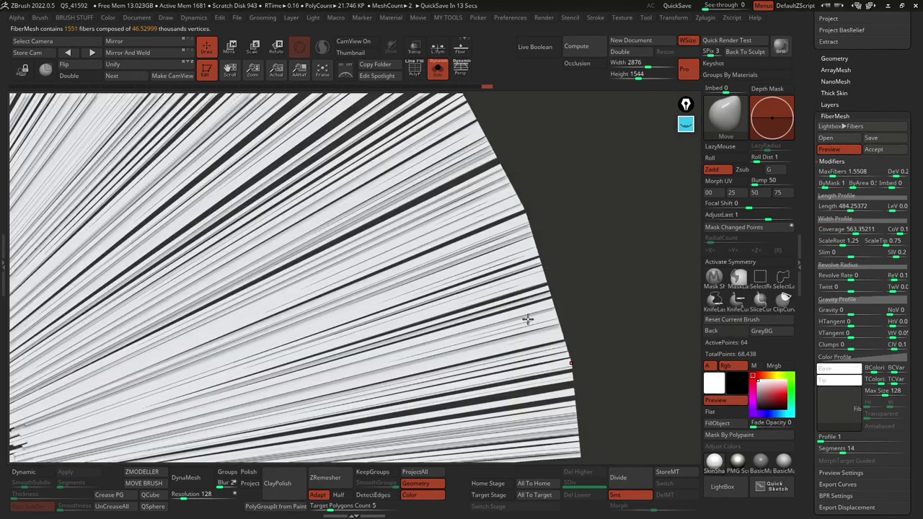
Reduce the fibers' ScaleTip to 0.33 and raise MaxFibers to about 2.44.
drag(528, 320, 553, 269)
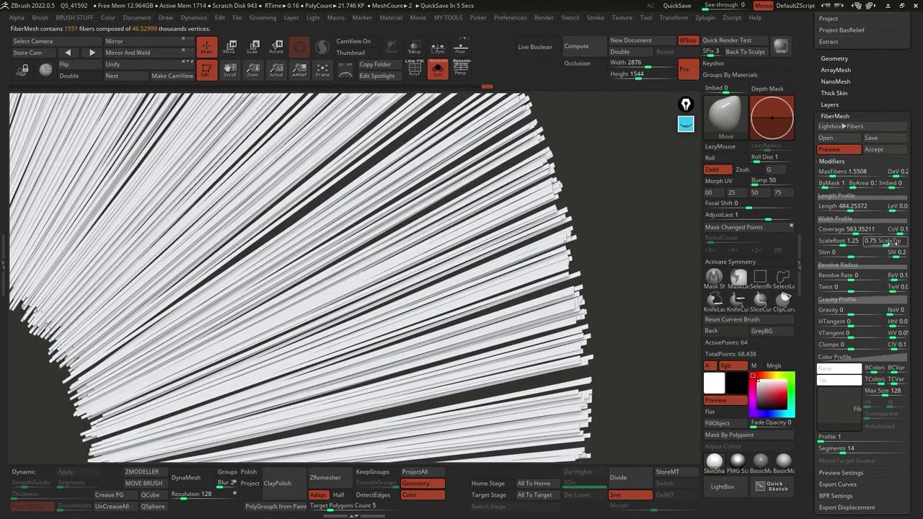
drag(893, 245, 874, 244)
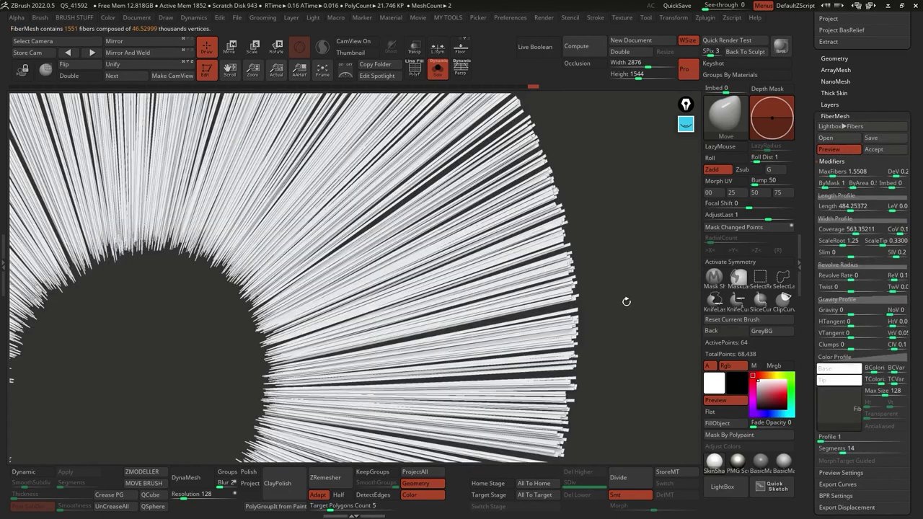
click(833, 174)
drag(833, 174, 832, 173)
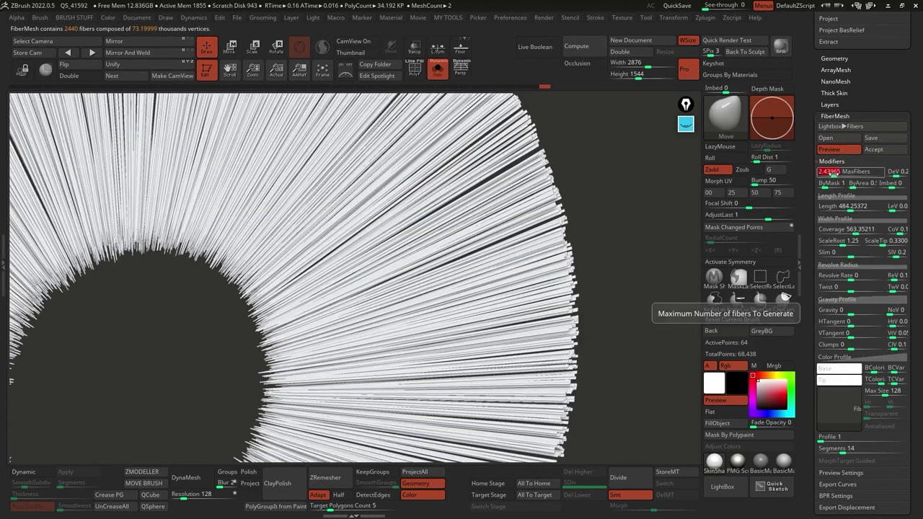
Review the whole fiber ring, then turn off the FiberMesh preview.
alt+drag(662, 216, 623, 234)
alt+drag(624, 230, 592, 253)
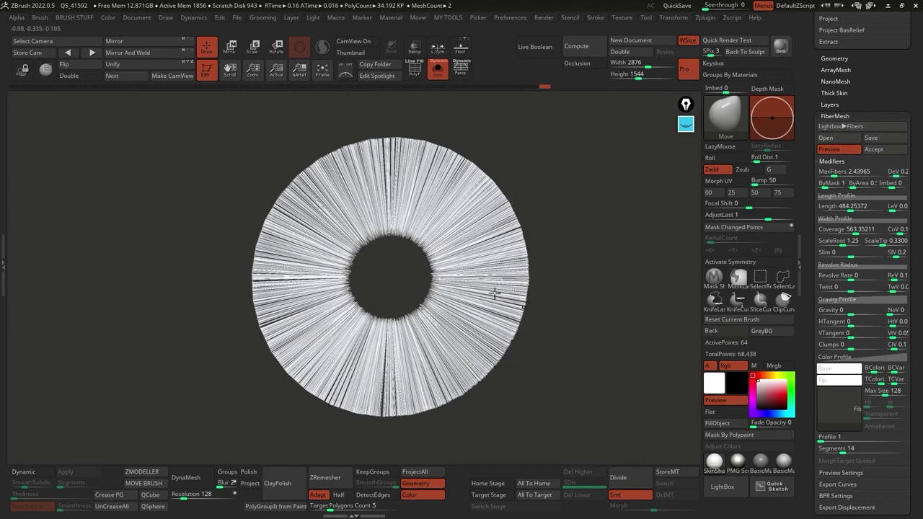
drag(572, 216, 567, 219)
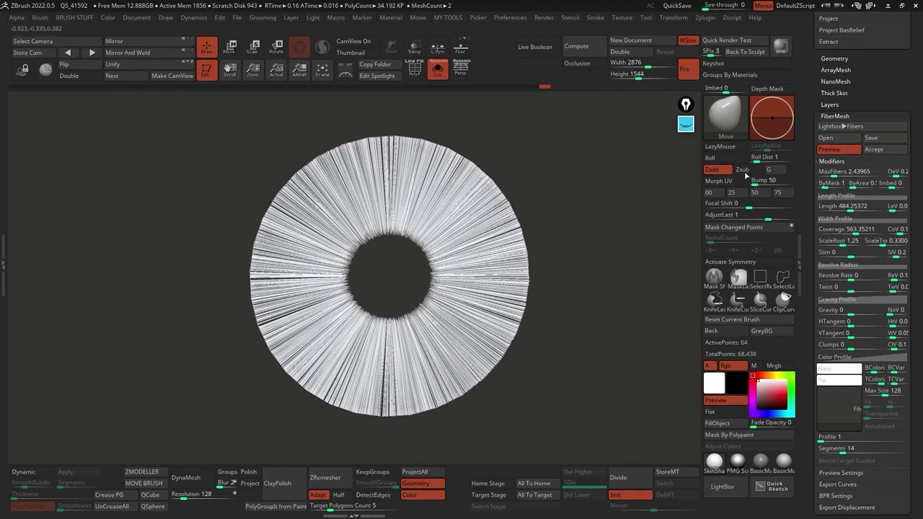
click(840, 151)
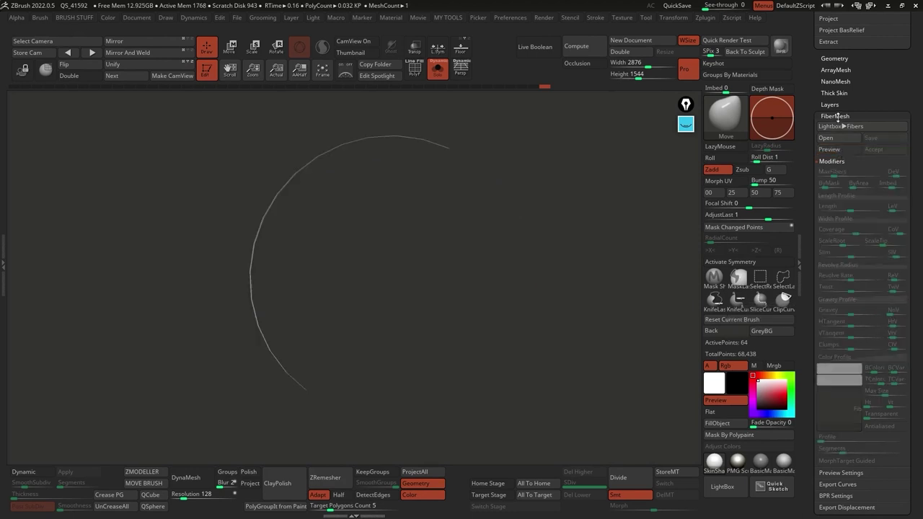
Turn on double-sided display and the polyframe for the original cylinder ring to inspect its segments.
scroll(836, 157, up, 2)
scroll(836, 157, up, 8)
drag(591, 219, 442, 280)
click(78, 77)
drag(544, 226, 576, 251)
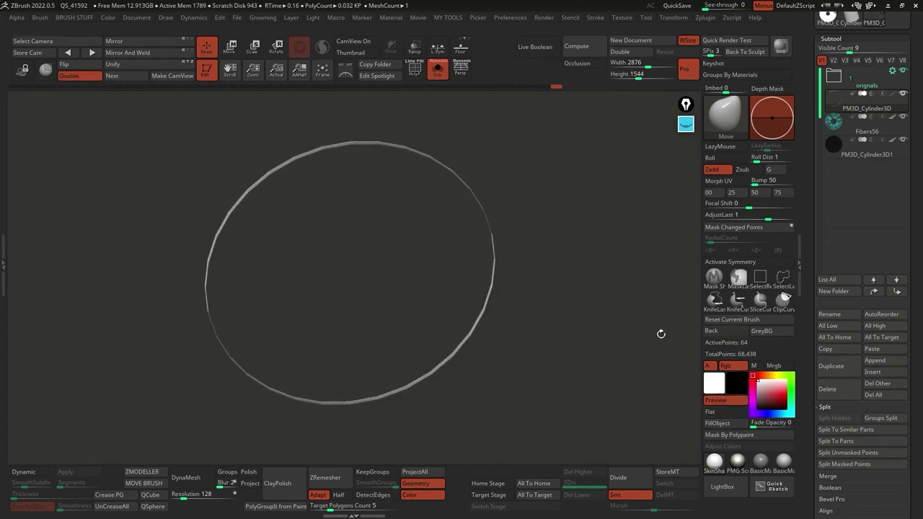
click(415, 72)
drag(451, 116, 466, 201)
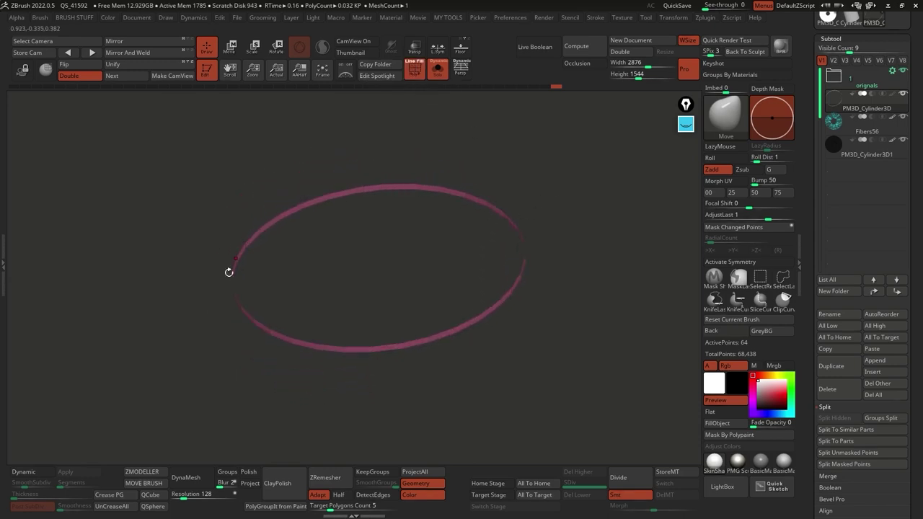
drag(589, 256, 498, 212)
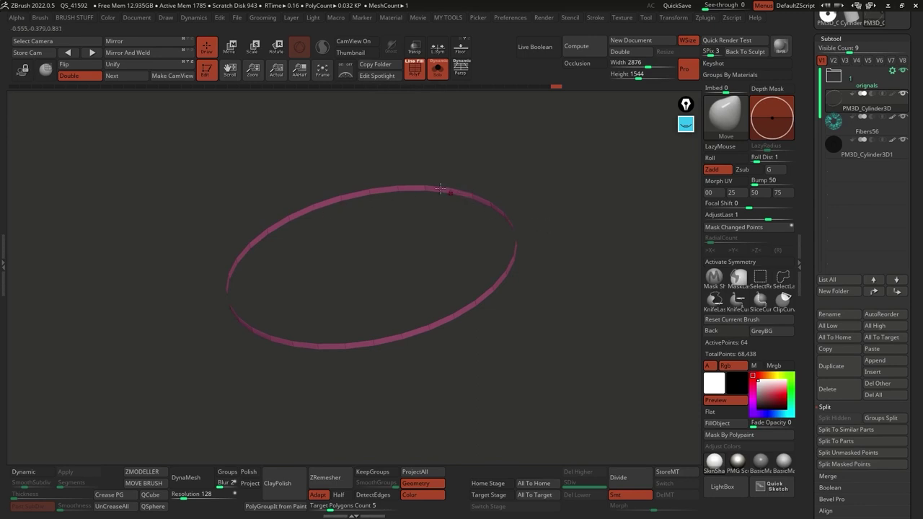
drag(581, 286, 586, 286)
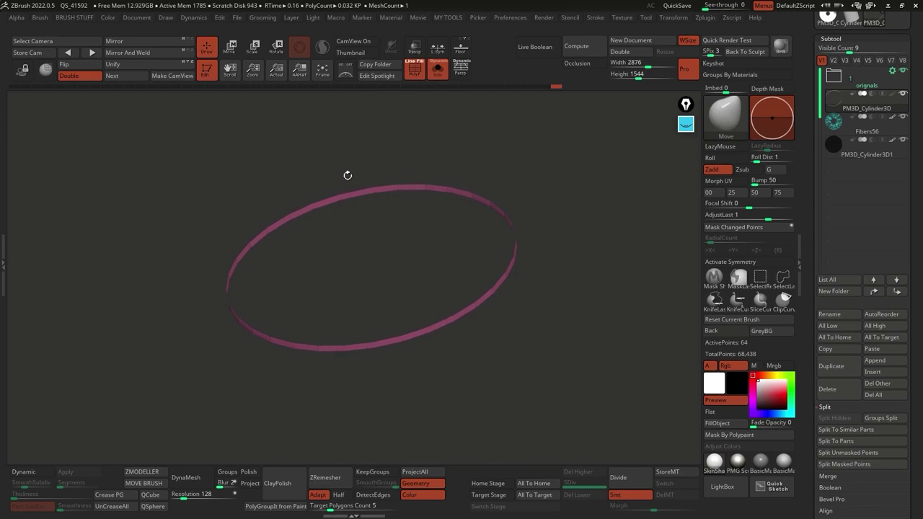
Divide the cylinder ring once and delete its lower subdivision level.
click(627, 476)
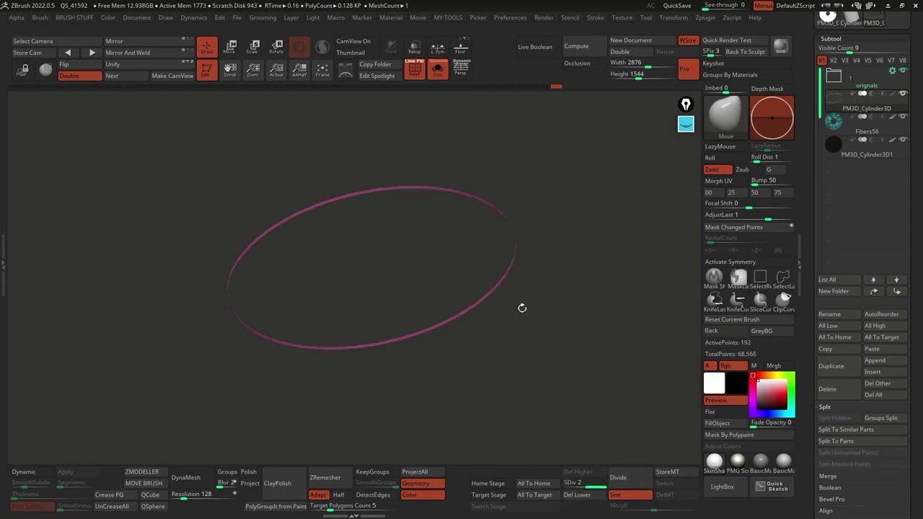
click(578, 495)
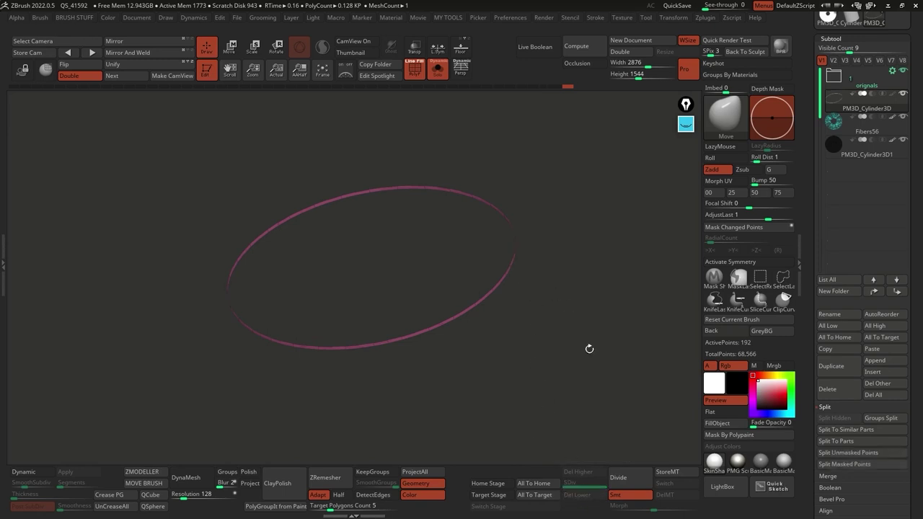
ctrl+right_drag(493, 235, 522, 266)
mouse_move(522, 239)
mouse_down()
mouse_move(519, 223)
mouse_move(509, 232)
mouse_move(517, 241)
mouse_up()
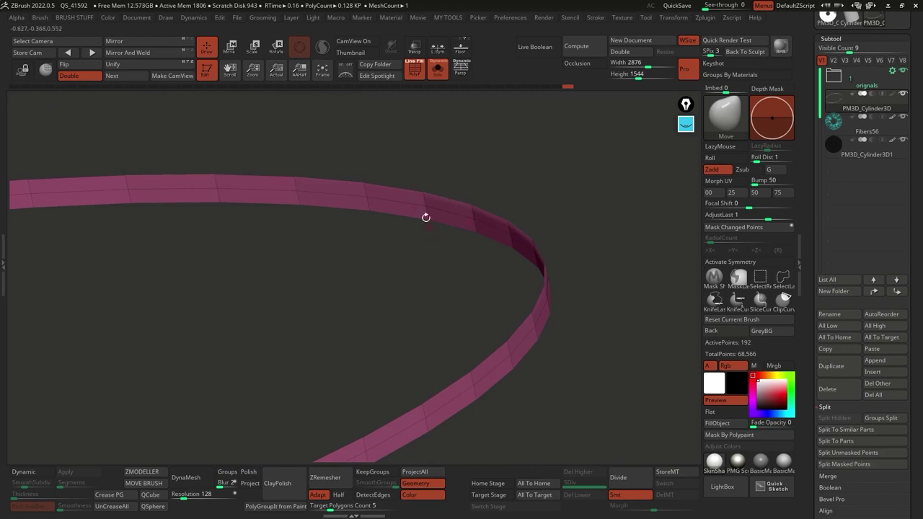
drag(524, 198, 484, 235)
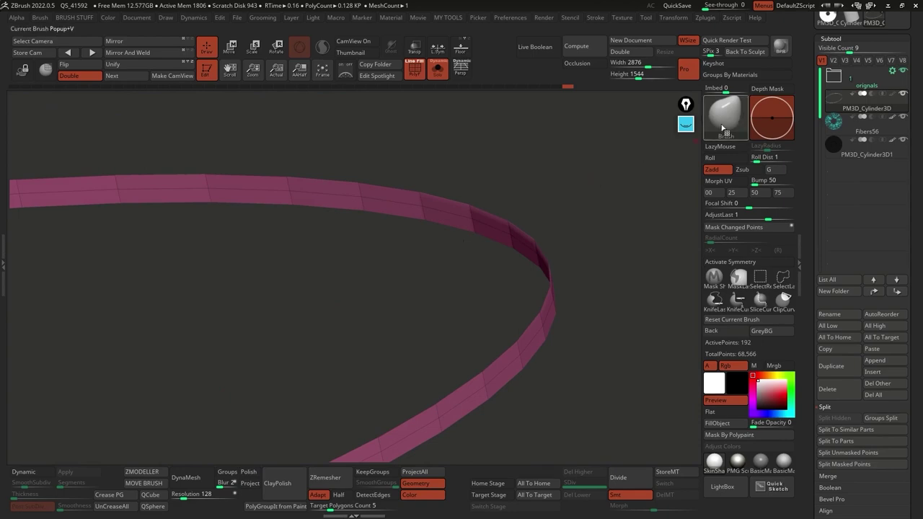
Delete the edge loop running along the middle of the ring with ZModeler's complete EdgeLoop Delete action.
key(b)
key(m)
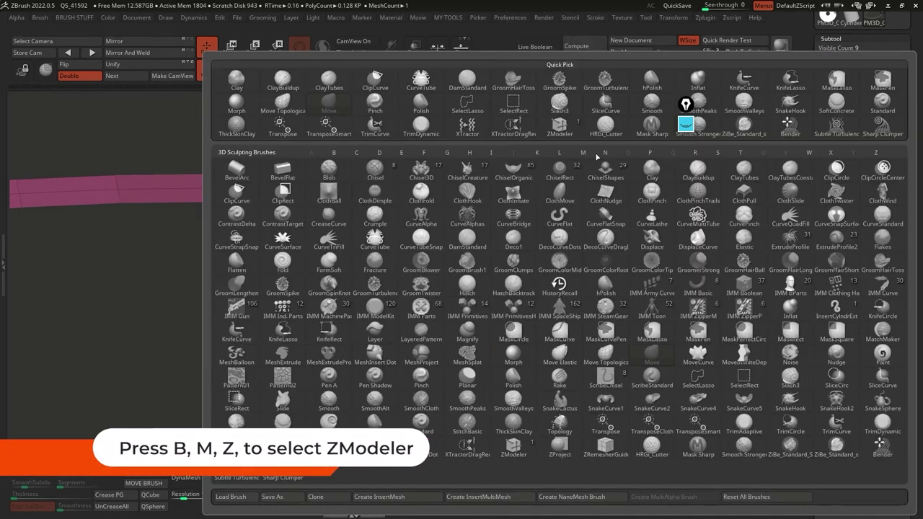
key(z)
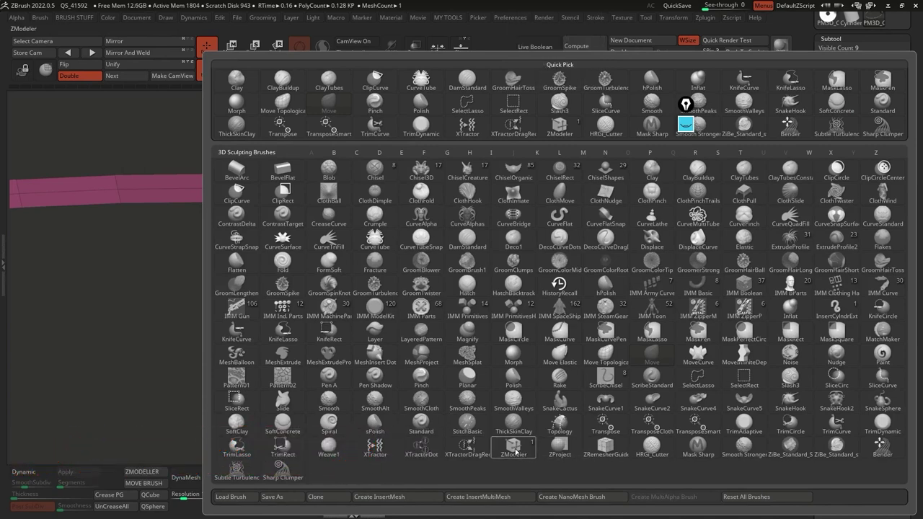
key(space)
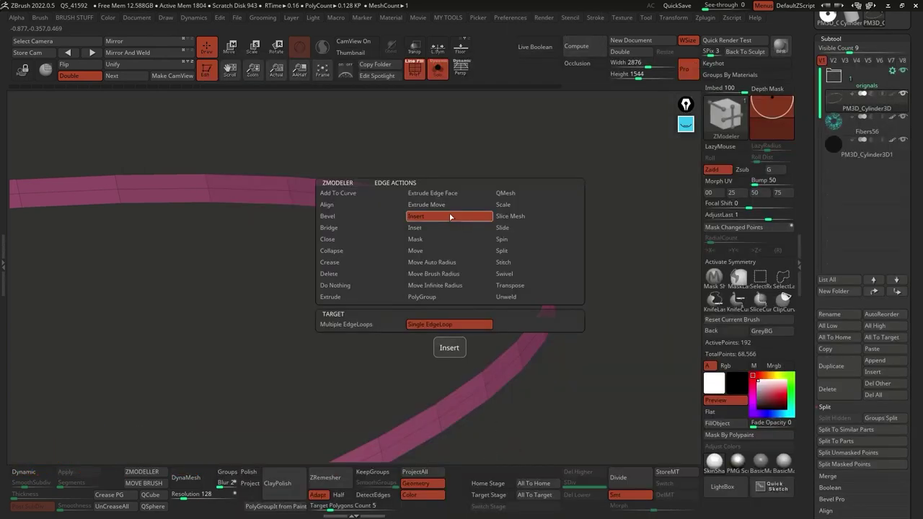
click(358, 274)
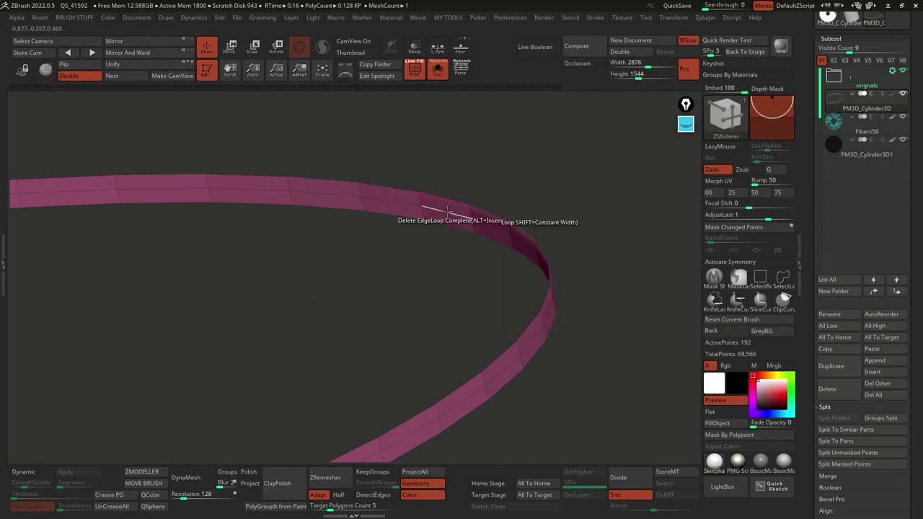
click(447, 211)
drag(469, 220, 583, 246)
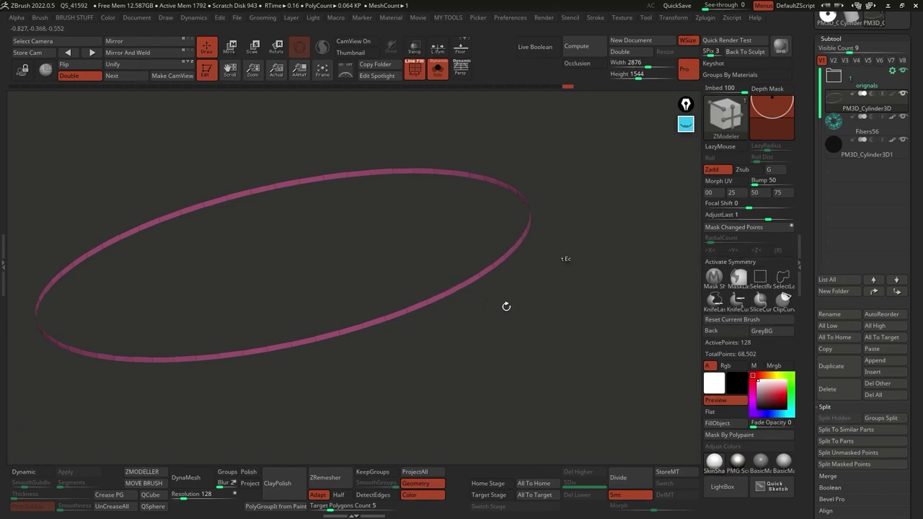
Assign a separate polygroup to each ring segment using Groups By Normals with a lower MaxAngle.
drag(550, 268, 353, 332)
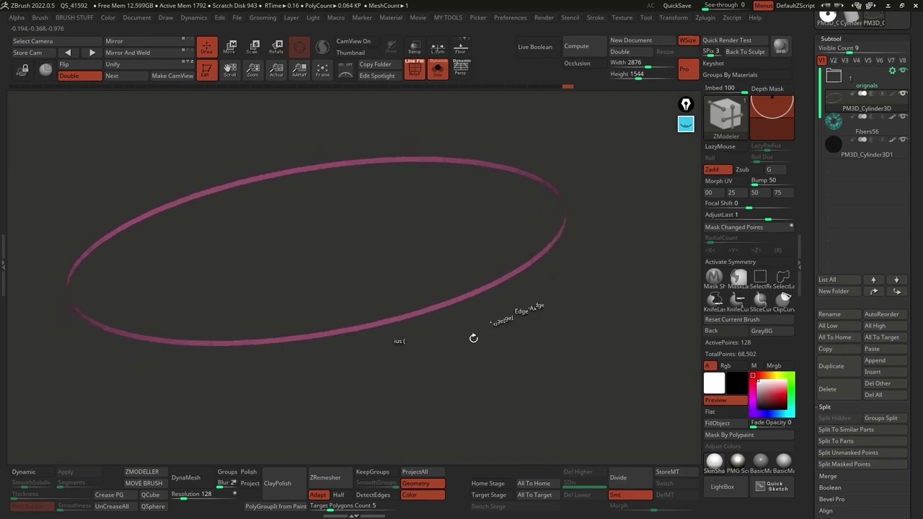
drag(514, 313, 574, 298)
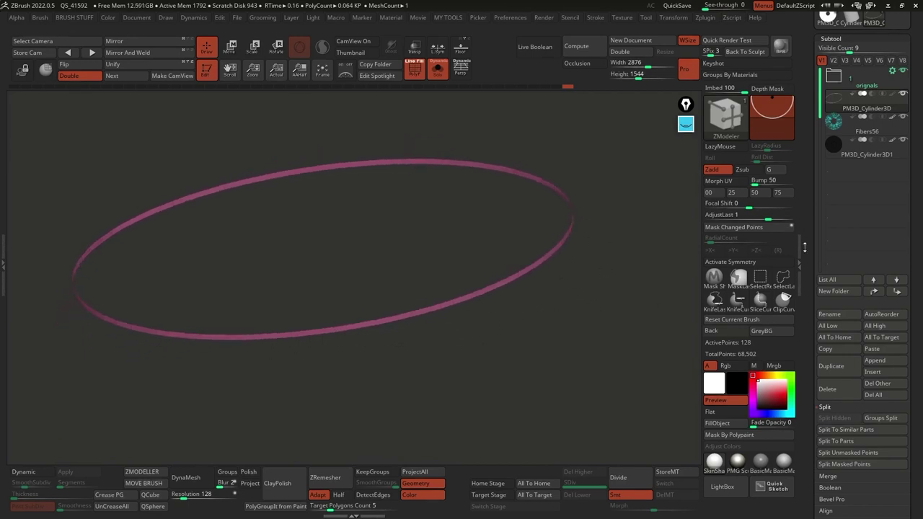
drag(806, 305, 858, 162)
click(838, 112)
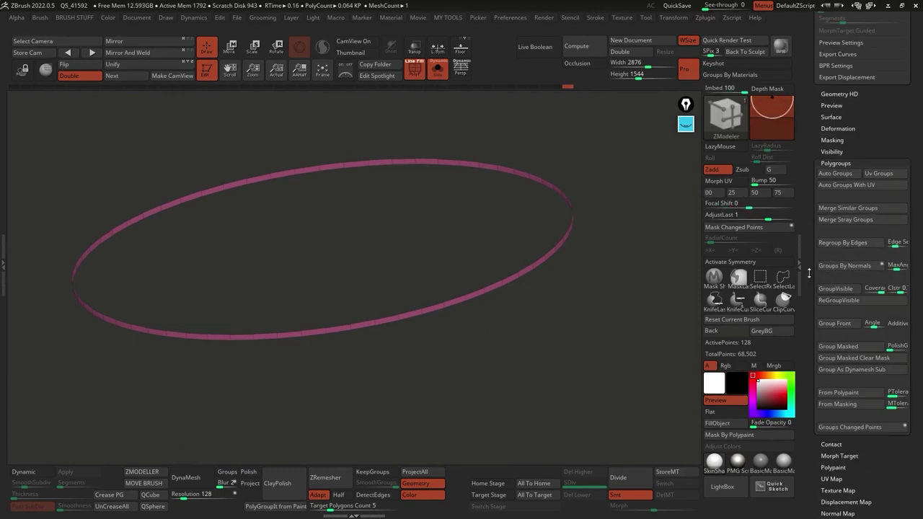
drag(842, 269, 859, 234)
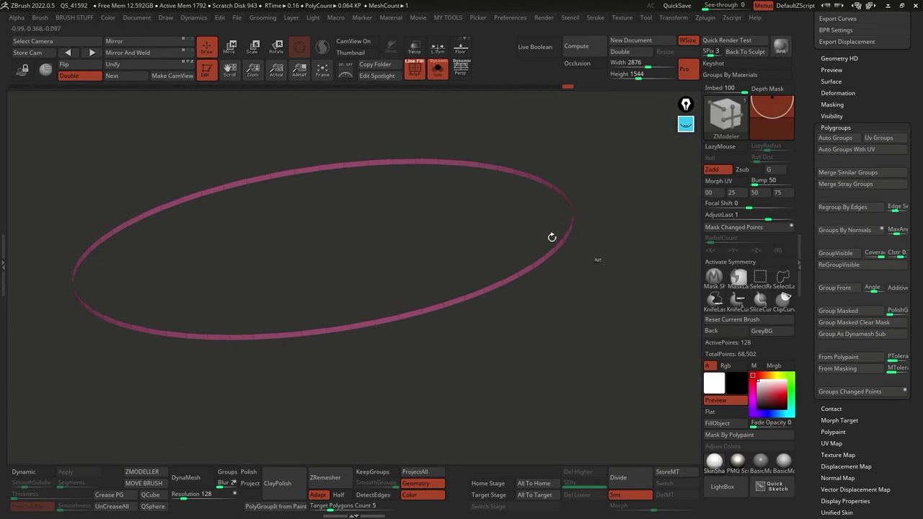
click(849, 234)
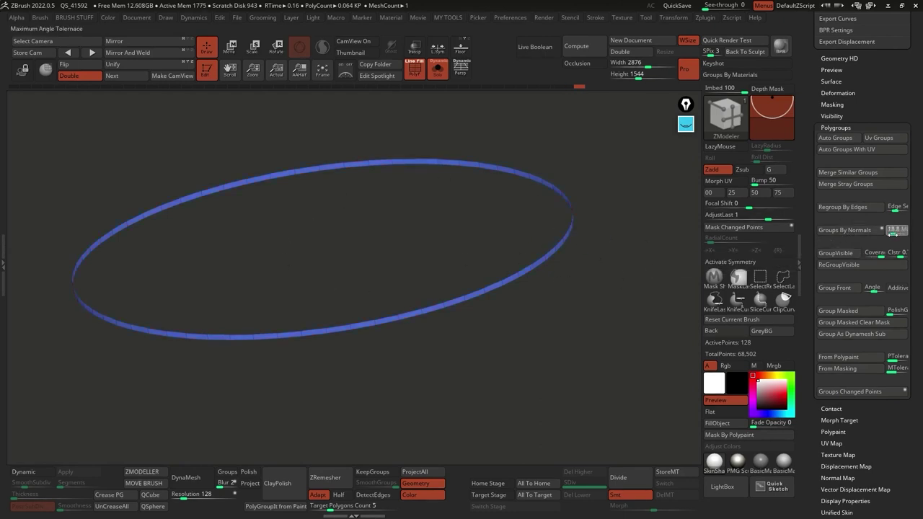
click(858, 232)
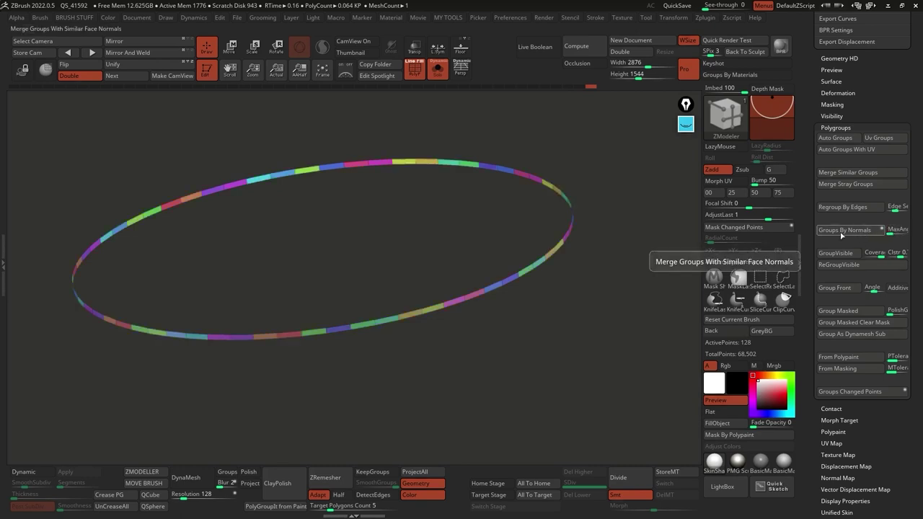
Switch to the Move Topological brush and turn off double-sided display for the ring.
drag(533, 345, 560, 362)
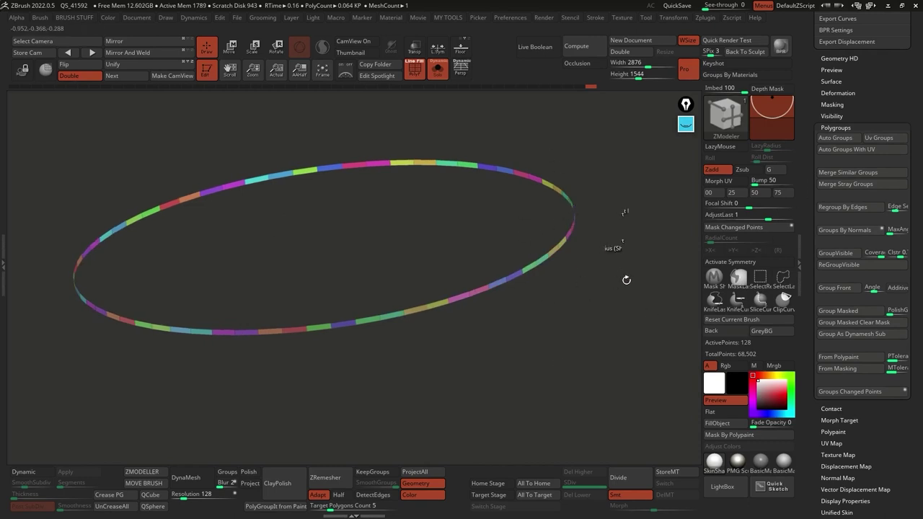
key(space)
click(602, 282)
drag(806, 95, 802, 403)
drag(610, 353, 618, 254)
click(84, 77)
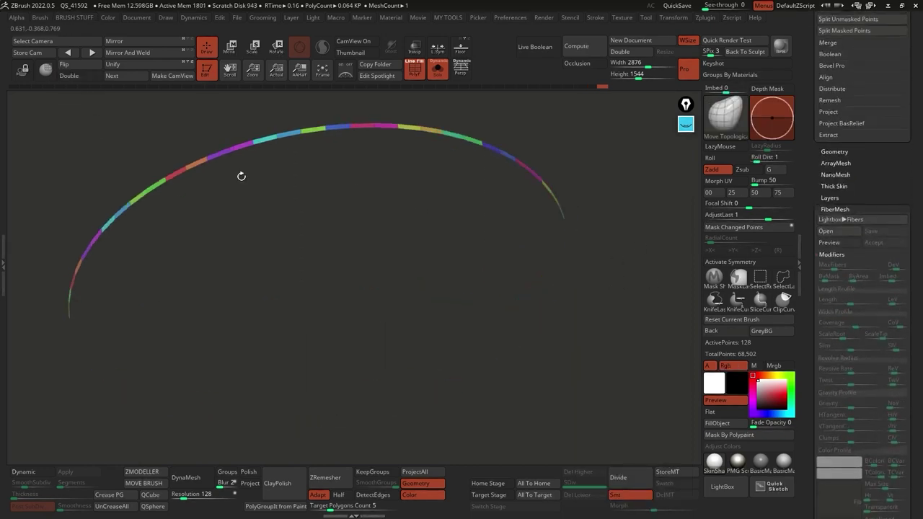
drag(473, 230, 651, 331)
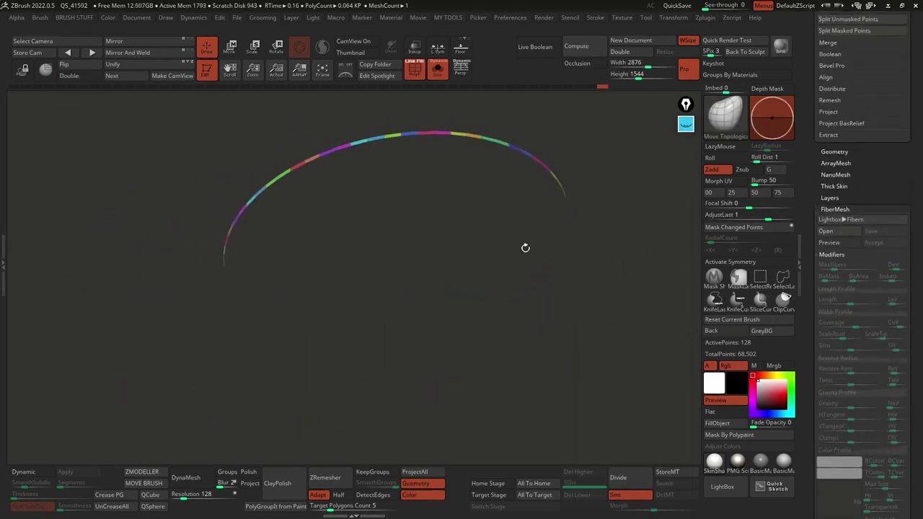
Preview the FiberMesh on the polygrouped ring and accept it as a separate fiber subtool.
click(837, 246)
drag(604, 285, 620, 295)
click(884, 242)
click(736, 273)
click(829, 208)
drag(810, 194, 810, 288)
drag(612, 239, 554, 238)
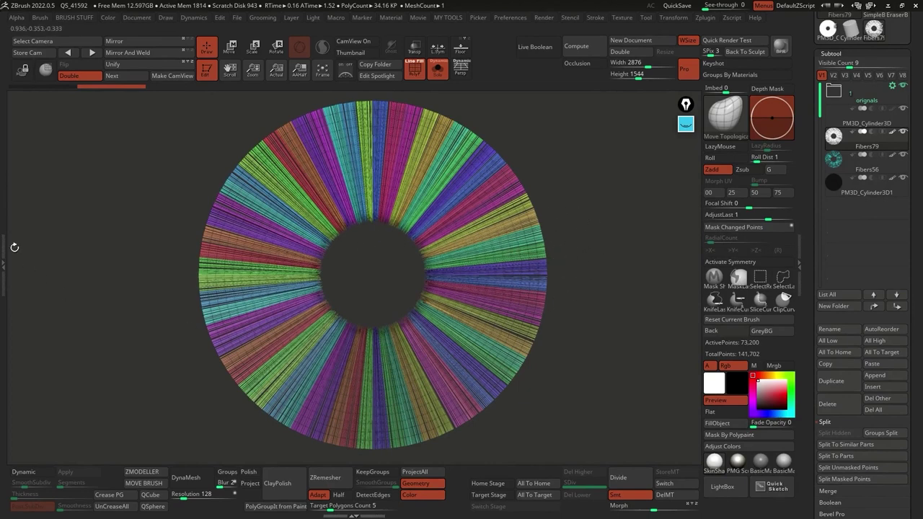
Dock the Brush palette in the side tray and expand its Auto Masking settings to reach Mask By Polygroups.
click(3, 259)
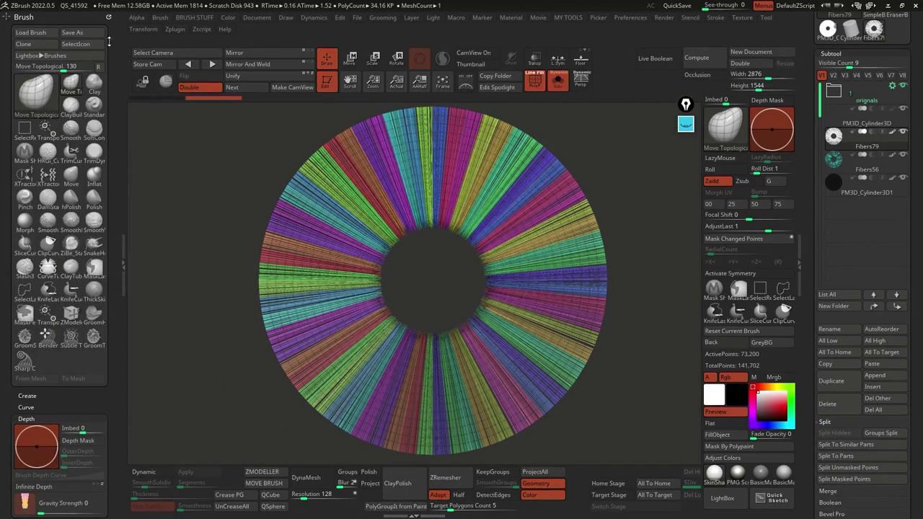
click(108, 18)
click(159, 21)
drag(156, 24, 65, 37)
click(99, 71)
click(30, 372)
drag(91, 483, 93, 343)
click(51, 299)
scroll(106, 247, down, 2)
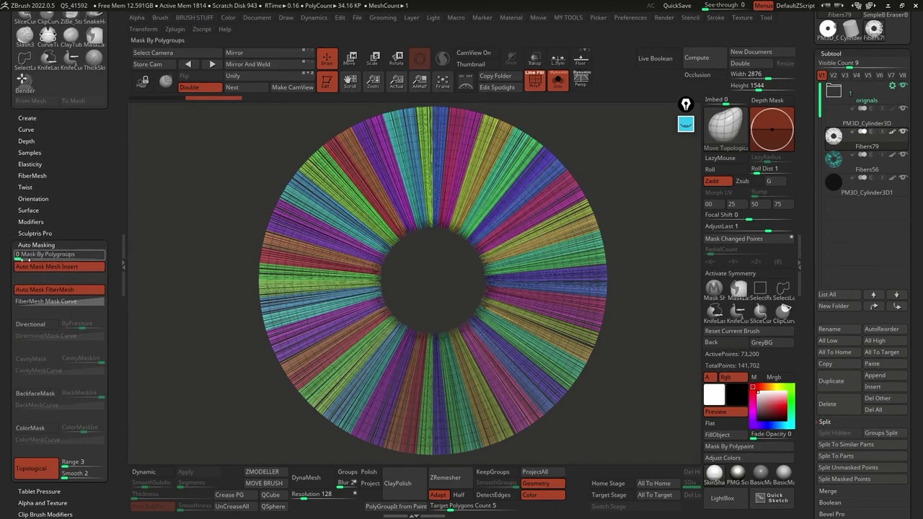
Compare the new fibers with the complete iris, isolate them again and lock the camera.
alt+drag(644, 254, 632, 252)
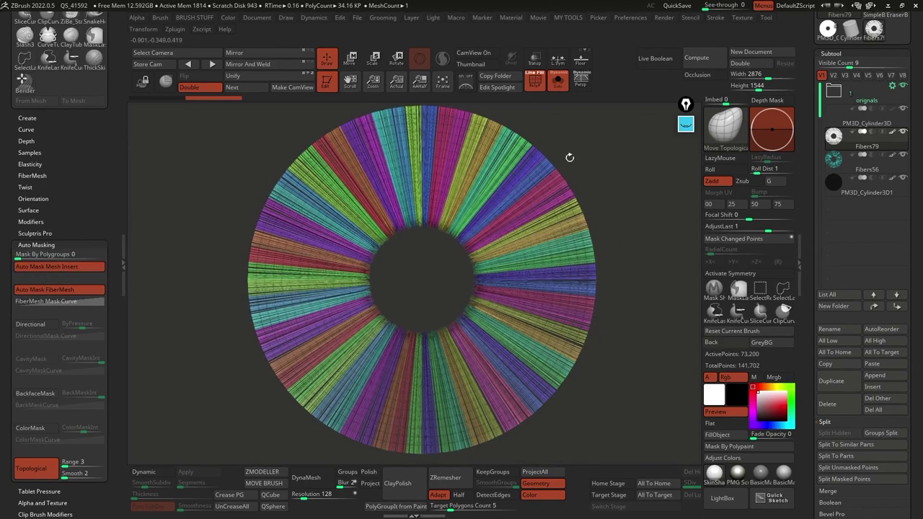
alt+drag(463, 239, 457, 242)
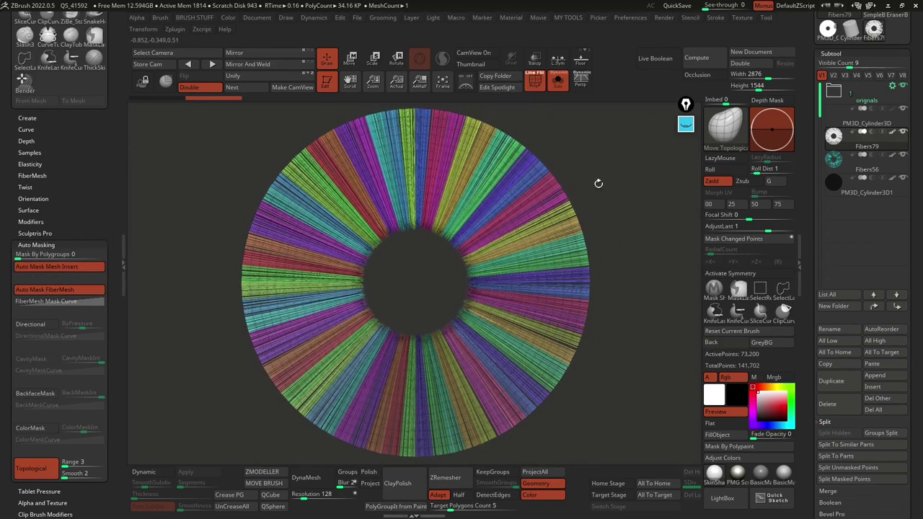
click(532, 78)
drag(552, 153, 602, 184)
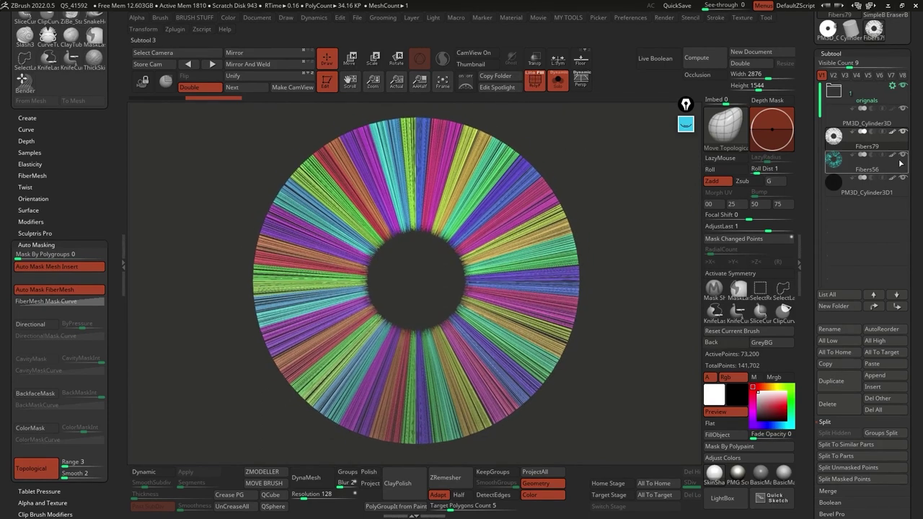
click(557, 82)
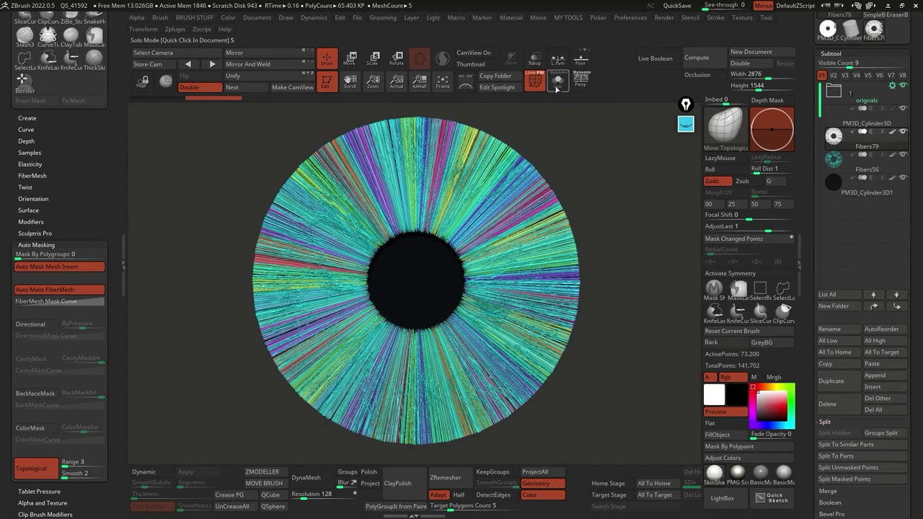
click(558, 82)
alt+drag(600, 182, 601, 186)
click(142, 81)
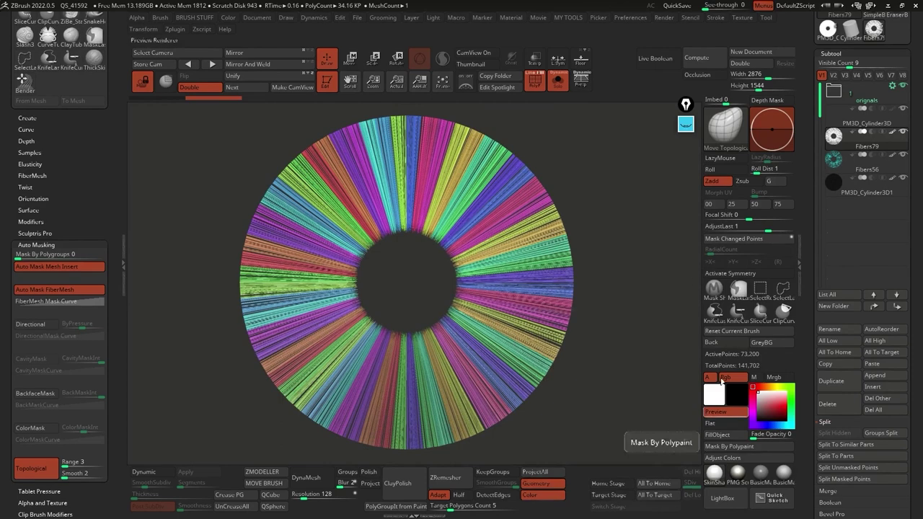
Load the Sharp Clumper brush from LightBox and adjust its Draw Size.
click(722, 497)
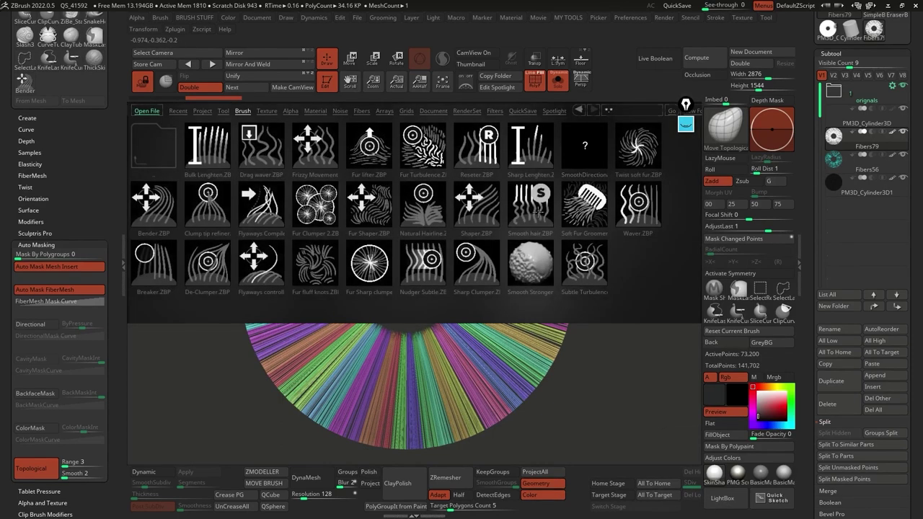
double_click(474, 263)
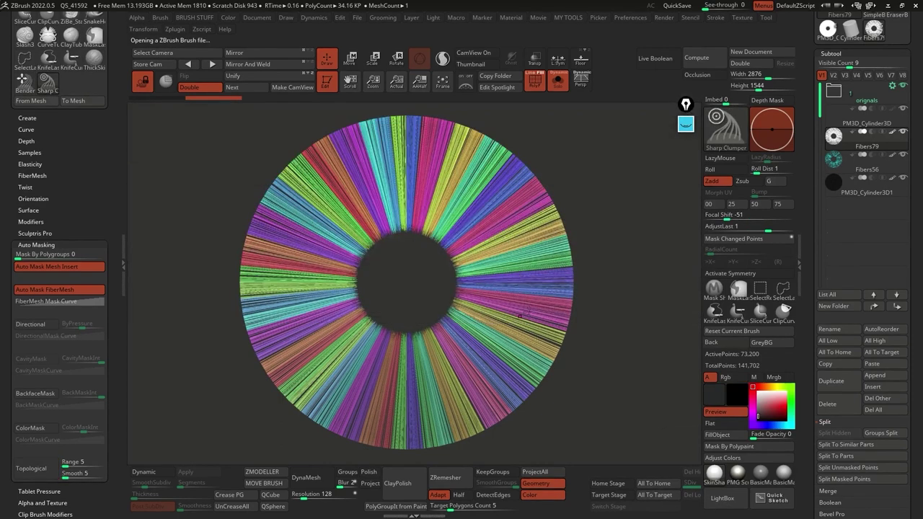
click(720, 136)
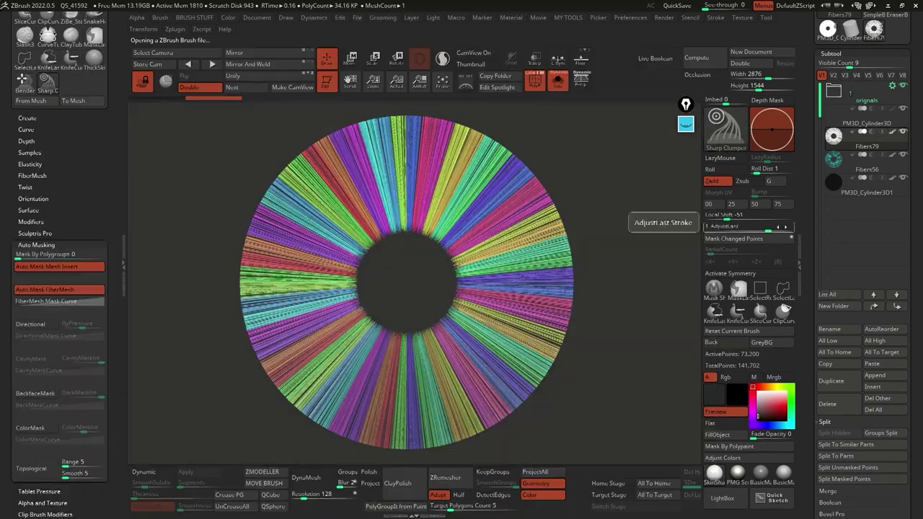
key(space)
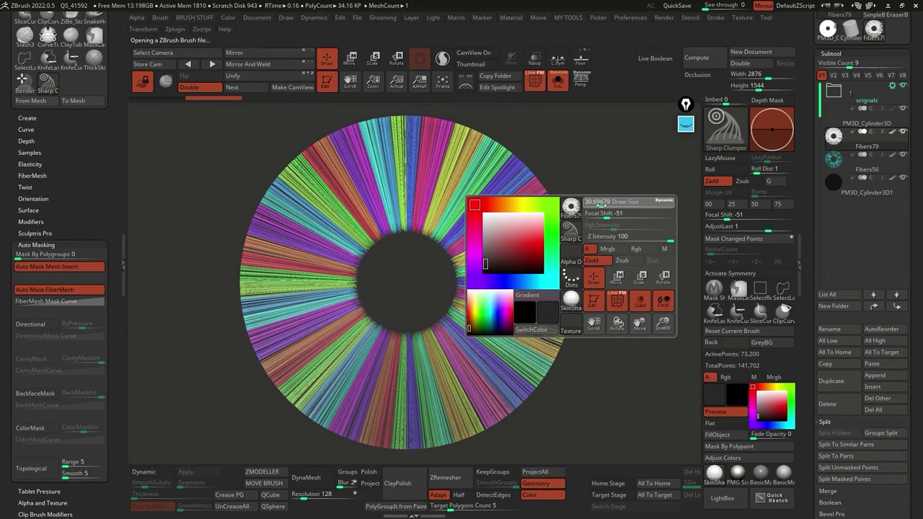
Try a Sharp Clumper stroke across the new fiber ring and undo it.
drag(481, 184, 437, 336)
key(ctrl+z)
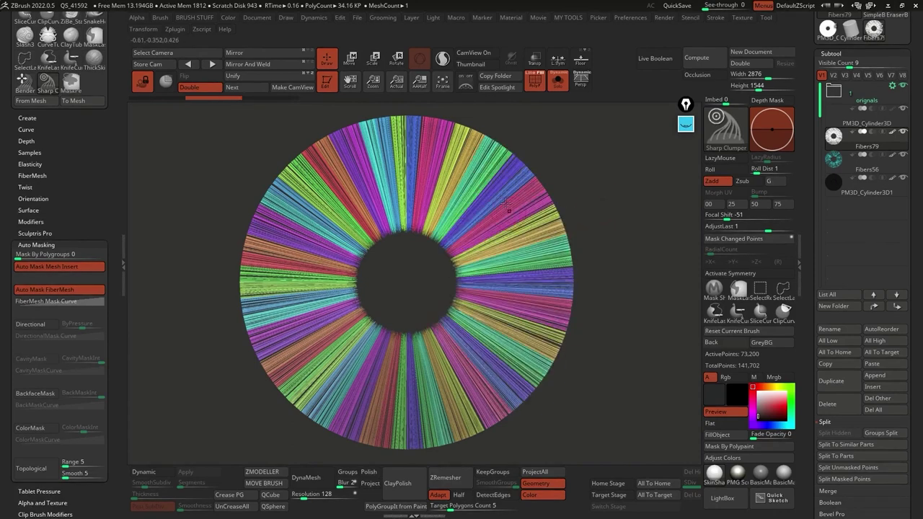
Try more Sharp Clumper strokes across neighbouring color groups without polygroup masking and undo them.
drag(502, 222, 437, 233)
key(ctrl+z)
drag(515, 199, 473, 228)
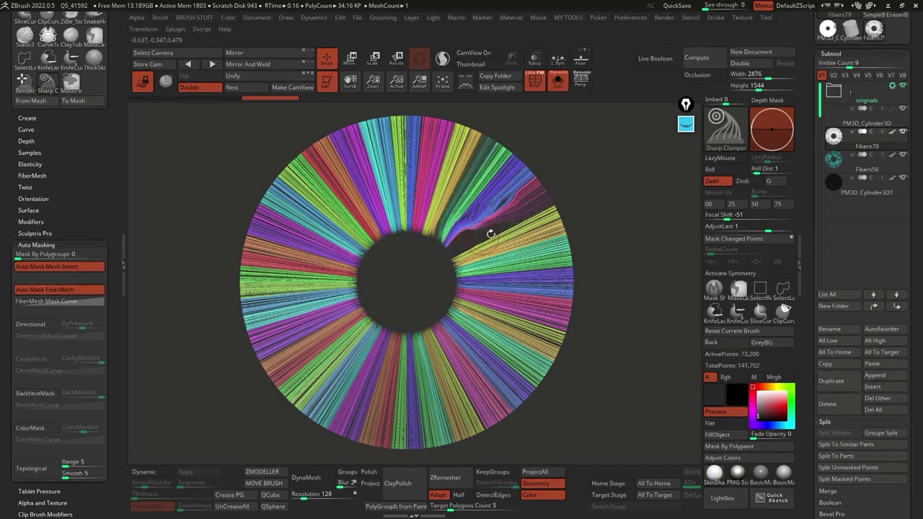
key(ctrl+z)
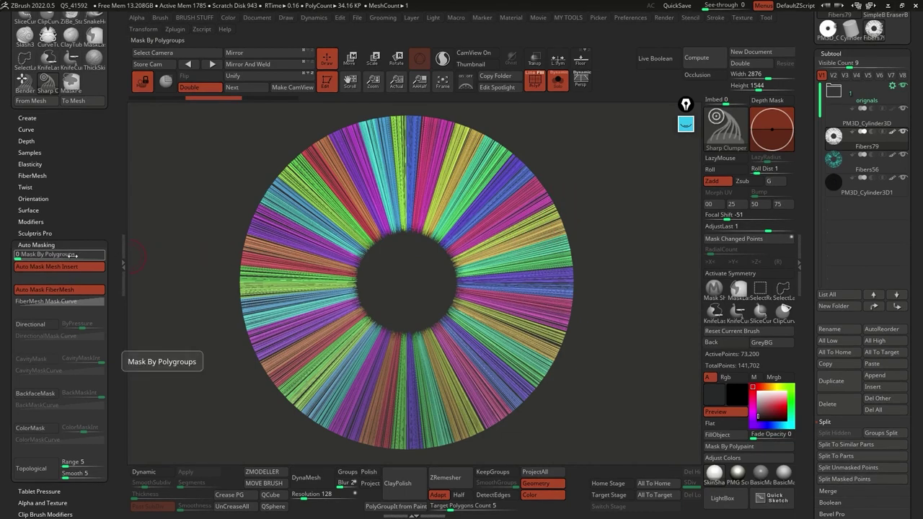
Set Mask By Polygroups to 100 for the Sharp Clumper brush.
drag(22, 254, 103, 258)
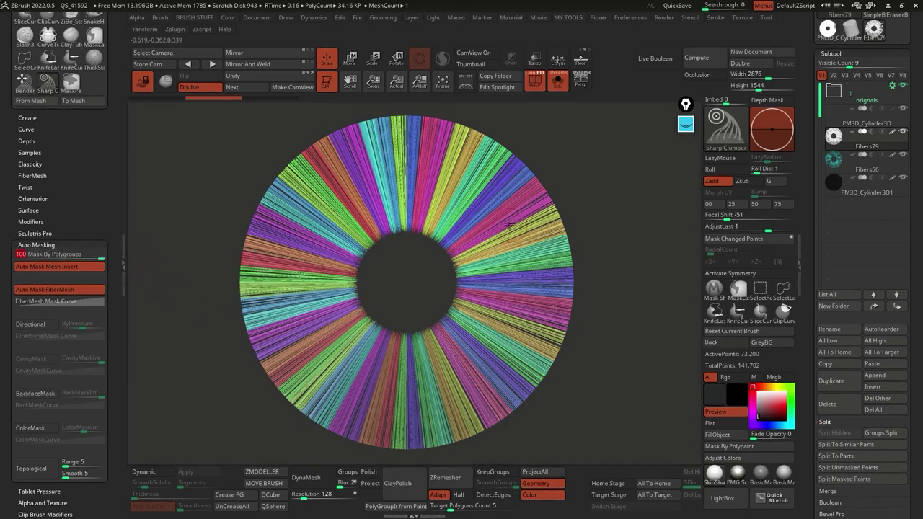
key(space)
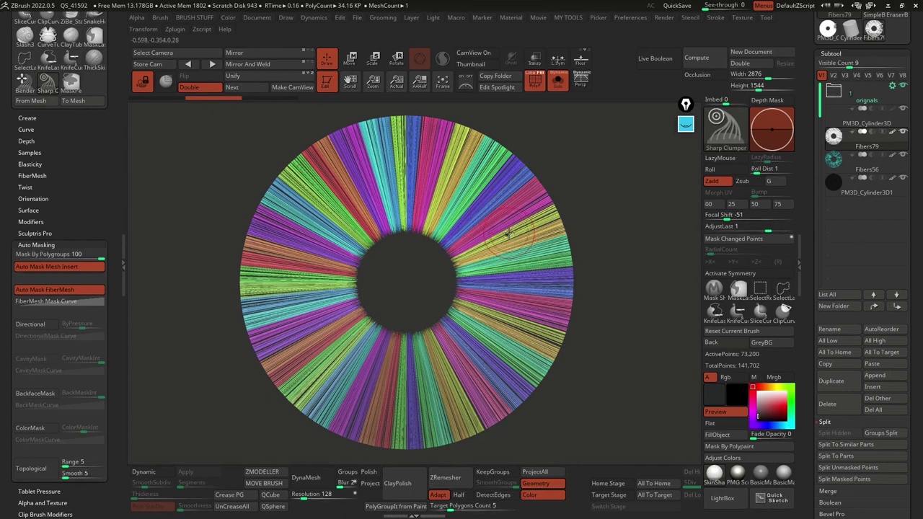
Test polygroup-masked Sharp Clumper strokes starting on single color groups of the fiber ring and undo them.
mouse_move(514, 231)
mouse_down()
mouse_move(477, 239)
mouse_move(441, 264)
mouse_up()
key(ctrl+z)
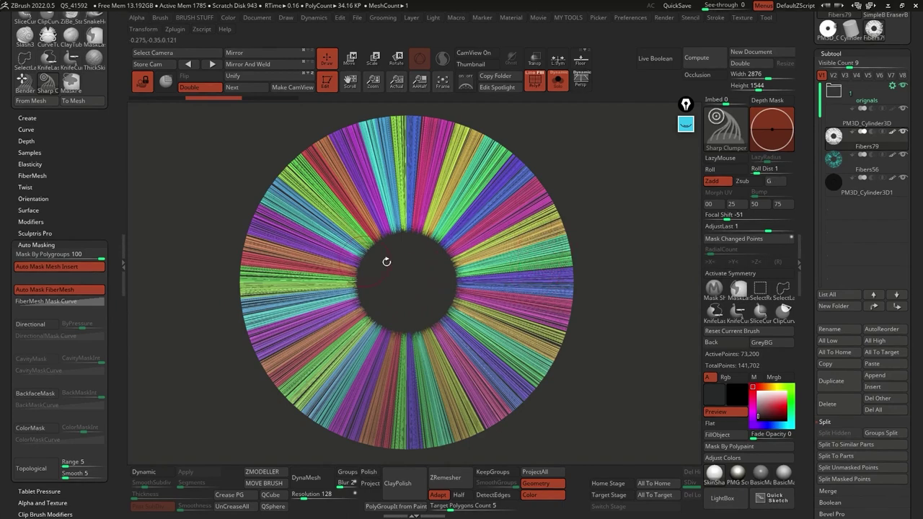
mouse_move(482, 206)
mouse_down()
mouse_move(512, 193)
mouse_move(474, 234)
mouse_move(427, 248)
mouse_up()
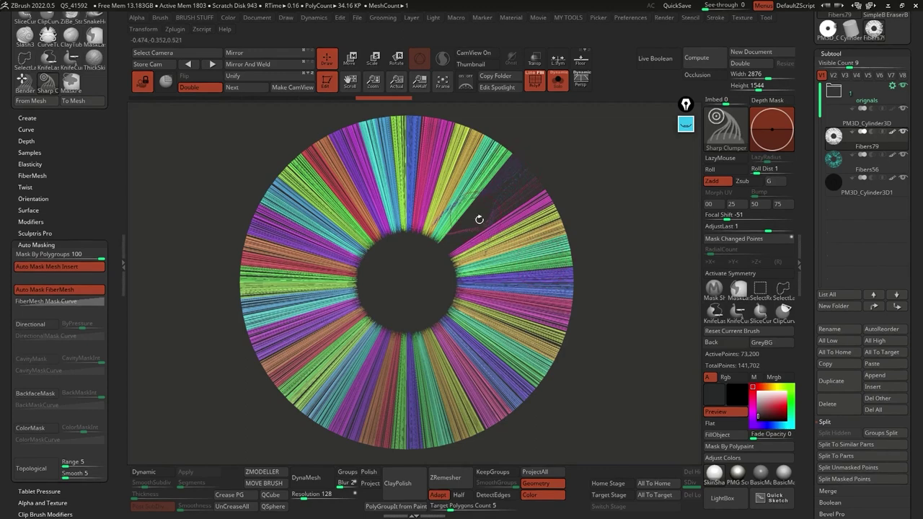
drag(614, 247, 610, 181)
key(ctrl+z)
key(ctrl+z)
key(ctrl+z)
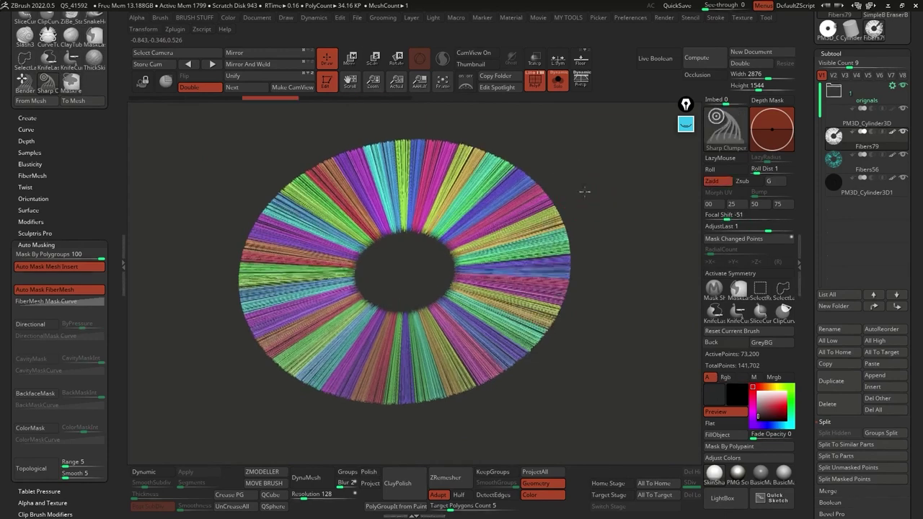
Turn on Dynamic Subdiv for the fiber ring and set SmoothSubdiv to 0.
drag(560, 196, 581, 208)
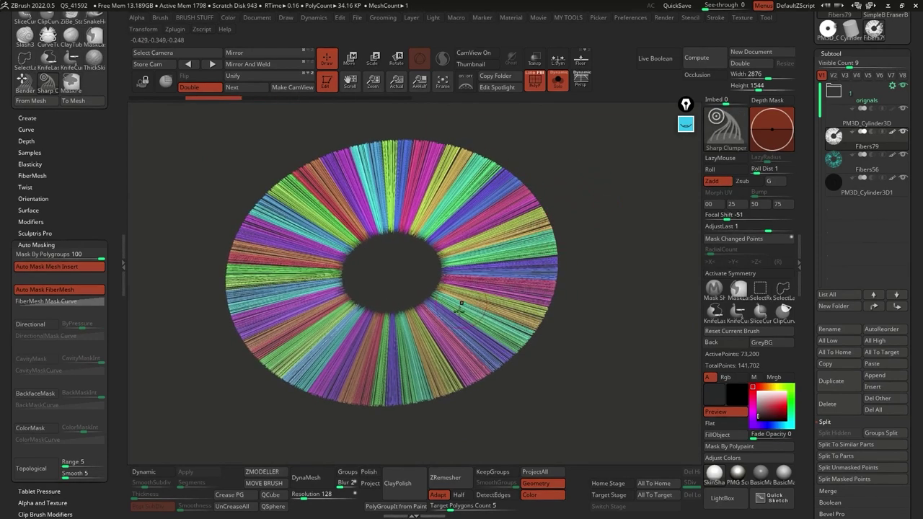
drag(810, 275, 816, 165)
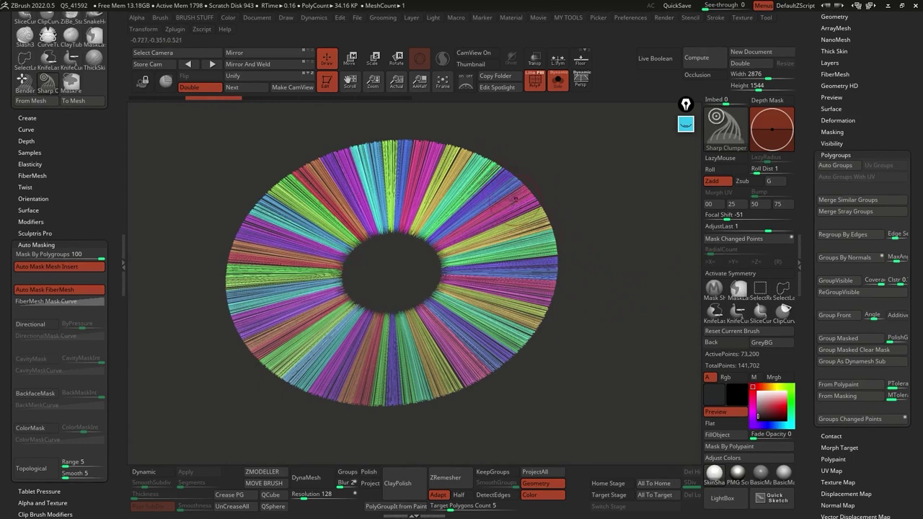
ctrl+right_drag(506, 177, 561, 218)
mouse_move(609, 186)
ctrl+right_down()
mouse_move(611, 211)
mouse_move(612, 198)
mouse_move(548, 237)
ctrl+right_up()
key(space)
drag(565, 215, 557, 214)
ctrl+right_drag(530, 196, 478, 418)
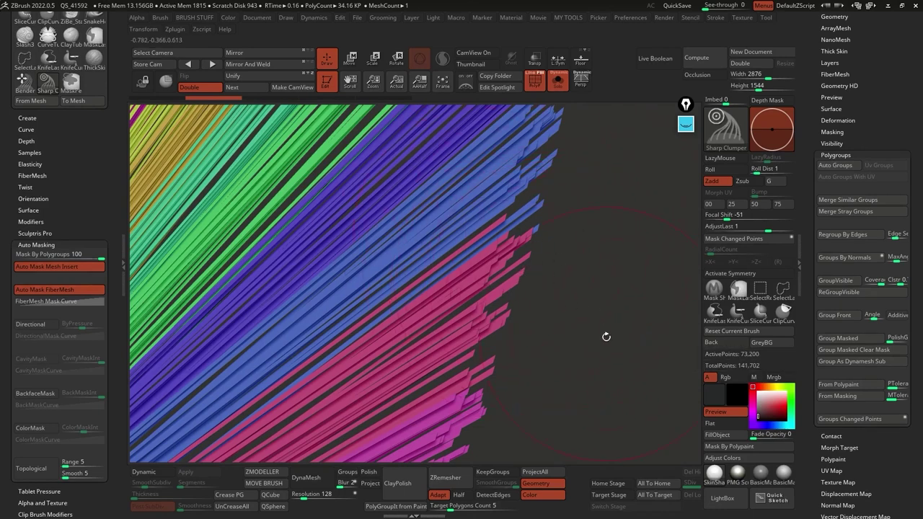
scroll(837, 119, up, 4)
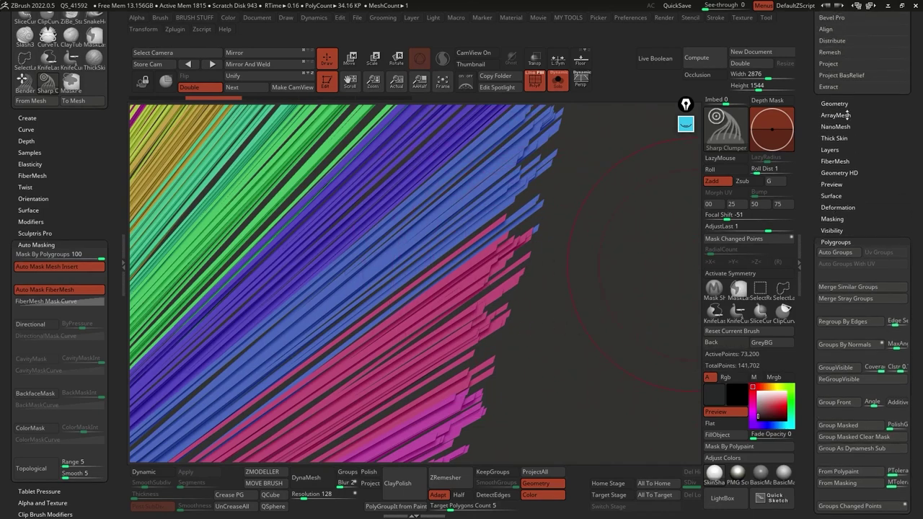
click(835, 103)
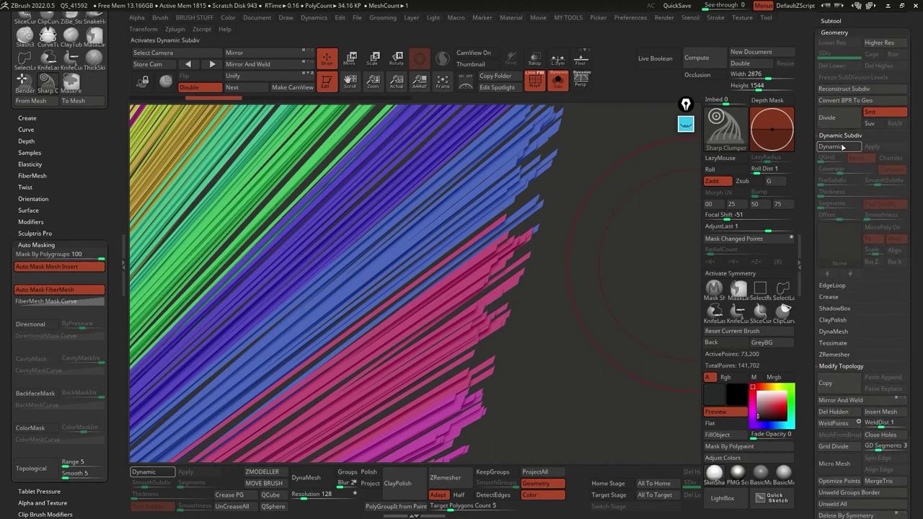
click(839, 146)
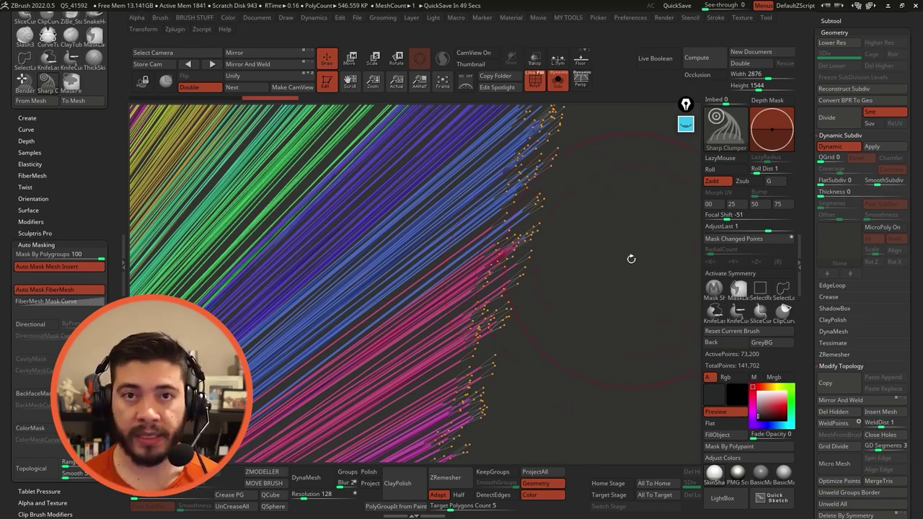
click(871, 184)
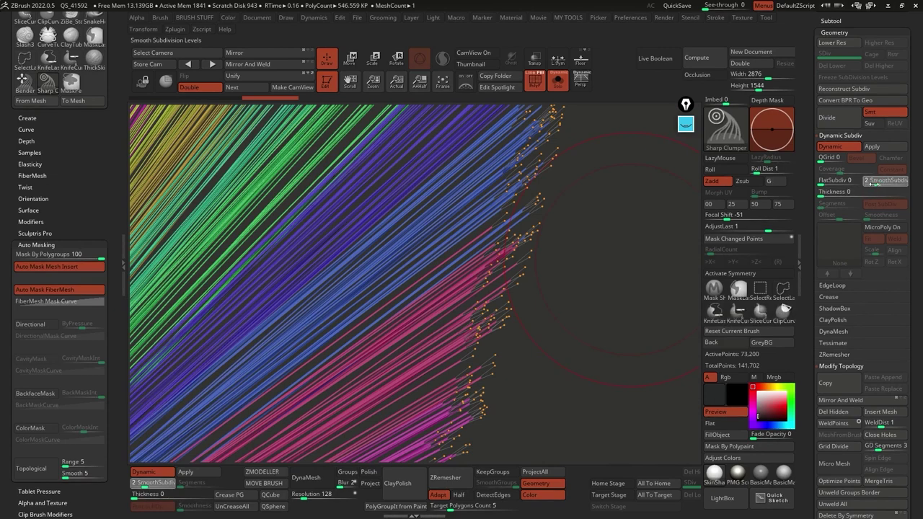
click(865, 185)
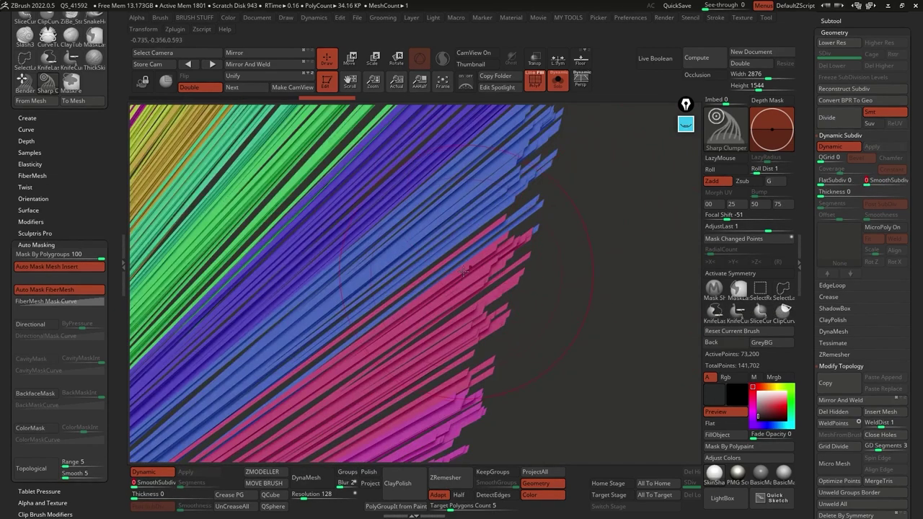
Set the Dynamic Subdiv Thickness of the fibers to 0.00279.
click(819, 193)
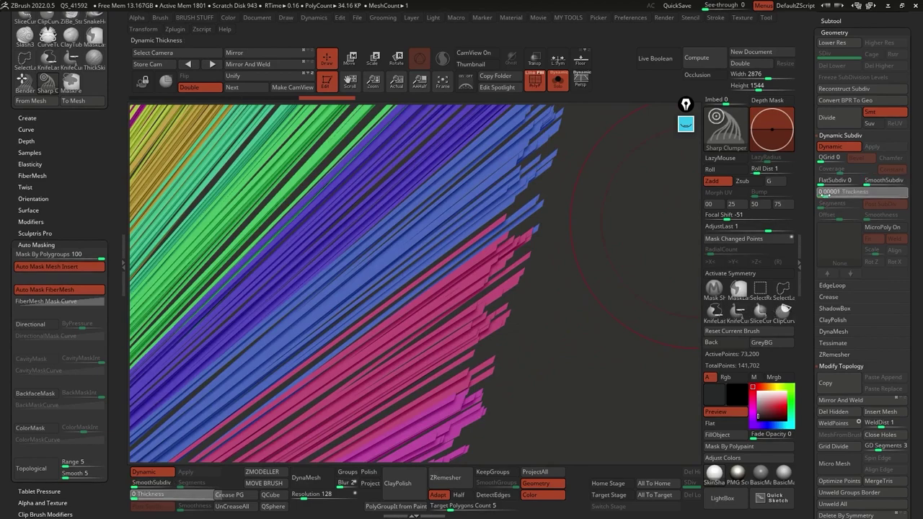
drag(834, 192, 840, 192)
drag(602, 299, 577, 276)
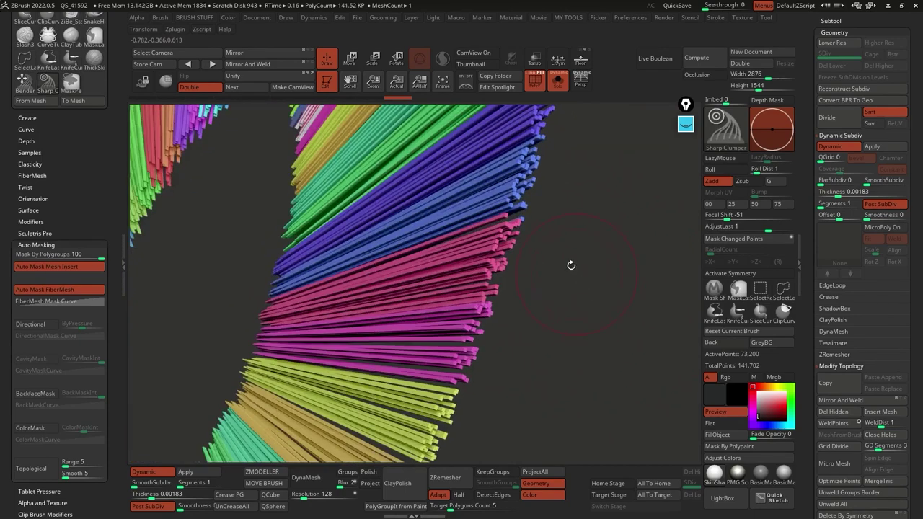
drag(837, 192, 838, 193)
drag(604, 290, 710, 238)
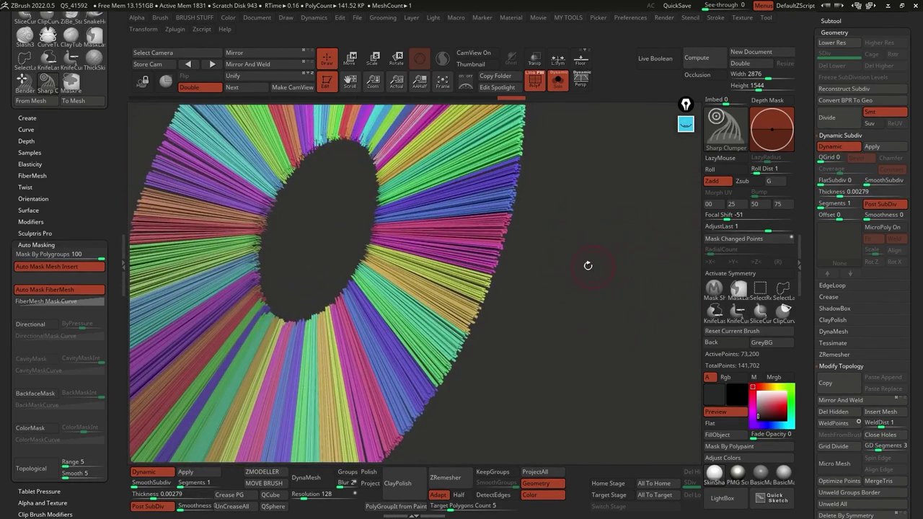
Try bending one blue polygroup of the thickened fibers with Sharp Clumper, inspect it up close and undo it.
drag(608, 267, 583, 286)
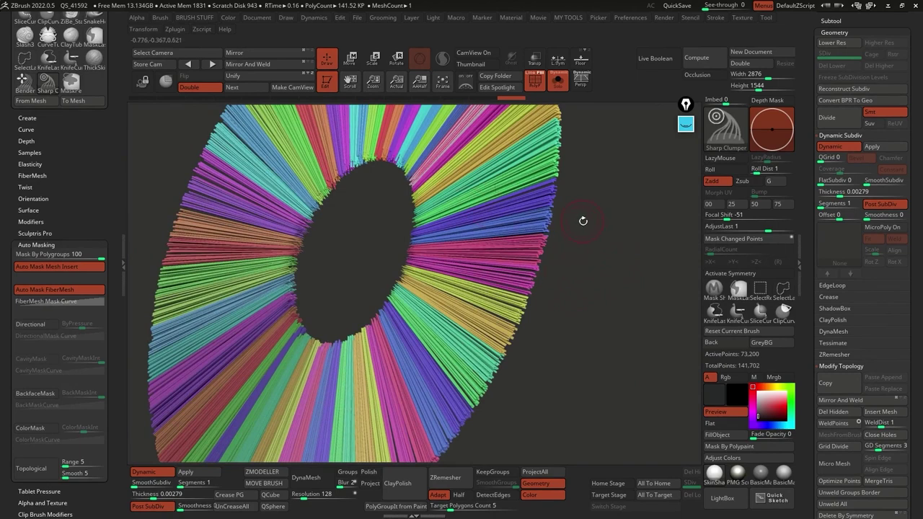
drag(581, 221, 573, 287)
mouse_move(495, 229)
mouse_down()
mouse_move(386, 157)
mouse_move(371, 266)
mouse_move(389, 277)
mouse_move(400, 185)
mouse_move(423, 152)
mouse_up()
ctrl+right_drag(509, 234, 534, 280)
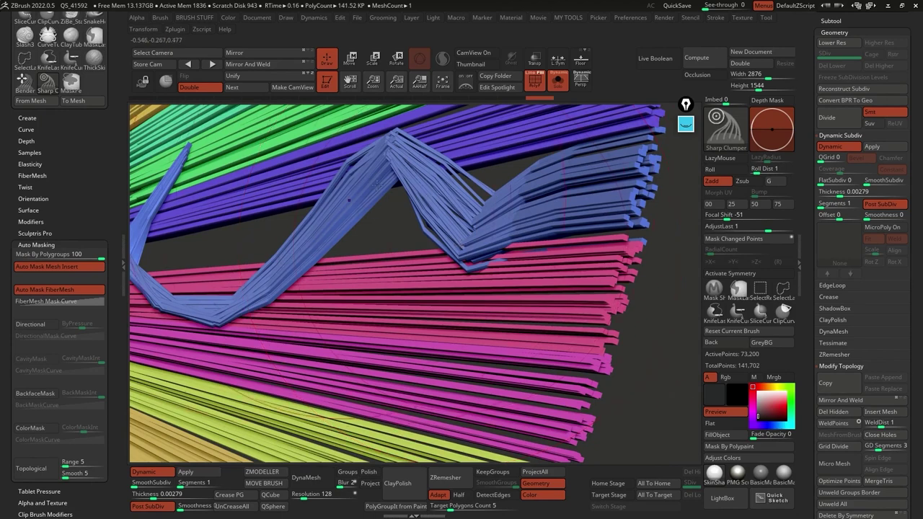
mouse_move(513, 250)
ctrl+right_down()
mouse_move(586, 231)
mouse_move(570, 264)
mouse_move(589, 286)
mouse_move(603, 283)
ctrl+right_up()
key(ctrl+z)
key(f)
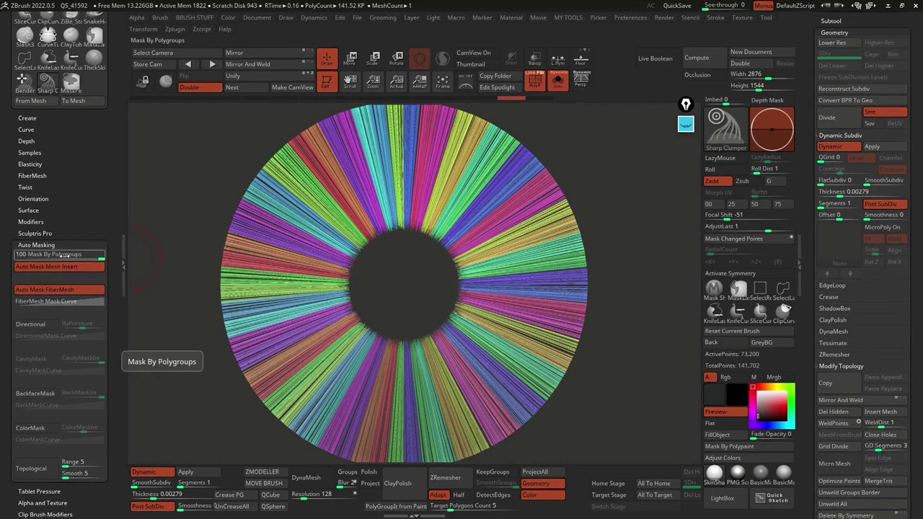
Clump the fiber groups on the right and upper-right side of the ring into curved, overlapping strands with Sharp Clumper.
drag(605, 218, 516, 230)
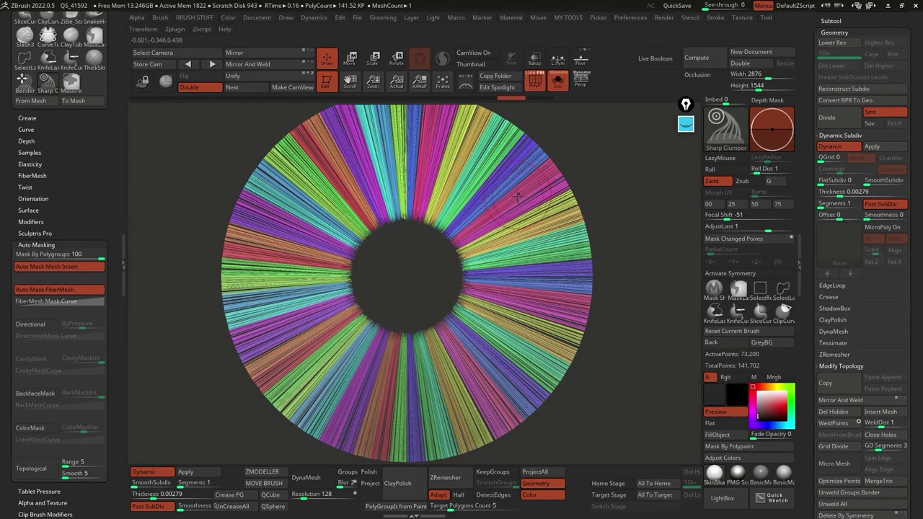
mouse_move(518, 192)
mouse_down()
mouse_move(498, 209)
mouse_move(498, 240)
mouse_move(545, 252)
mouse_up()
mouse_move(535, 211)
mouse_down()
mouse_move(516, 228)
mouse_move(486, 188)
mouse_move(507, 246)
mouse_move(527, 247)
mouse_move(510, 278)
mouse_move(526, 294)
mouse_up()
mouse_move(557, 239)
mouse_down()
mouse_move(532, 249)
mouse_move(514, 298)
mouse_up()
mouse_move(563, 252)
mouse_down()
mouse_move(546, 256)
mouse_move(507, 307)
mouse_move(528, 306)
mouse_move(508, 262)
mouse_up()
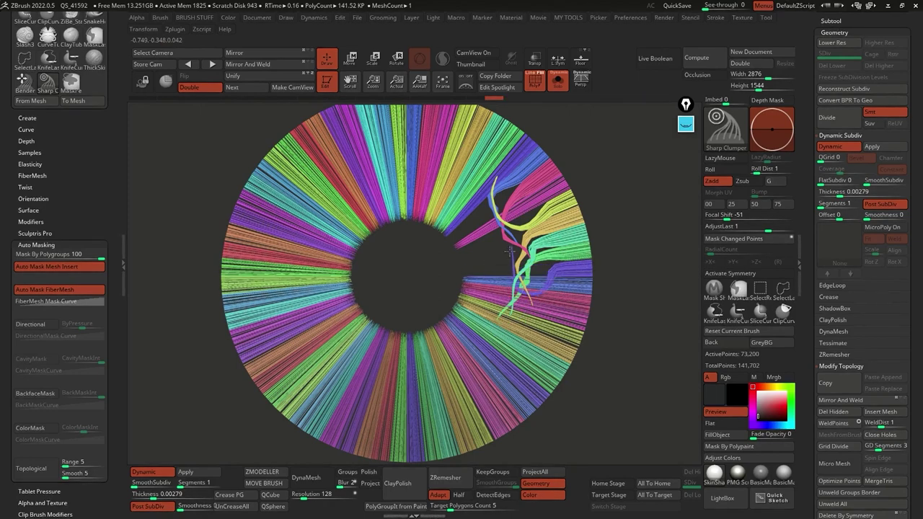
mouse_move(565, 283)
mouse_down()
mouse_move(489, 275)
mouse_move(502, 294)
mouse_up()
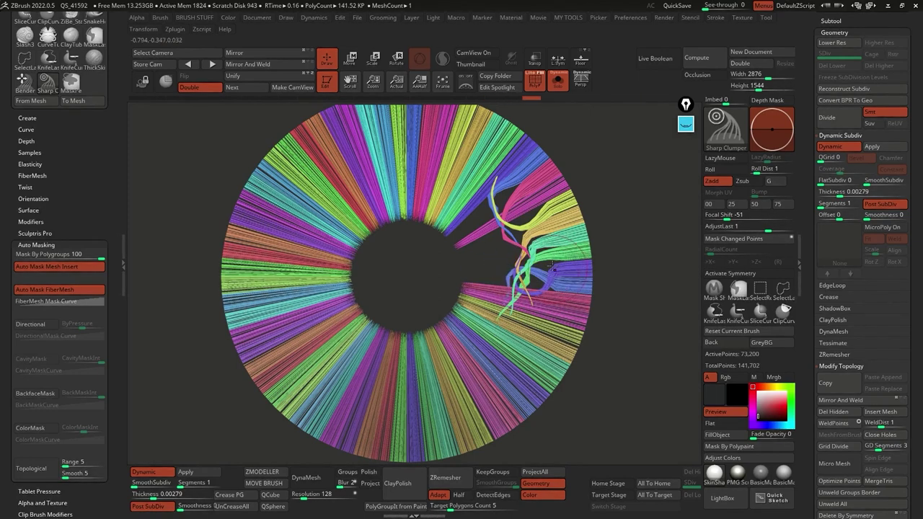
mouse_move(539, 198)
mouse_down()
mouse_move(490, 253)
mouse_move(522, 261)
mouse_up()
mouse_move(496, 173)
mouse_down()
mouse_move(486, 218)
mouse_move(506, 239)
mouse_up()
mouse_move(507, 168)
mouse_down()
mouse_move(488, 164)
mouse_move(496, 202)
mouse_up()
mouse_move(469, 160)
mouse_down()
mouse_move(473, 186)
mouse_move(498, 212)
mouse_move(476, 147)
mouse_move(465, 173)
mouse_move(472, 199)
mouse_move(501, 219)
mouse_move(469, 216)
mouse_move(475, 231)
mouse_move(461, 181)
mouse_move(425, 170)
mouse_up()
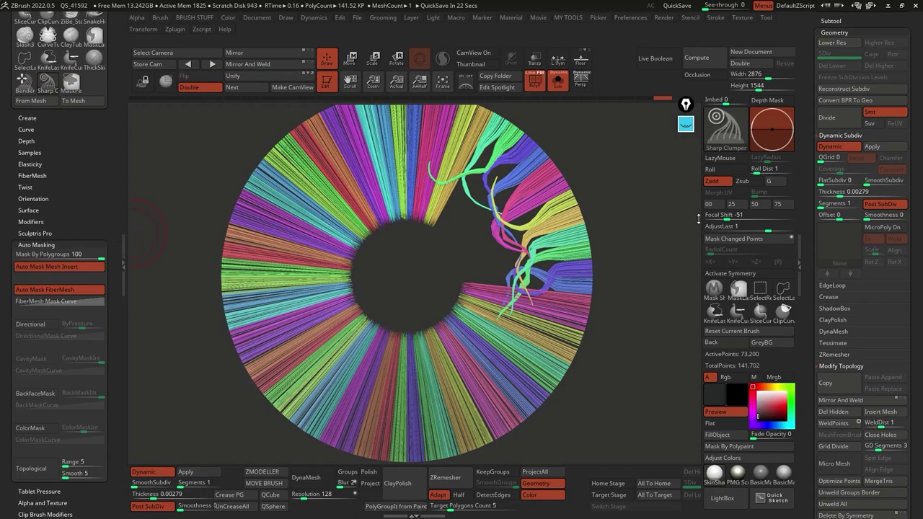
Lock the camera and clump the lower-right fiber groups into curved strands that cross their neighbours.
drag(605, 274, 609, 274)
click(145, 83)
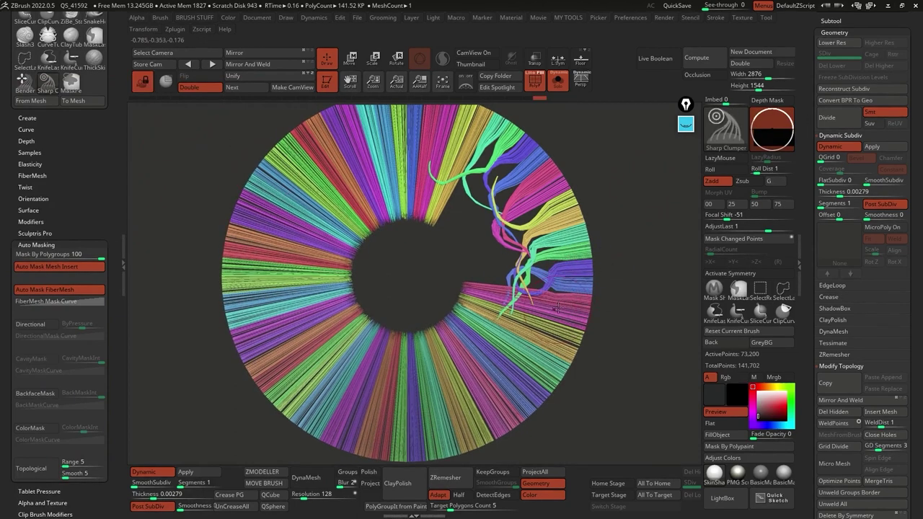
drag(539, 298, 512, 258)
drag(554, 302, 510, 261)
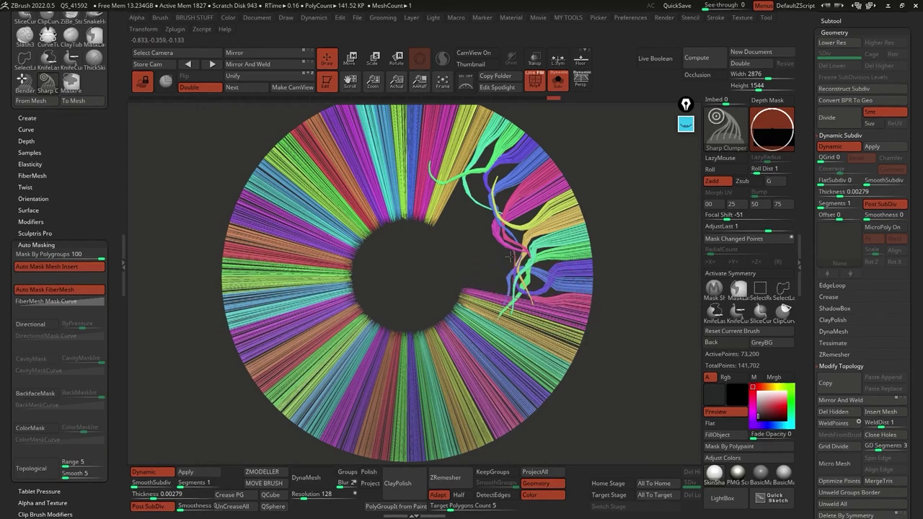
mouse_move(538, 308)
mouse_down()
mouse_move(499, 318)
mouse_move(520, 320)
mouse_move(486, 295)
mouse_move(511, 276)
mouse_up()
mouse_move(542, 337)
mouse_down()
mouse_move(501, 333)
mouse_move(488, 305)
mouse_up()
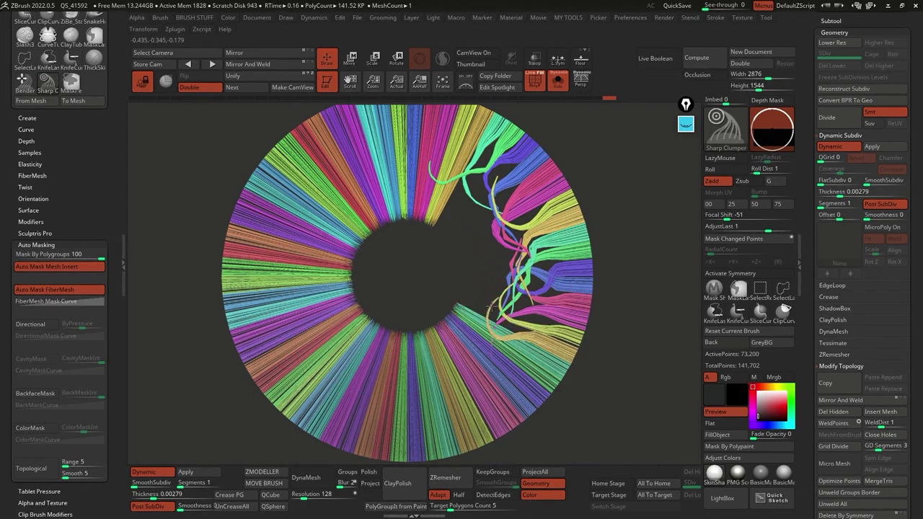
mouse_move(521, 278)
mouse_down()
mouse_move(508, 329)
mouse_move(537, 357)
mouse_move(533, 339)
mouse_move(565, 322)
mouse_move(490, 320)
mouse_move(505, 303)
mouse_move(494, 294)
mouse_move(510, 306)
mouse_up()
drag(523, 340, 503, 300)
Rework the right-side strands so they interweave and extend the clumping to the fiber groups at the ring's top.
mouse_move(555, 241)
mouse_down()
mouse_move(537, 251)
mouse_move(562, 238)
mouse_move(512, 294)
mouse_up()
drag(560, 217, 513, 257)
mouse_move(541, 179)
mouse_down()
mouse_move(482, 220)
mouse_move(503, 249)
mouse_up()
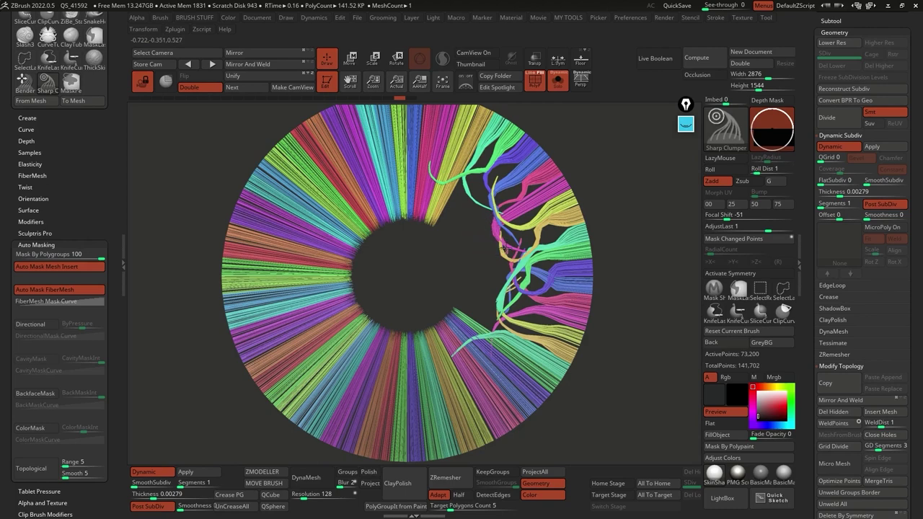
mouse_move(535, 201)
mouse_down()
mouse_move(509, 205)
mouse_move(475, 241)
mouse_up()
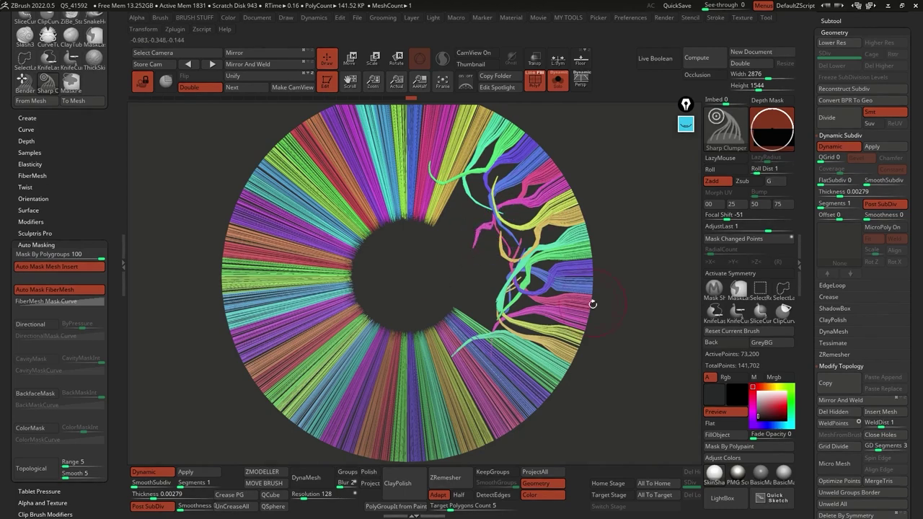
drag(513, 340, 482, 336)
mouse_move(525, 356)
mouse_down()
mouse_move(499, 354)
mouse_move(478, 333)
mouse_move(503, 292)
mouse_up()
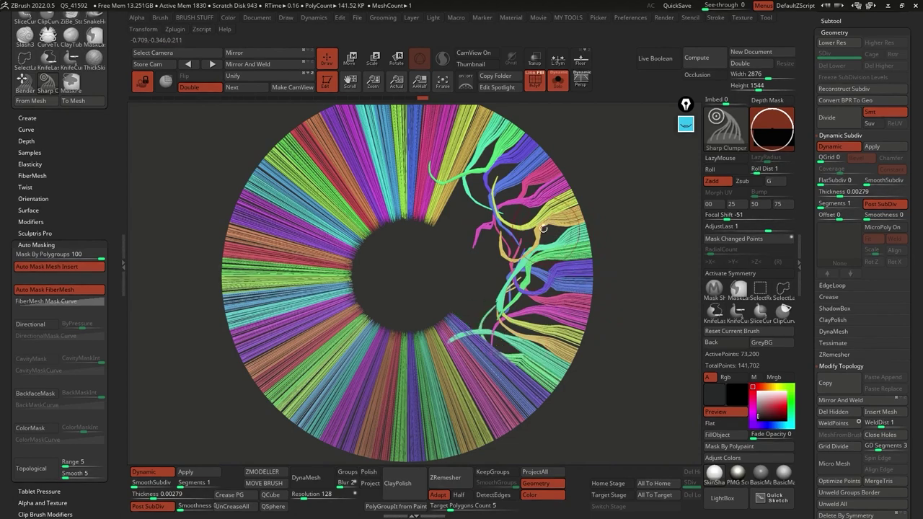
mouse_move(515, 195)
mouse_down()
mouse_move(462, 177)
mouse_move(465, 144)
mouse_move(451, 202)
mouse_move(456, 158)
mouse_move(457, 216)
mouse_move(476, 206)
mouse_move(445, 176)
mouse_move(436, 189)
mouse_up()
mouse_move(415, 148)
mouse_down()
mouse_move(454, 180)
mouse_move(467, 176)
mouse_move(431, 119)
mouse_move(441, 198)
mouse_move(461, 184)
mouse_move(449, 193)
mouse_move(430, 145)
mouse_move(443, 177)
mouse_move(456, 175)
mouse_up()
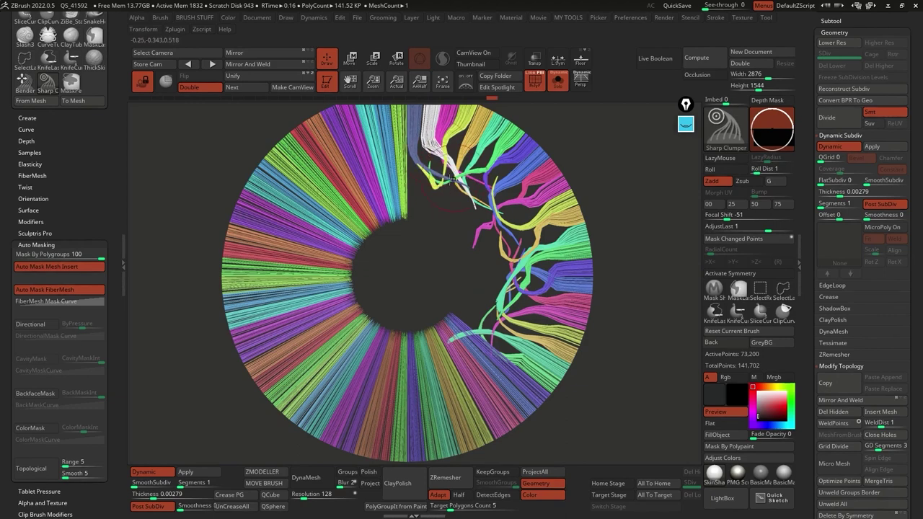
drag(474, 238, 495, 249)
drag(467, 207, 476, 198)
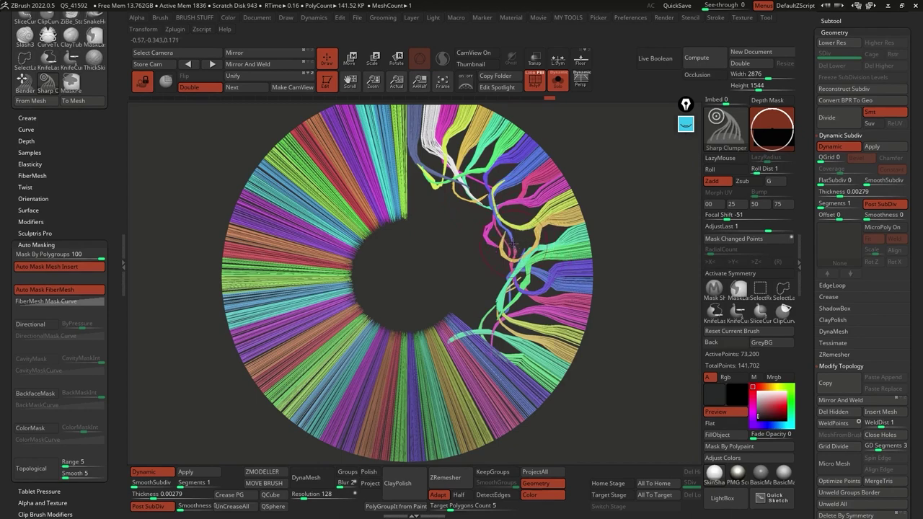
Annotate the screen beside the ring with a white sketch of crossing strands marked by a magenta X.
click(685, 124)
click(686, 225)
click(686, 153)
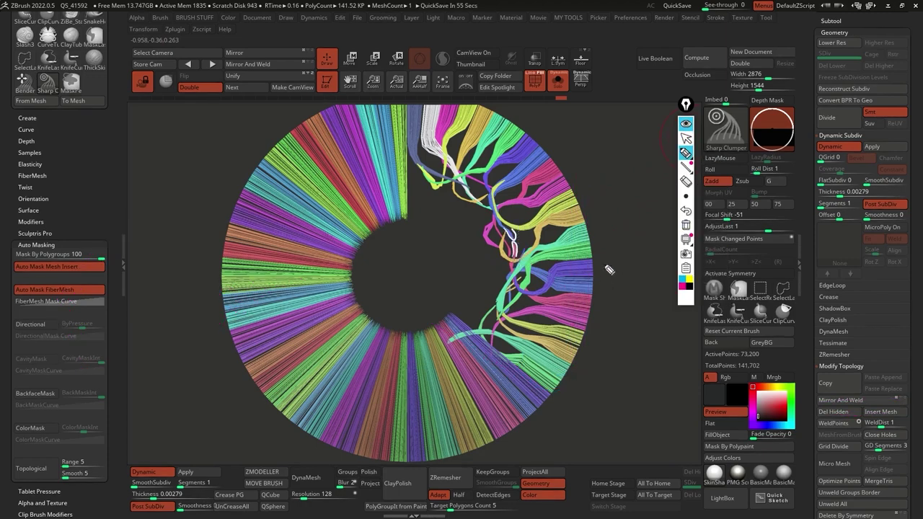
mouse_move(628, 298)
mouse_down()
mouse_move(620, 152)
mouse_move(621, 248)
mouse_move(637, 302)
mouse_up()
mouse_move(575, 154)
mouse_down()
mouse_move(631, 254)
mouse_move(576, 129)
mouse_up()
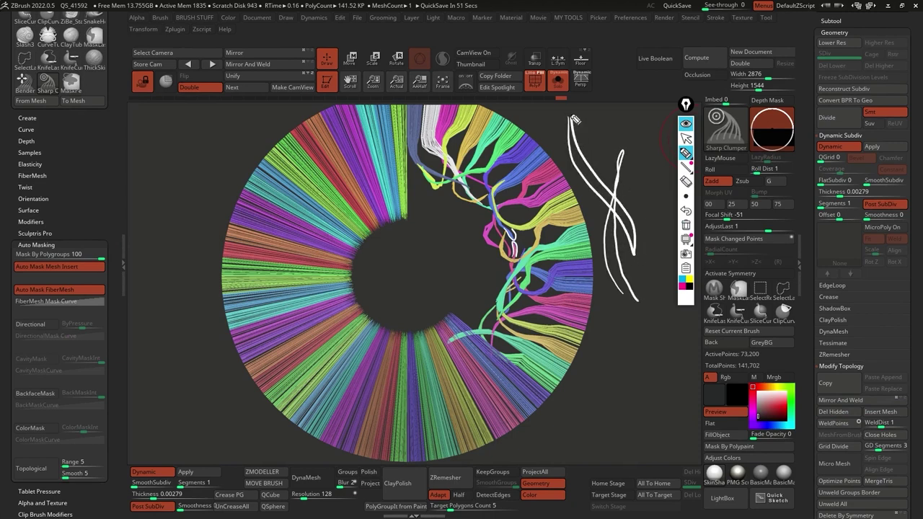
click(681, 286)
click(686, 295)
click(713, 299)
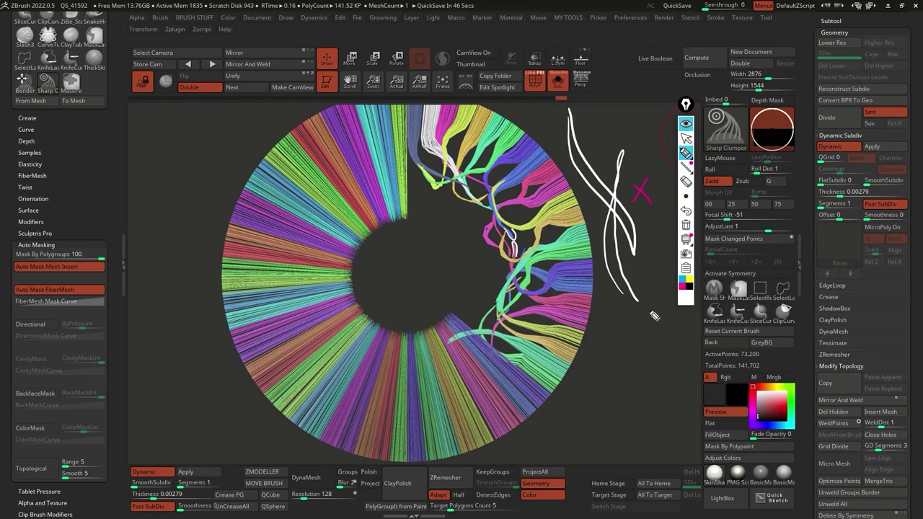
Sketch a curved clump of white fibers beside the ring's lower right, mark it with a green check and hide the annotations.
mouse_move(581, 317)
mouse_down()
mouse_move(646, 328)
mouse_move(614, 366)
mouse_up()
drag(672, 336, 646, 352)
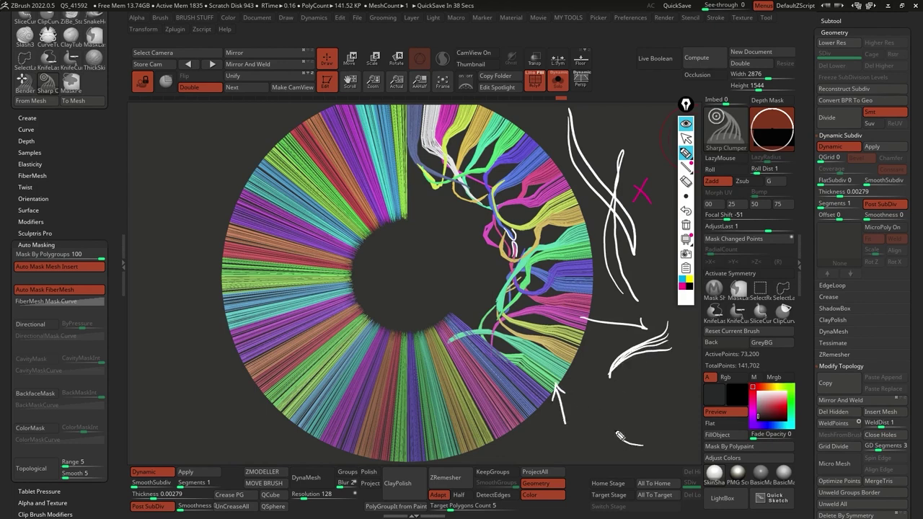
drag(618, 362, 616, 420)
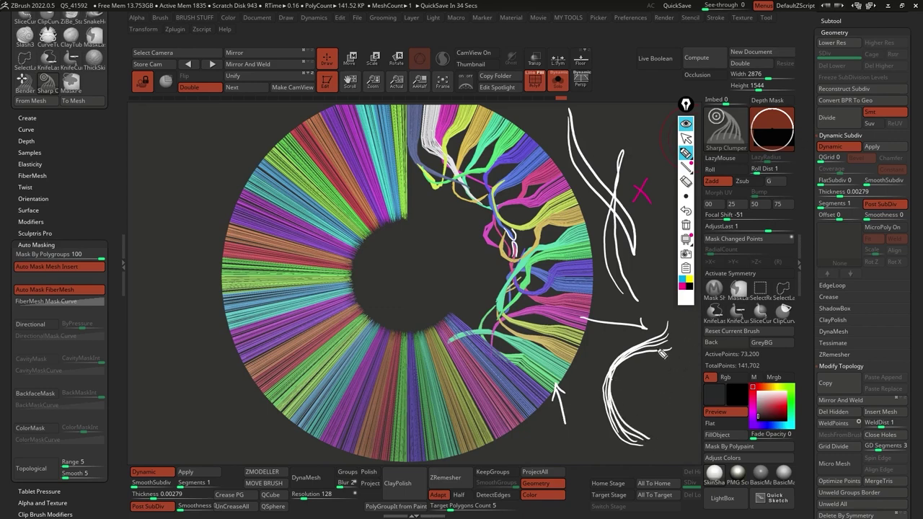
click(687, 302)
click(718, 201)
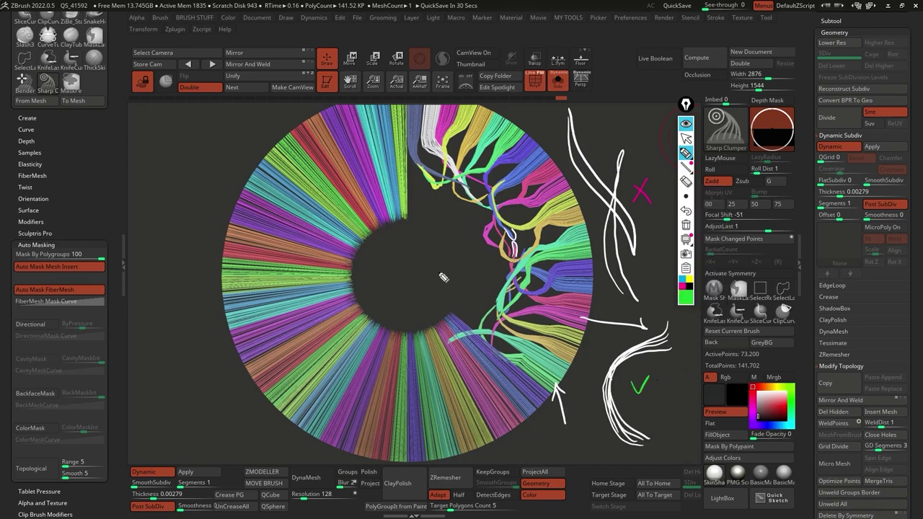
click(686, 124)
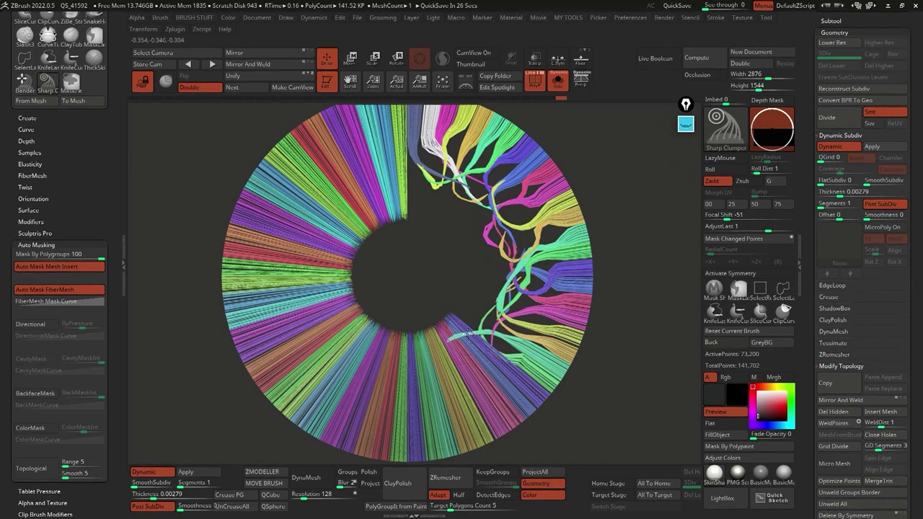
Switch the sculpting brush to GroomHairToss for the clumped strands.
click(718, 132)
click(246, 152)
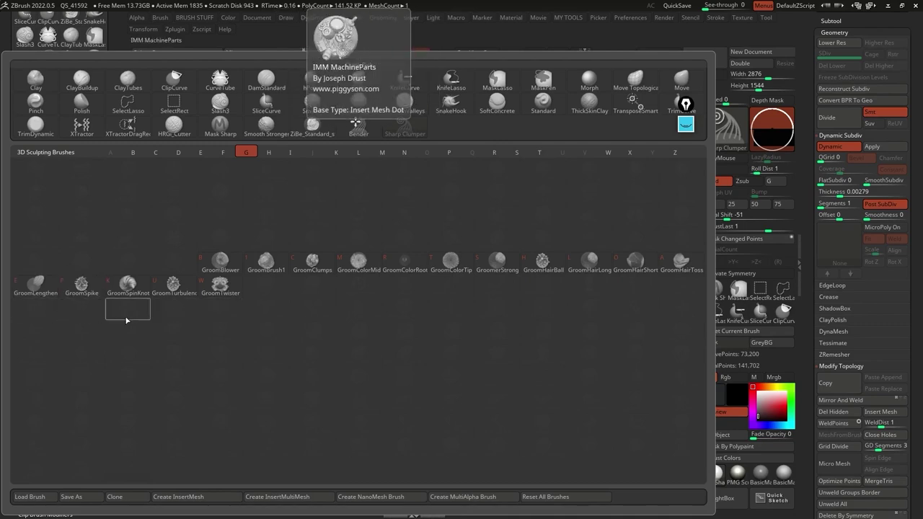
click(678, 263)
key(space)
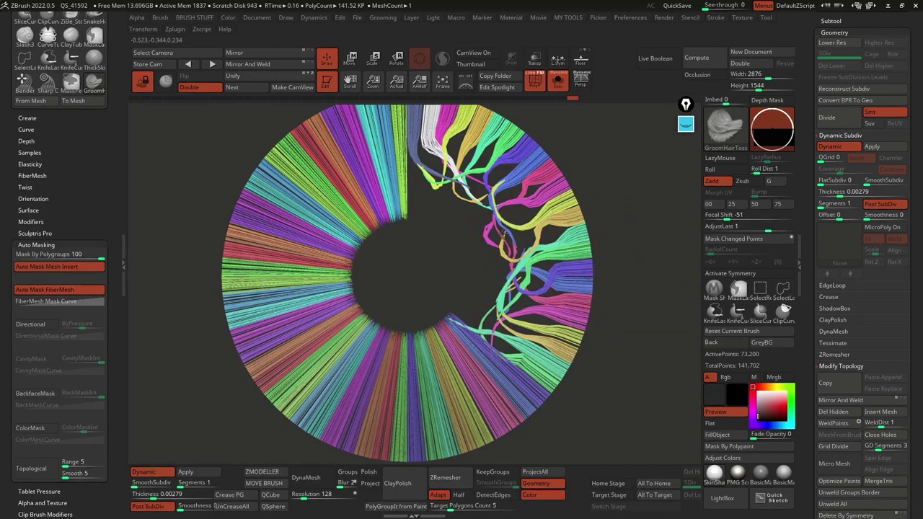
Load the Nudger Subtle brush and nudge the clumped strands near the ring's top.
click(722, 497)
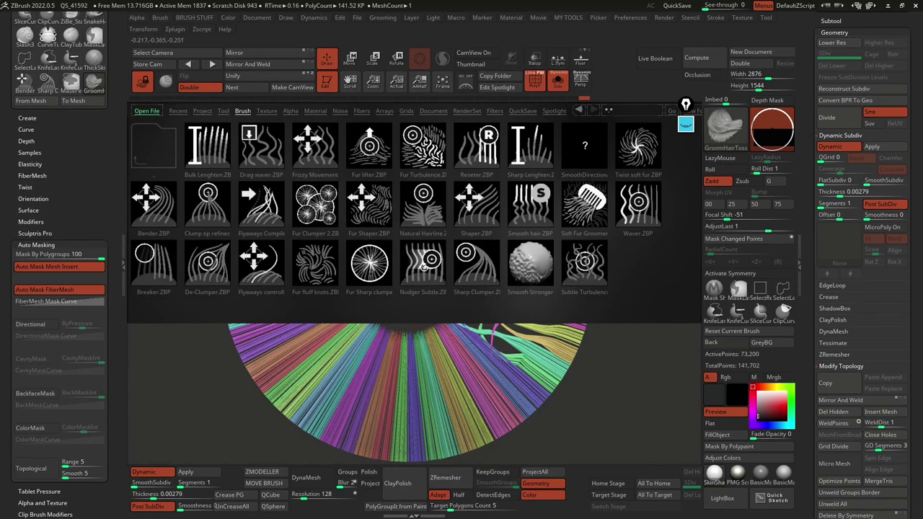
double_click(430, 262)
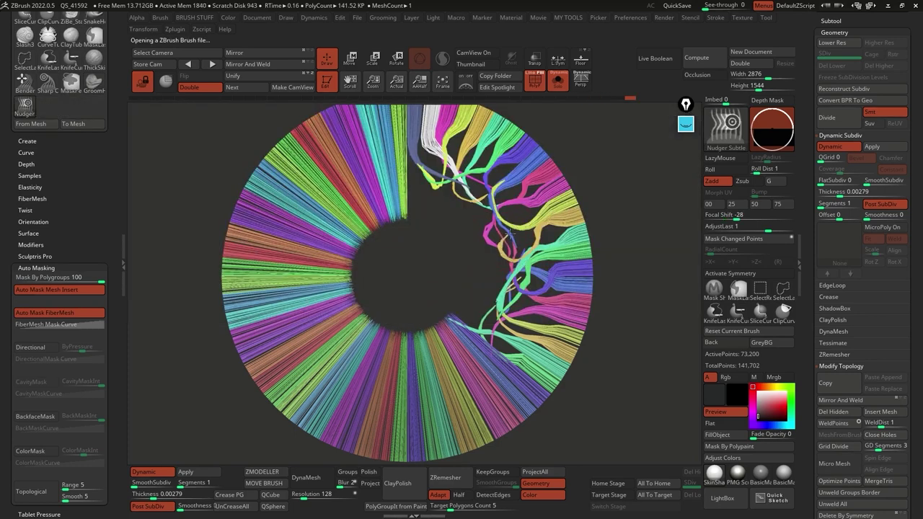
click(72, 278)
drag(506, 110, 491, 208)
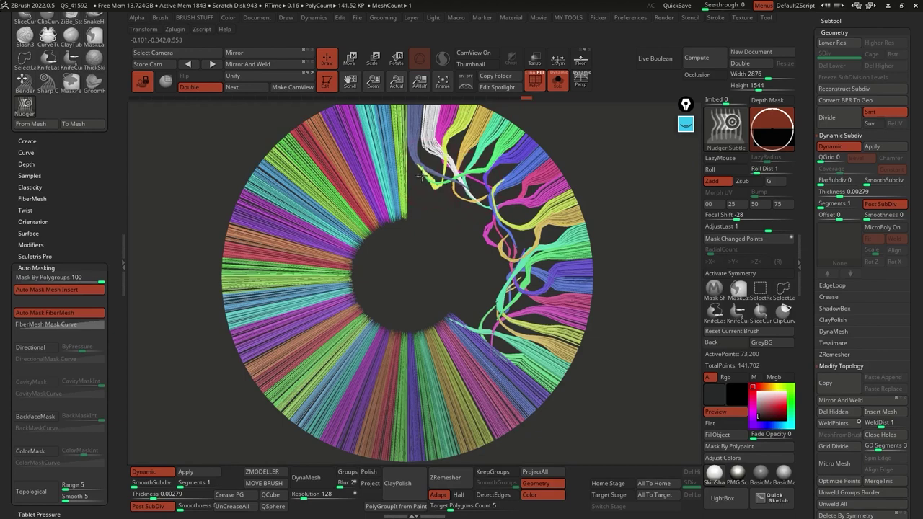
drag(422, 187, 420, 163)
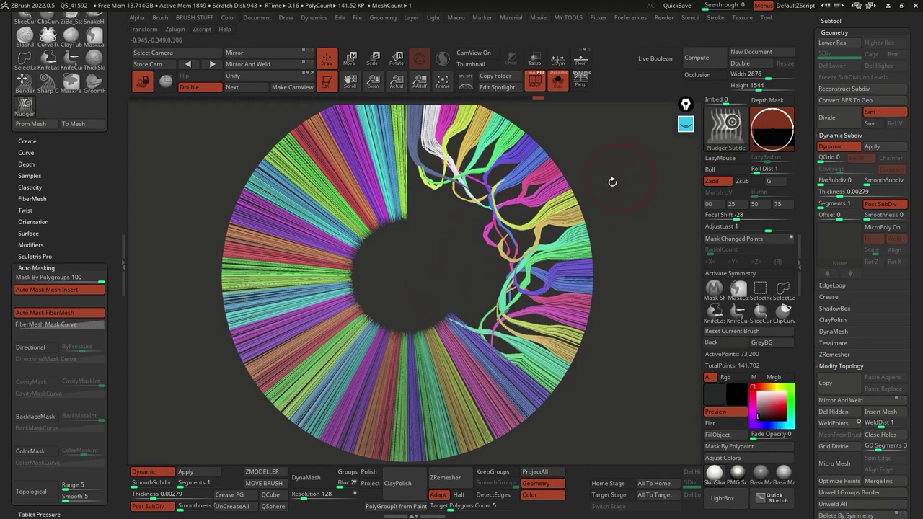
Load the De-Clumper brush and spread the clumped fibers on the ring's right side.
click(723, 498)
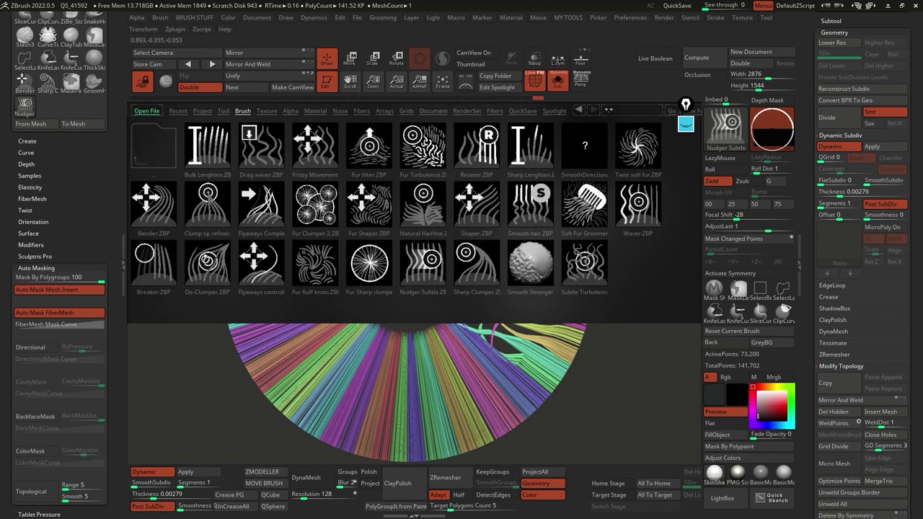
double_click(207, 261)
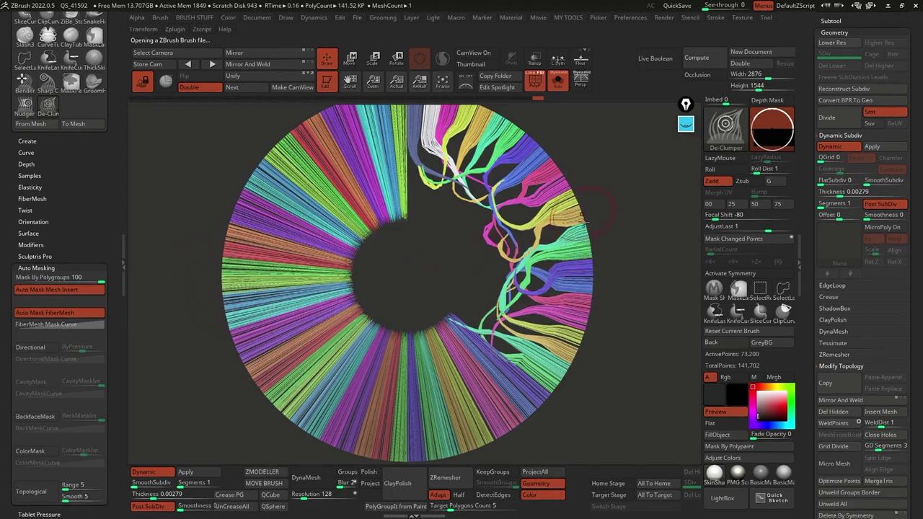
mouse_move(545, 229)
mouse_down()
mouse_move(505, 248)
mouse_move(537, 252)
mouse_move(550, 232)
mouse_move(501, 256)
mouse_up()
mouse_move(616, 258)
mouse_down()
mouse_move(558, 242)
mouse_move(571, 212)
mouse_up()
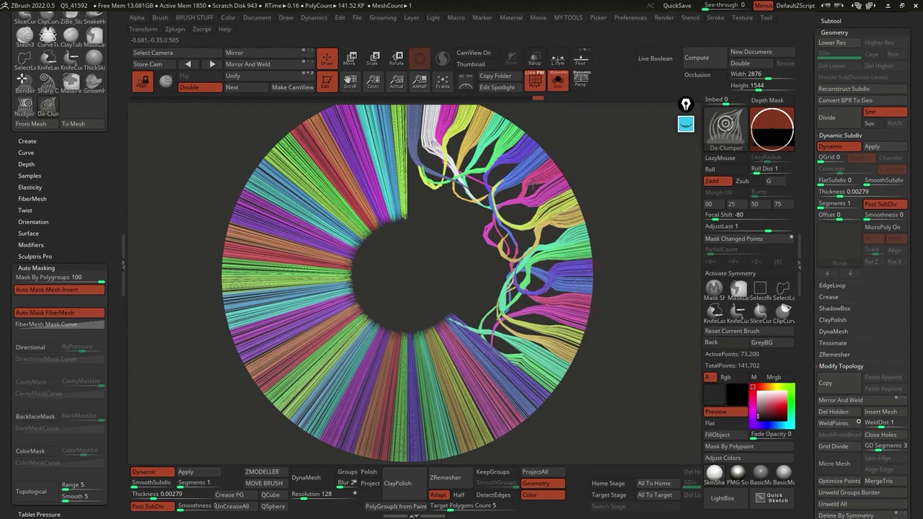
Set Mask By Polygroups to 0 and lock the camera on a close view of the upper-right strands.
click(34, 277)
text(5)
drag(37, 276, 13, 280)
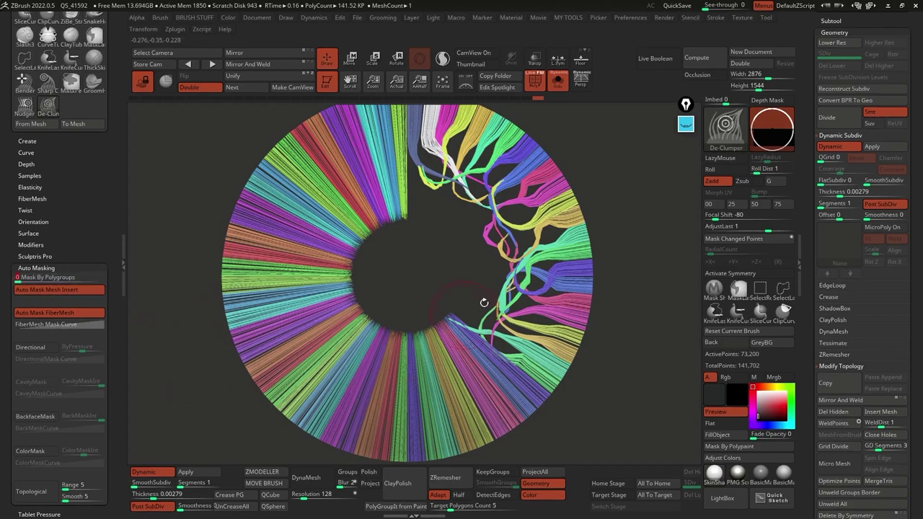
click(143, 81)
alt+drag(576, 164, 498, 237)
click(143, 81)
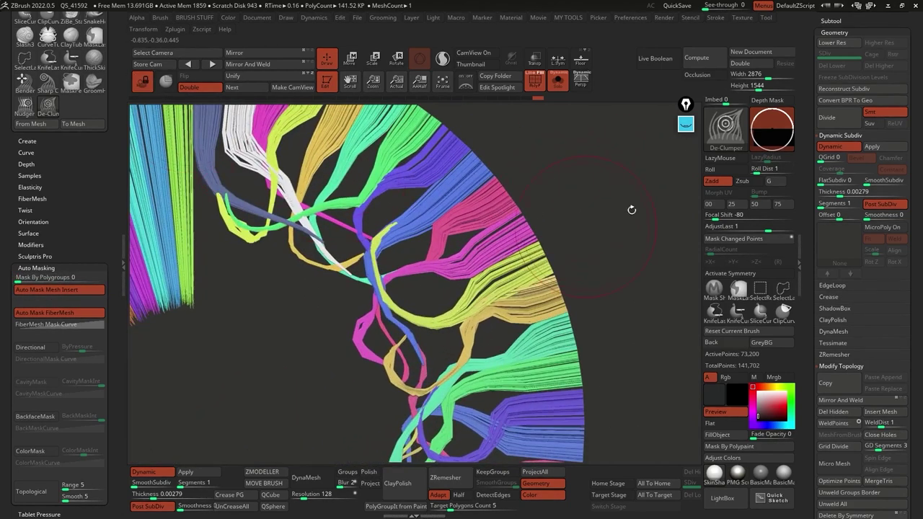
Clear the old screen annotations and sketch green concentric rings over the pink and magenta fiber groups.
click(686, 124)
click(685, 225)
click(685, 153)
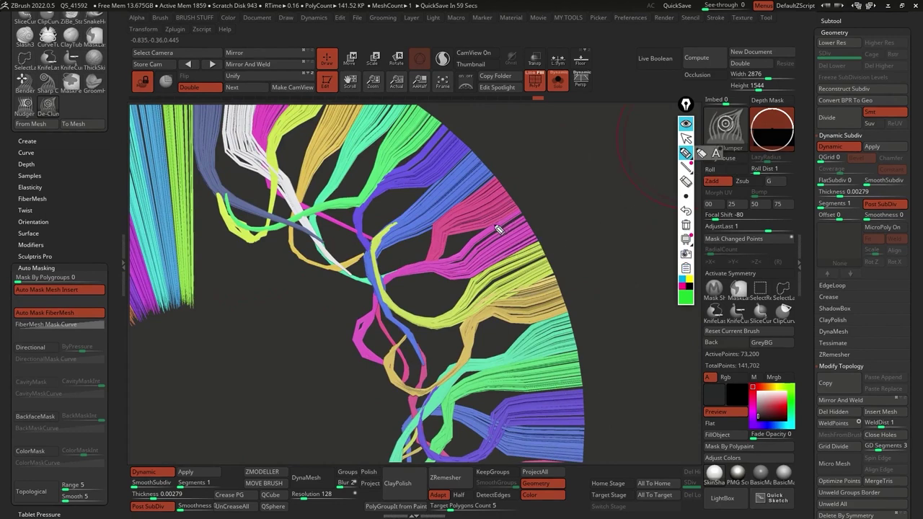
drag(458, 239, 464, 238)
mouse_move(445, 267)
mouse_down()
mouse_move(436, 241)
mouse_move(472, 217)
mouse_move(469, 189)
mouse_up()
Sketch white arrows pointing outward from the green rings, then clear and hide the annotations.
click(705, 289)
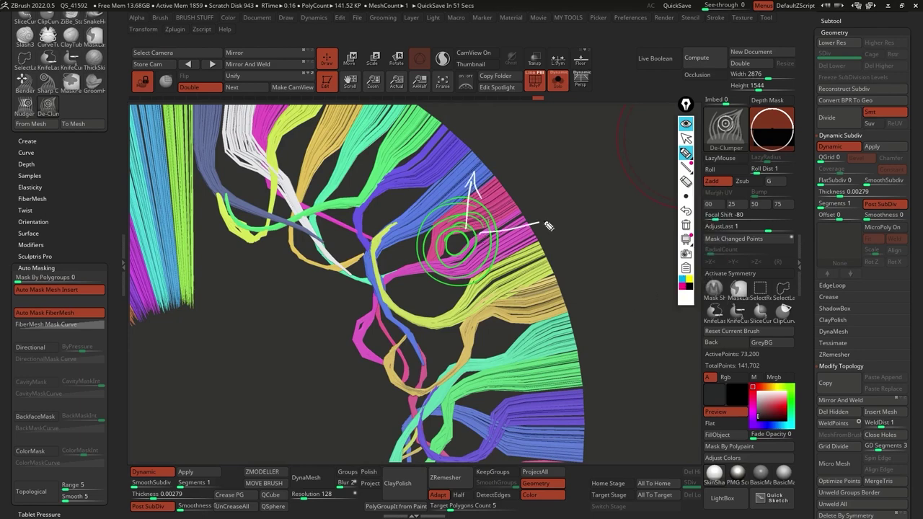
drag(480, 246, 523, 283)
drag(526, 269, 509, 279)
drag(458, 257, 457, 309)
drag(448, 292, 467, 274)
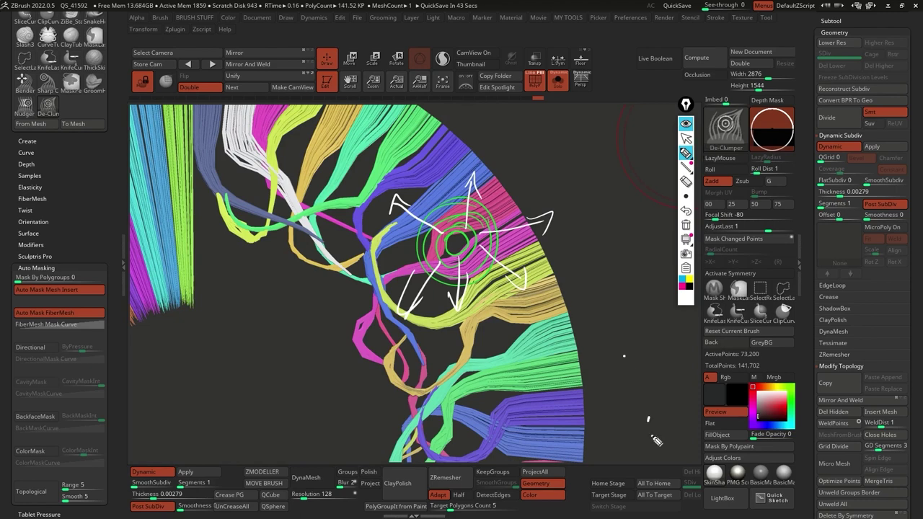
click(686, 225)
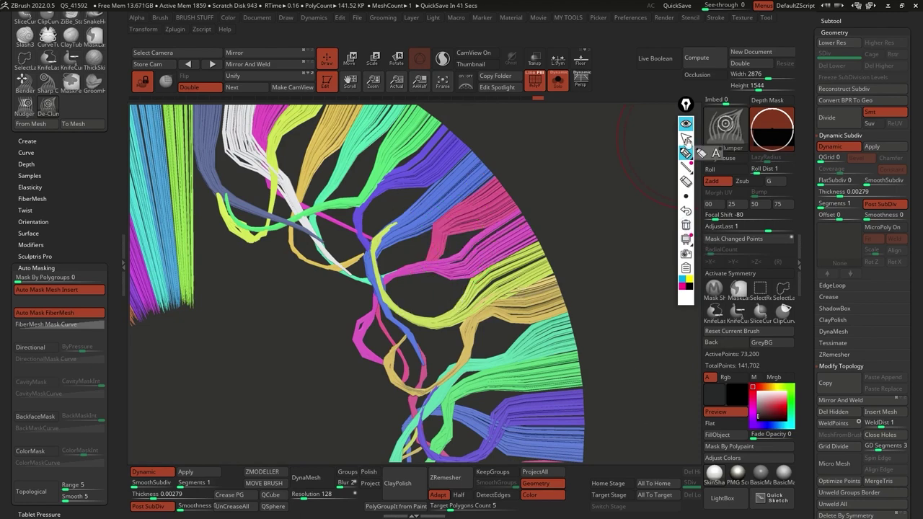
click(685, 124)
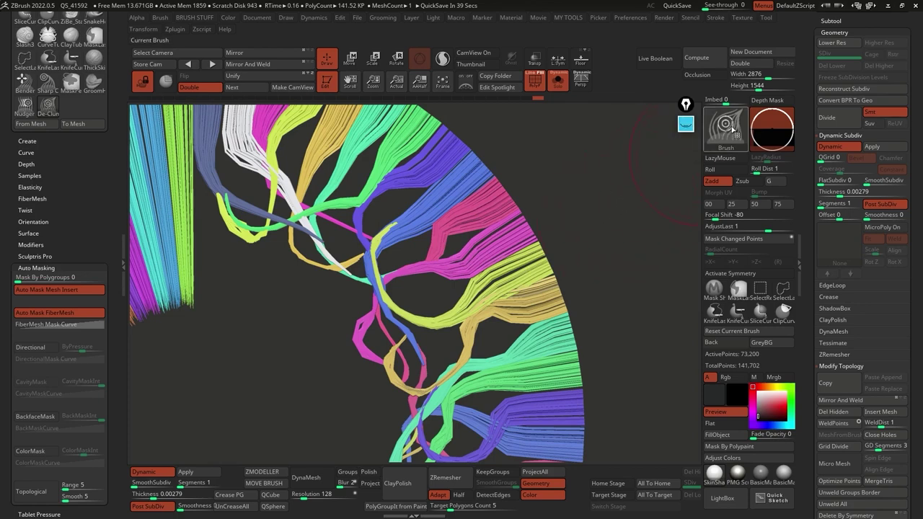
Try pushing the pink and magenta fiber groups apart with the GroomBlower brush.
key(b)
click(245, 153)
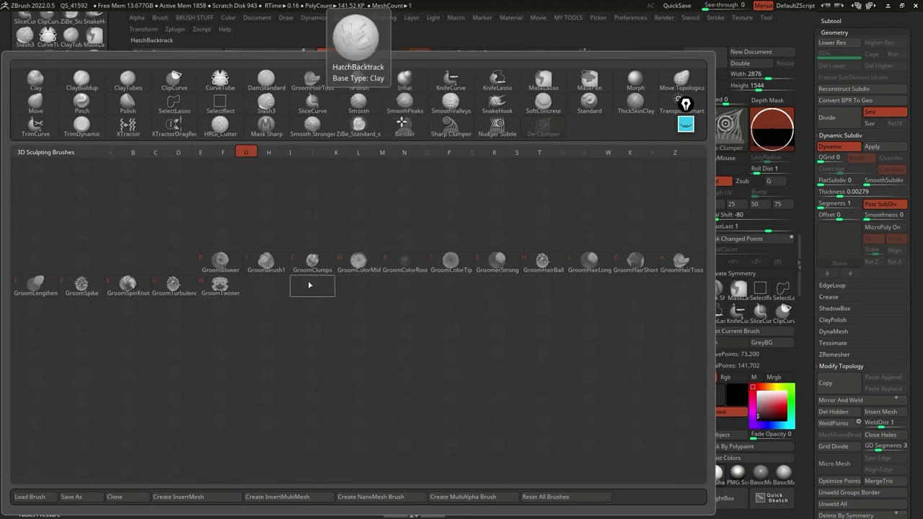
click(220, 264)
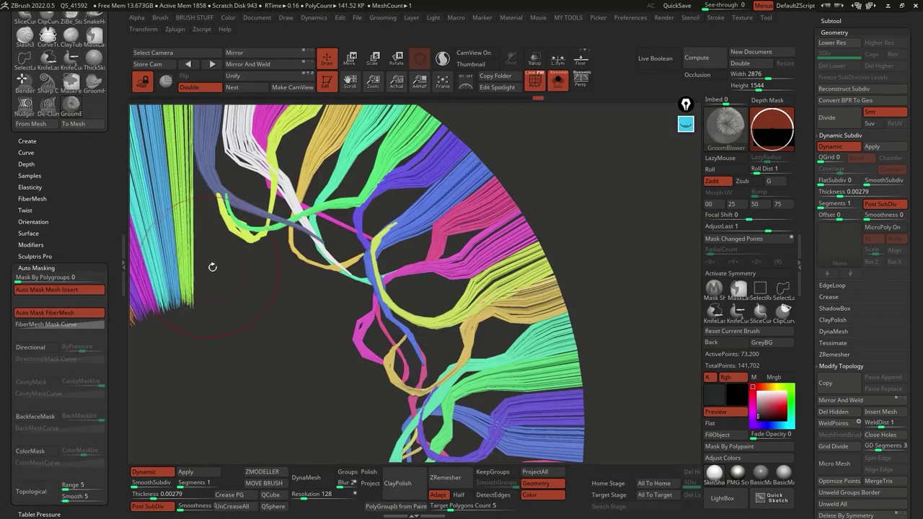
mouse_move(470, 227)
mouse_down()
mouse_move(477, 233)
mouse_move(561, 158)
mouse_up()
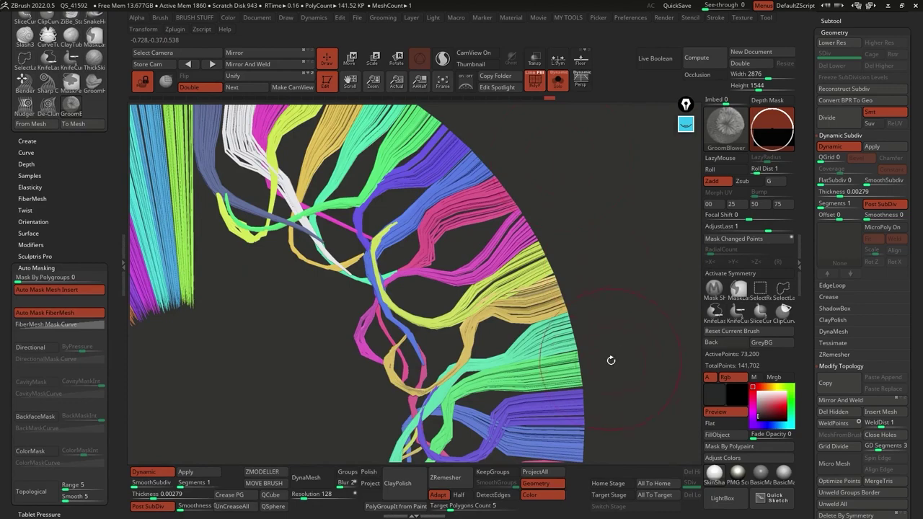
Spread the clumped fiber groups from the ring's right side up to its top with the De-Clumper brush.
click(710, 145)
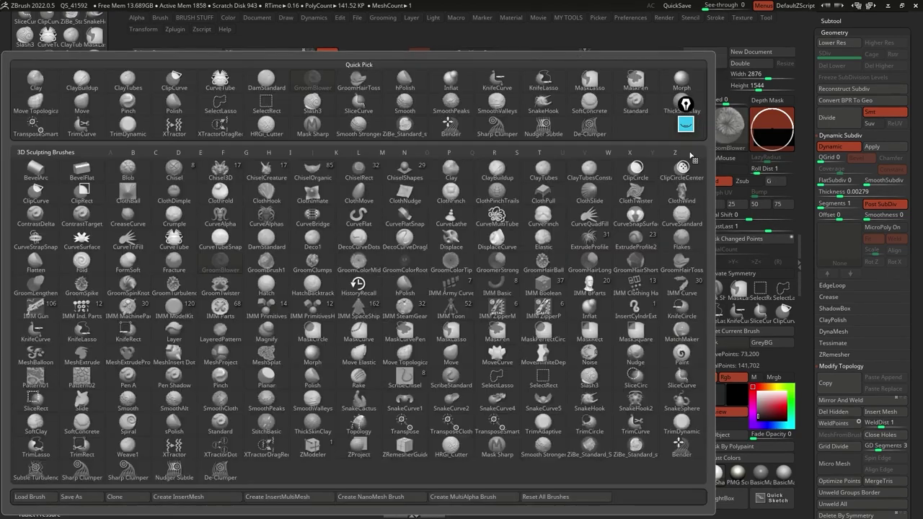
click(592, 134)
mouse_move(473, 238)
mouse_down()
mouse_move(435, 229)
mouse_move(401, 198)
mouse_up()
mouse_move(417, 315)
mouse_down()
mouse_move(492, 294)
mouse_move(497, 272)
mouse_move(514, 282)
mouse_up()
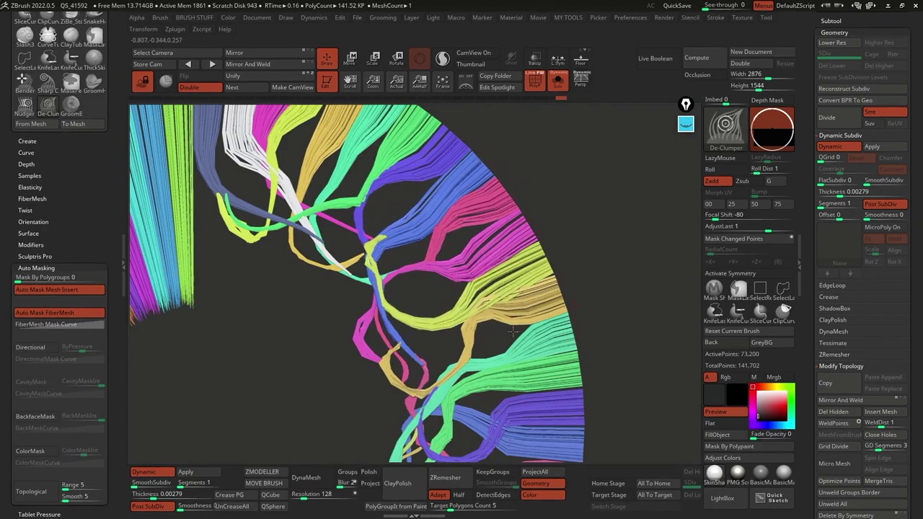
mouse_move(519, 322)
mouse_down()
mouse_move(529, 344)
mouse_move(516, 373)
mouse_move(490, 389)
mouse_move(500, 408)
mouse_up()
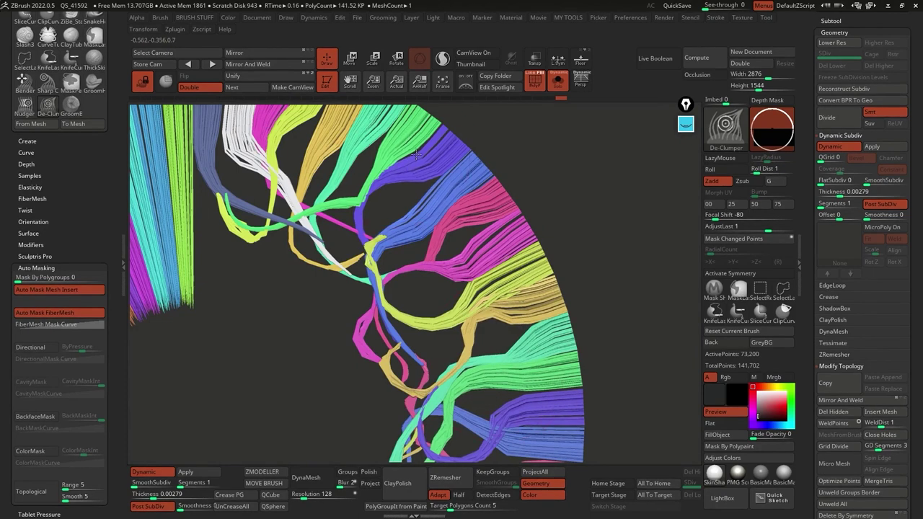
key(space)
mouse_move(417, 147)
mouse_down()
mouse_move(409, 138)
mouse_move(422, 159)
mouse_move(263, 147)
mouse_move(222, 181)
mouse_up()
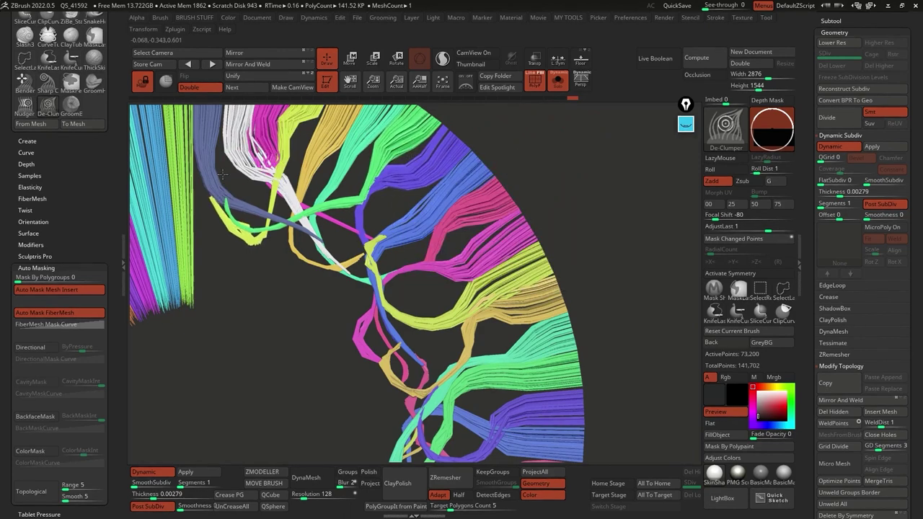
Turn off the polyframe display to view the whole fiber ring without polygroup colours and open the subtool list.
alt+drag(613, 245, 669, 254)
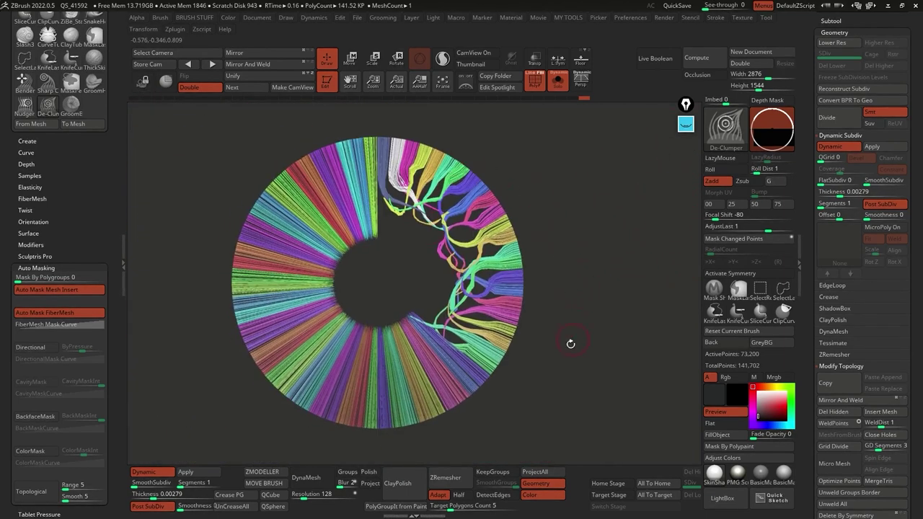
click(534, 85)
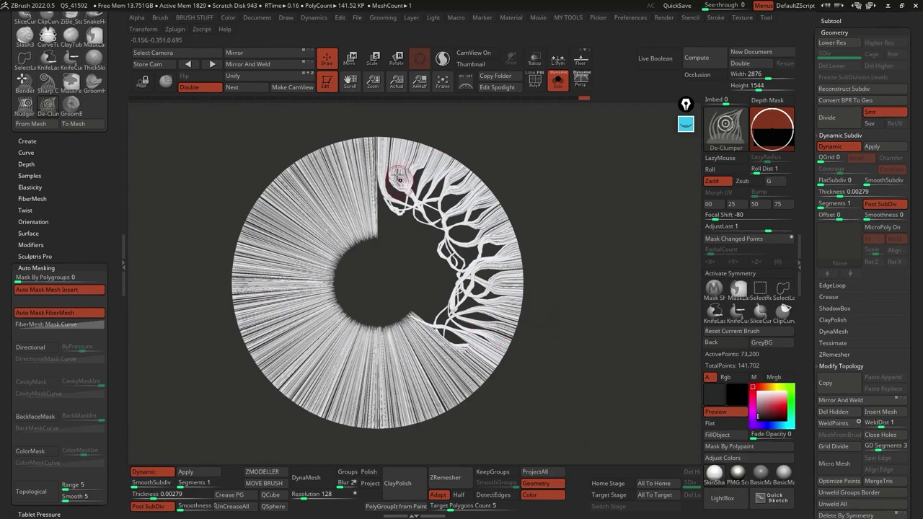
drag(805, 125, 804, 209)
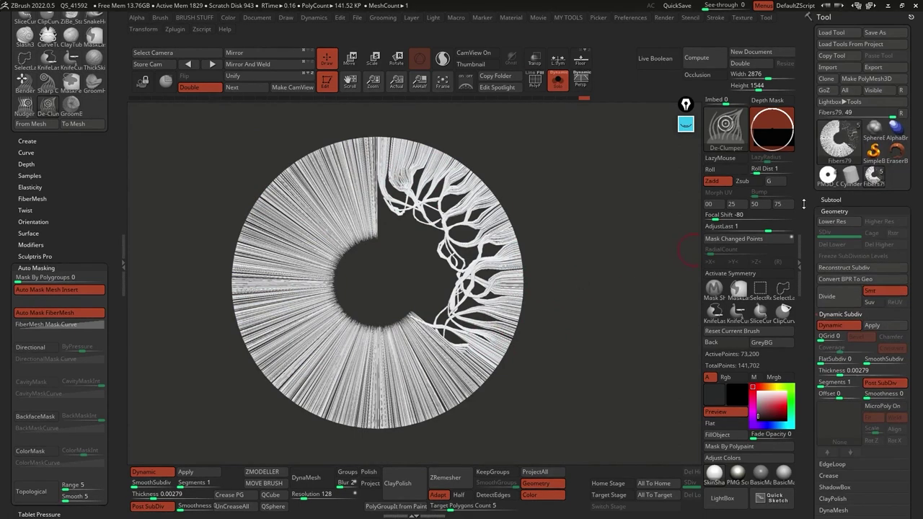
click(836, 199)
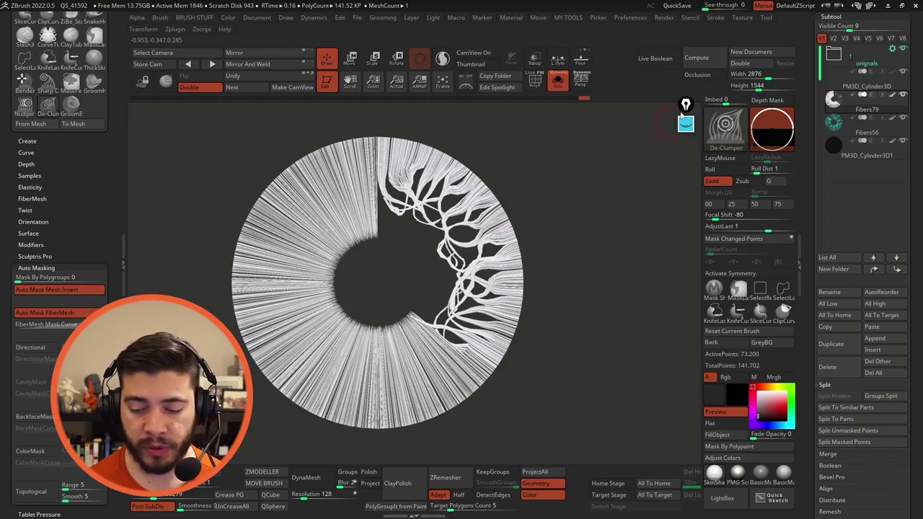
drag(554, 205, 579, 272)
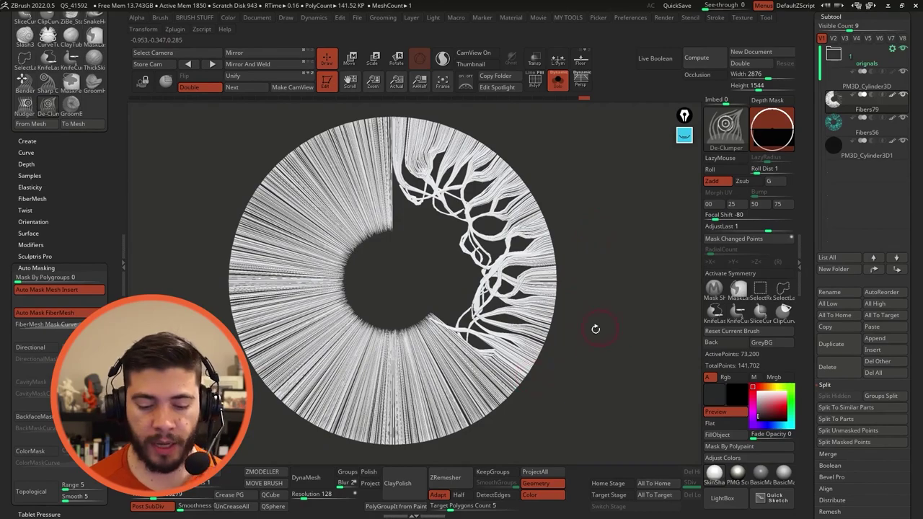
Lock the camera and pull the straight fiber groups on the ring's upper-left and left sides into curved, crossing clumps.
click(144, 83)
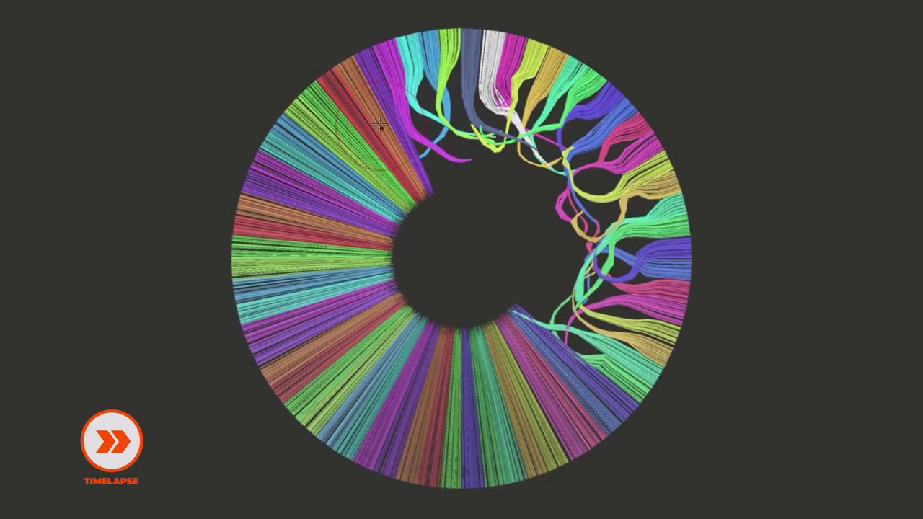
drag(364, 83, 430, 135)
drag(321, 108, 375, 191)
drag(296, 166, 387, 189)
drag(277, 198, 374, 251)
mouse_move(281, 264)
mouse_down()
mouse_move(321, 289)
mouse_move(336, 238)
mouse_up()
drag(292, 343, 346, 288)
Clump and bend the fiber groups along the ring's bottom and lower right so they sweep across their neighbours.
drag(374, 403, 450, 353)
drag(439, 415, 496, 354)
drag(557, 352, 479, 354)
drag(537, 418, 447, 369)
drag(504, 425, 416, 398)
drag(577, 389, 543, 295)
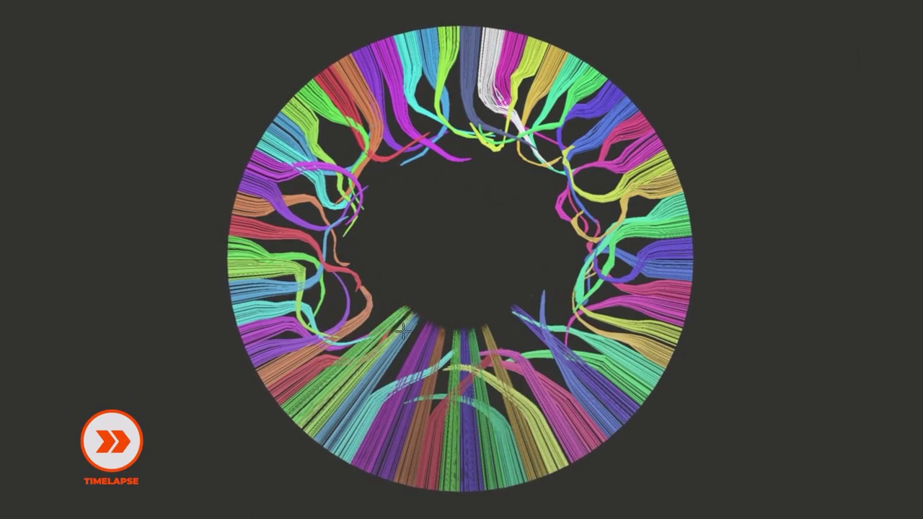
Clump the remaining straight groups at the ring's lower left and reshape the strand tips along its left side.
drag(310, 393, 404, 361)
drag(371, 440, 420, 332)
drag(413, 440, 455, 404)
mouse_move(368, 375)
mouse_down()
mouse_move(432, 360)
mouse_move(426, 315)
mouse_move(404, 360)
mouse_move(418, 339)
mouse_move(407, 340)
mouse_up()
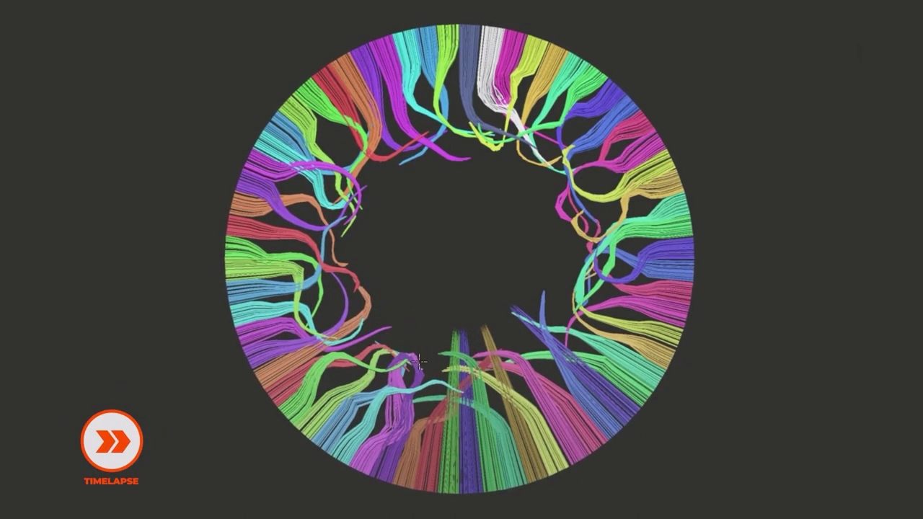
drag(333, 333, 356, 275)
drag(344, 230, 355, 195)
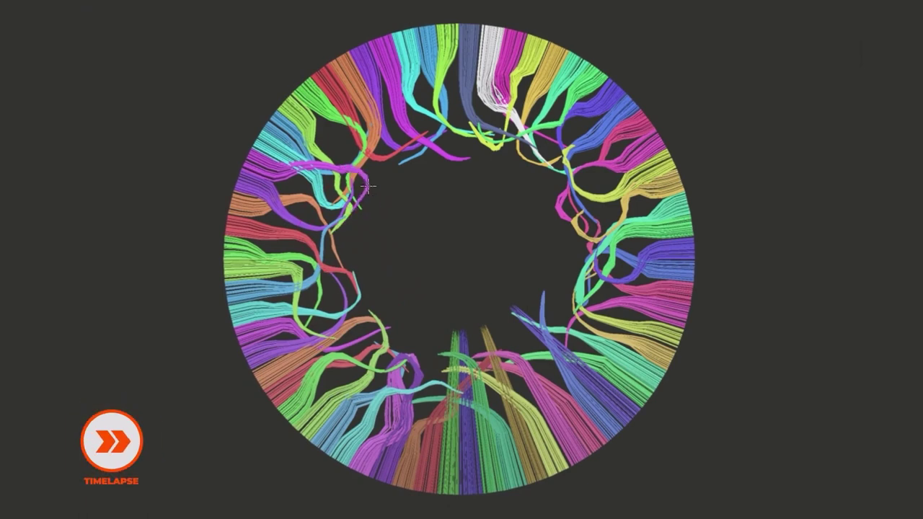
Weave the remaining green, purple and ochre groups at the ring's bottom centre and lower right into intertwined strands.
drag(469, 393, 529, 352)
drag(497, 419, 541, 347)
drag(463, 404, 442, 334)
mouse_move(432, 422)
mouse_down()
mouse_move(422, 374)
mouse_move(468, 346)
mouse_move(515, 432)
mouse_move(472, 349)
mouse_move(547, 374)
mouse_move(519, 350)
mouse_move(567, 340)
mouse_up()
drag(448, 407, 472, 440)
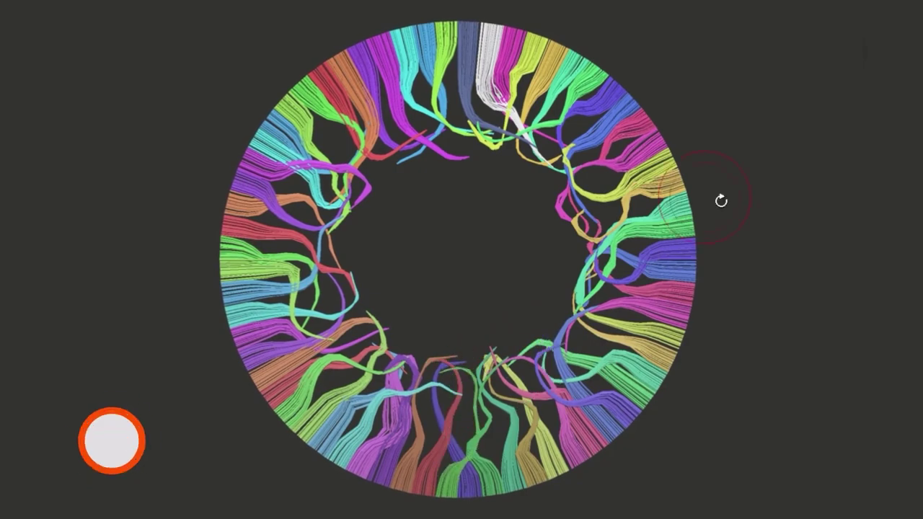
Refine the clumped strands around the ring by nudging and spreading the groups at the upper left, left, bottom and top.
mouse_move(375, 68)
mouse_down()
mouse_move(367, 108)
mouse_move(420, 128)
mouse_up()
drag(364, 101, 339, 198)
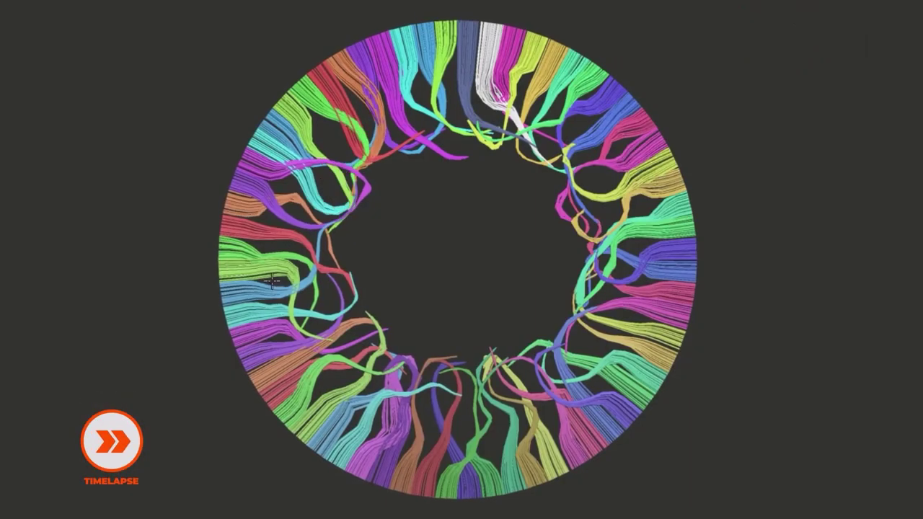
drag(288, 263, 310, 353)
drag(613, 408, 583, 386)
drag(393, 454, 396, 418)
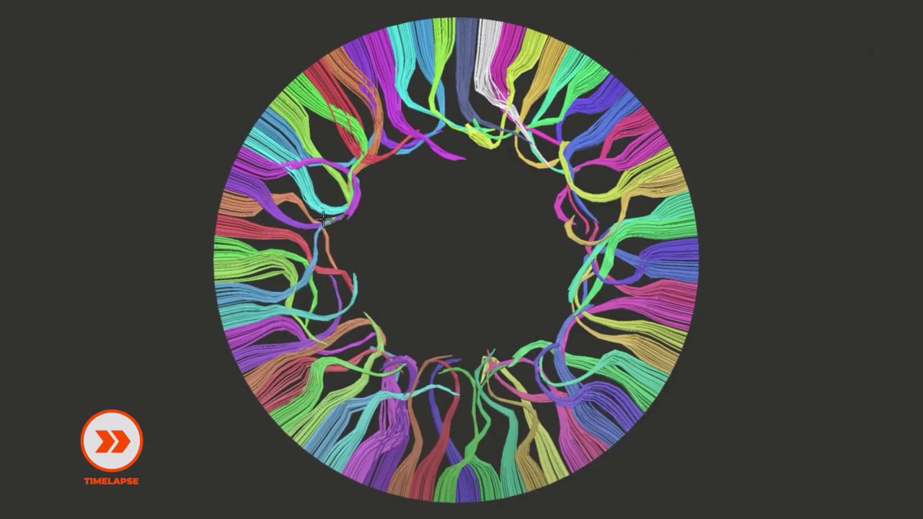
drag(460, 157, 465, 138)
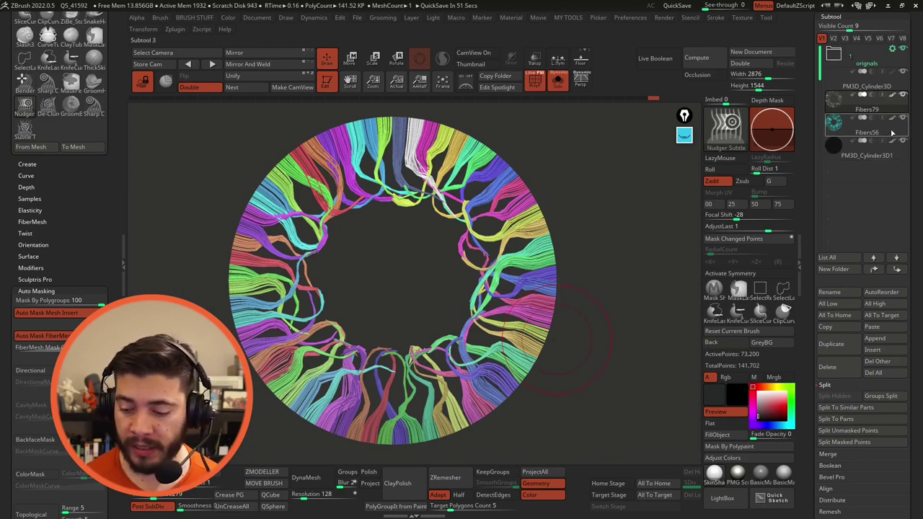
Display the whole iris in plain white by showing all subtools and turning off the Fibers56 and disc polypaint and the polyframe.
click(555, 85)
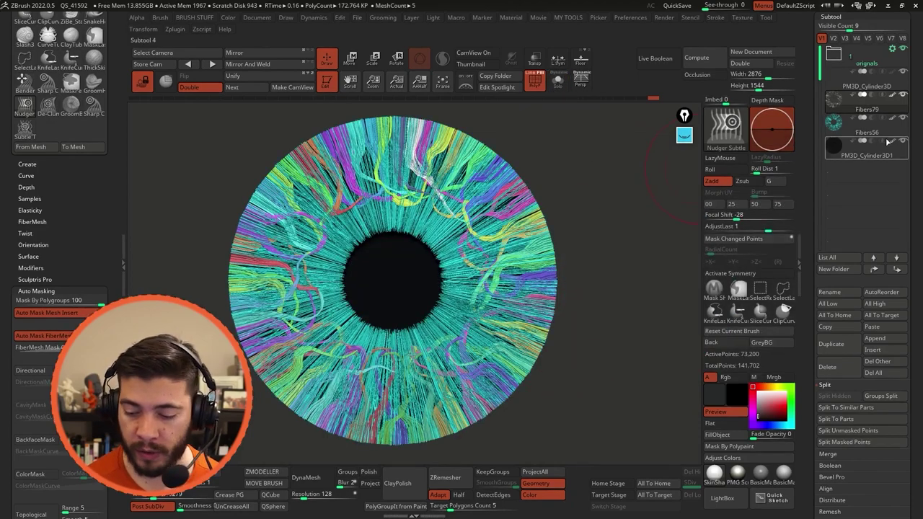
click(892, 141)
click(892, 119)
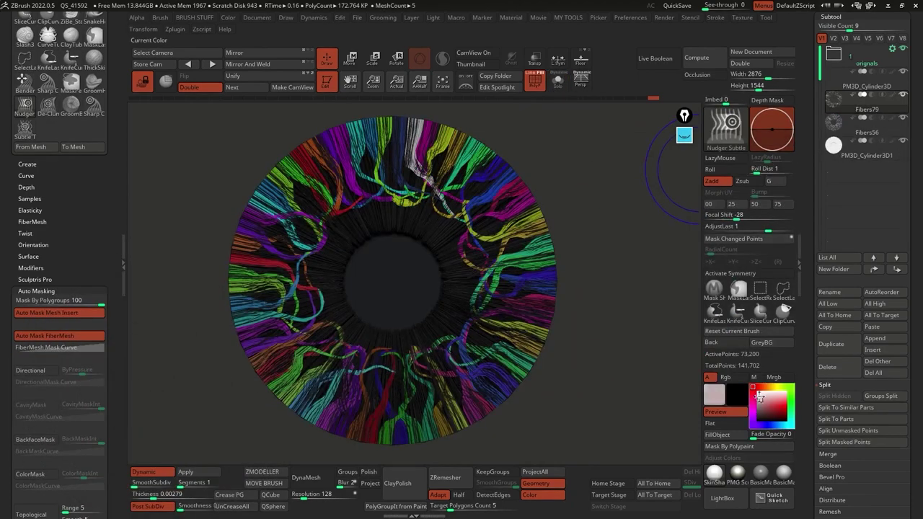
click(865, 125)
click(534, 83)
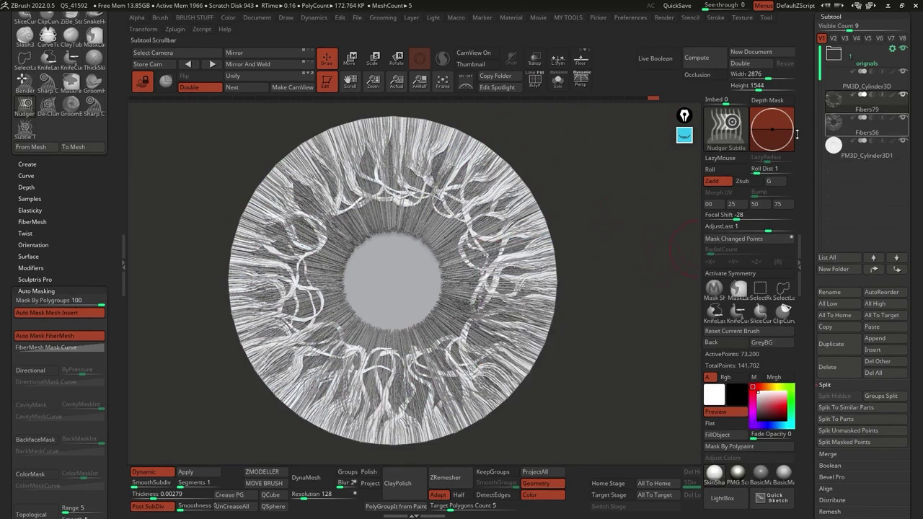
Tilt the iris to a side view and load the Shaper groom brush from the brush library.
drag(598, 260, 653, 223)
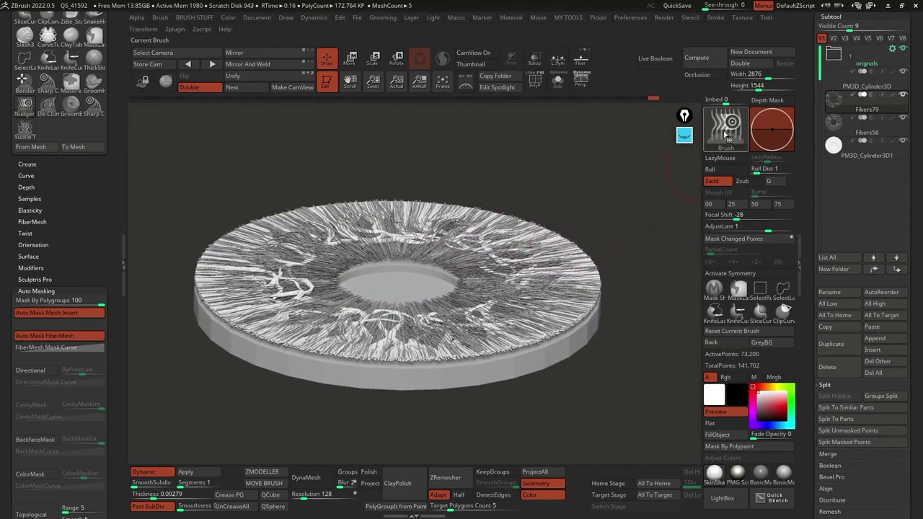
key(b)
key(comma)
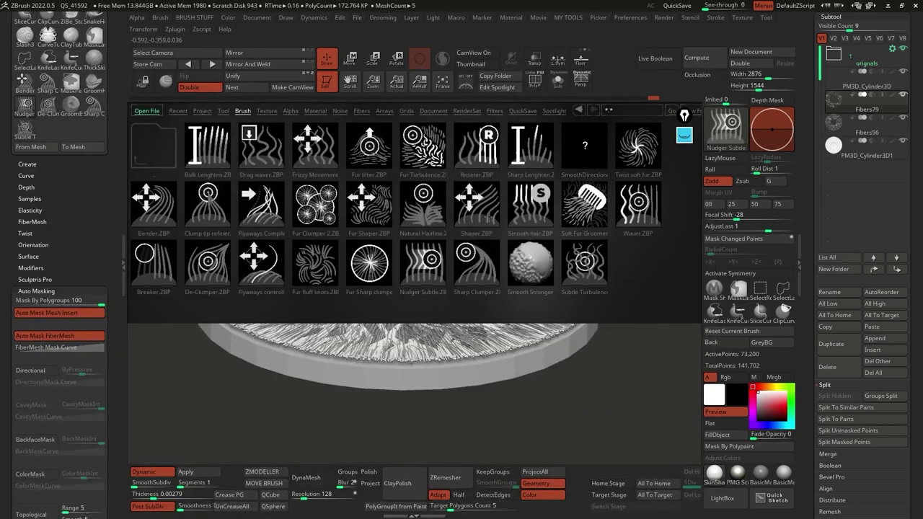
double_click(478, 205)
click(731, 124)
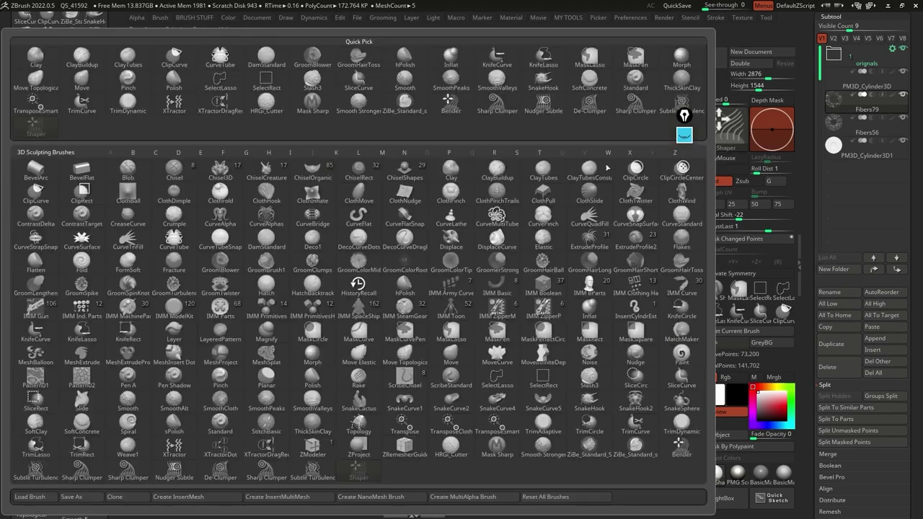
key(g)
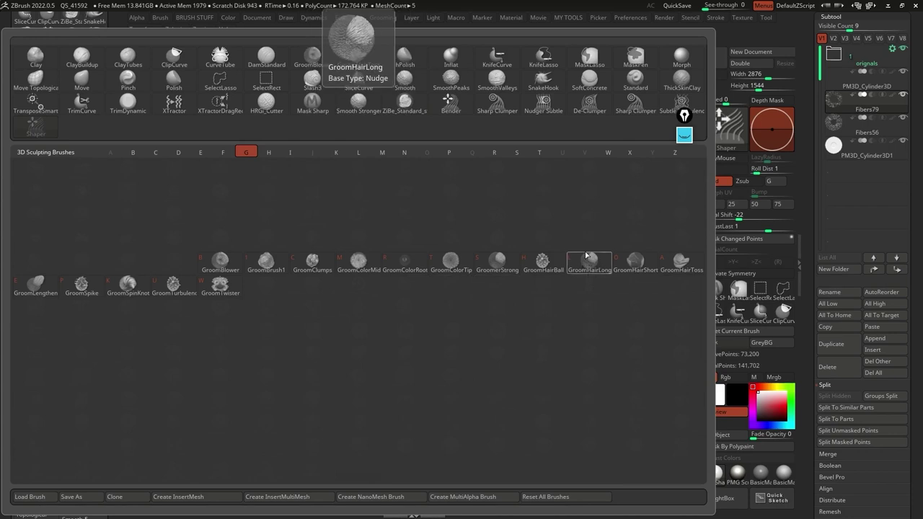
click(586, 257)
Adjust the Shaper brush's draw size and set Mask By Polygroups to 0.
key(space)
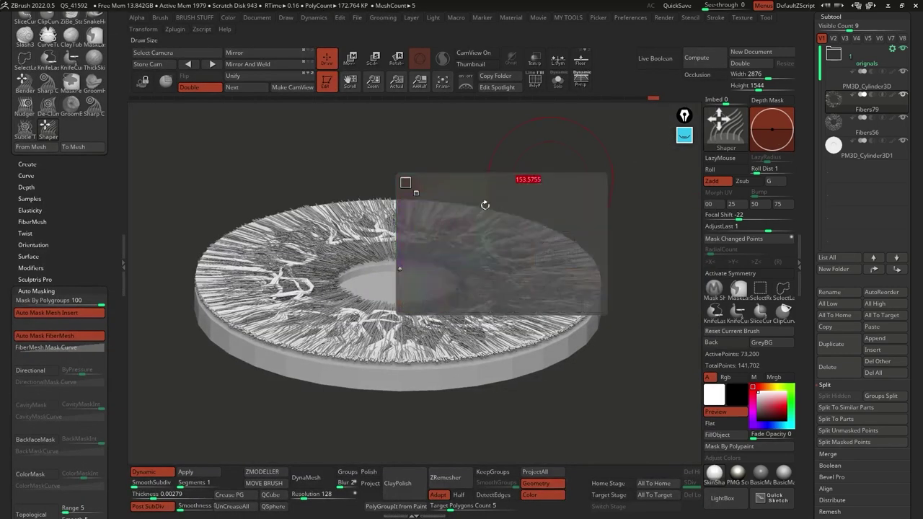
drag(535, 177, 534, 191)
drag(82, 301, 19, 303)
Try lifting the clumped strands around the ring with the Shaper brush and inspect the relief from several angles.
drag(404, 205, 494, 249)
drag(518, 192, 444, 243)
drag(393, 189, 427, 234)
drag(476, 267, 497, 353)
alt+drag(586, 308, 580, 245)
mouse_move(580, 245)
mouse_down()
mouse_move(590, 283)
mouse_move(603, 287)
mouse_up()
drag(482, 356, 591, 317)
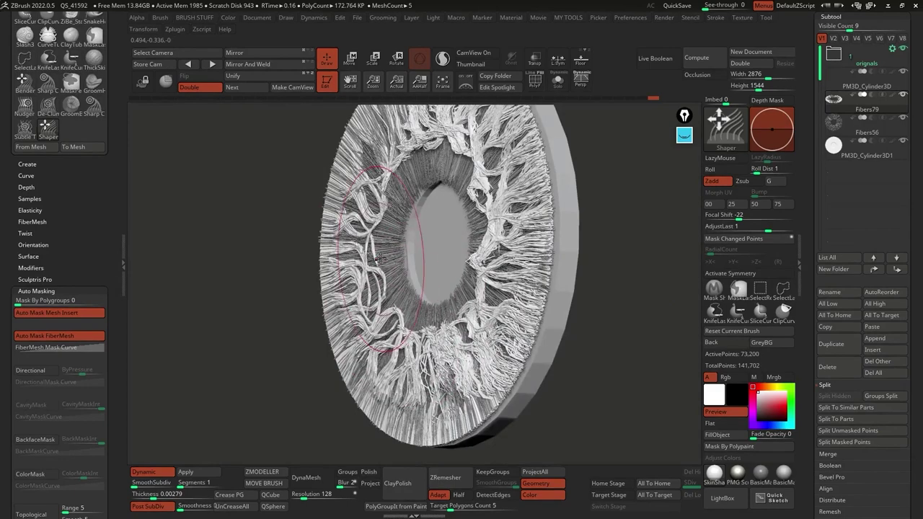
drag(387, 200, 401, 140)
mouse_move(440, 238)
right_down()
mouse_move(558, 261)
mouse_move(535, 264)
mouse_move(512, 306)
mouse_move(540, 267)
right_up()
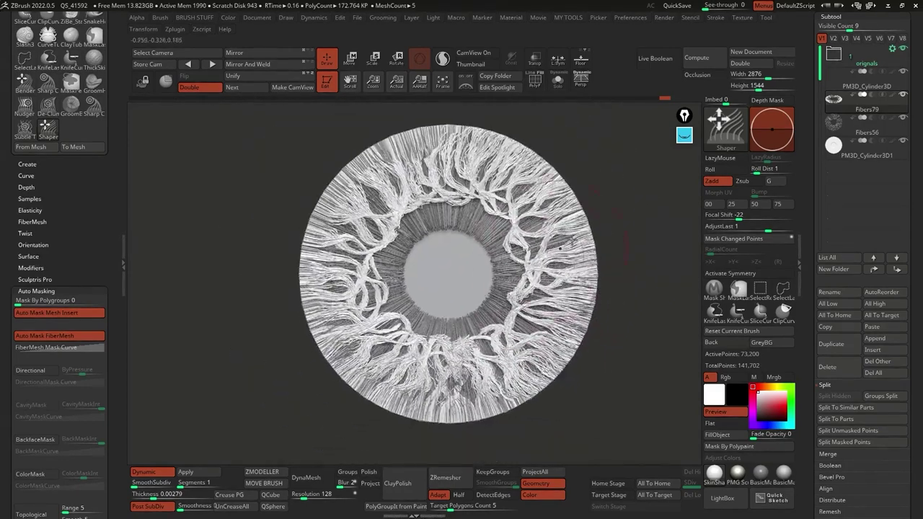
alt+right_drag(629, 221, 608, 222)
mouse_move(463, 165)
ctrl+right_down()
mouse_move(456, 209)
mouse_move(458, 168)
mouse_move(421, 113)
ctrl+right_up()
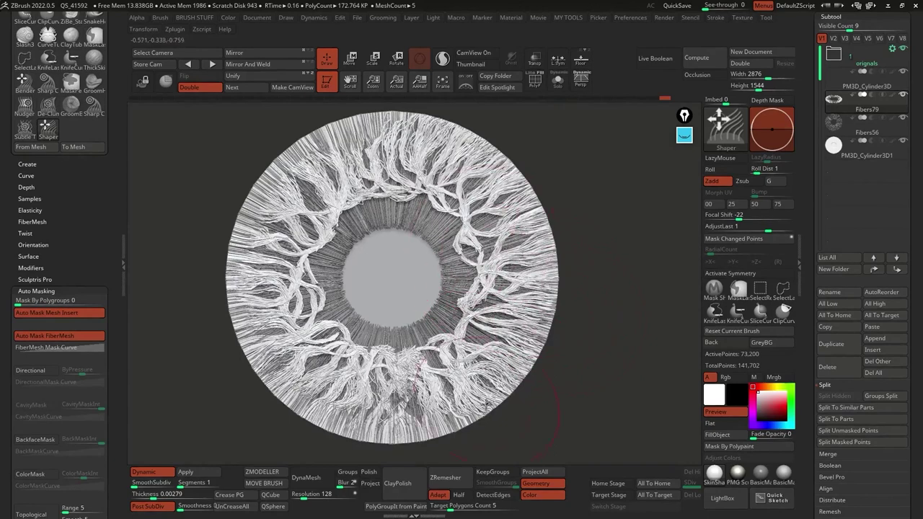
Undo the Shaper brush strokes made on the clumped fiber ring.
key(ctrl+z)
key(ctrl+z)
key(ctrl+z)
key(ctrl+z)
key(ctrl+z)
key(ctrl+z)
key(ctrl+z)
key(ctrl+z)
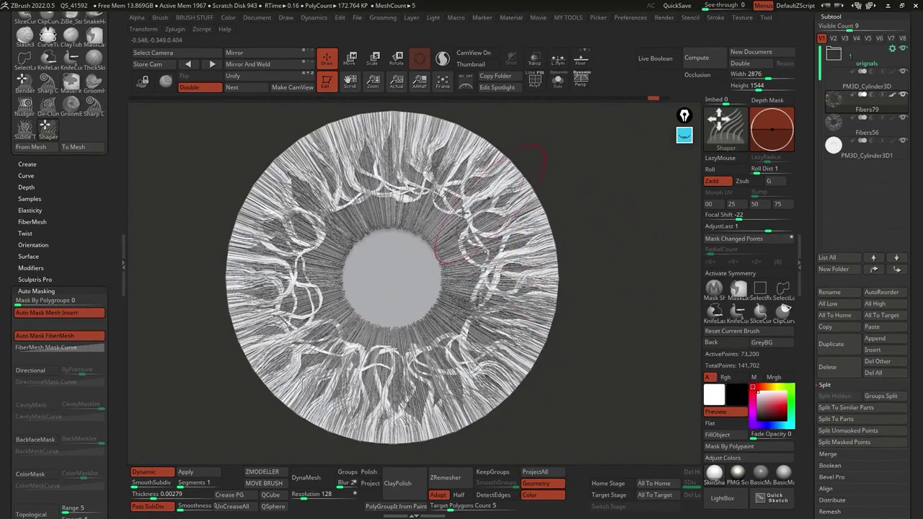
Reshape the clumped strands along the ring's right side and bottom with lighter Shaper brush strokes in front view.
drag(475, 232, 472, 235)
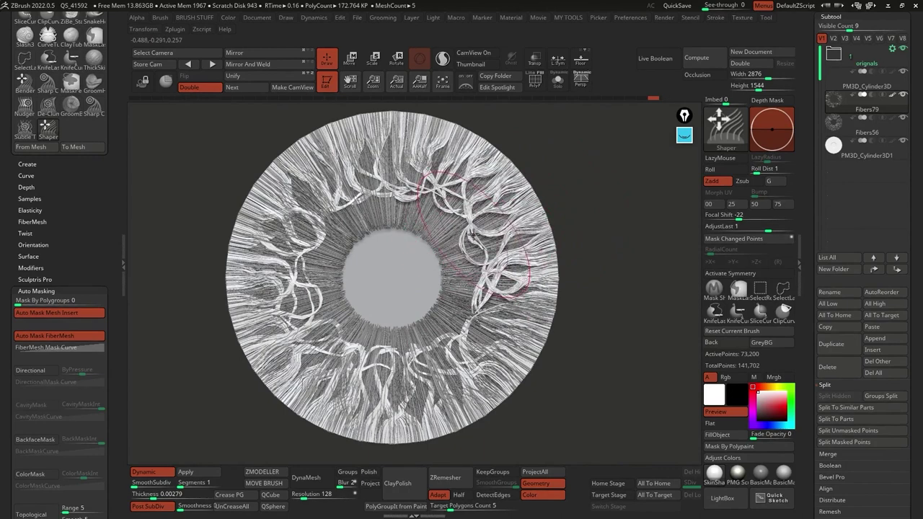
mouse_move(491, 321)
mouse_down()
mouse_move(433, 360)
mouse_move(339, 353)
mouse_move(354, 361)
mouse_up()
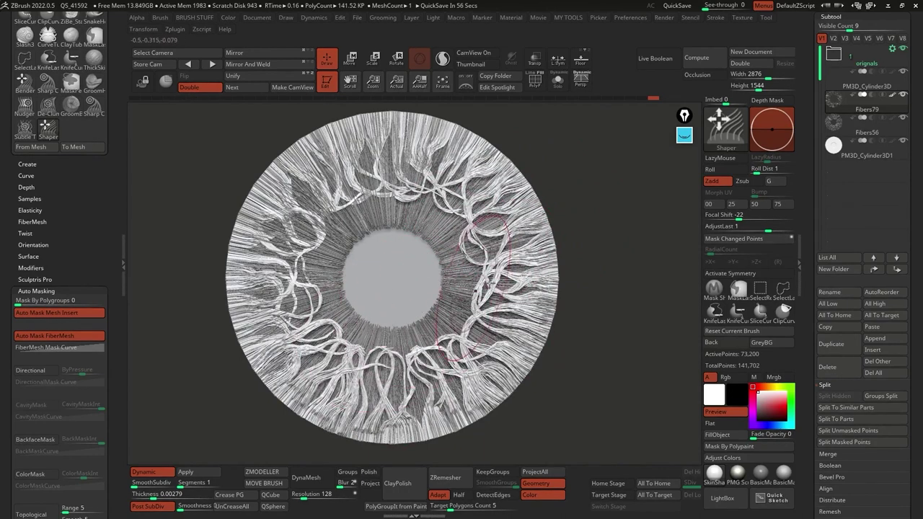
Undo the last three Shaper strokes on the Fibers79 iris fibers.
key(ctrl+z)
key(ctrl+z)
key(ctrl+z)
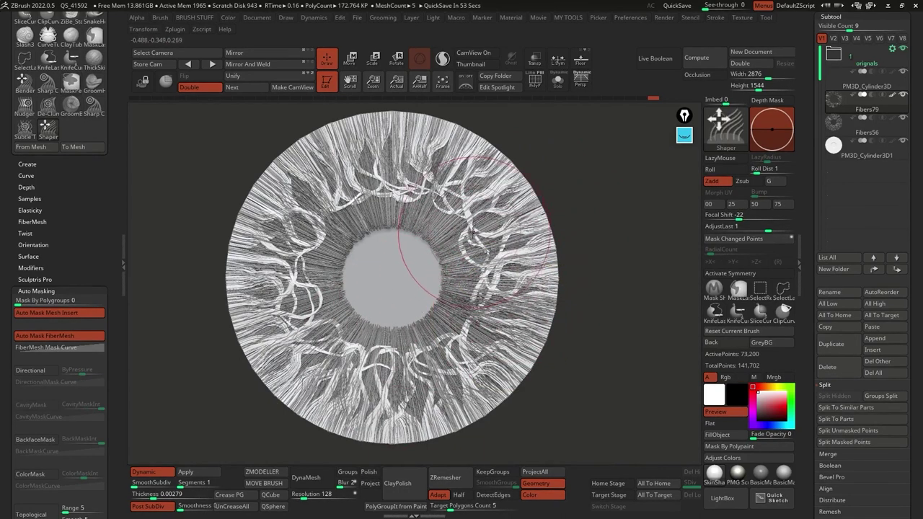
Try broad Shaper strokes on the Fibers79 strands all around the iris, working outward from the pupil.
drag(466, 236, 470, 235)
drag(350, 198, 338, 192)
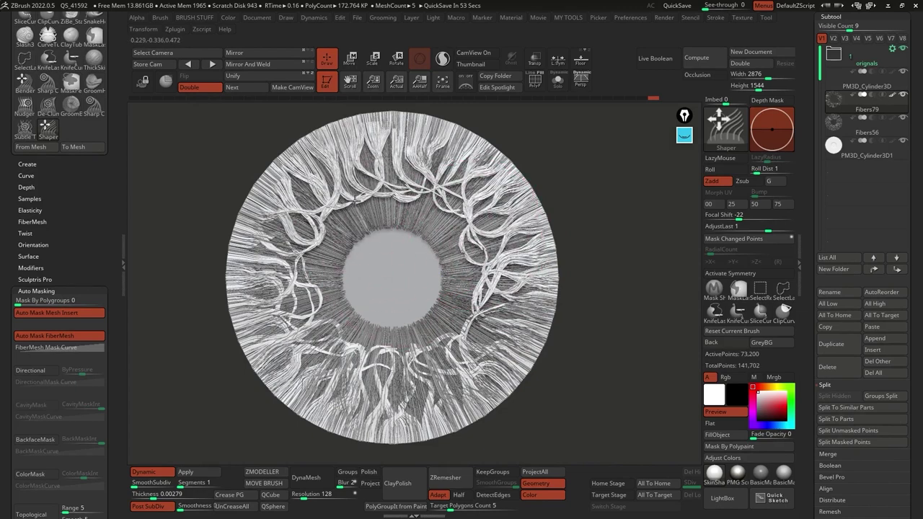
drag(306, 279, 300, 286)
mouse_move(360, 336)
mouse_down()
mouse_move(367, 359)
mouse_move(398, 348)
mouse_up()
key(ctrl+z)
drag(466, 365, 468, 374)
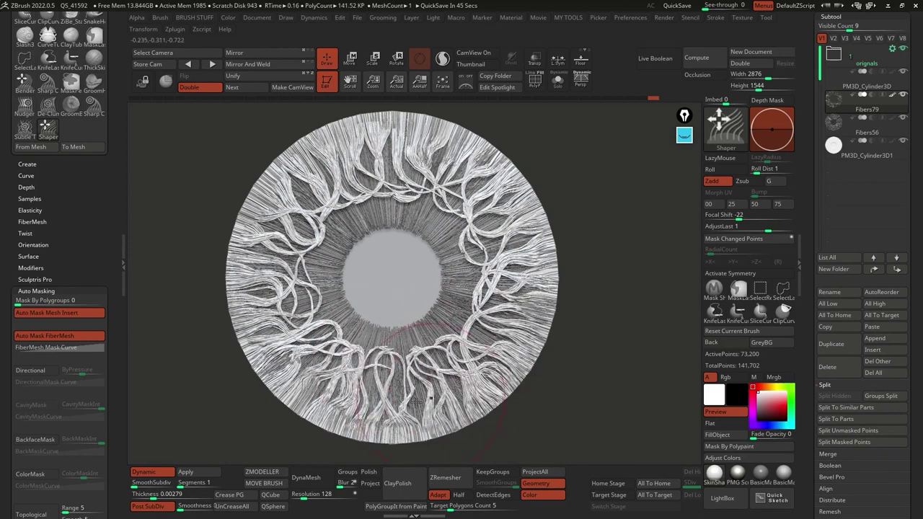
drag(325, 380, 317, 390)
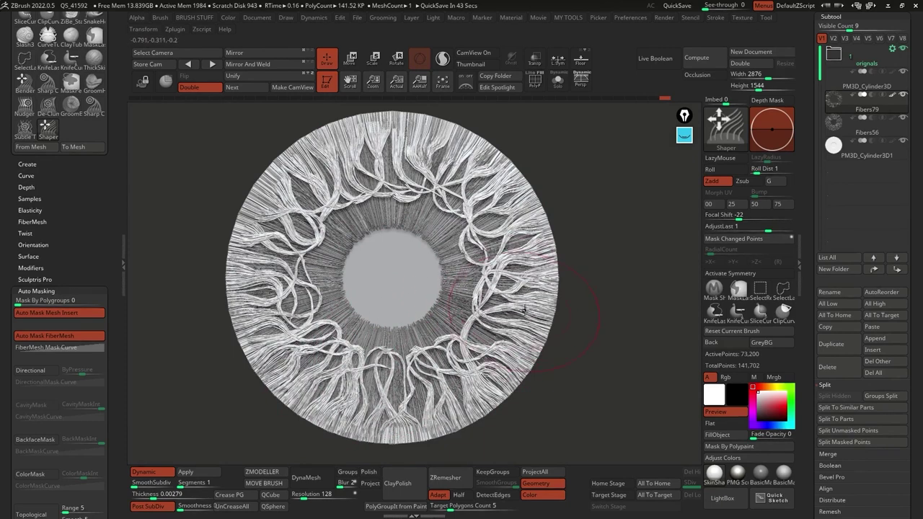
drag(405, 163, 401, 150)
drag(307, 206, 297, 199)
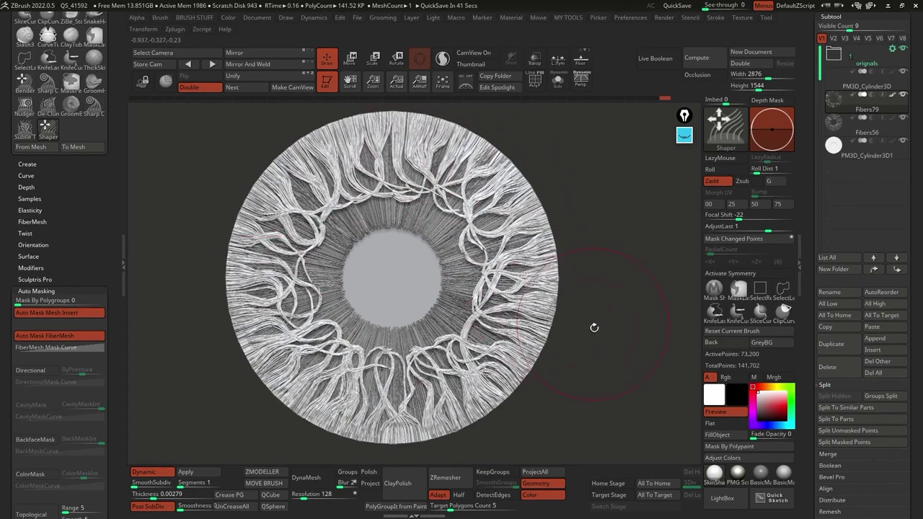
Roll the Fibers79 undo history back to entry 495 of 510.
drag(602, 327, 571, 249)
alt+drag(592, 302, 597, 238)
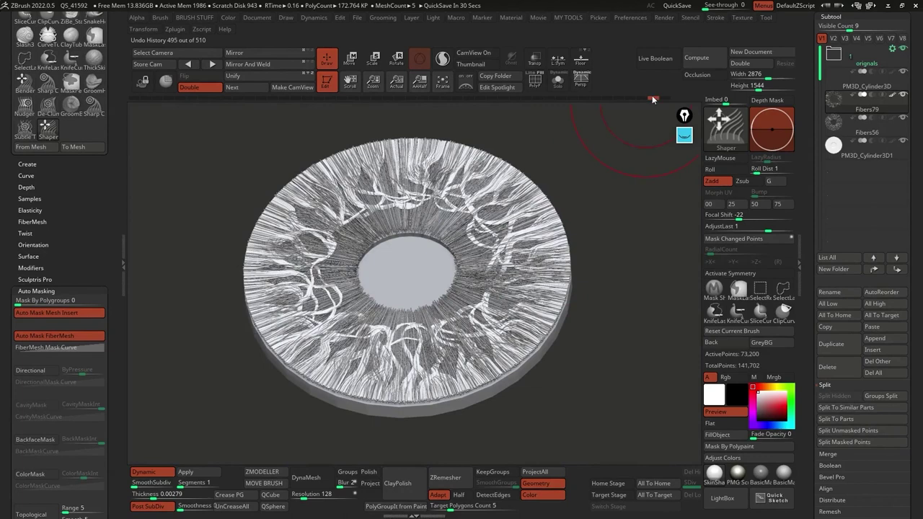
drag(652, 101, 525, 324)
alt+right_drag(558, 237, 550, 275)
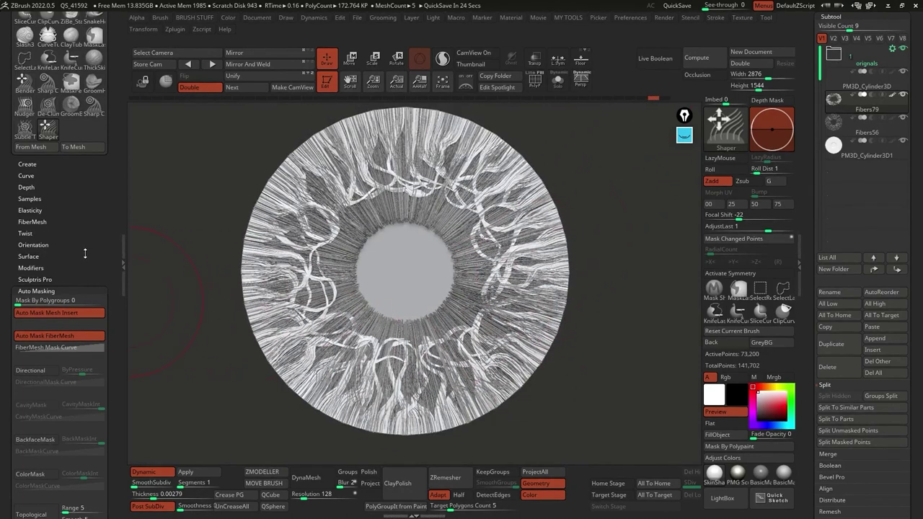
Open the Shaper brush's FiberMesh modifiers to access the length preservation, stiffness and front collision settings.
scroll(80, 298, down, 5)
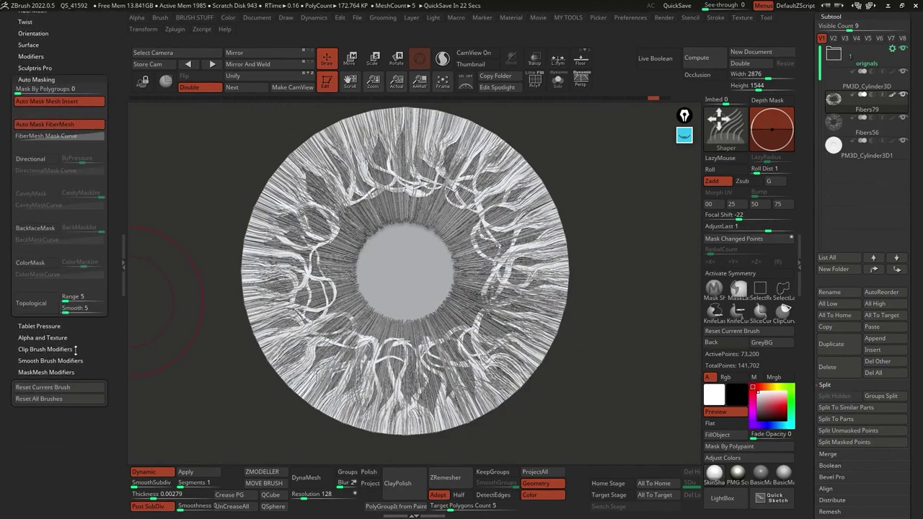
scroll(76, 349, up, 2)
key(shift)
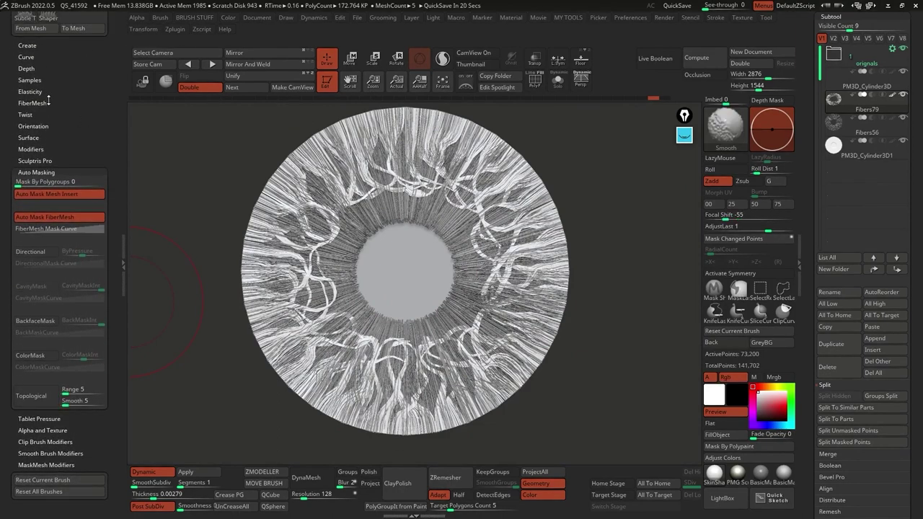
click(41, 102)
scroll(54, 274, up, 4)
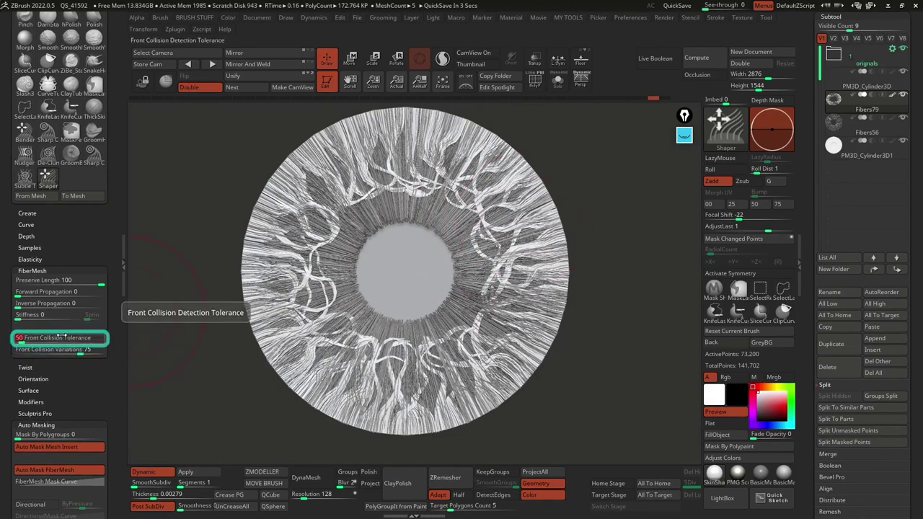
Test a Shaper stroke on the fibers beside the pupil and undo it.
drag(592, 299, 570, 289)
ctrl+right_drag(480, 243, 513, 306)
drag(459, 306, 452, 287)
key(ctrl+z)
mouse_move(487, 330)
ctrl+right_down()
mouse_move(496, 288)
mouse_move(515, 274)
ctrl+right_up()
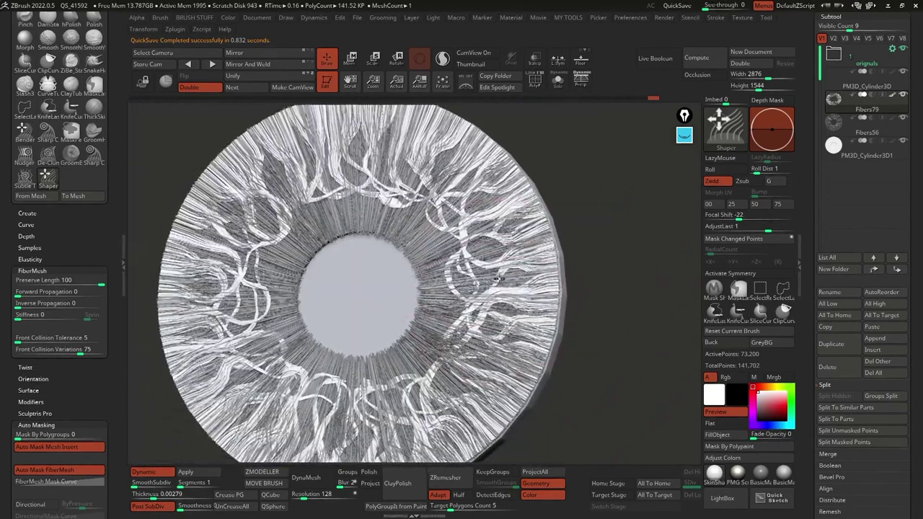
Set the brush's Front Collision Tolerance to 0 and adjust the draw size for shaping the iris fibers.
click(20, 341)
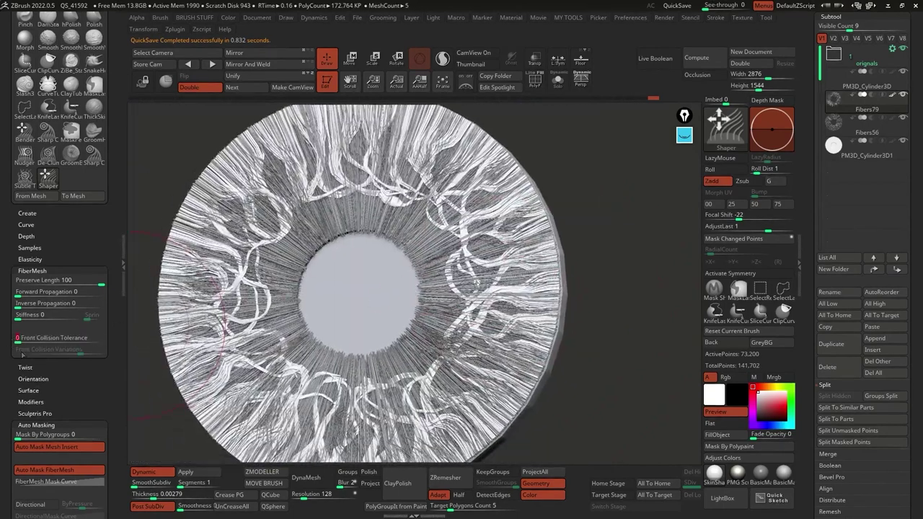
mouse_move(585, 263)
right_down()
mouse_move(581, 235)
mouse_move(562, 288)
right_up()
key(space)
click(501, 267)
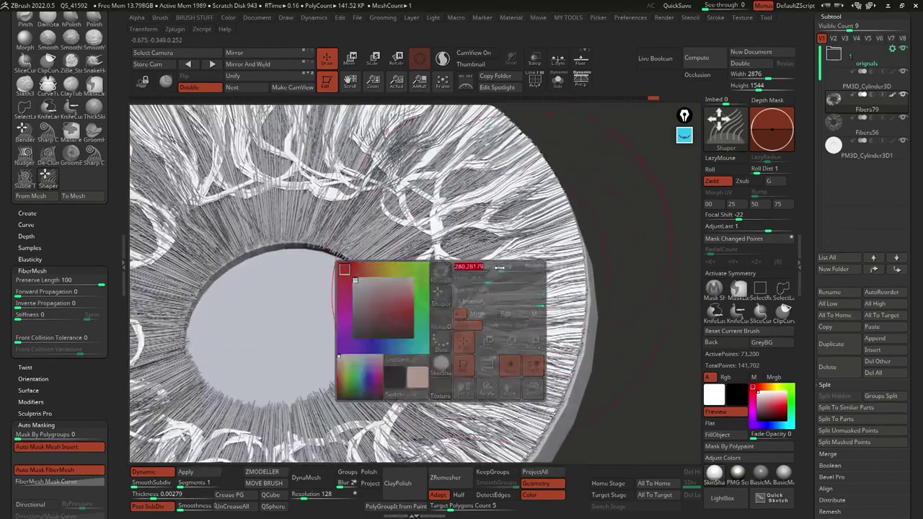
ctrl+right_drag(445, 274, 425, 248)
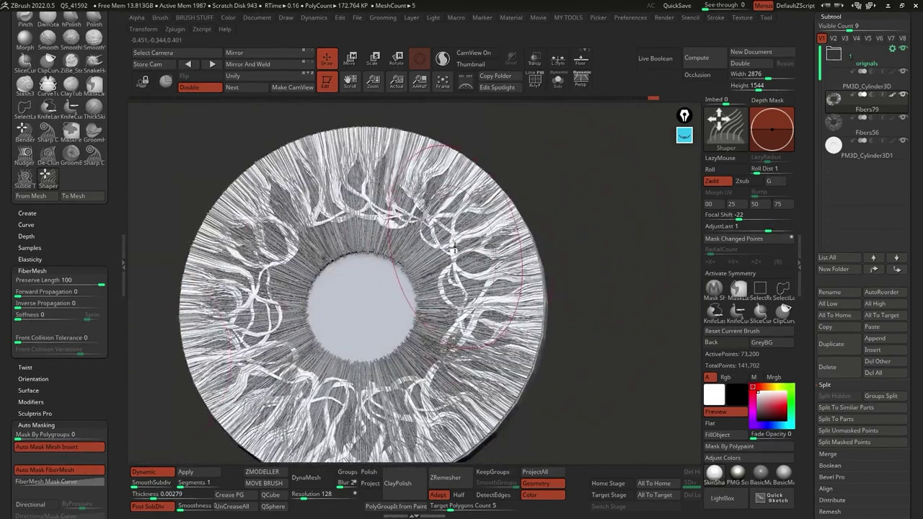
mouse_move(390, 232)
right_down()
mouse_move(404, 195)
mouse_move(360, 235)
mouse_move(341, 280)
mouse_move(386, 303)
mouse_move(520, 229)
mouse_move(509, 250)
right_up()
alt+right_drag(409, 368, 426, 342)
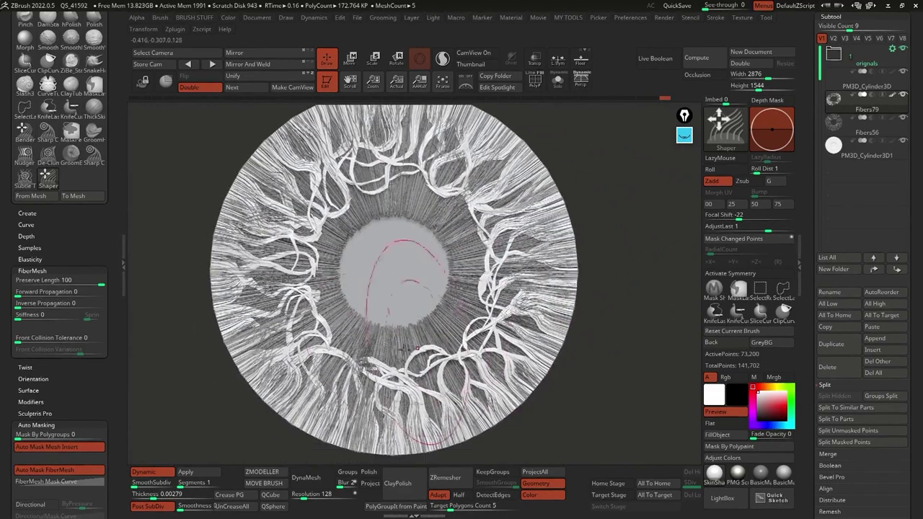
Select the Fibers56 subtool, turn on its polypaint display and hide the orignals folder.
click(876, 135)
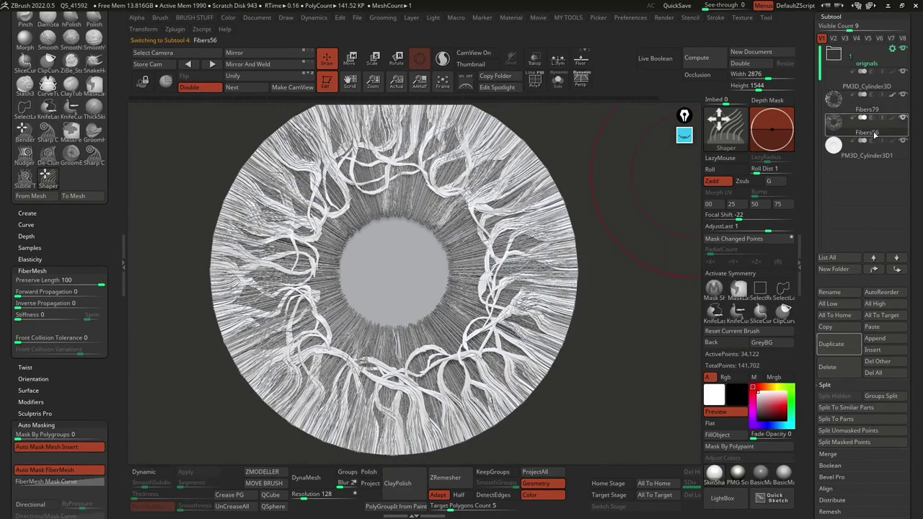
right_drag(539, 253, 560, 232)
ctrl+right_drag(560, 232, 570, 249)
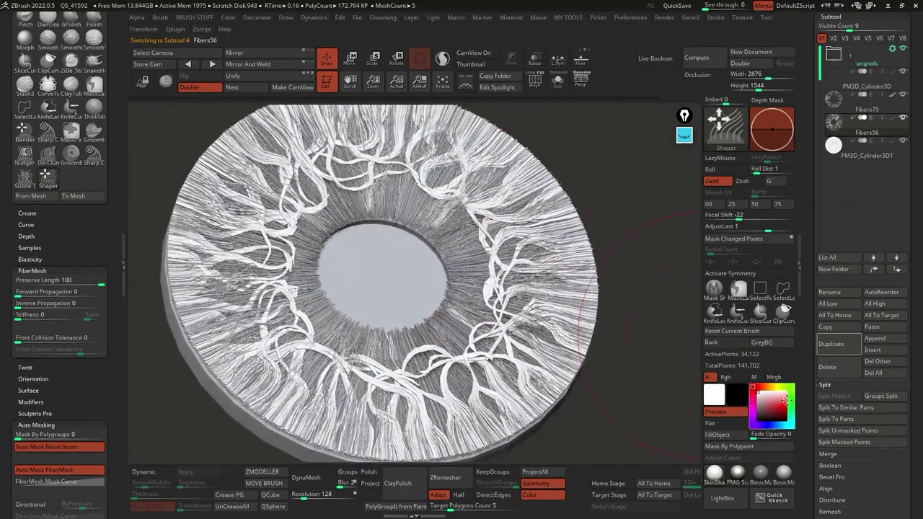
click(893, 119)
mouse_move(541, 179)
right_down()
mouse_move(493, 198)
mouse_move(501, 186)
right_up()
click(902, 97)
click(902, 96)
click(905, 48)
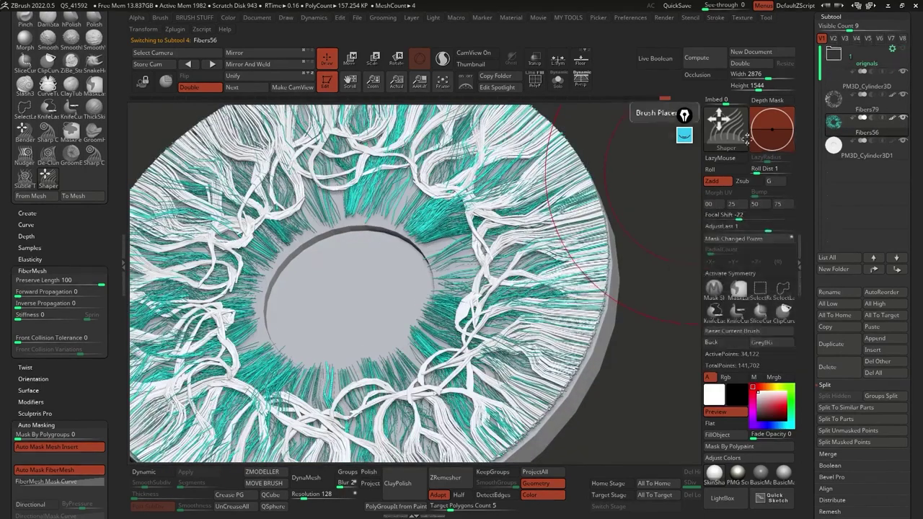
Shape the Fibers56 strands along one side of the iris with the Shaper brush.
mouse_move(511, 230)
alt+right_down()
mouse_move(535, 228)
mouse_move(482, 184)
alt+right_up()
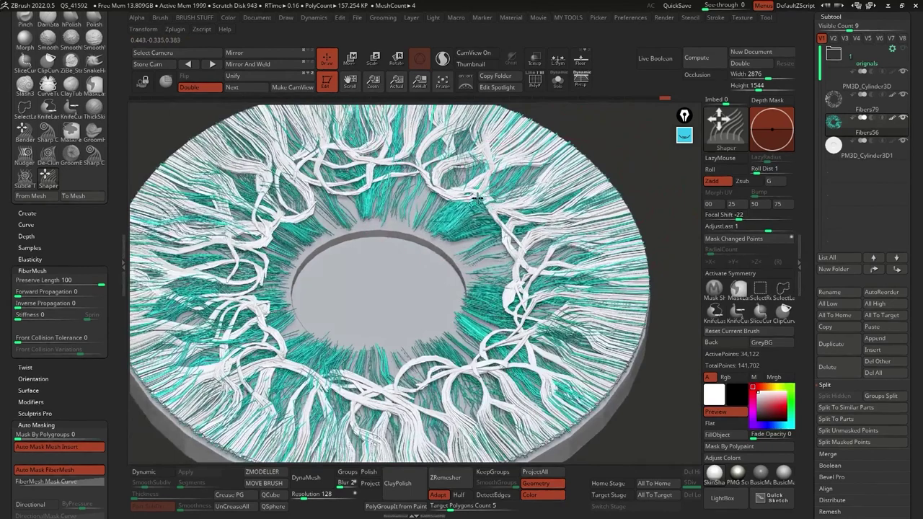
right_drag(438, 216, 423, 211)
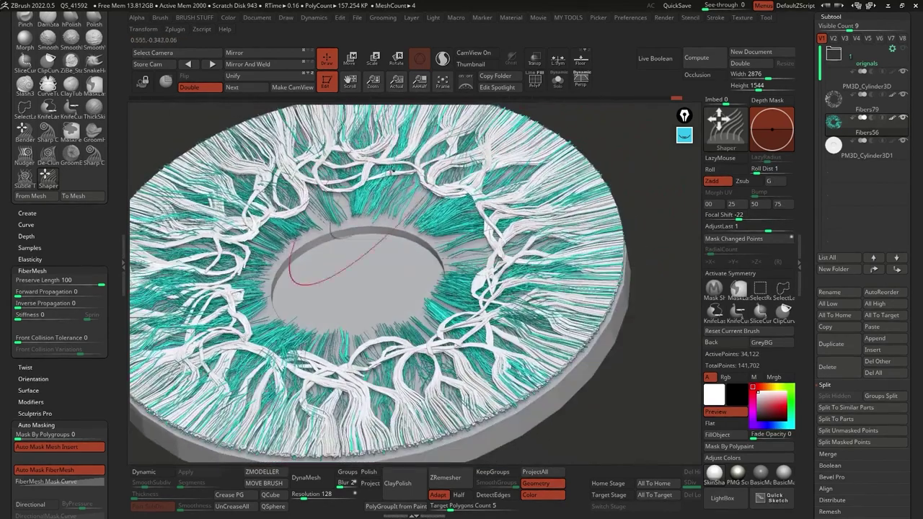
alt+right_drag(379, 186, 428, 192)
drag(229, 219, 282, 243)
drag(265, 317, 297, 337)
mouse_move(404, 302)
right_down()
mouse_move(565, 314)
mouse_move(541, 268)
mouse_move(573, 304)
mouse_move(508, 361)
right_up()
right_drag(550, 204, 463, 343)
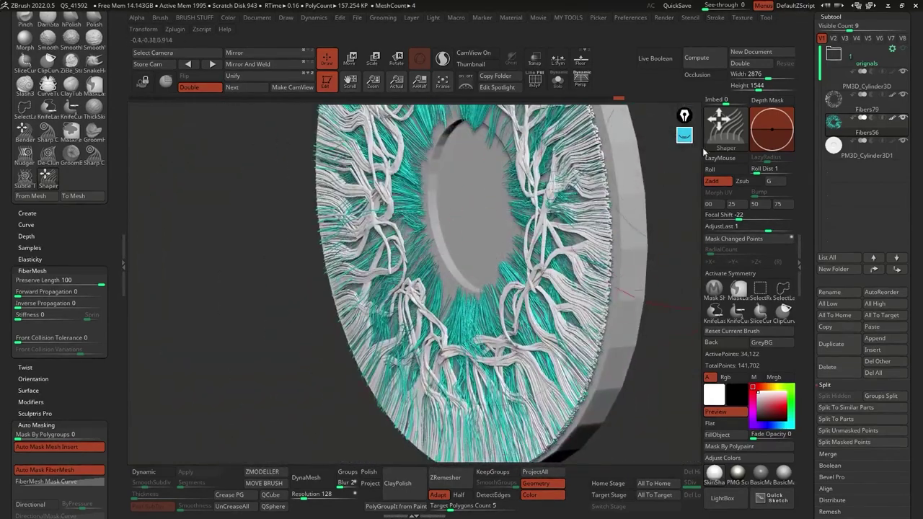
Continue shaping Fibers56 with Shaper strokes through the inner iris fibers around the pupil.
key(b)
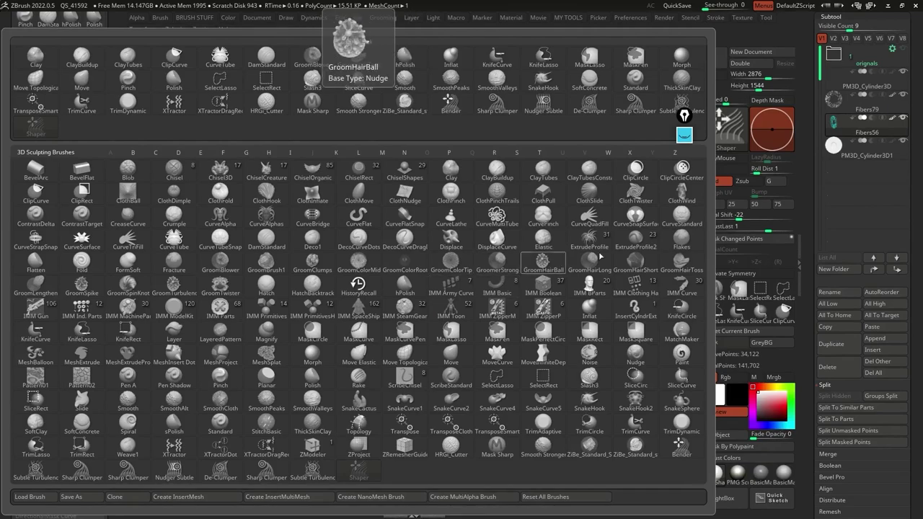
key(Escape)
right_drag(577, 238, 606, 248)
mouse_move(505, 314)
alt+right_down()
mouse_move(505, 238)
mouse_move(478, 323)
alt+right_up()
drag(504, 278, 480, 259)
drag(425, 307, 404, 297)
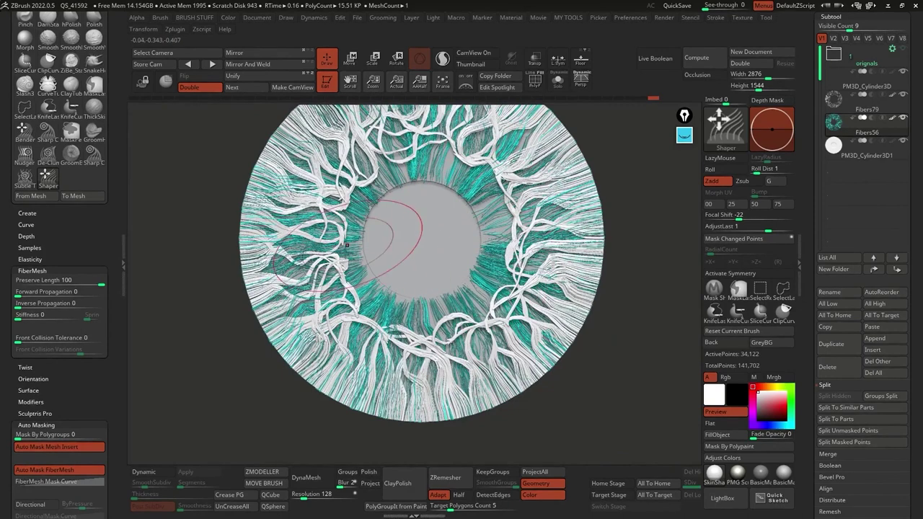
ctrl+right_drag(559, 263, 554, 316)
alt+right_drag(554, 316, 538, 338)
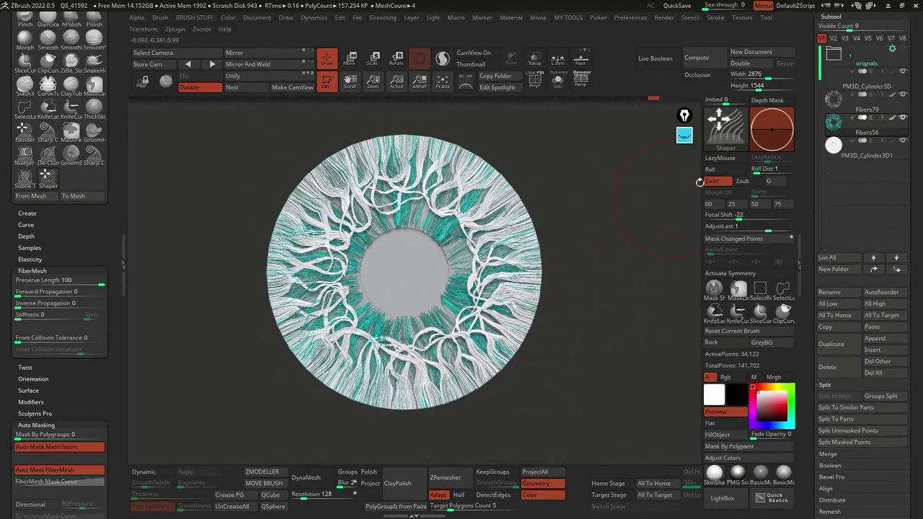
Turn off polypaint on Fibers56 and fill the Fibers79 subtool with a solid red.
click(862, 116)
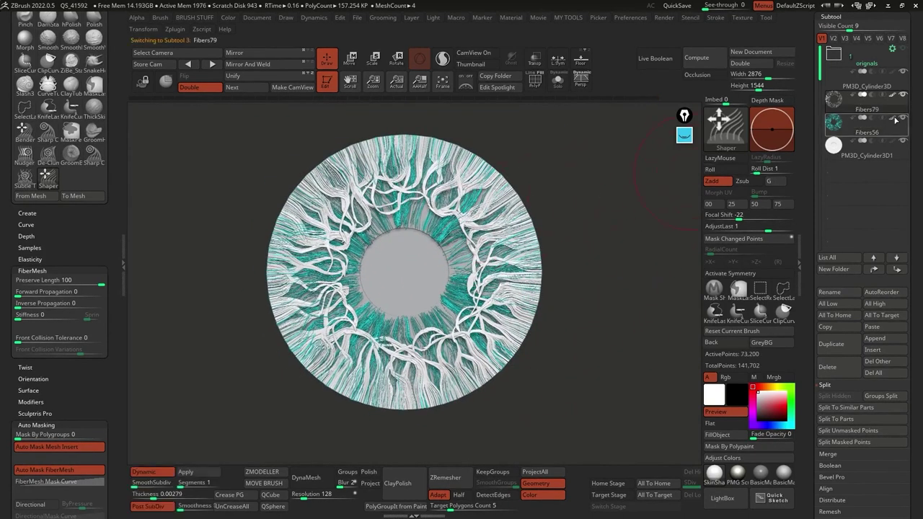
click(785, 408)
click(717, 435)
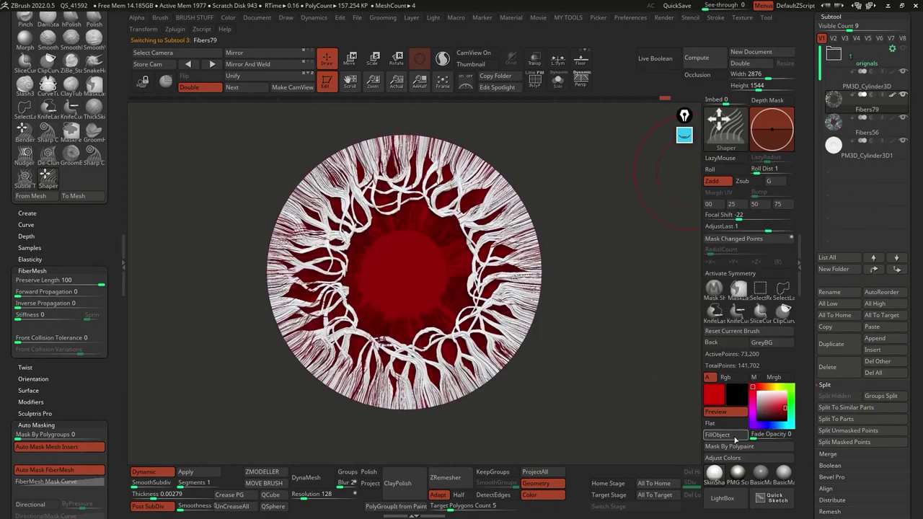
click(734, 439)
Reset the main color to white and shape the red Fibers79 strands around the whole inner ring.
click(753, 405)
click(758, 392)
mouse_move(530, 247)
alt+right_down()
mouse_move(533, 281)
mouse_move(532, 255)
alt+right_up()
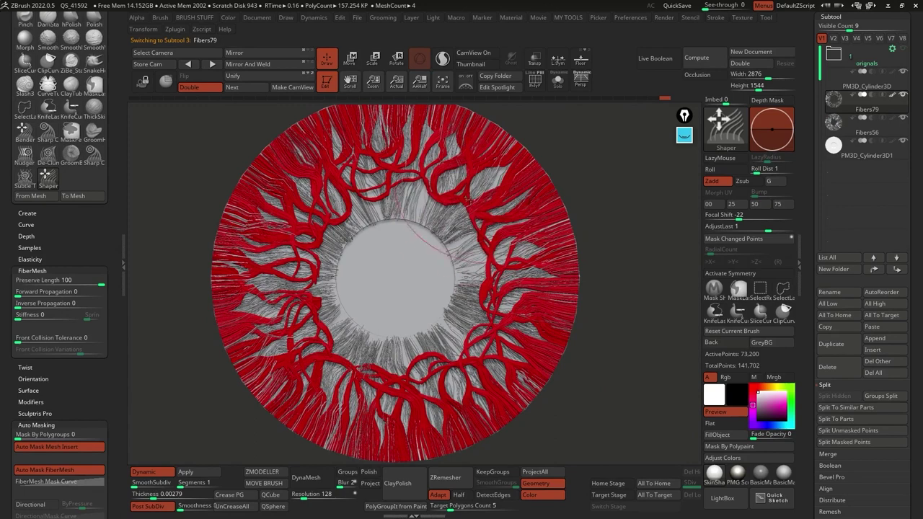
mouse_move(437, 192)
mouse_down()
mouse_move(405, 160)
mouse_move(361, 191)
mouse_up()
mouse_move(320, 237)
mouse_down()
mouse_move(310, 282)
mouse_move(319, 330)
mouse_move(346, 368)
mouse_up()
drag(404, 378, 477, 347)
mouse_move(491, 253)
mouse_down()
mouse_move(497, 287)
mouse_move(479, 367)
mouse_up()
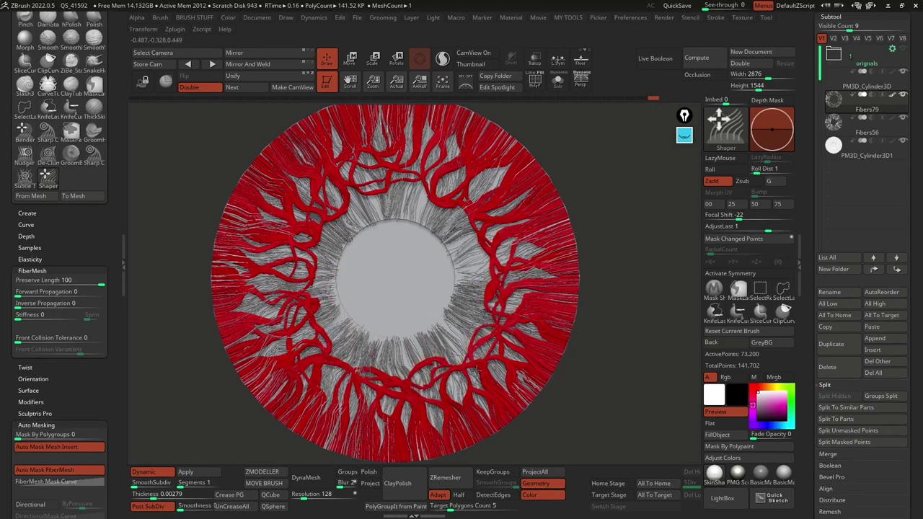
alt+drag(606, 238, 558, 299)
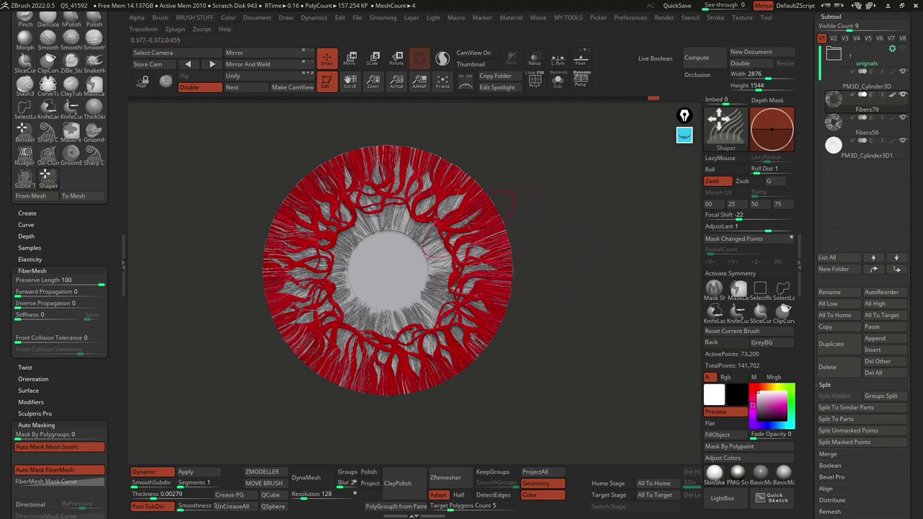
alt+drag(554, 235, 604, 325)
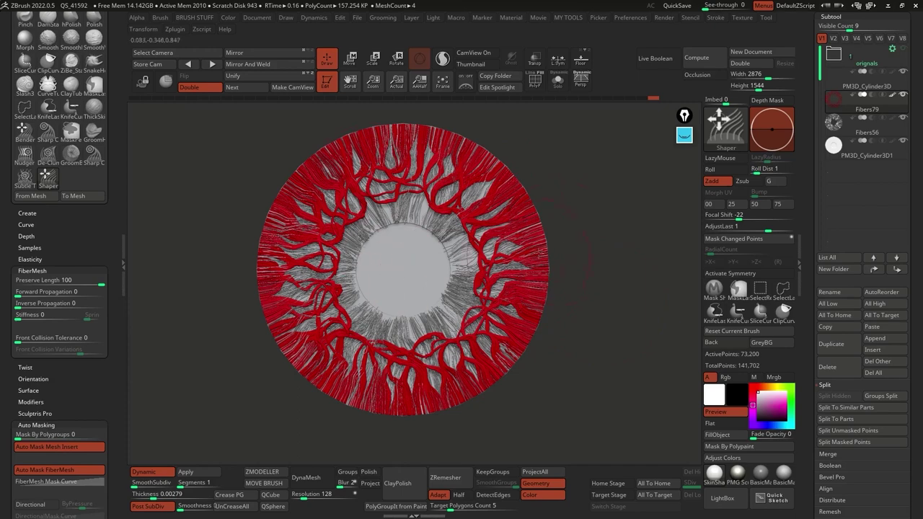
Turn off the polypaint display on Fibers79 and keep the main color white.
click(763, 400)
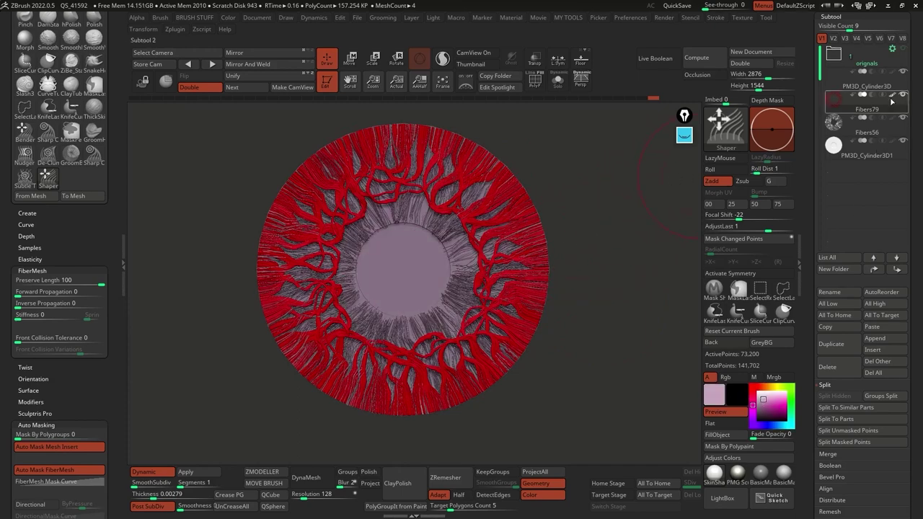
click(892, 95)
ctrl+right_drag(688, 306, 709, 318)
click(757, 392)
ctrl+right_drag(589, 332, 538, 238)
alt+right_drag(479, 268, 540, 266)
drag(536, 290, 555, 341)
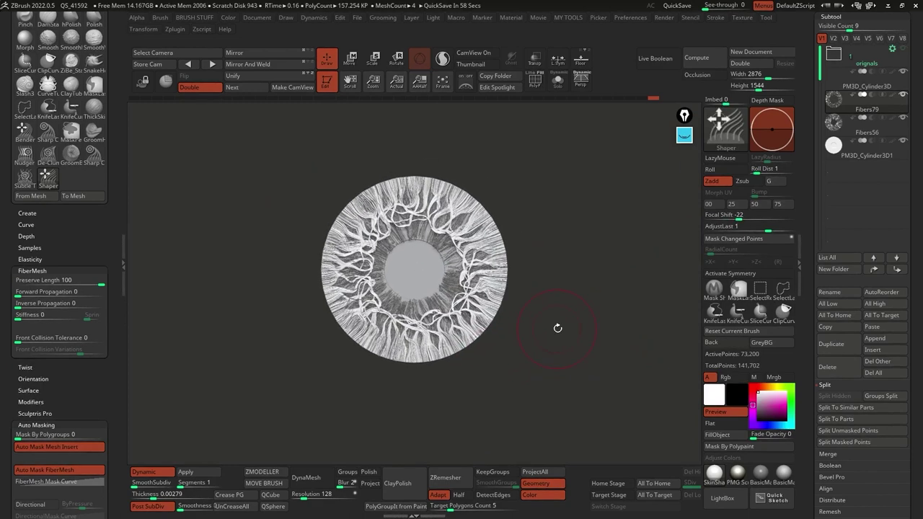
Duplicate the Fibers79 subtool and isolate the copy with Solo.
alt+drag(547, 240, 540, 317)
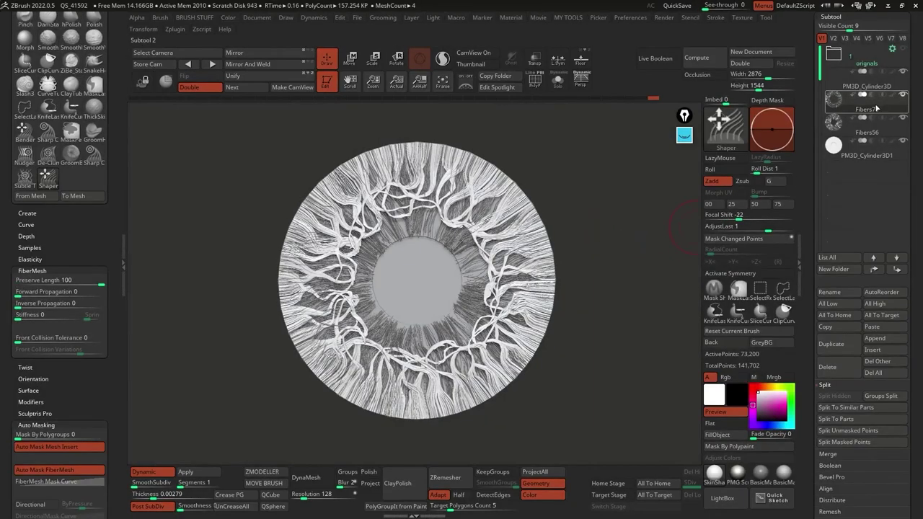
click(843, 344)
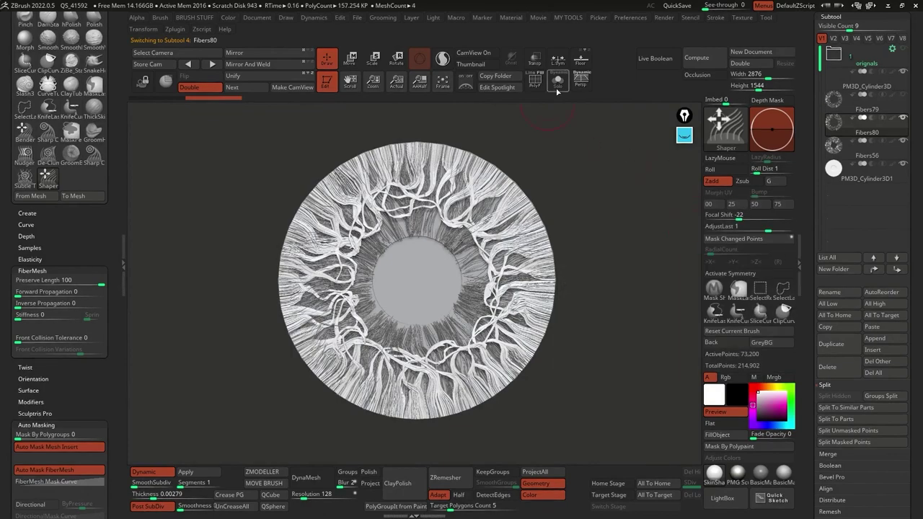
click(555, 85)
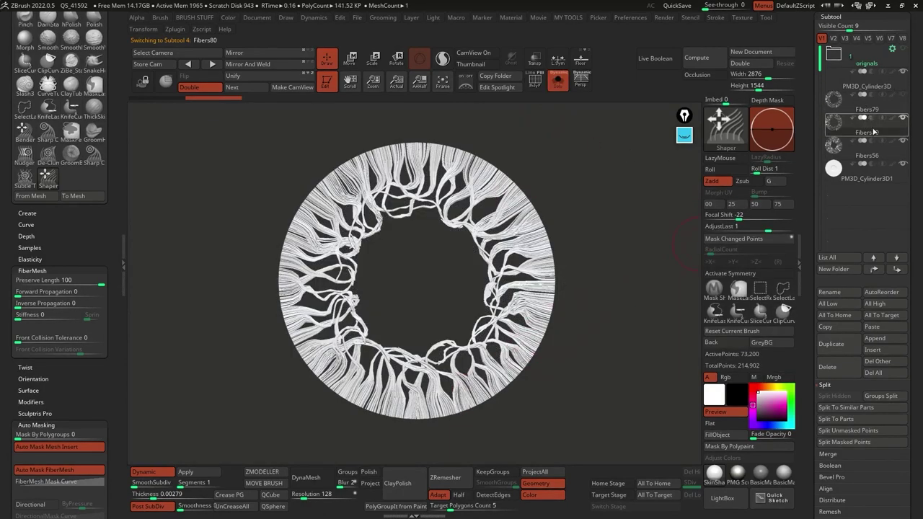
Turn on the PolyFrame display for the isolated Fibers80 strands.
ctrl+right_drag(532, 246, 605, 309)
alt+right_drag(663, 310, 619, 311)
drag(807, 274, 737, 199)
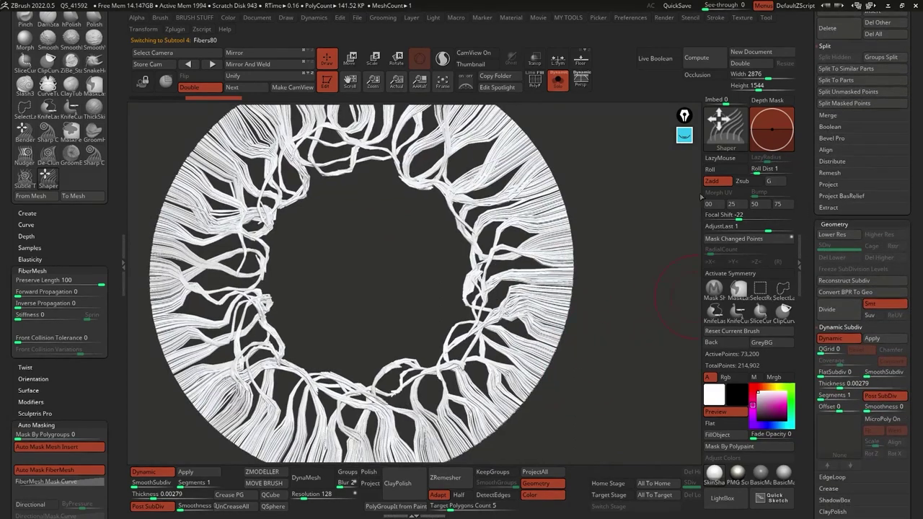
click(534, 82)
alt+right_drag(601, 249, 819, 287)
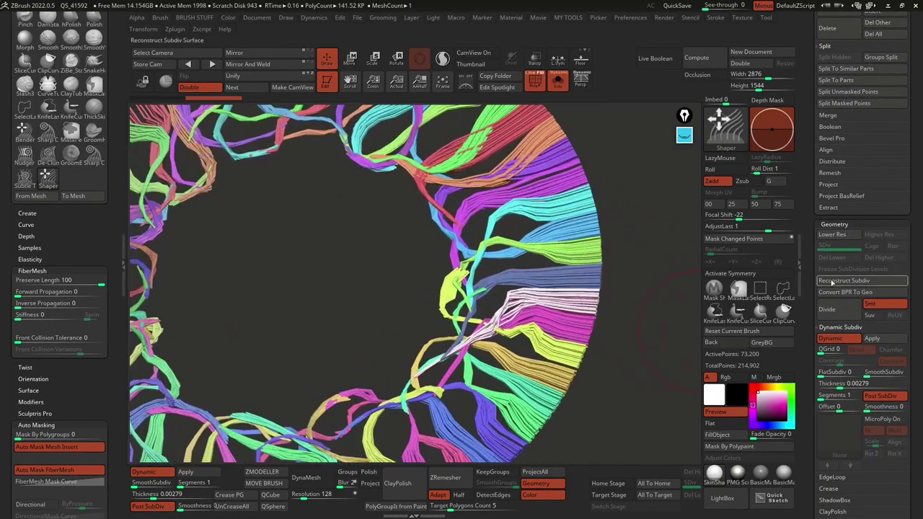
Set the Dynamic Subdiv thickness of Fibers80 to 0.00408 and apply it to the mesh.
drag(807, 305, 797, 285)
mouse_move(654, 312)
right_down()
mouse_move(638, 299)
mouse_move(652, 302)
right_up()
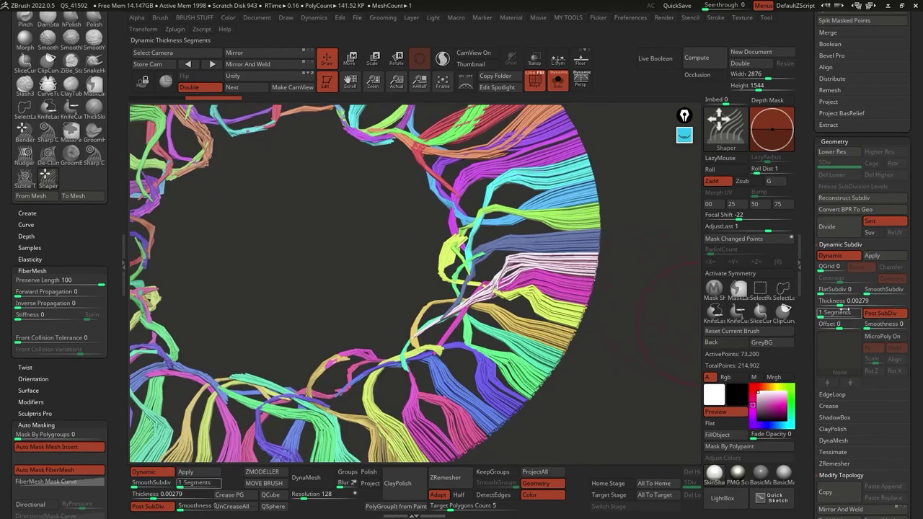
mouse_move(838, 303)
mouse_down()
mouse_move(822, 303)
mouse_move(843, 302)
mouse_up()
drag(634, 341, 646, 350)
drag(842, 303, 841, 303)
alt+drag(546, 281, 608, 304)
mouse_move(527, 203)
ctrl+right_down()
mouse_move(532, 245)
mouse_move(530, 183)
mouse_move(510, 228)
ctrl+right_up()
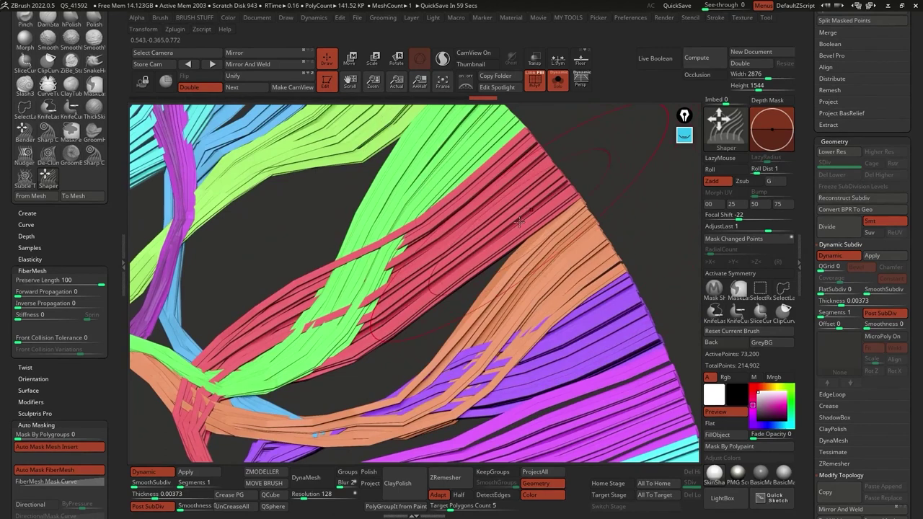
scroll(518, 223, down, 8)
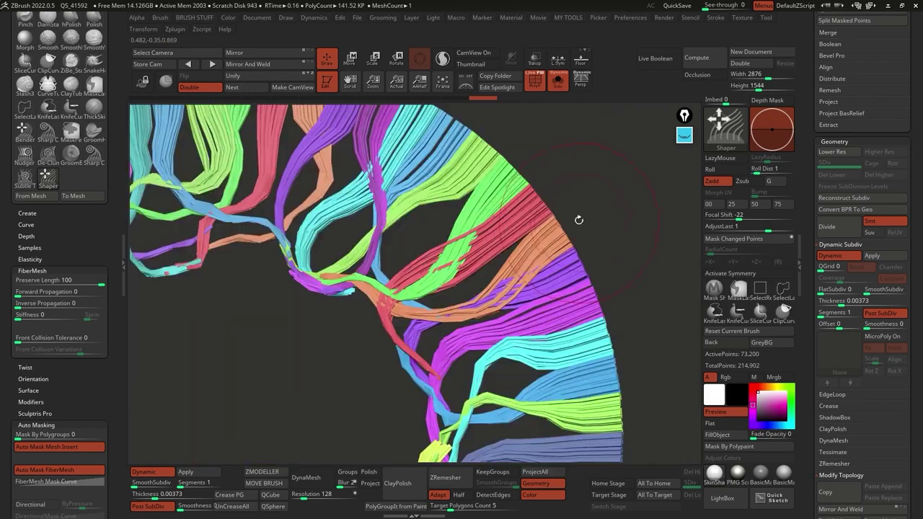
drag(845, 303, 841, 303)
key(f)
key(shift)
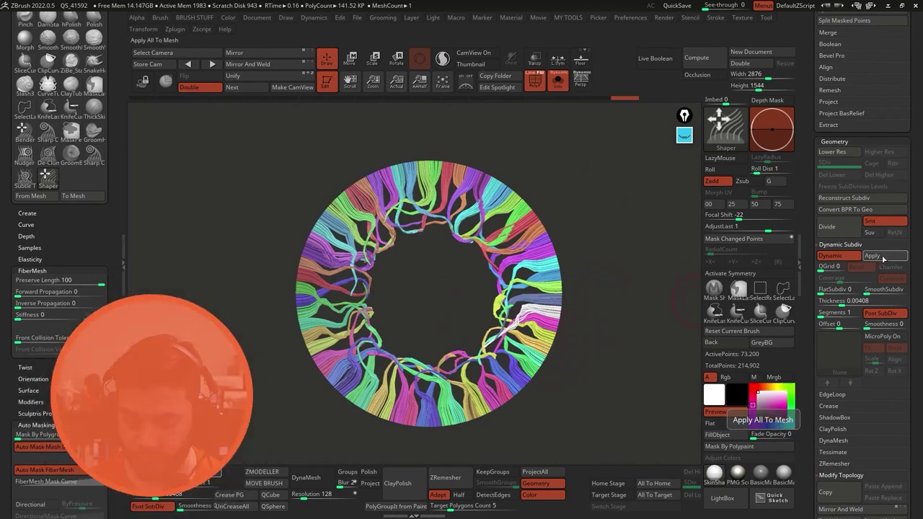
click(873, 256)
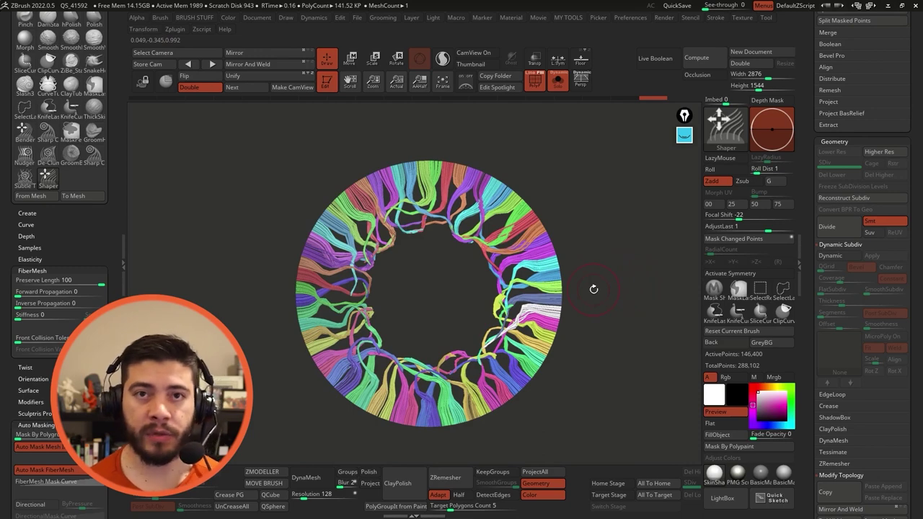
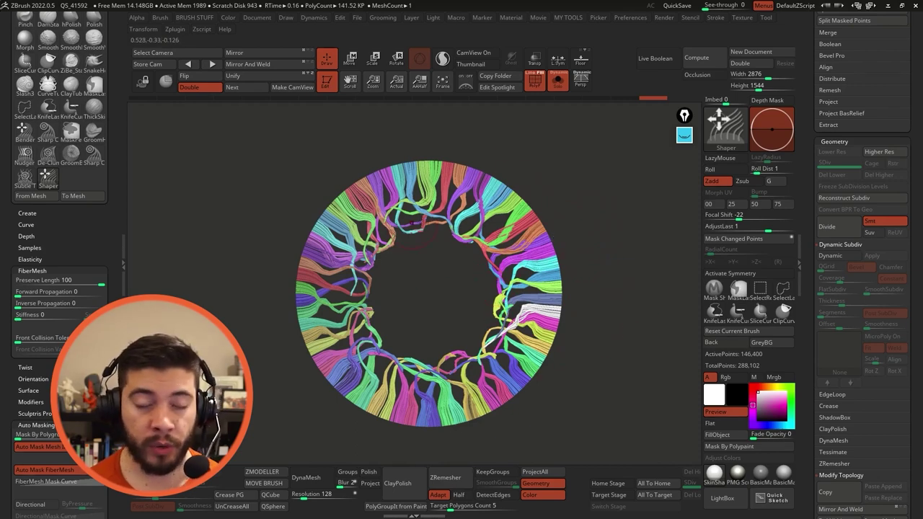
Try pulling the outer strands across the pupil with the Sharp Clumper brush and undo the stroke.
click(724, 128)
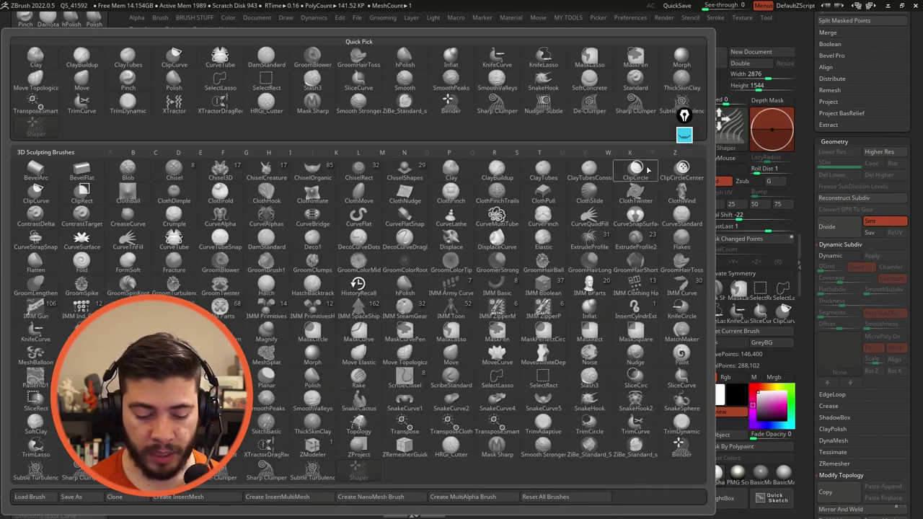
click(499, 108)
key(space)
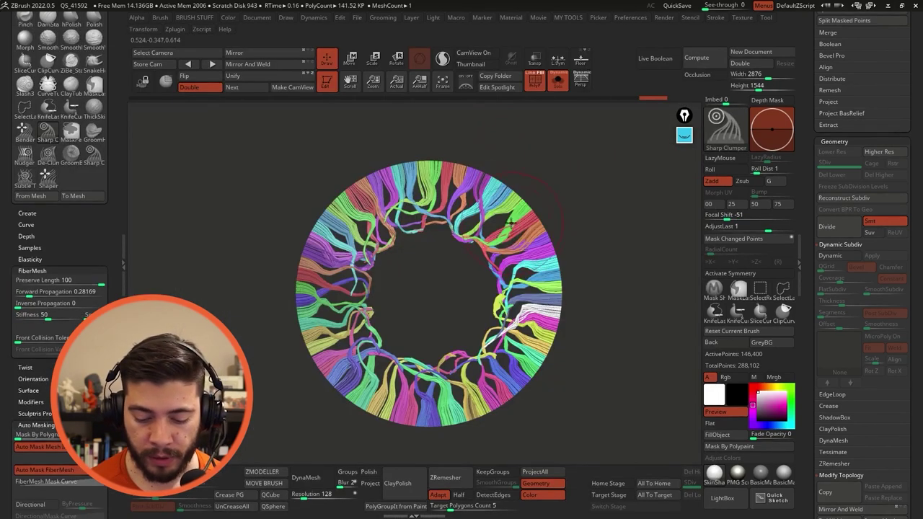
mouse_move(501, 238)
mouse_down()
mouse_move(463, 257)
mouse_move(382, 341)
mouse_up()
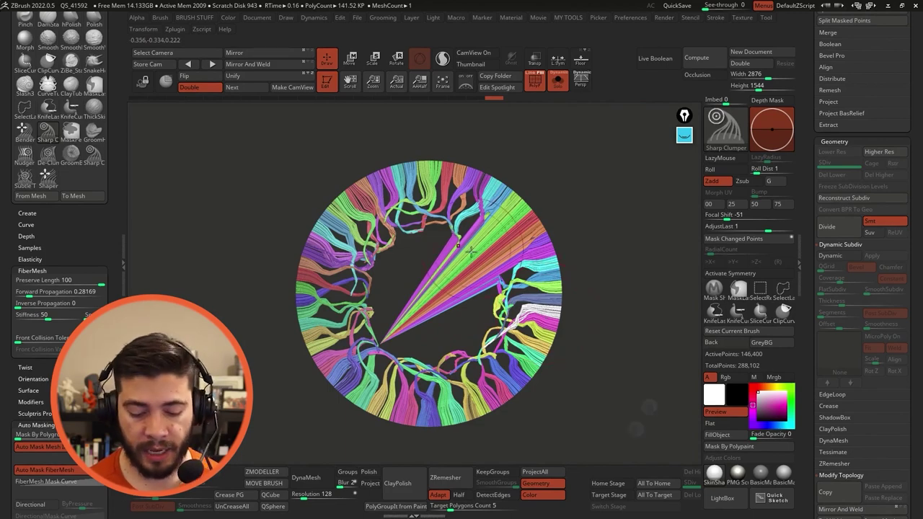
key(ctrl+z)
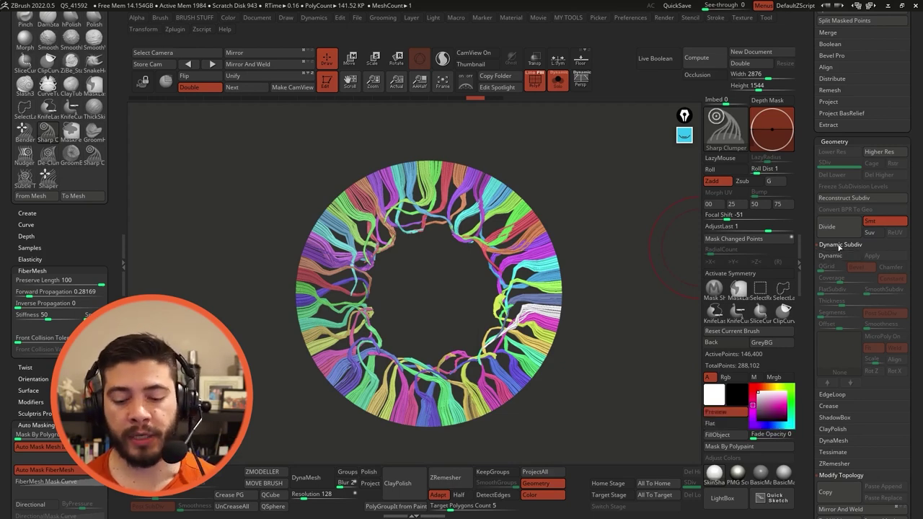
Merge all Fibers80 strands into a single polygroup and open the DynaMesh settings.
drag(593, 326, 580, 336)
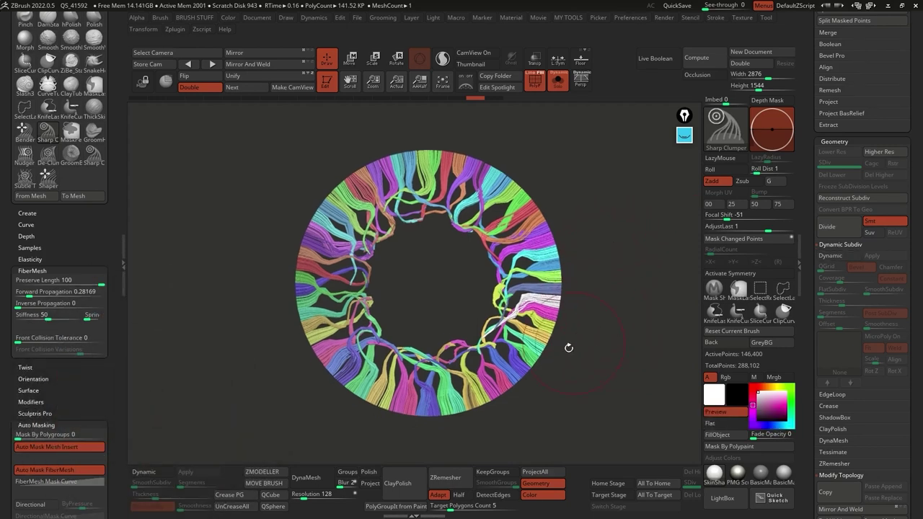
key(shift+f)
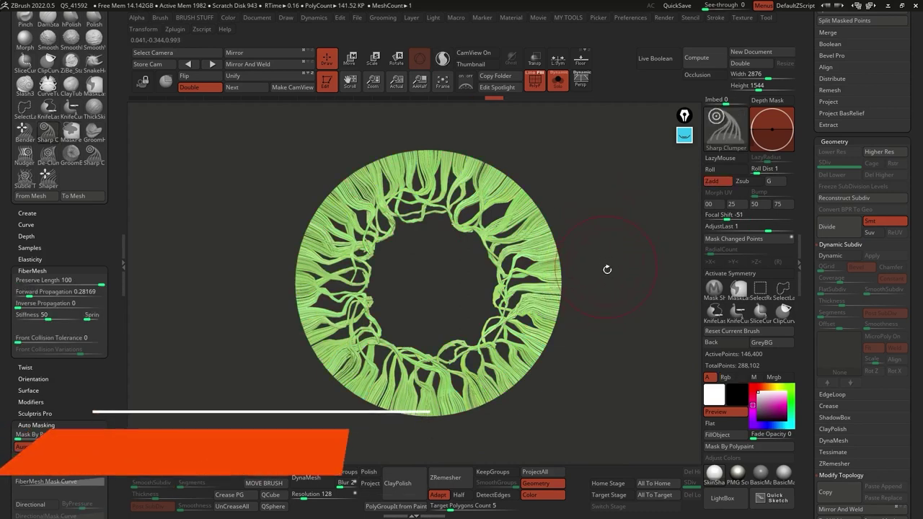
key(space)
alt+drag(619, 250, 624, 272)
drag(810, 151, 810, 60)
click(848, 347)
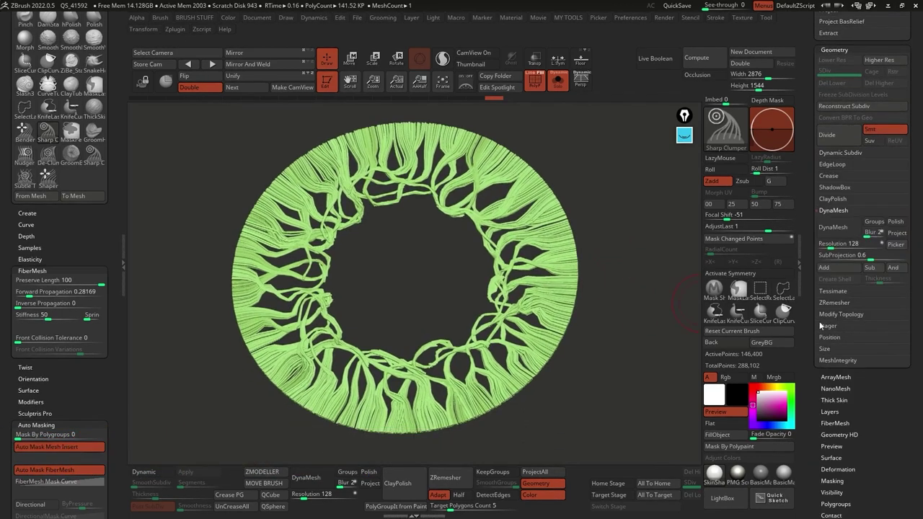
Try remeshing the strands with DynaMesh at resolution 128, check the wireframe density and undo the remesh.
drag(807, 302, 811, 272)
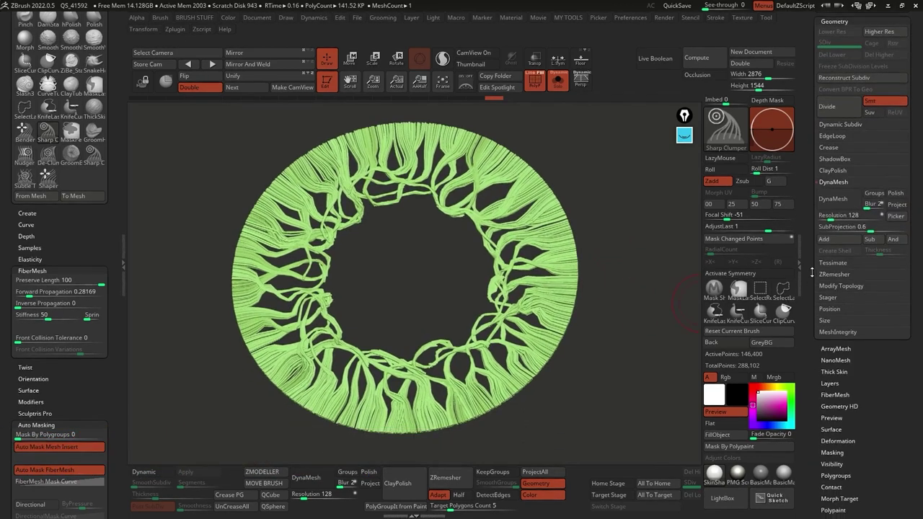
click(833, 199)
drag(624, 279, 610, 309)
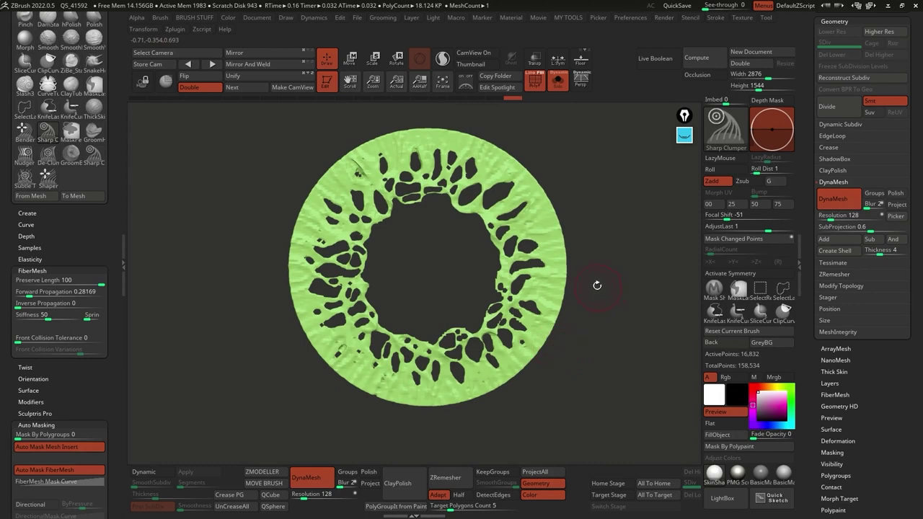
key(f)
click(533, 77)
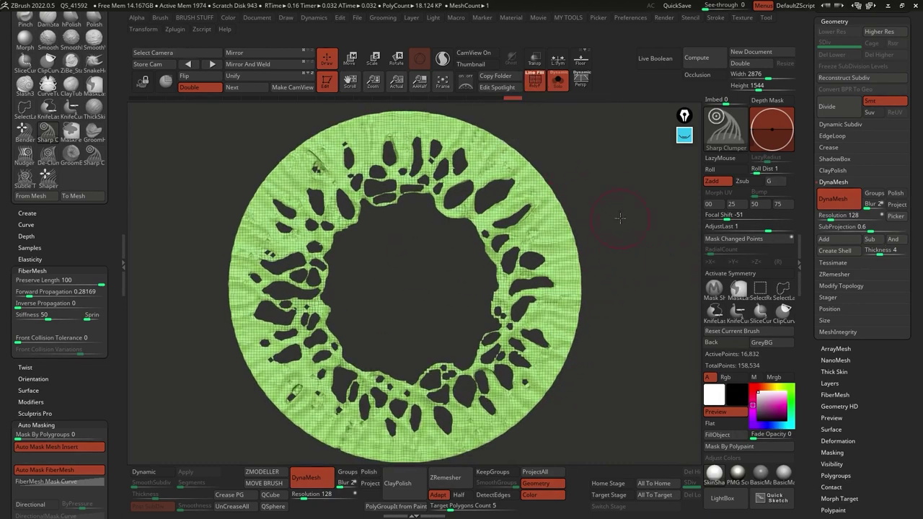
drag(617, 212, 587, 165)
key(ctrl+z)
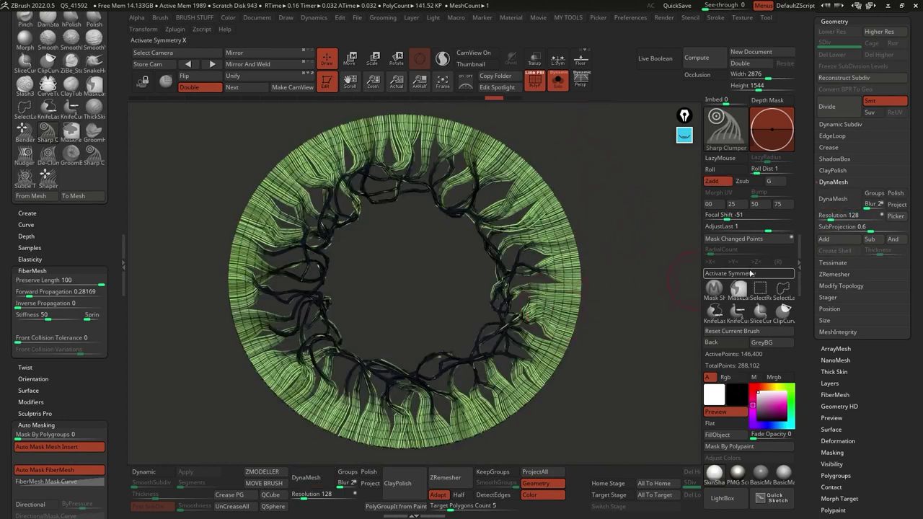
Remesh the Fibers80 strands with DynaMesh at resolution 256 and turn off the PolyFrame display.
click(834, 217)
text(256)
click(838, 199)
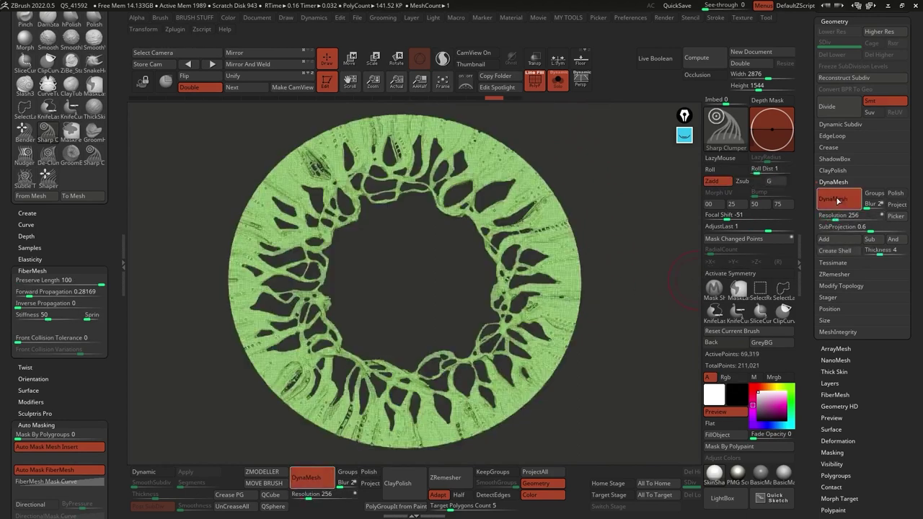
key(shift+f)
drag(621, 258, 602, 213)
Slightly inflate the fused strands with the Inflate deformation and re-DynaMesh them.
drag(857, 359, 856, 153)
shift+click(848, 231)
drag(863, 72, 863, 60)
scroll(864, 108, down, 1)
scroll(865, 302, down, 1)
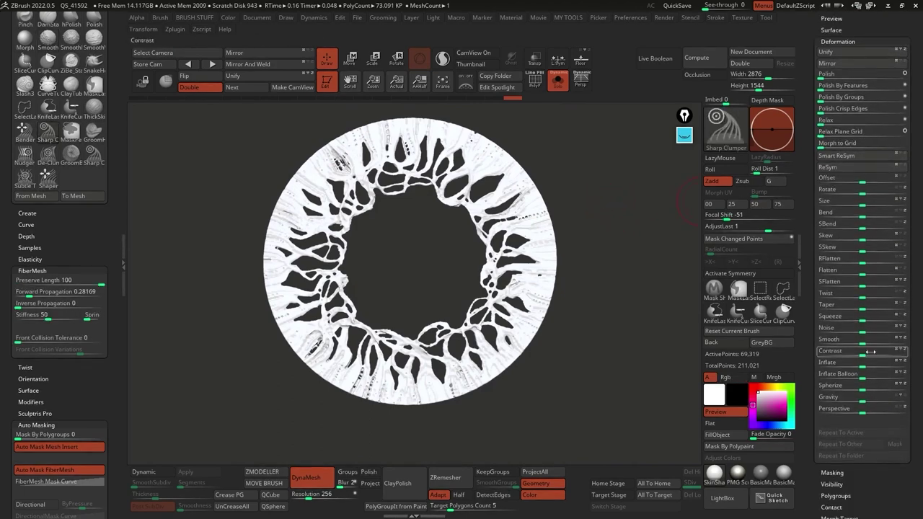
drag(862, 363, 866, 366)
key(ctrl)
ctrl+drag(592, 173, 597, 272)
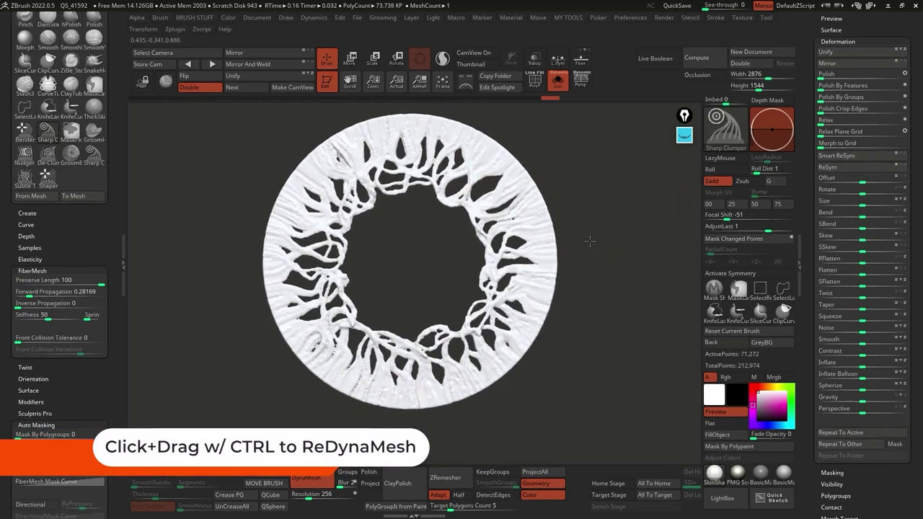
mouse_move(569, 213)
mouse_down()
mouse_move(581, 183)
mouse_move(632, 218)
mouse_move(569, 212)
mouse_up()
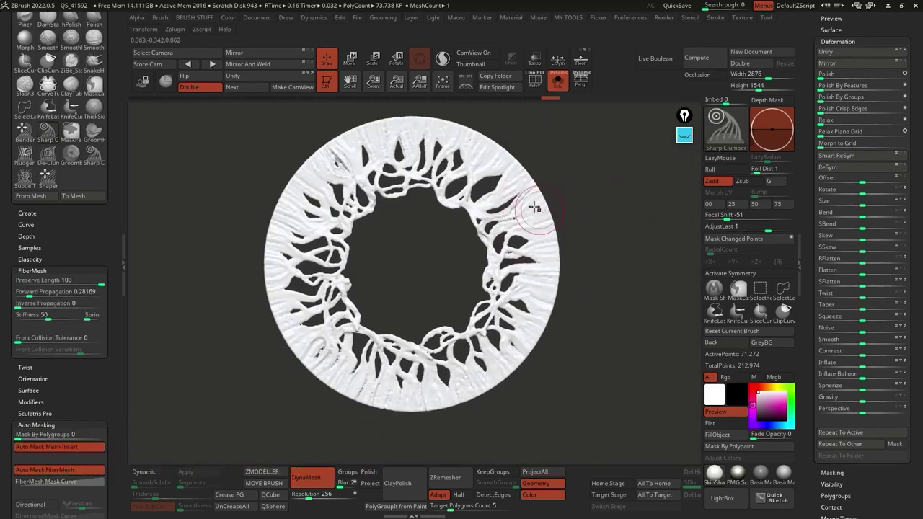
Turn off Solo to show the full iris and switch to a grey basic material.
click(559, 81)
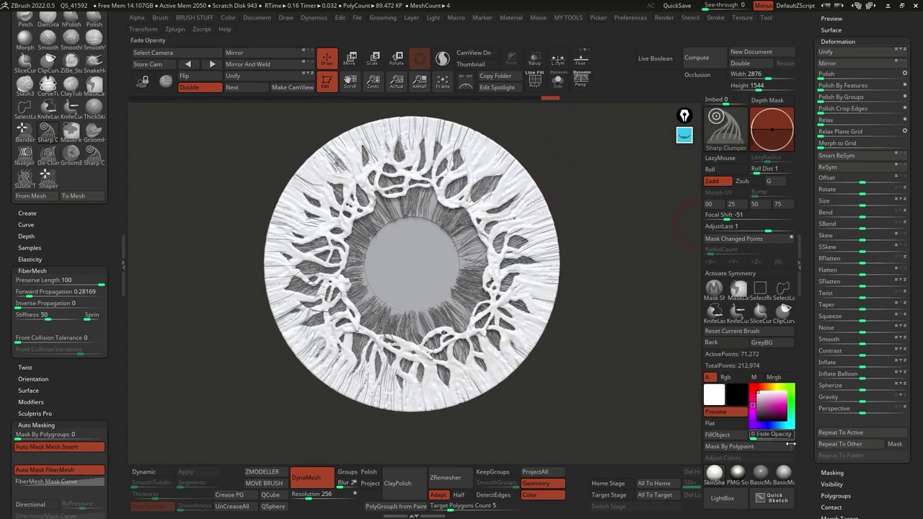
click(784, 474)
alt+drag(589, 249, 605, 227)
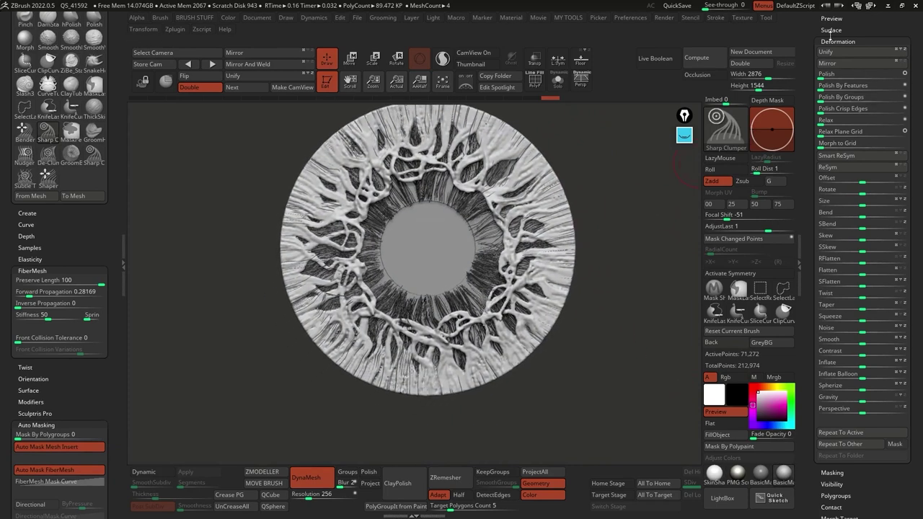
Open the Surface settings and sample a dark red as the secondary color.
click(831, 31)
drag(840, 45, 840, 334)
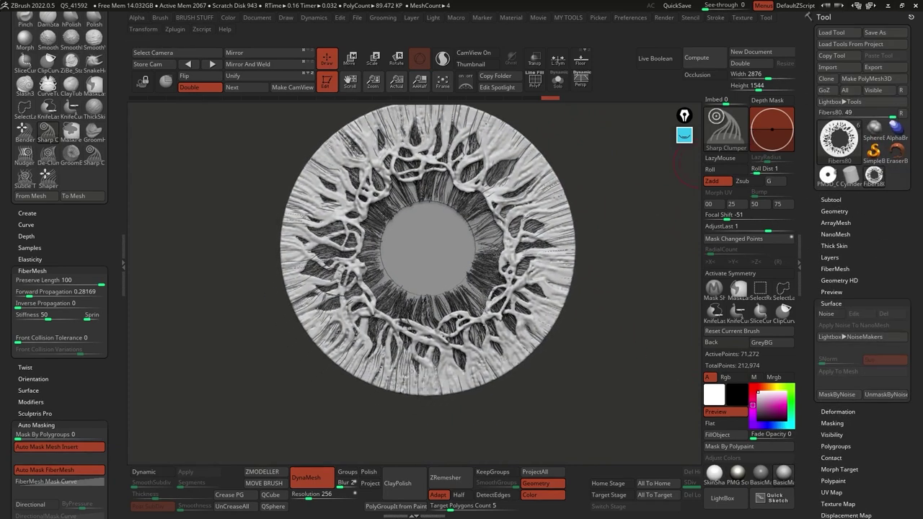
key(c)
click(627, 241)
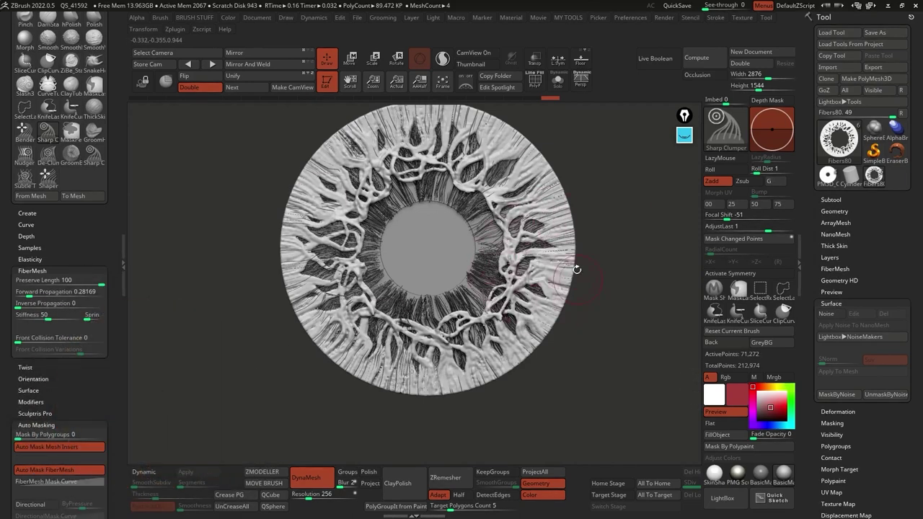
drag(606, 265, 603, 271)
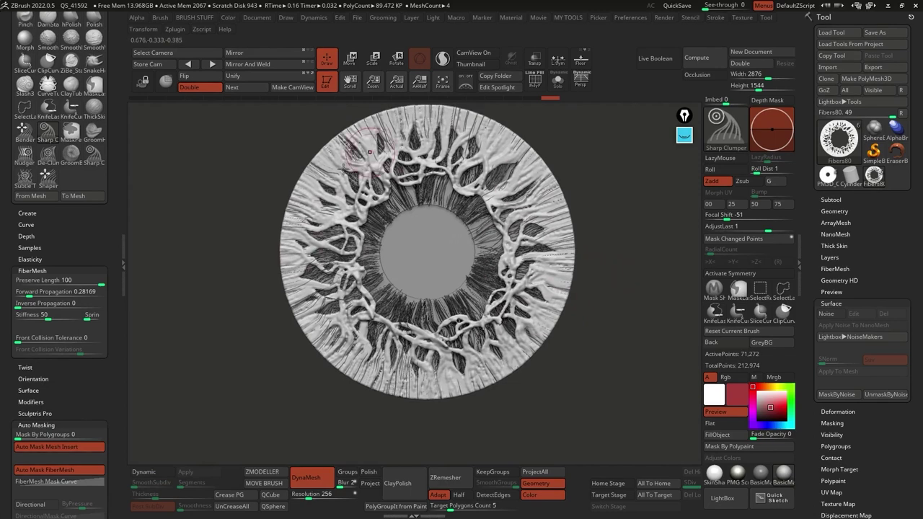
Choose the Move brush and set the DynaMesh resolution to 376 to remesh the Fibers80 layer.
drag(533, 286, 557, 312)
key(b)
key(m)
key(v)
click(305, 497)
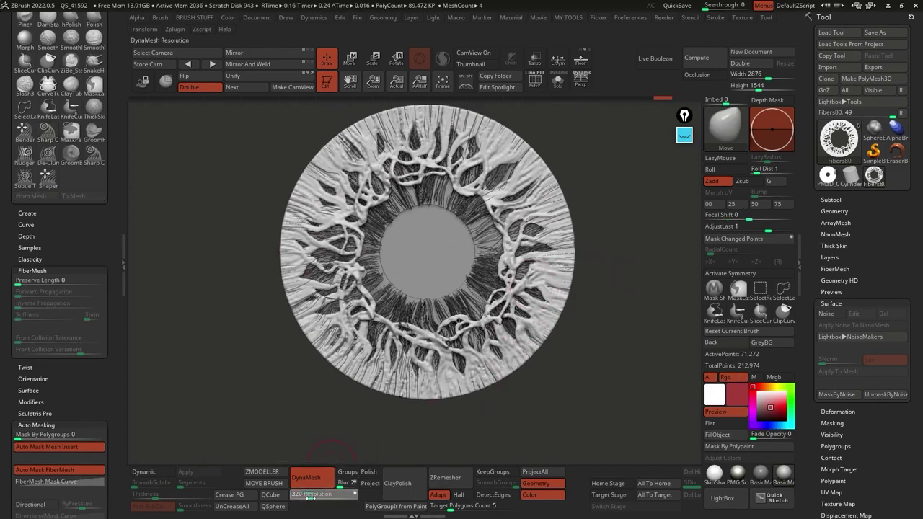
key(Return)
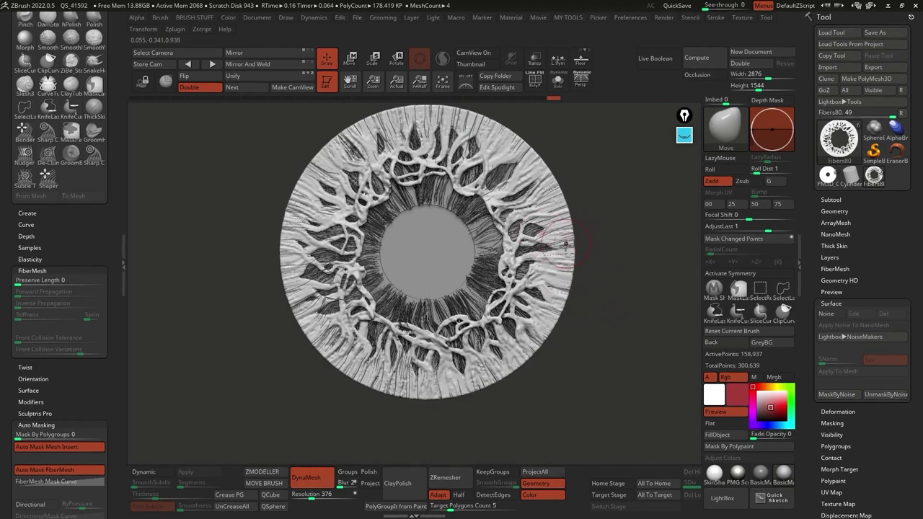
Select the Fibers56 subtool, isolate it with Solo and turn on its polypaint.
click(835, 199)
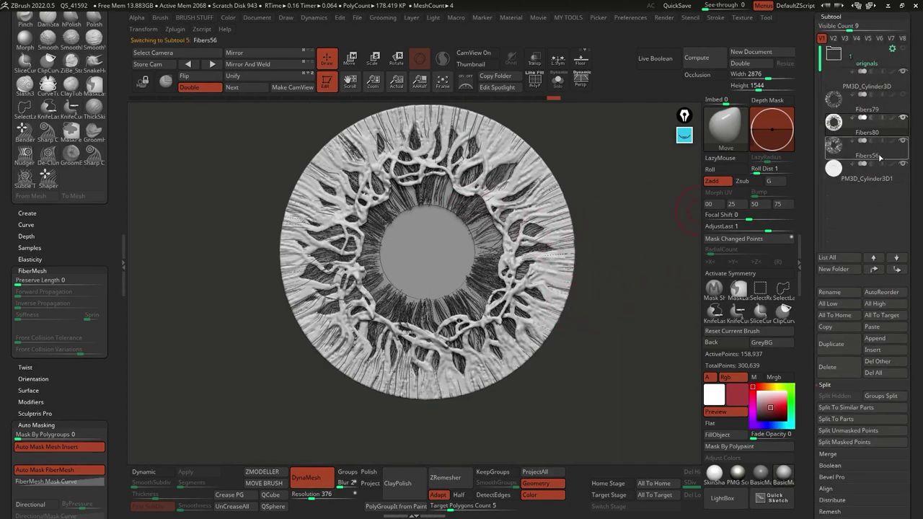
click(557, 81)
click(892, 141)
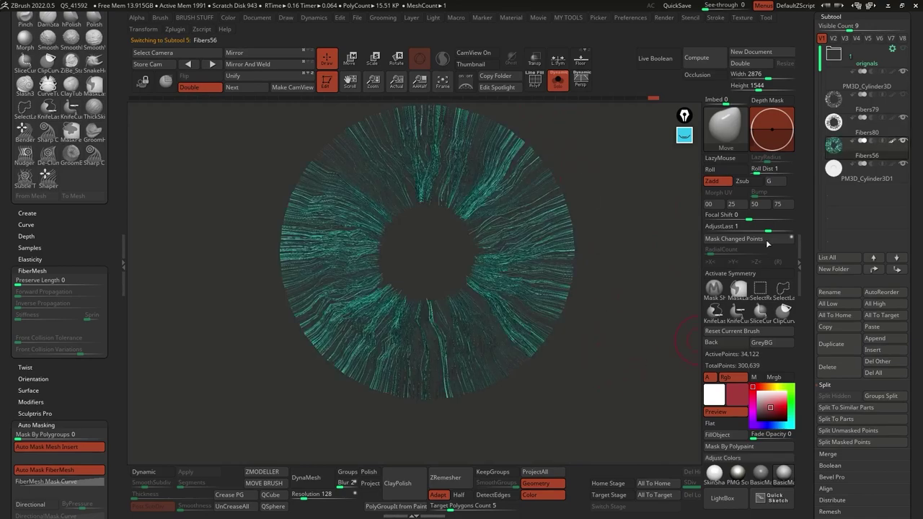
Enable Dynamic Subdiv on the Fibers56 strands and set their thickness to about 0.0011.
ctrl+right_drag(541, 213, 777, 263)
drag(810, 281, 812, 167)
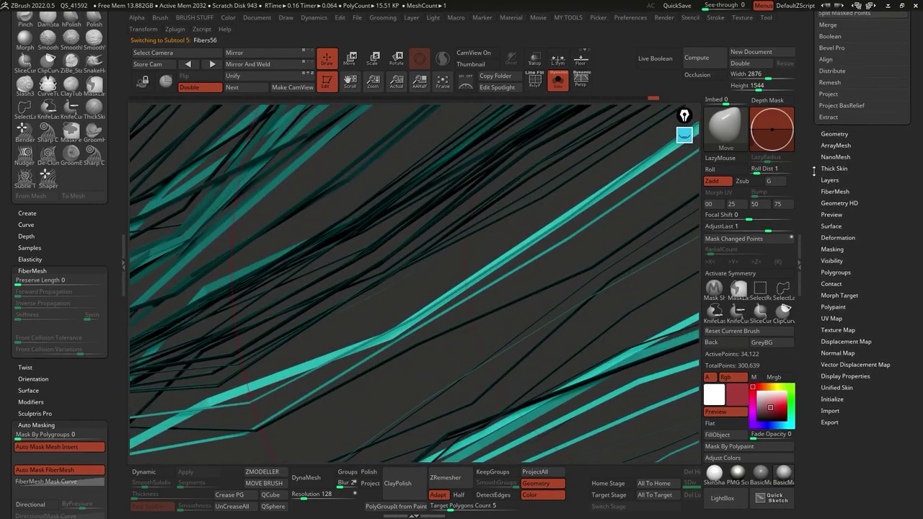
shift+click(846, 134)
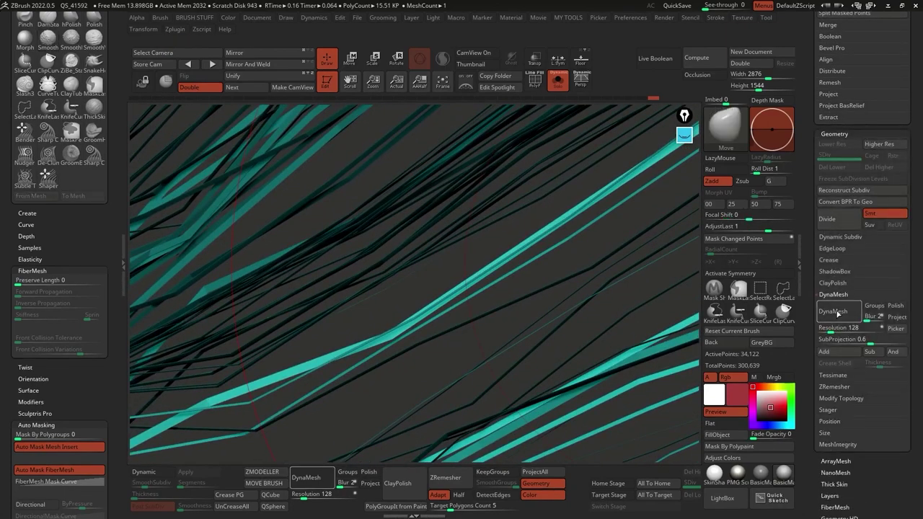
click(840, 237)
click(829, 247)
drag(875, 285, 825, 296)
drag(823, 296, 835, 294)
ctrl+right_drag(593, 265, 409, 357)
ctrl+right_drag(535, 245, 406, 185)
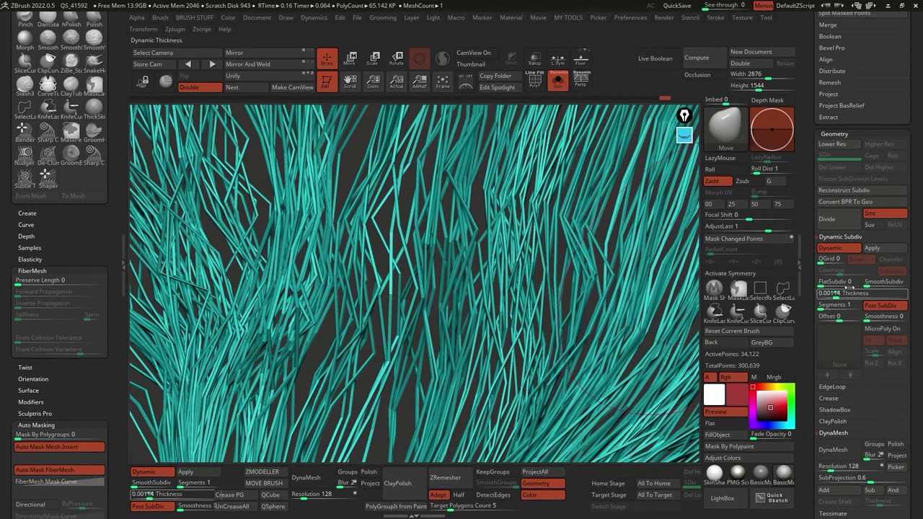
Raise the Fibers56 strands' smooth subdivision level and set their dynamic thickness to 0.00227.
click(872, 285)
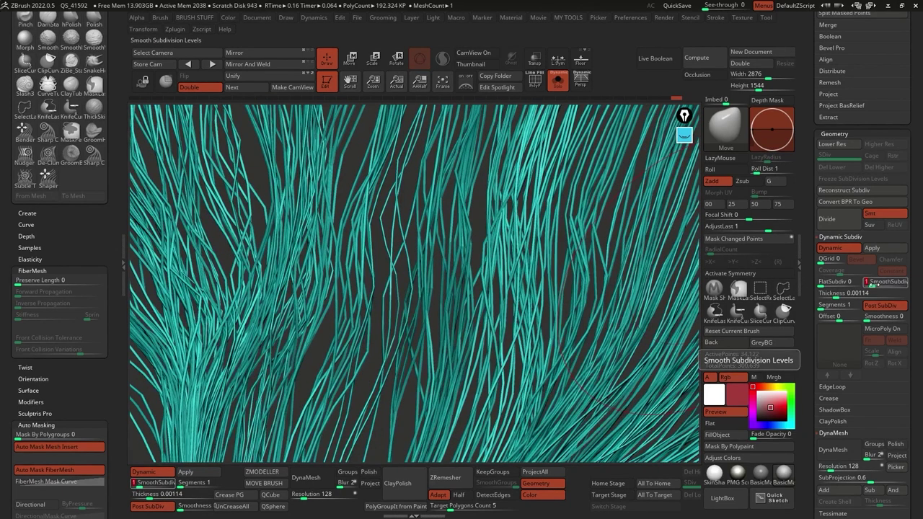
click(882, 285)
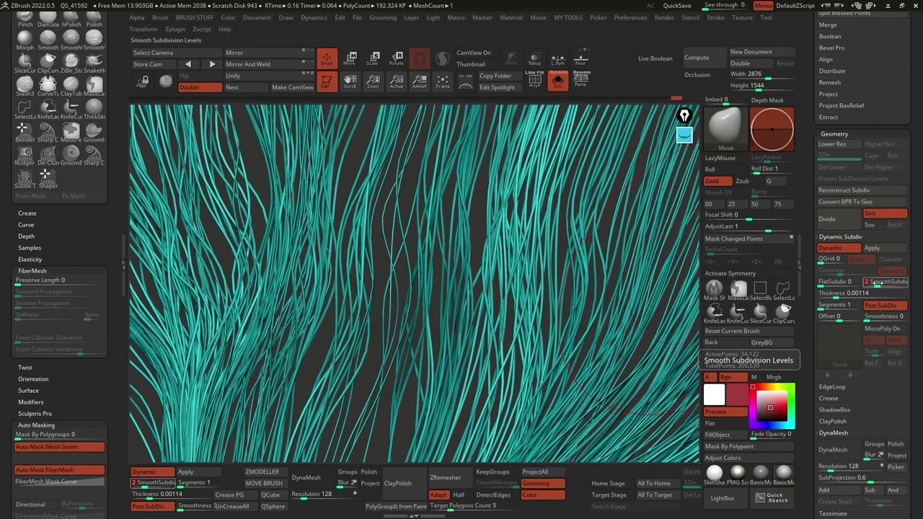
click(838, 296)
alt+right_drag(607, 317, 534, 296)
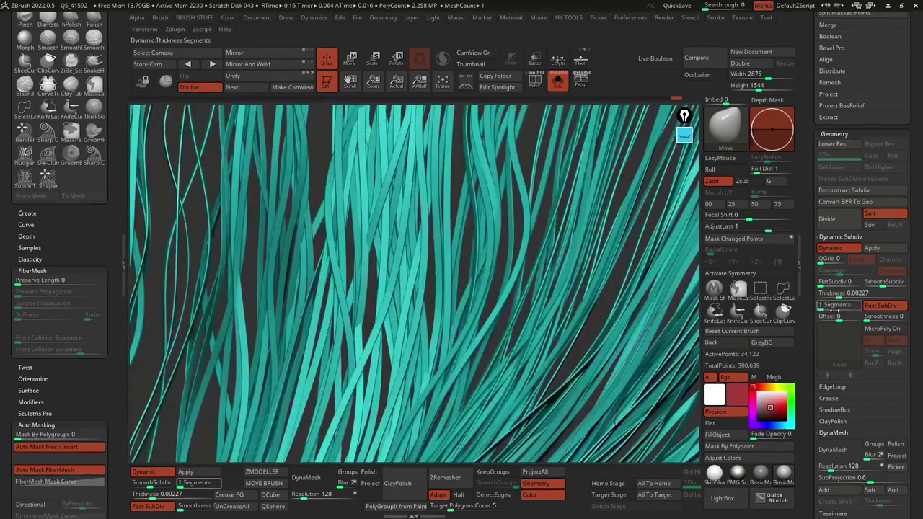
Turn off Post SubDiv on the Fibers56 strands and compare the rounded look with the option enabled.
click(881, 308)
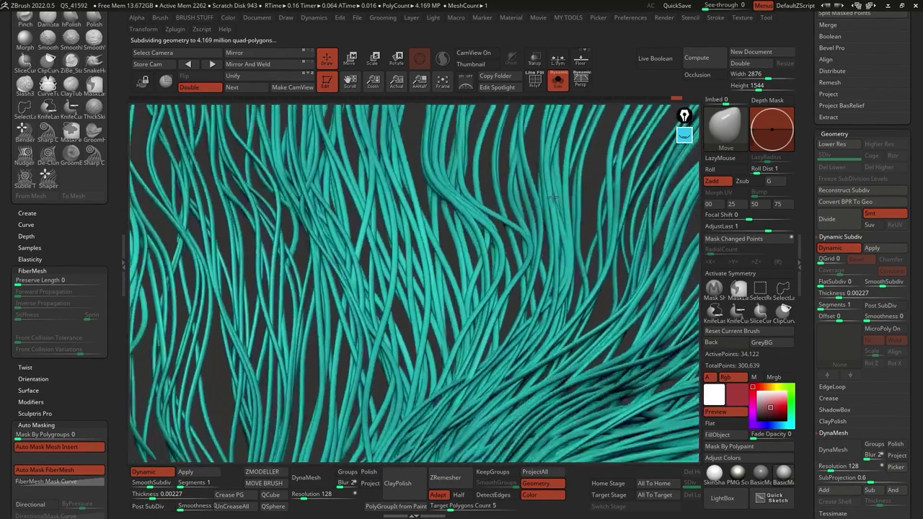
right_drag(553, 198, 528, 269)
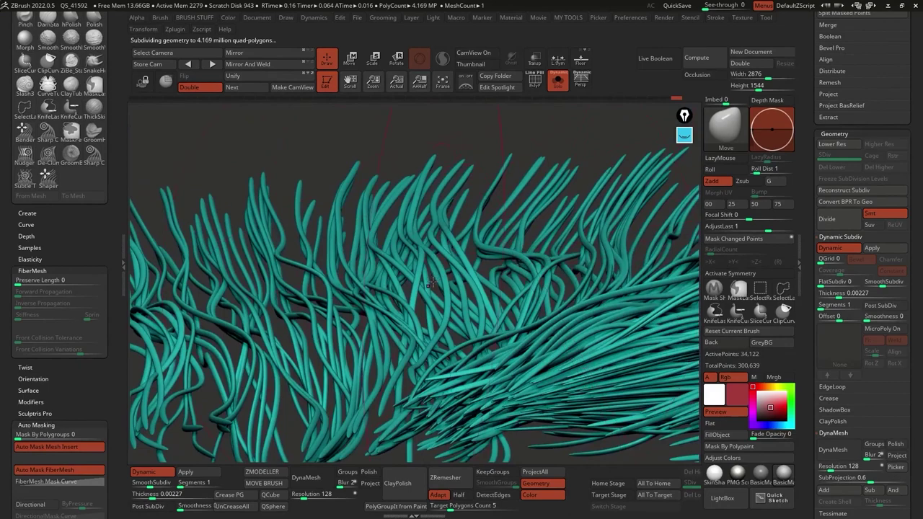
right_drag(432, 278, 537, 267)
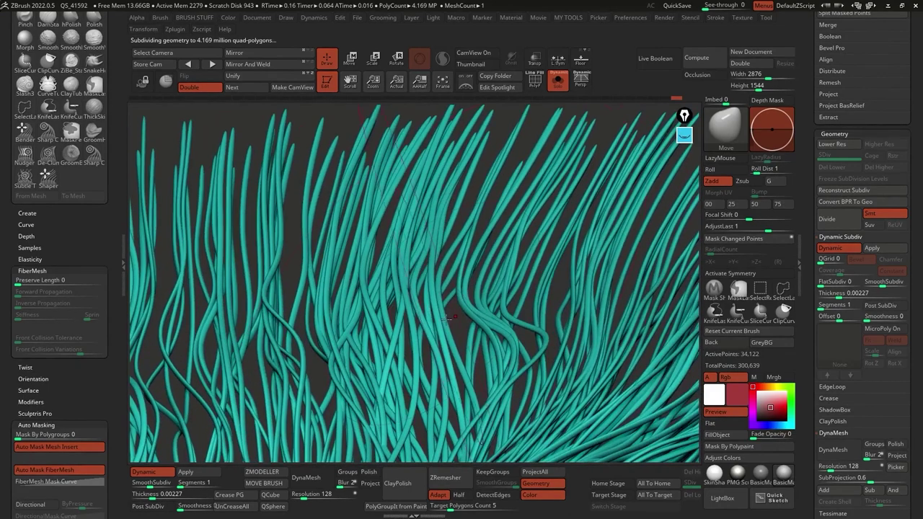
click(882, 306)
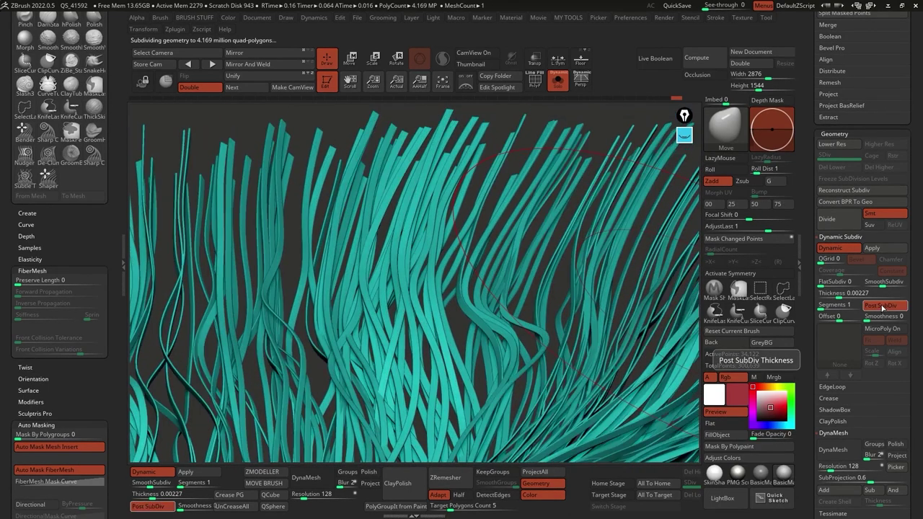
click(882, 305)
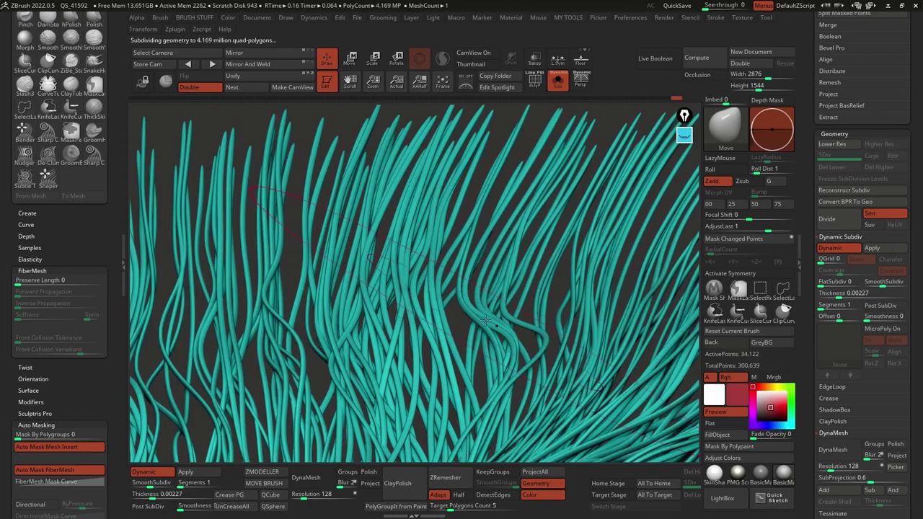
right_drag(508, 274, 473, 454)
alt+right_drag(483, 360, 490, 247)
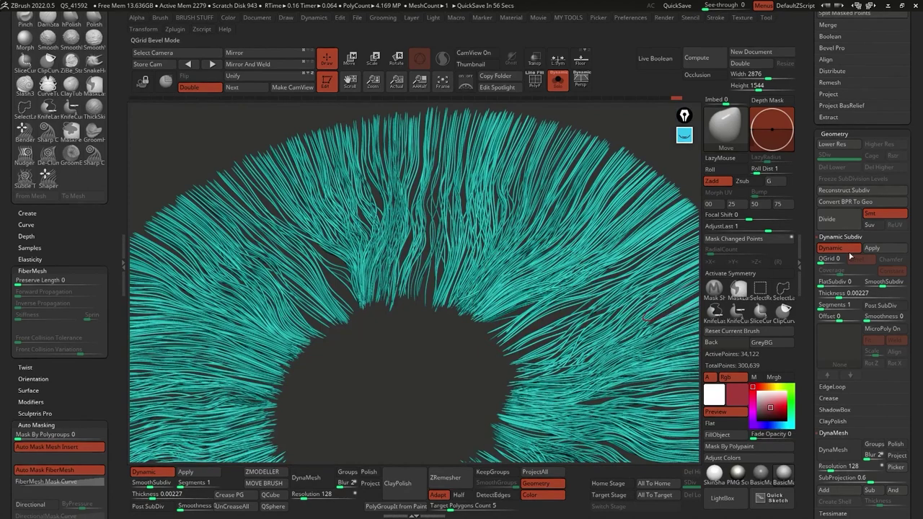
mouse_move(534, 290)
shift+right_down()
mouse_move(562, 321)
mouse_move(546, 261)
shift+right_up()
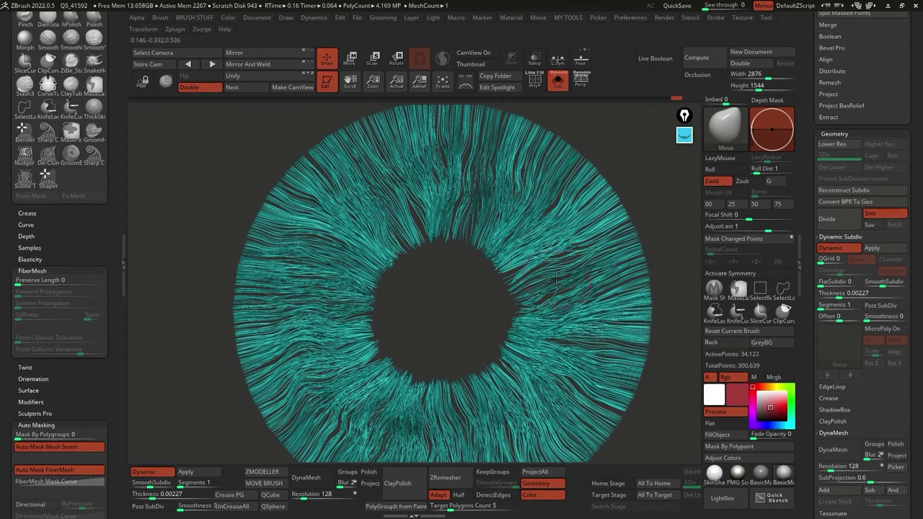
right_drag(564, 288, 610, 229)
Turn off polypaint on Fibers56 and exit Solo to inspect the strands together with the other iris layers.
drag(808, 137, 808, 461)
click(893, 39)
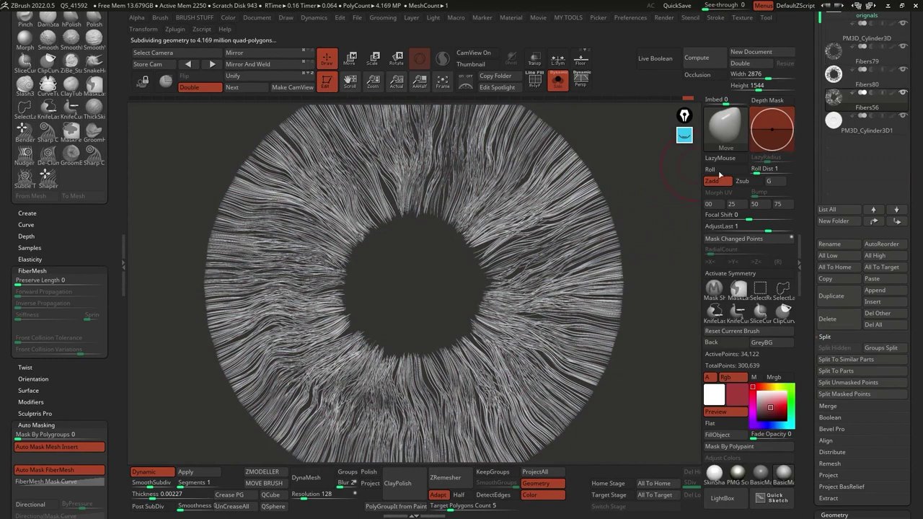
click(555, 86)
right_drag(664, 180, 620, 144)
ctrl+right_drag(522, 268, 545, 338)
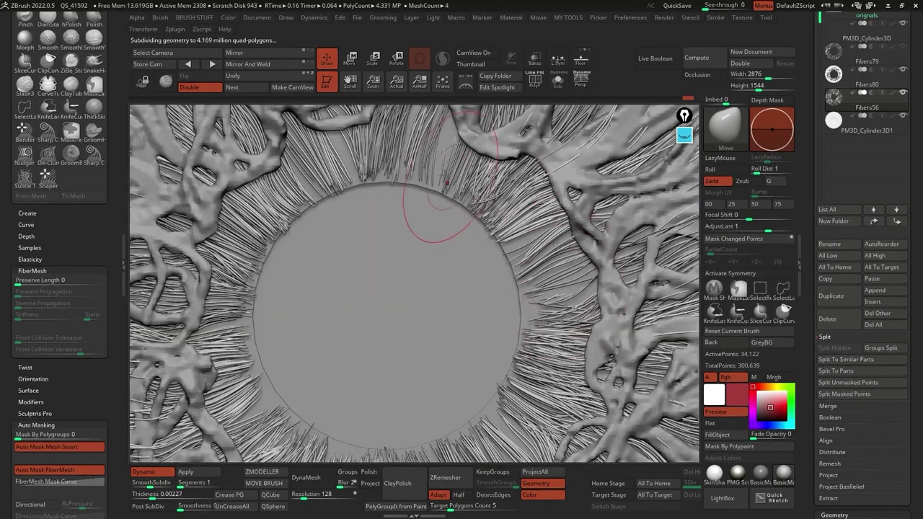
ctrl+right_drag(473, 204, 467, 173)
key(space)
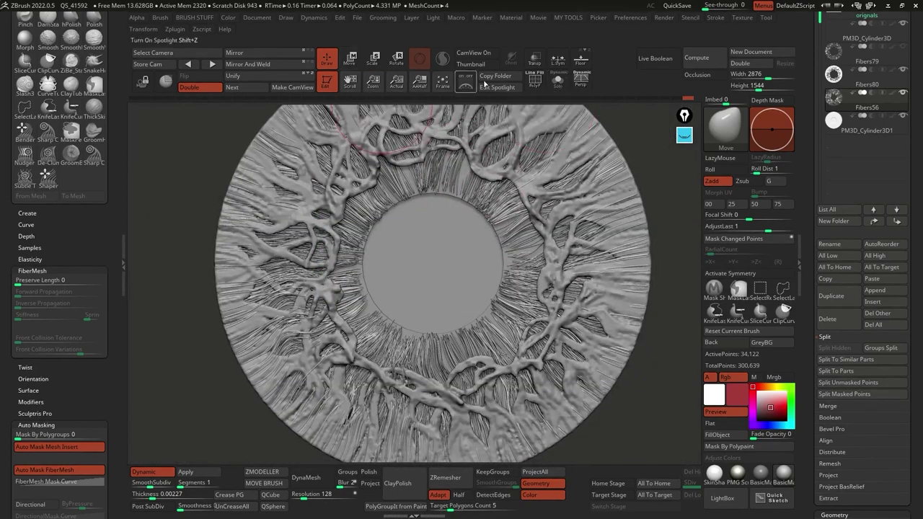
Isolate Fibers56, centre the transform gizmo on it, and shift the layer along the iris's depth axis with all layers shown.
click(557, 81)
click(351, 59)
right_drag(532, 288, 553, 145)
alt+click(580, 160)
ctrl+right_drag(613, 308, 610, 180)
alt+click(564, 158)
alt+click(531, 159)
ctrl+right_drag(609, 215, 598, 276)
click(466, 320)
drag(468, 310, 469, 222)
click(558, 84)
drag(554, 145, 547, 189)
drag(466, 346, 466, 344)
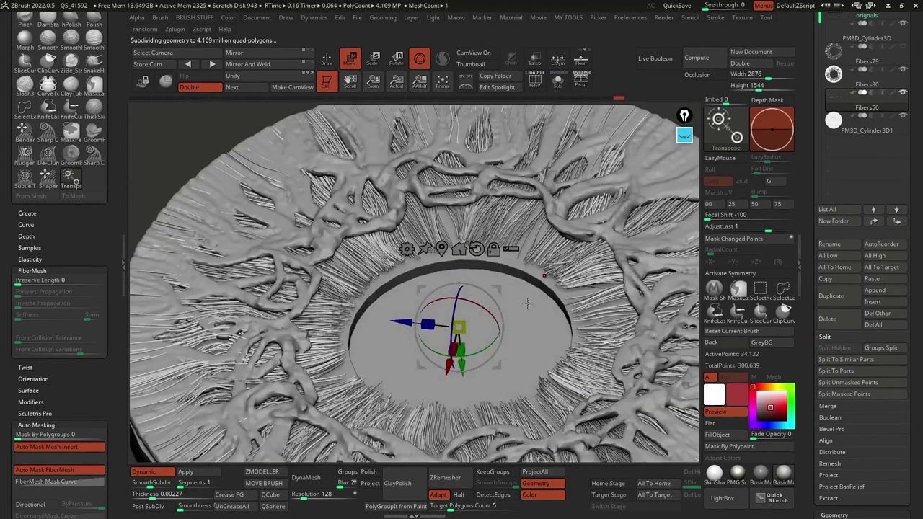
Isolate the PM3D_Cylinder1 disc and insert a circular edge loop around the centre of its back face with ZModeler.
click(861, 129)
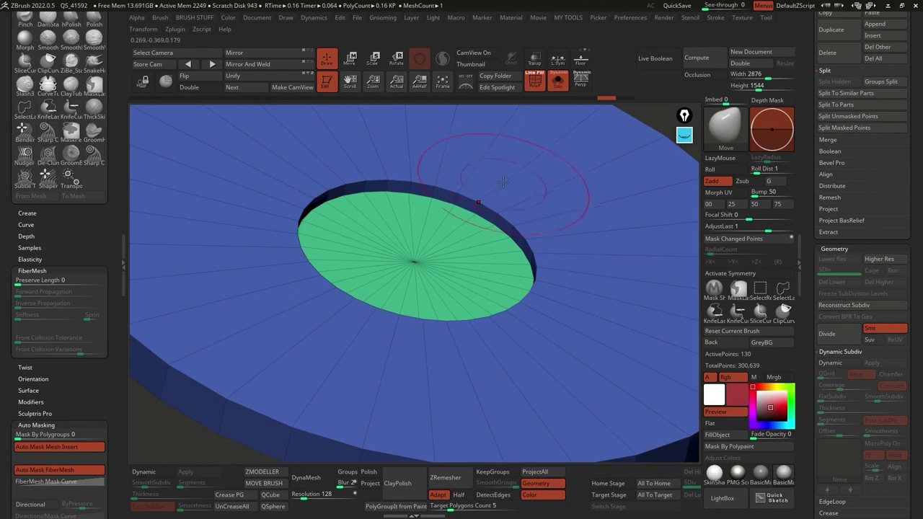
click(261, 473)
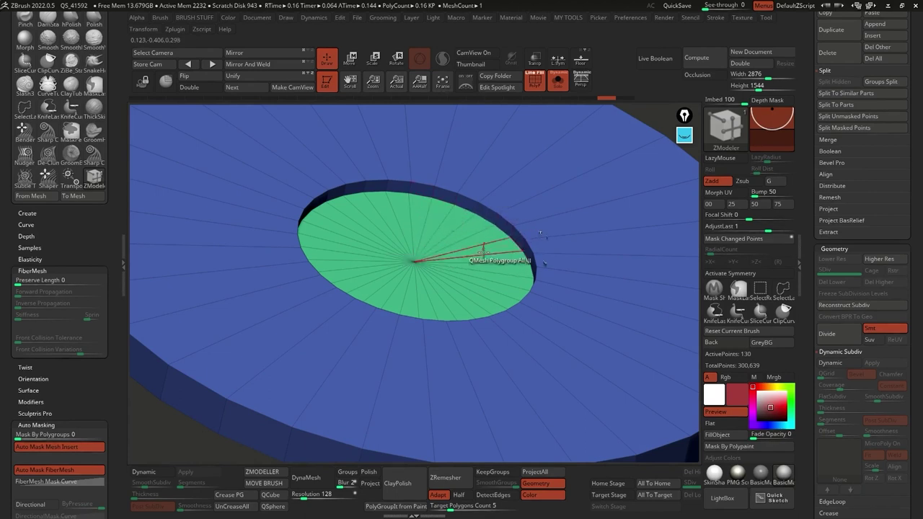
scroll(504, 265, down, 5)
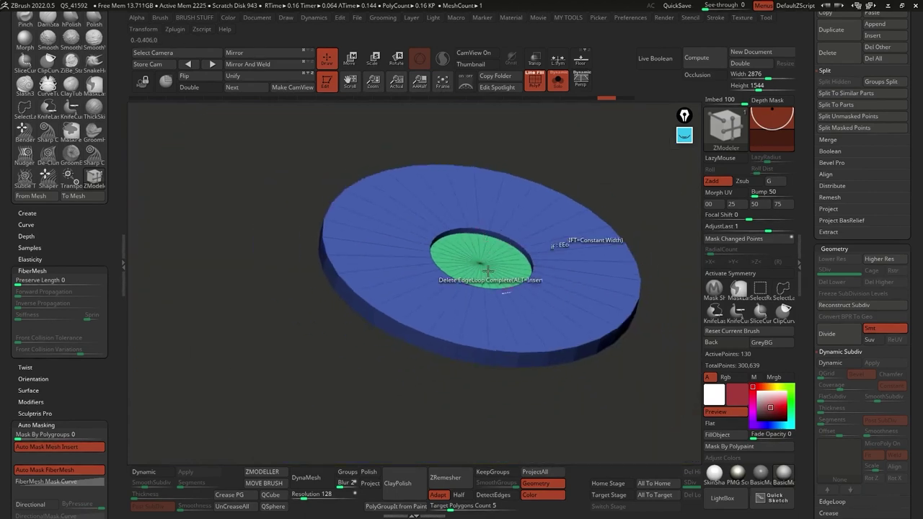
mouse_move(603, 192)
mouse_down()
mouse_move(596, 161)
mouse_move(604, 209)
mouse_up()
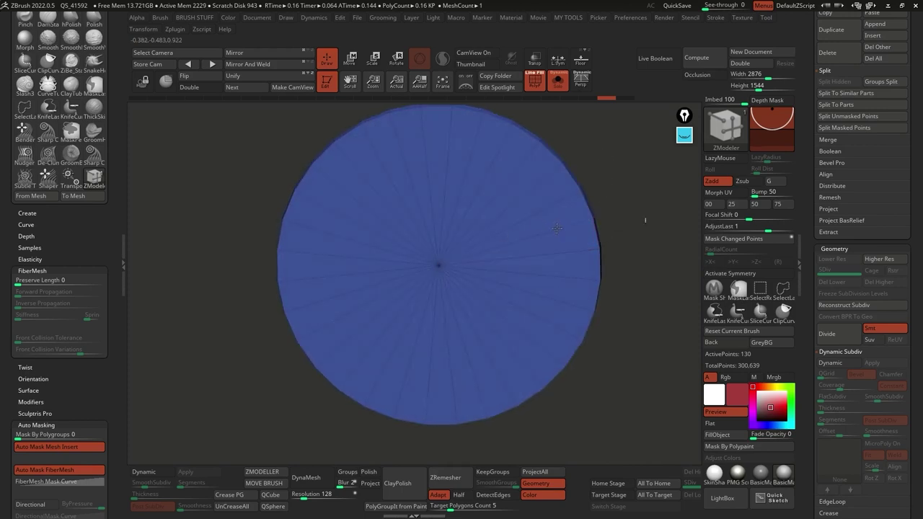
key(space)
click(553, 217)
click(484, 251)
mouse_move(624, 198)
mouse_down()
mouse_move(624, 321)
mouse_move(621, 183)
mouse_up()
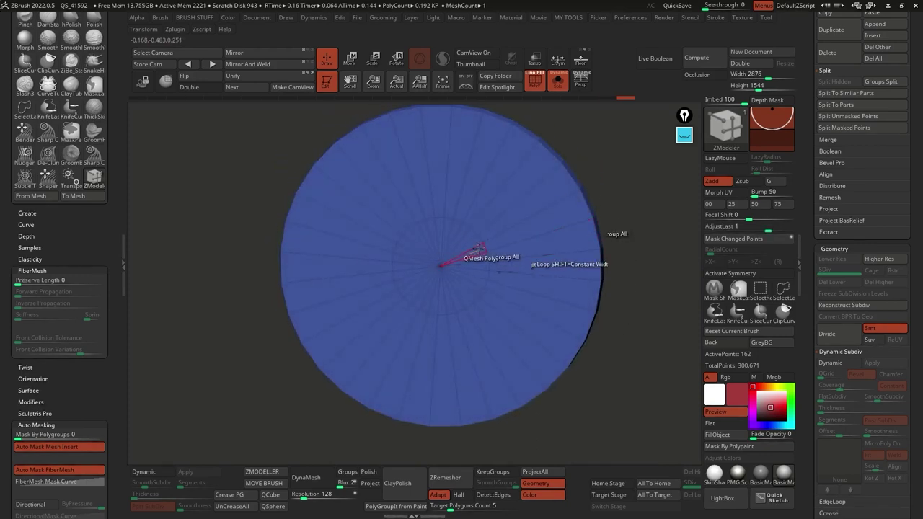
Separate the inner circle on the back face and QMesh it inward to open the pupil hole through the disc.
mouse_move(476, 249)
mouse_down()
mouse_move(479, 285)
mouse_move(404, 281)
mouse_move(450, 224)
mouse_move(466, 245)
mouse_up()
key(space)
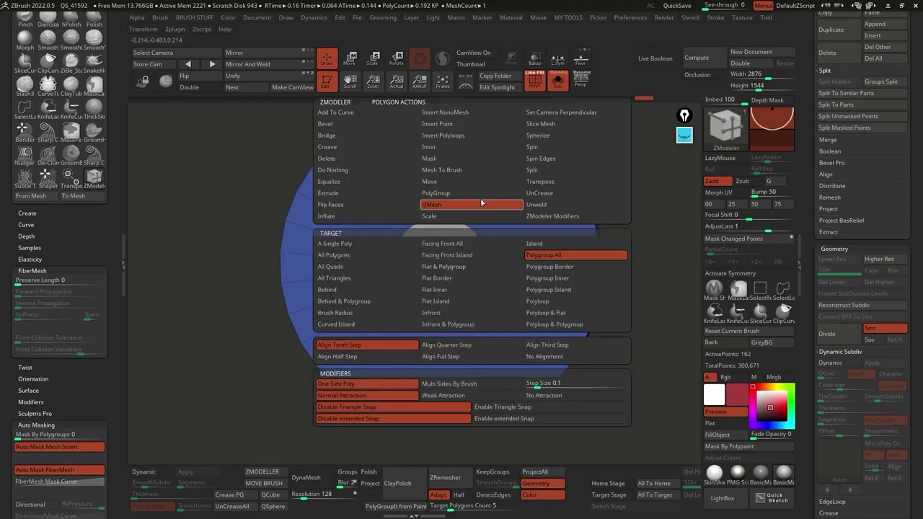
drag(648, 179, 594, 231)
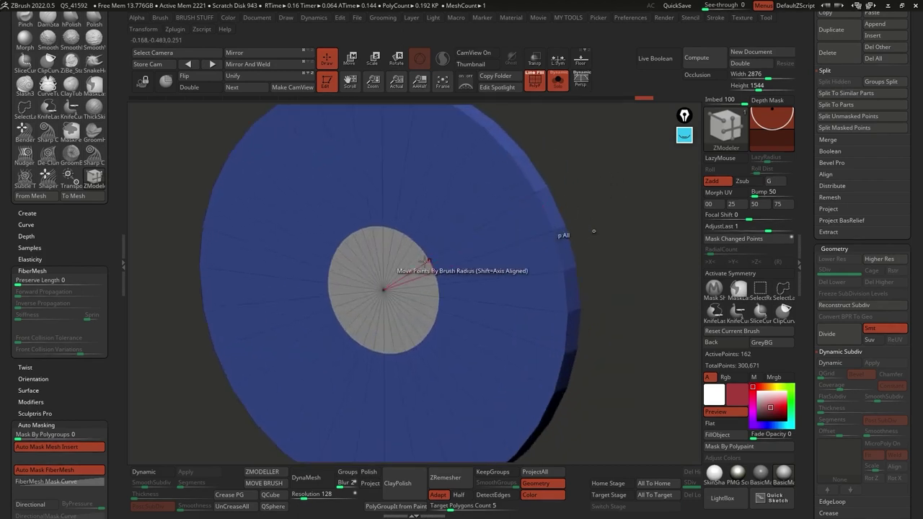
click(419, 258)
click(427, 253)
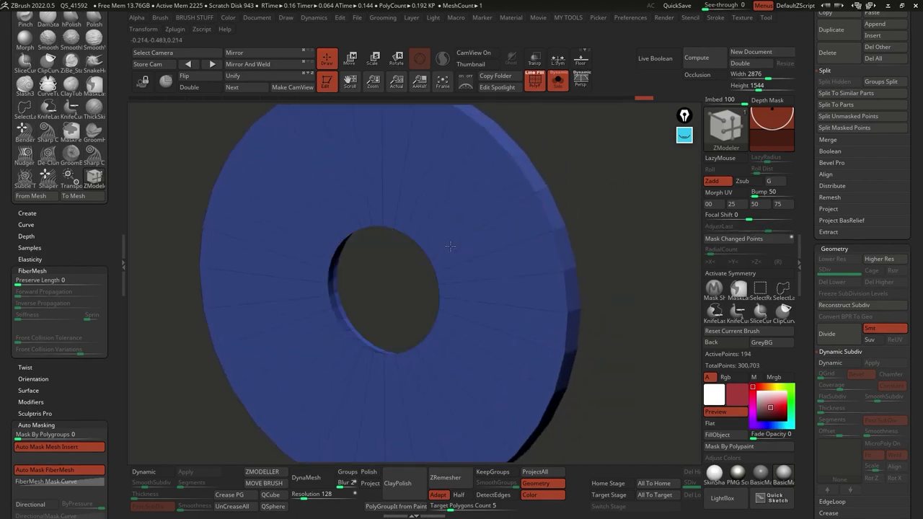
drag(564, 248, 443, 244)
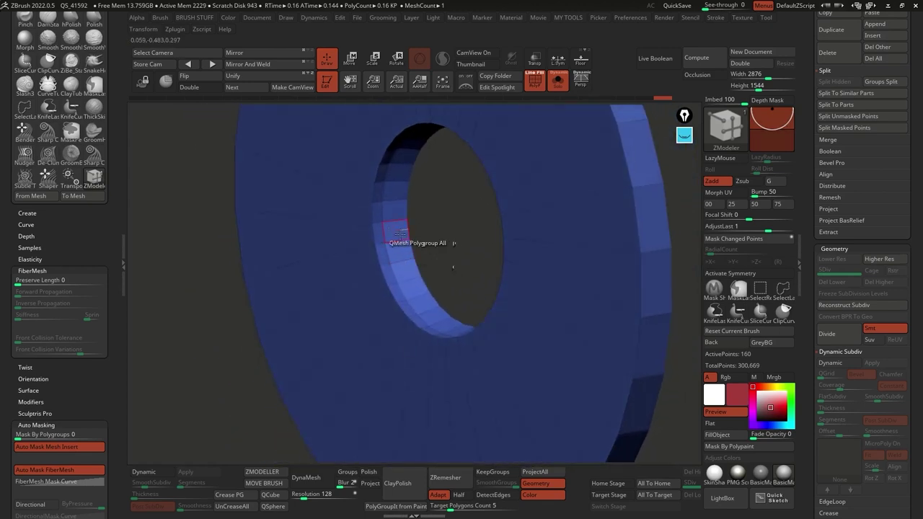
Delete the leftover edge loop inside the pupil hole's wall.
drag(438, 208, 410, 230)
key(space)
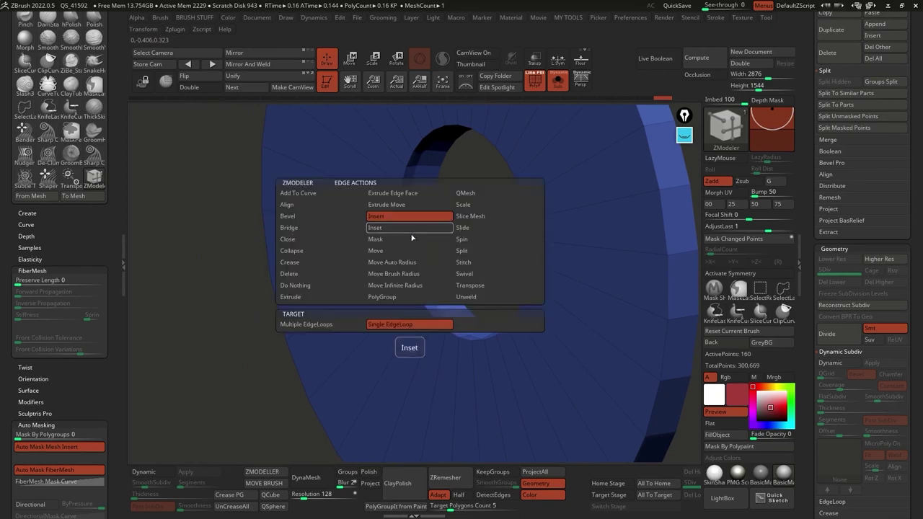
click(397, 284)
alt+drag(460, 247, 461, 188)
drag(530, 176, 564, 142)
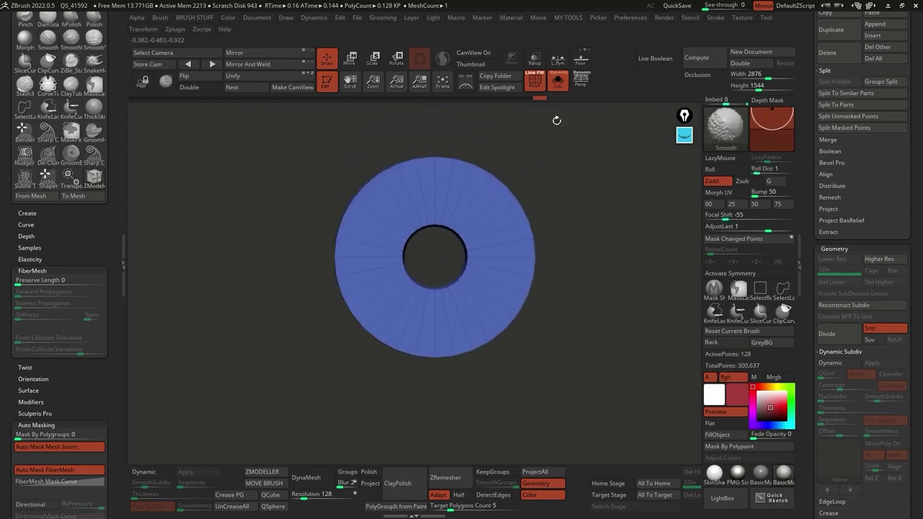
Insert Multiple EdgeLoops across the disc's front and back faces and along the pupil hole's wall.
click(558, 81)
alt+drag(584, 192, 609, 209)
click(558, 80)
alt+drag(576, 156, 591, 210)
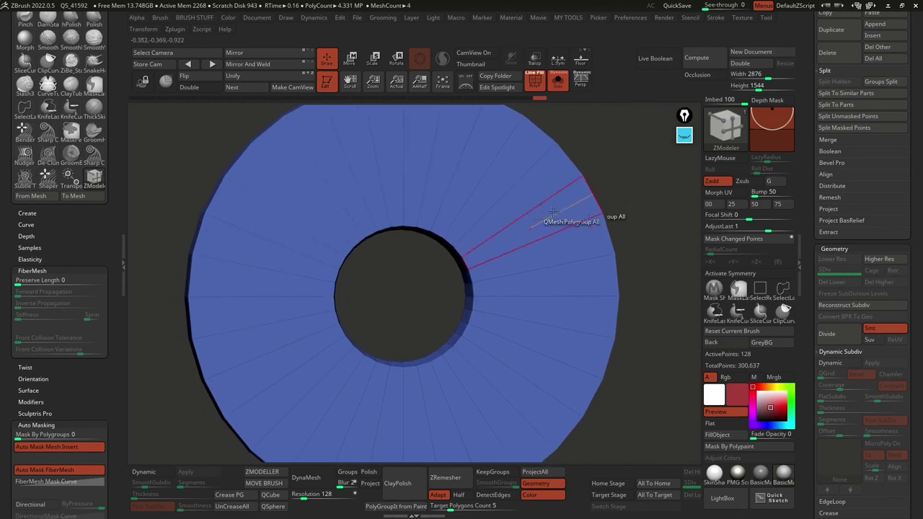
key(space)
click(524, 216)
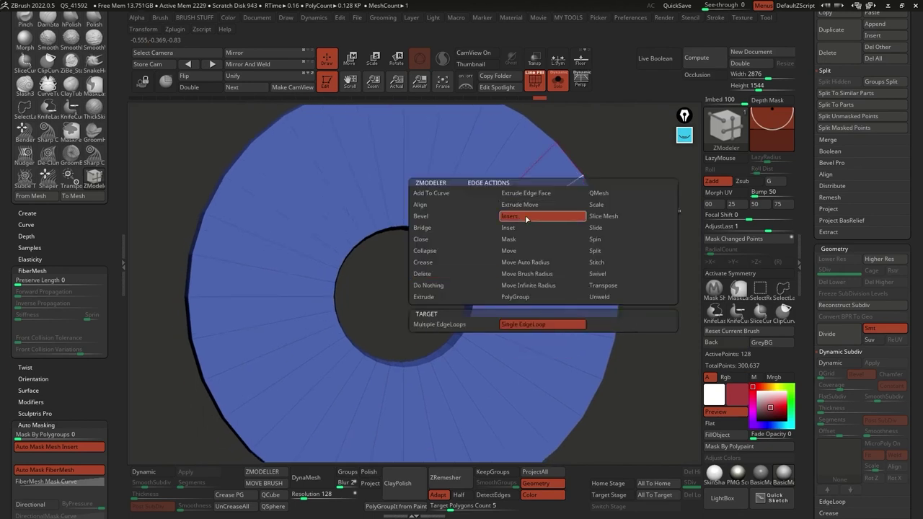
click(470, 327)
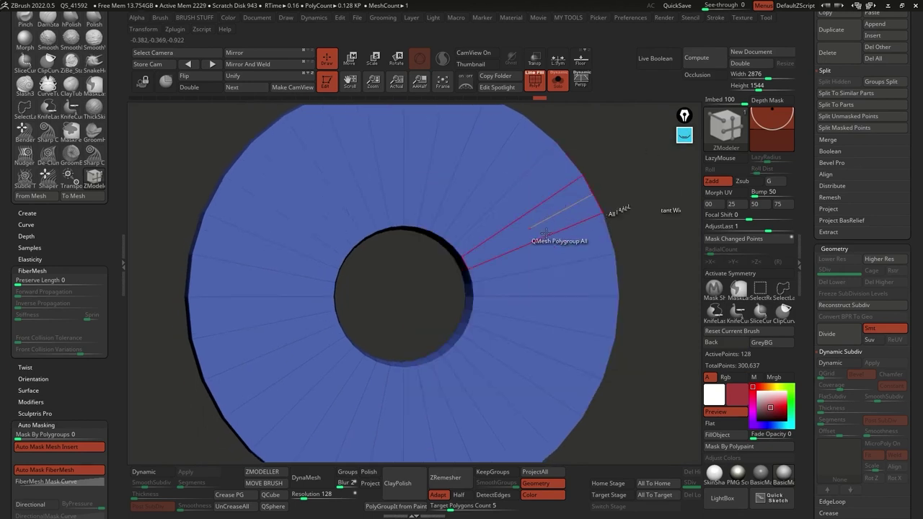
alt+drag(645, 226, 639, 207)
drag(546, 229, 565, 215)
drag(594, 172, 528, 224)
right_drag(531, 225, 496, 252)
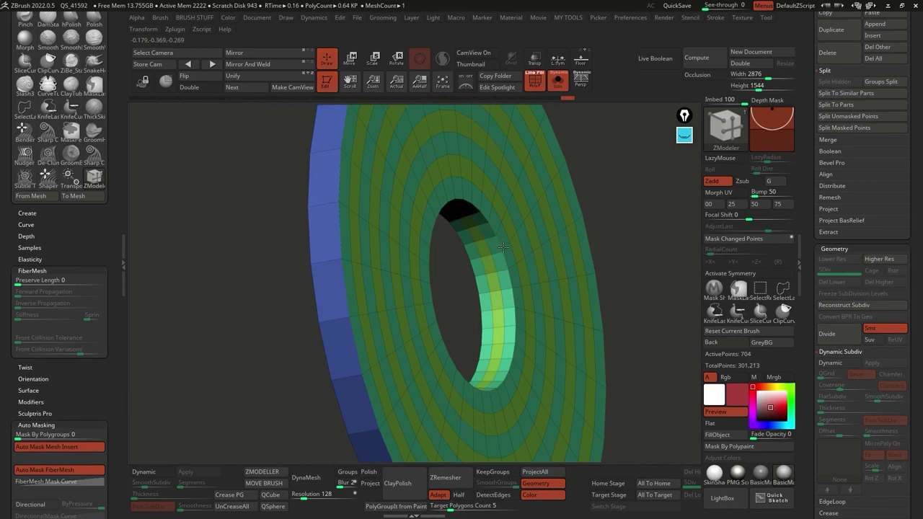
Add edge loops around the disc's outer rim and assign the whole mesh to a single polygroup.
ctrl+right_drag(530, 283, 460, 296)
click(421, 269)
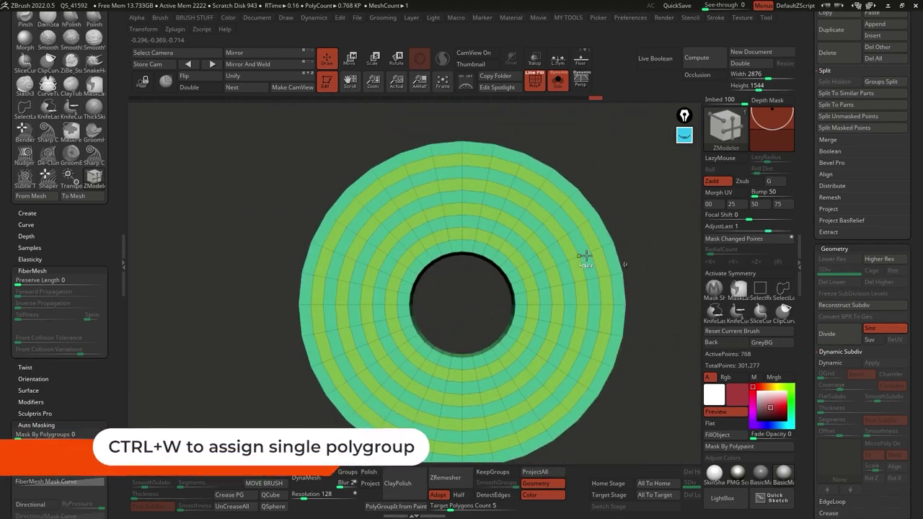
key(ctrl+w)
Switch to the Move brush and divide the disc up to subdivision level 7.
key(b)
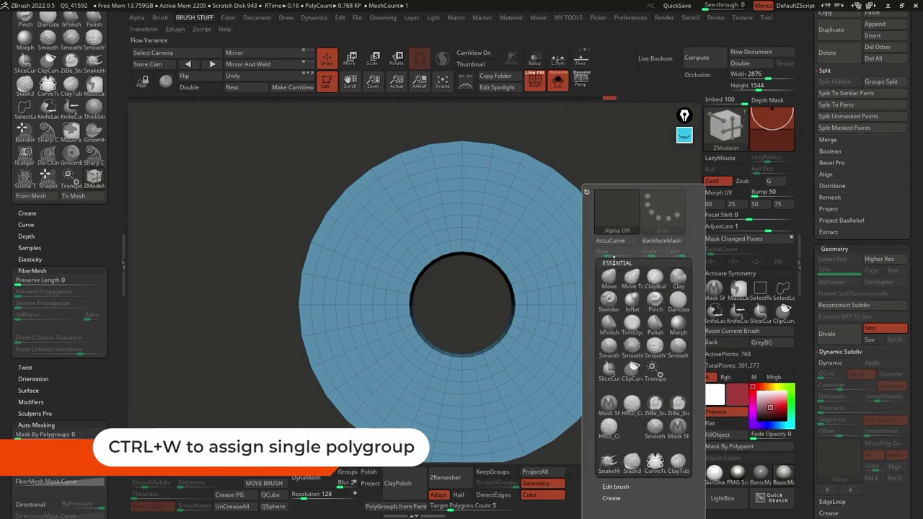
click(678, 300)
mouse_move(656, 278)
alt+right_down()
mouse_move(611, 247)
mouse_move(560, 246)
alt+right_up()
ctrl+right_drag(559, 247, 577, 216)
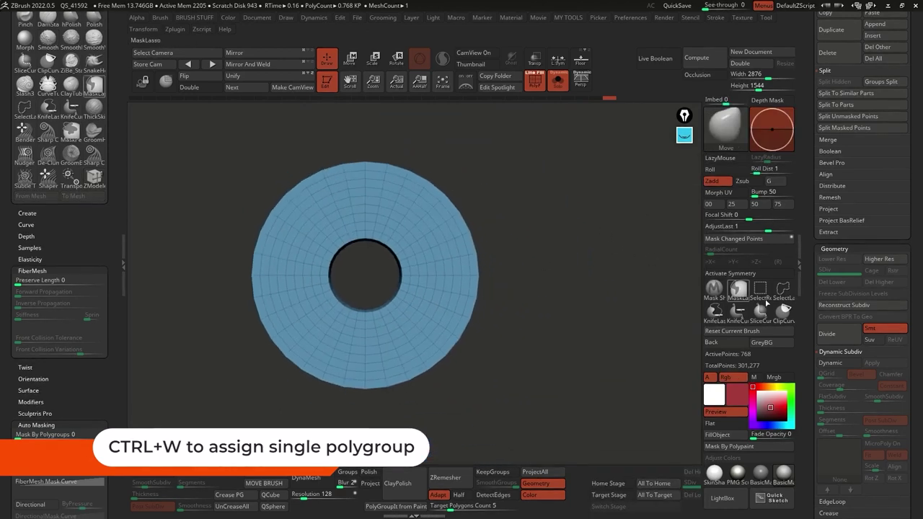
click(844, 336)
click(844, 336)
click(846, 337)
alt+right_drag(596, 317, 634, 318)
alt+right_drag(453, 235, 481, 242)
click(836, 332)
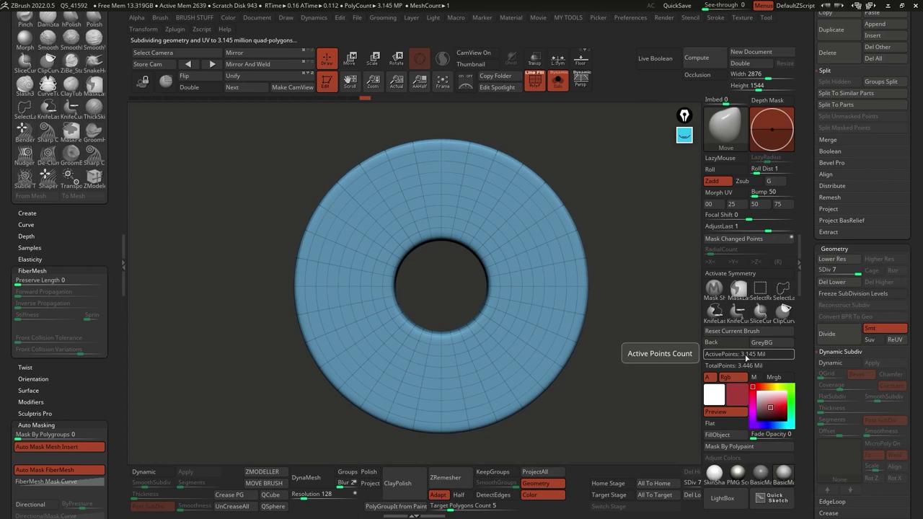
Exit Solo and turn off the polyframe to show the subdivided disc with all iris layers.
click(750, 322)
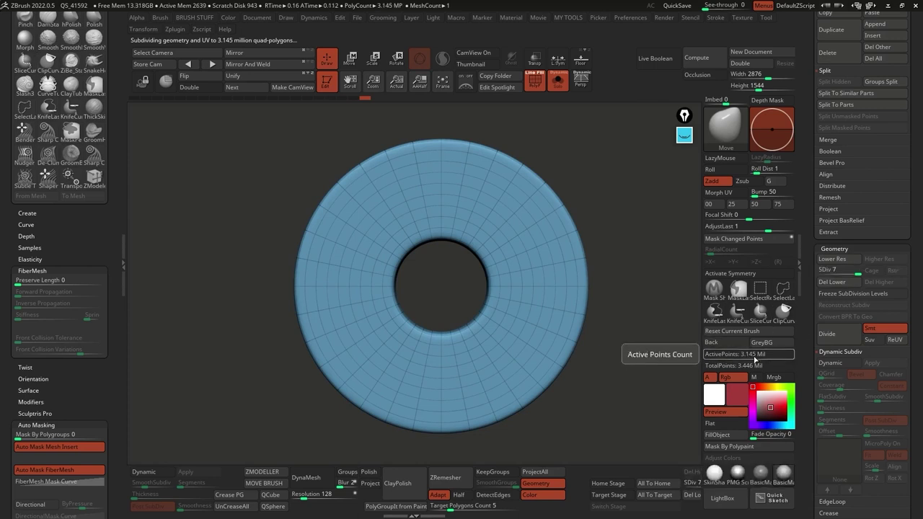
click(557, 82)
click(540, 87)
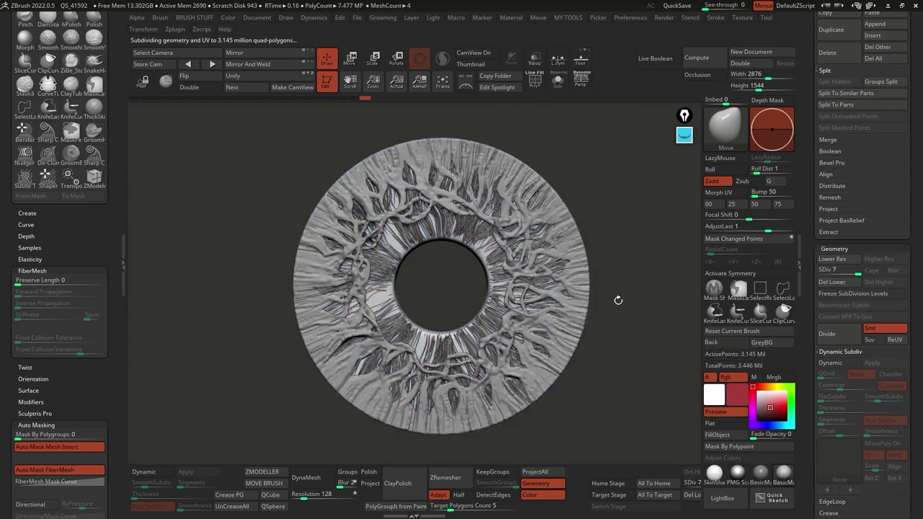
Isolate the base disc in Solo without its polyframe and lock the camera on its front face.
alt+drag(646, 291, 635, 318)
click(555, 88)
click(541, 88)
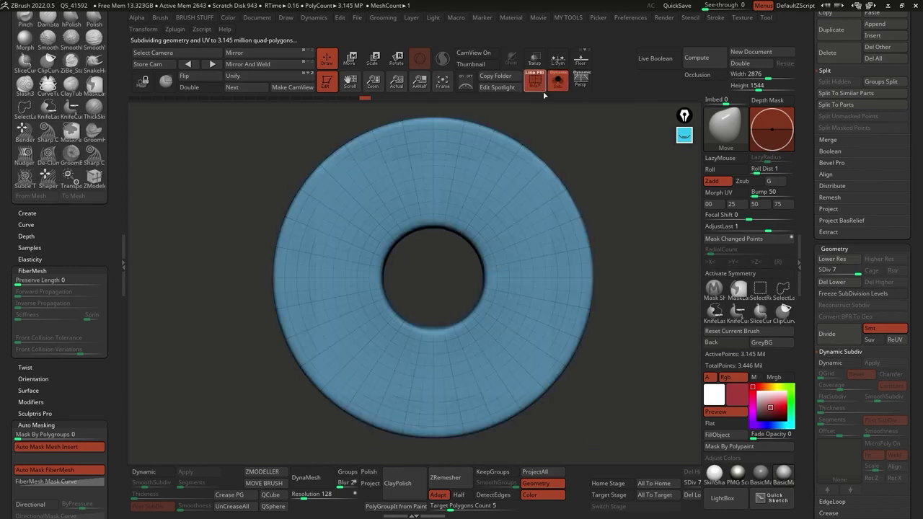
click(541, 87)
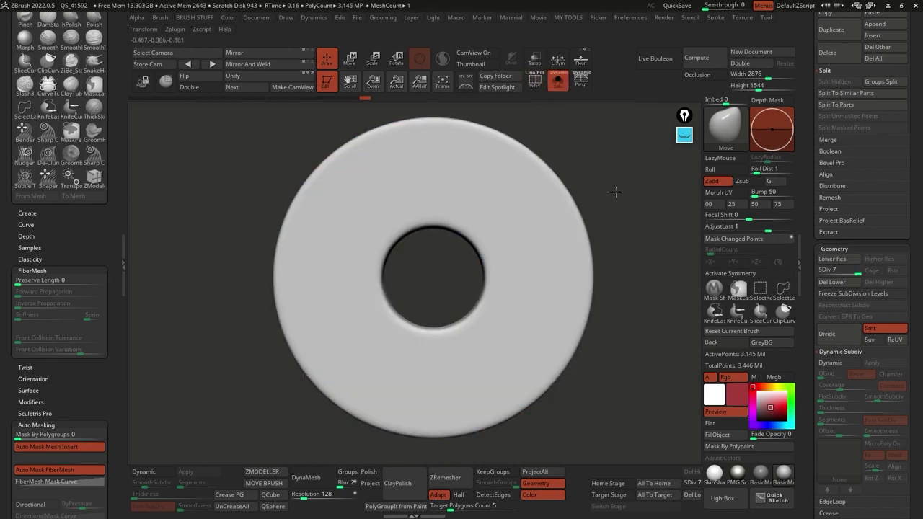
click(143, 81)
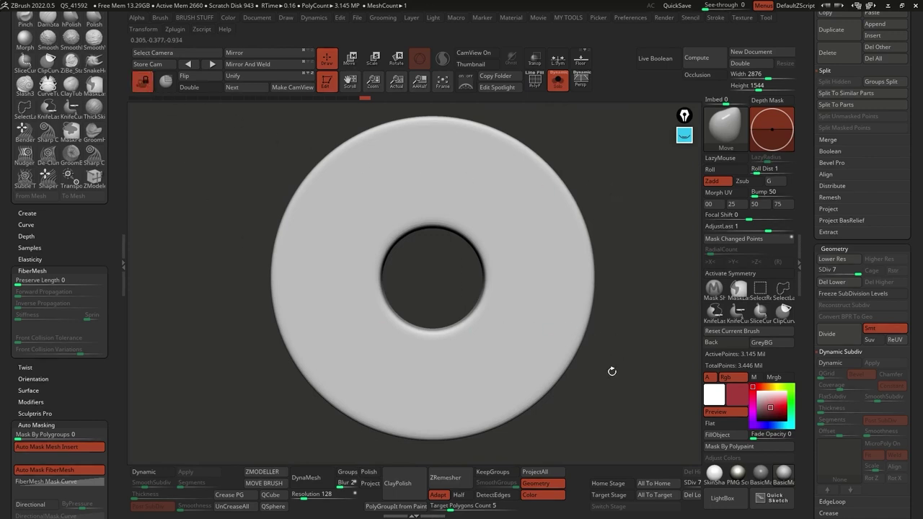
Activate radial symmetry on the disc around the Y axis only, with a radial count of 13.
click(739, 274)
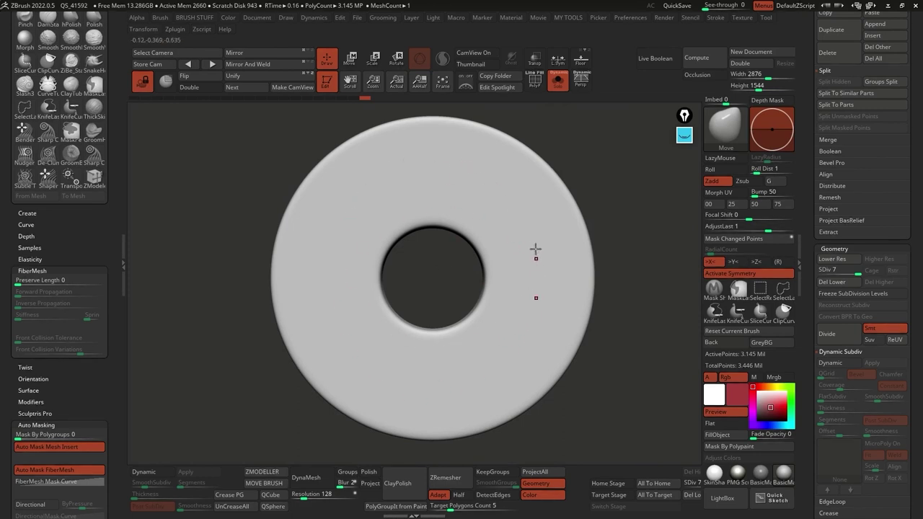
click(758, 262)
click(713, 262)
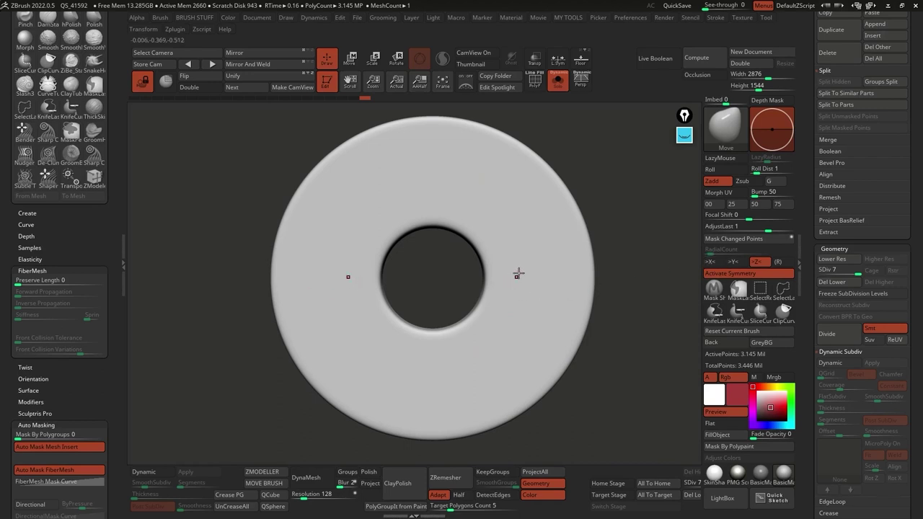
click(782, 263)
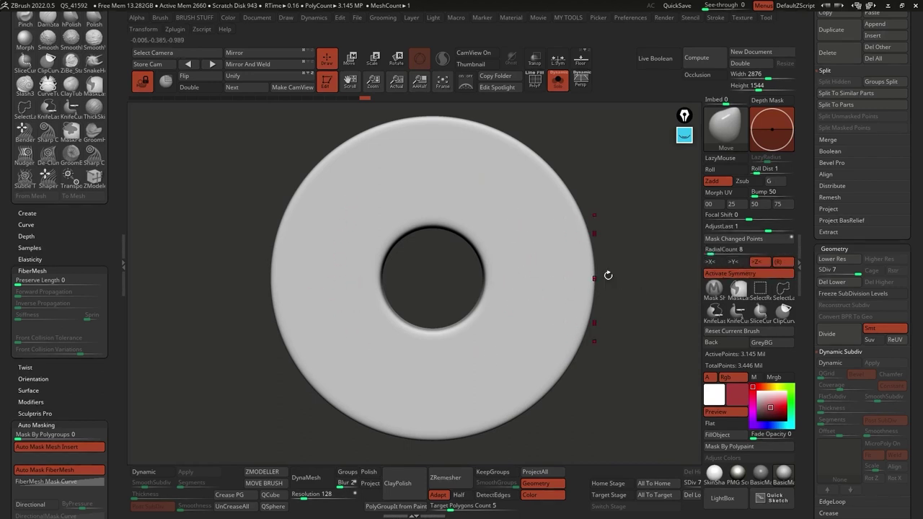
click(733, 262)
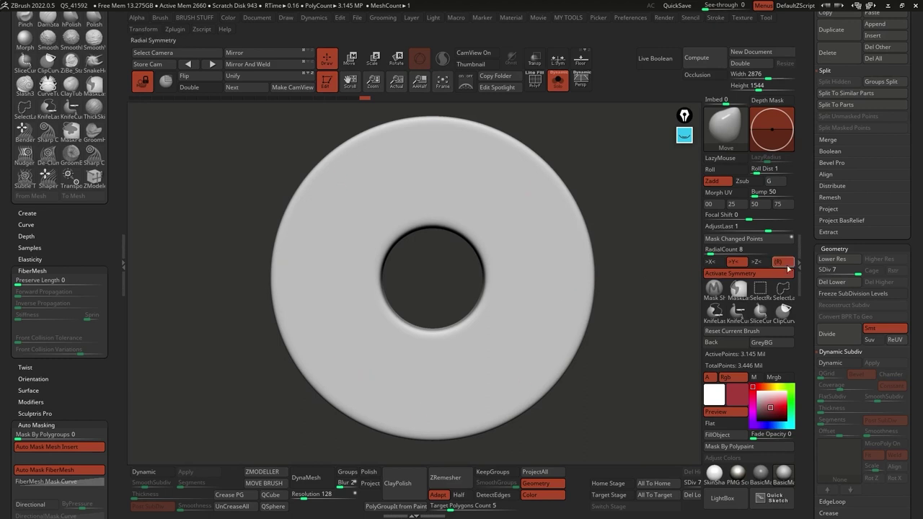
click(705, 254)
click(144, 29)
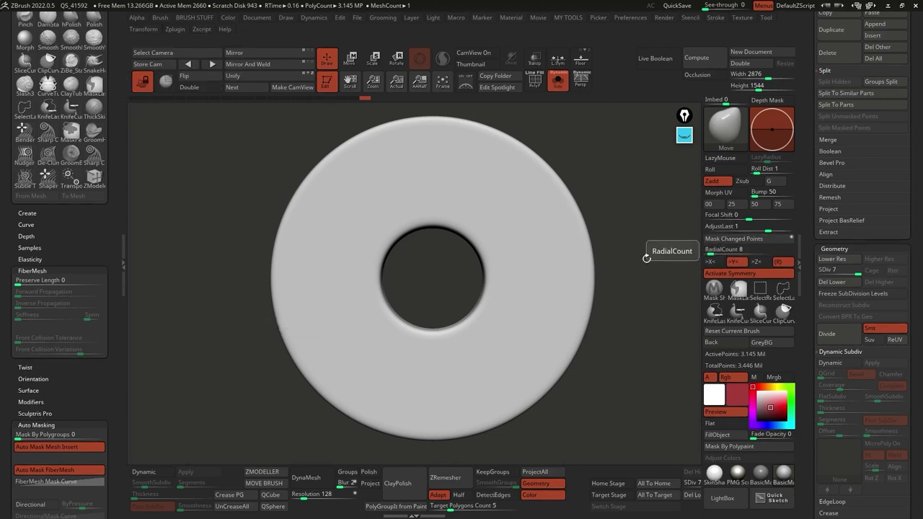
click(716, 250)
text(19)
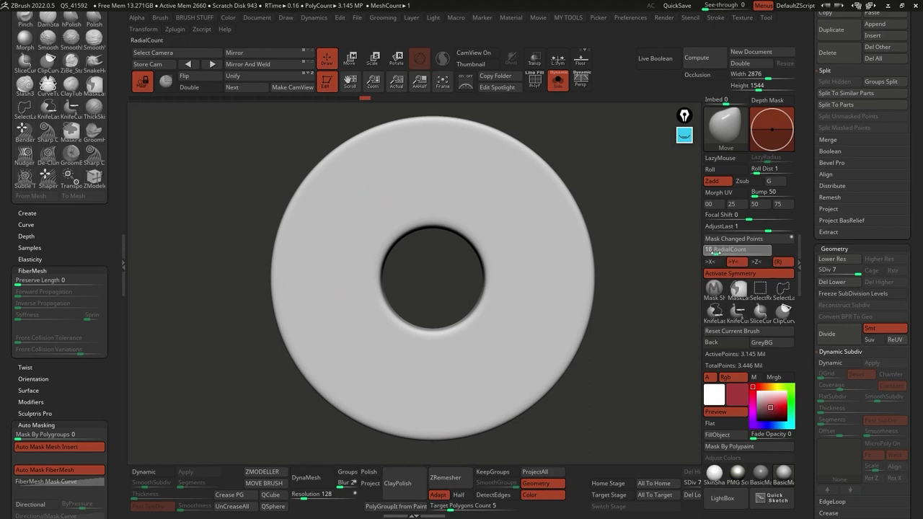
key(Return)
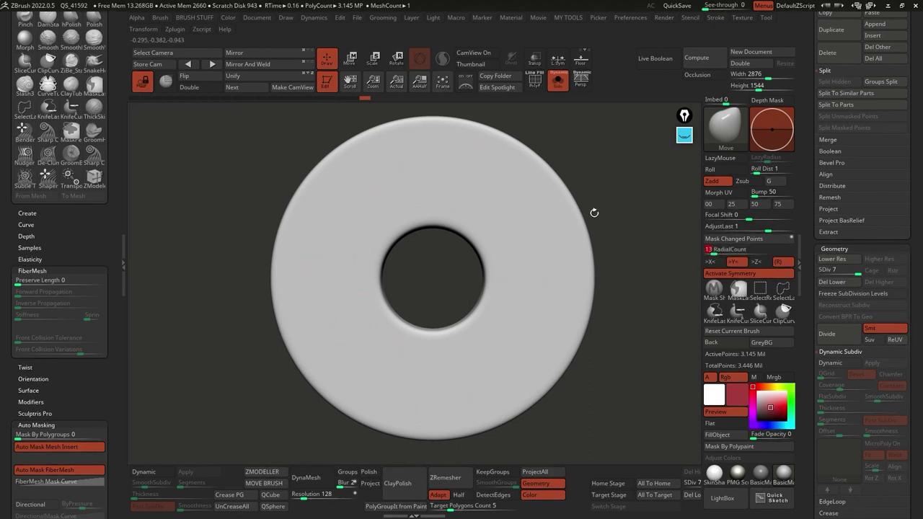
Carve dense radial grooves outward from the pupil hole's edge on the disc with the DamStandard brush.
key(b)
key(d)
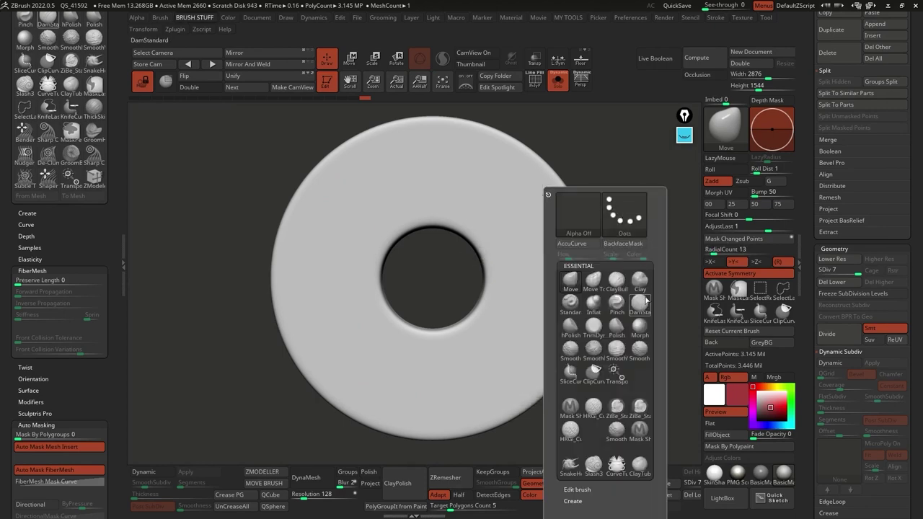
key(s)
key(space)
key(space)
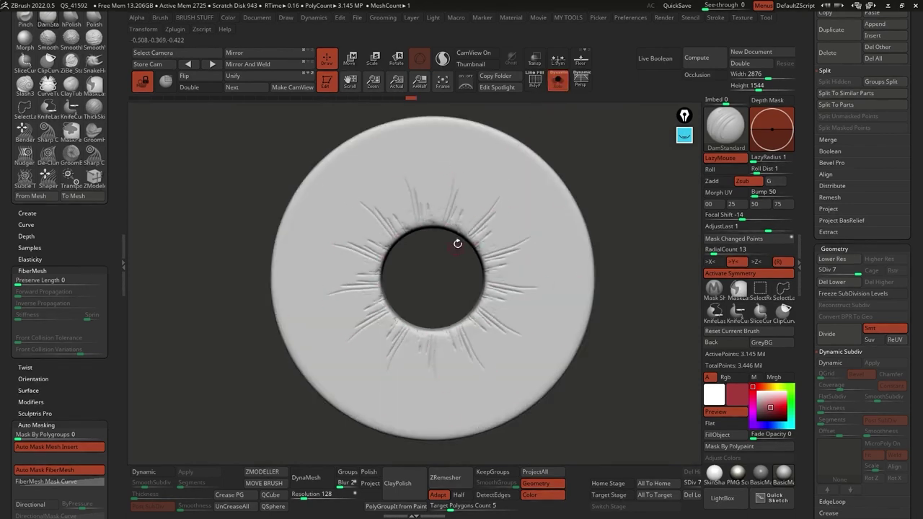
mouse_move(478, 214)
mouse_down()
mouse_move(455, 241)
mouse_move(495, 229)
mouse_move(476, 244)
mouse_up()
mouse_move(526, 210)
mouse_down()
mouse_move(469, 248)
mouse_move(514, 235)
mouse_move(485, 259)
mouse_up()
drag(452, 330, 464, 362)
mouse_move(464, 361)
mouse_down()
mouse_move(446, 330)
mouse_move(451, 379)
mouse_up()
mouse_move(440, 332)
mouse_down()
mouse_move(448, 397)
mouse_move(442, 375)
mouse_up()
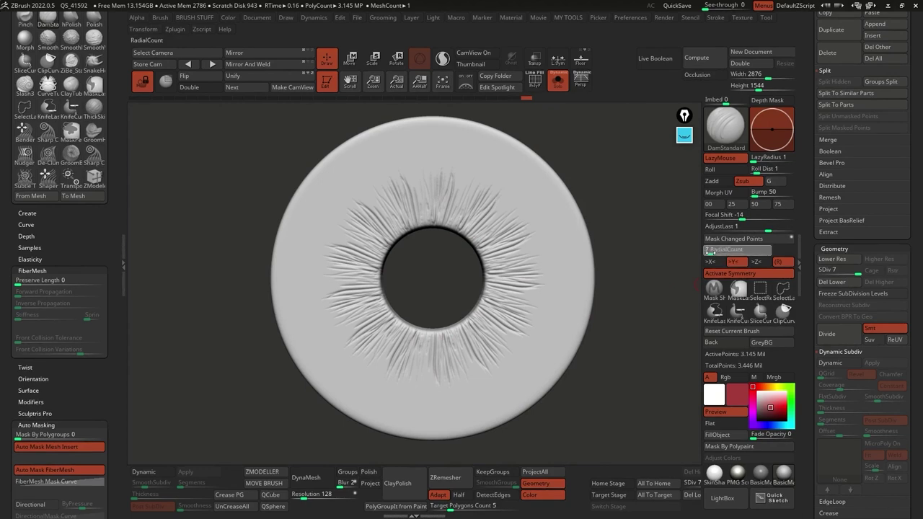
Set the radial count to 7 and carve longer grooves from the pupil towards the disc's outer rim.
click(709, 251)
drag(497, 228, 523, 191)
mouse_move(461, 230)
mouse_down()
mouse_move(499, 167)
mouse_move(510, 182)
mouse_up()
mouse_move(482, 255)
mouse_down()
mouse_move(567, 241)
mouse_move(563, 255)
mouse_up()
drag(505, 346, 446, 339)
Set the radial count to 3 and carve irregular radial grooves across the disc's face to break up the repetition.
click(706, 253)
text(3)
key(Return)
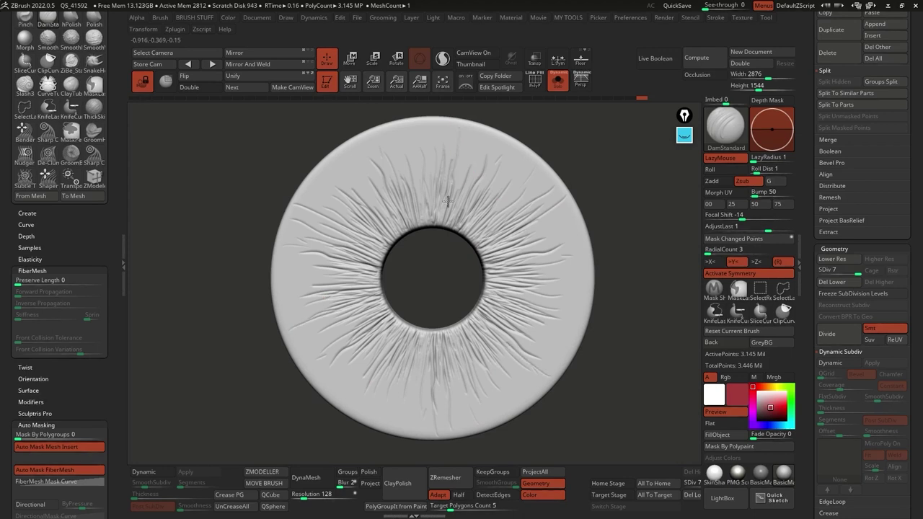
drag(341, 158, 391, 225)
drag(576, 228, 515, 255)
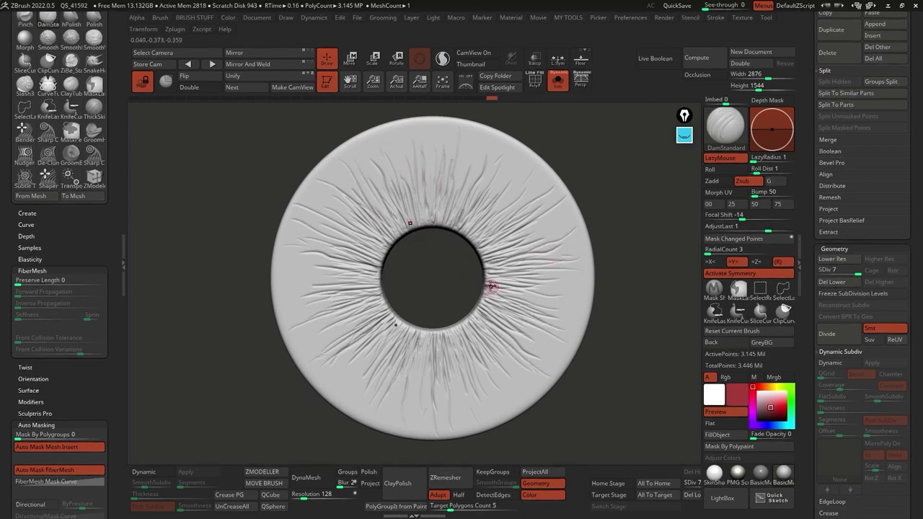
mouse_move(527, 292)
mouse_down()
mouse_move(578, 300)
mouse_move(564, 315)
mouse_up()
drag(494, 323, 554, 358)
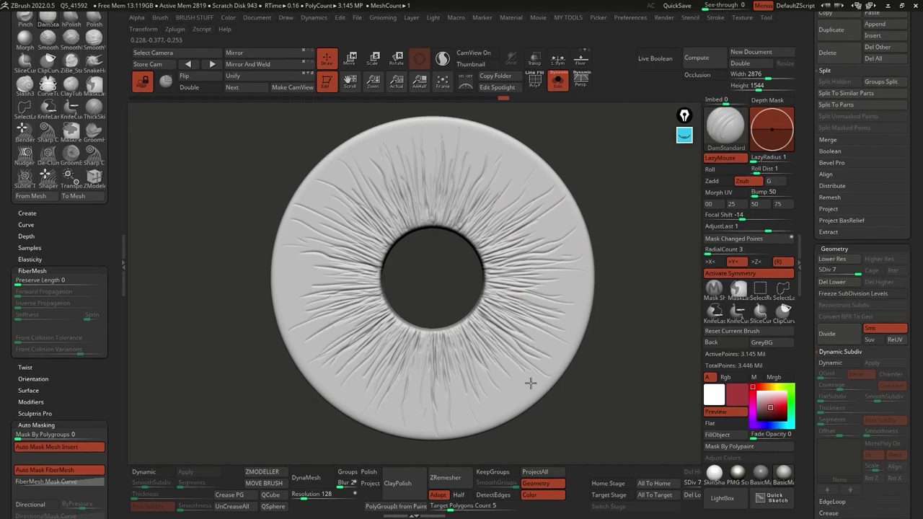
drag(493, 377, 504, 396)
drag(466, 352, 480, 396)
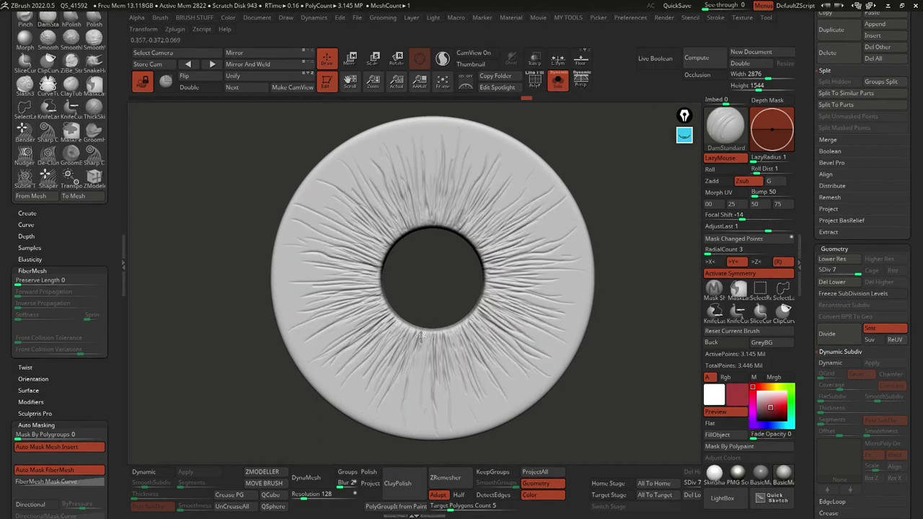
drag(372, 319, 333, 342)
Set the radial count to 28, unlock the camera and carve fine grooves around the isolated disc's pupil rim.
click(558, 81)
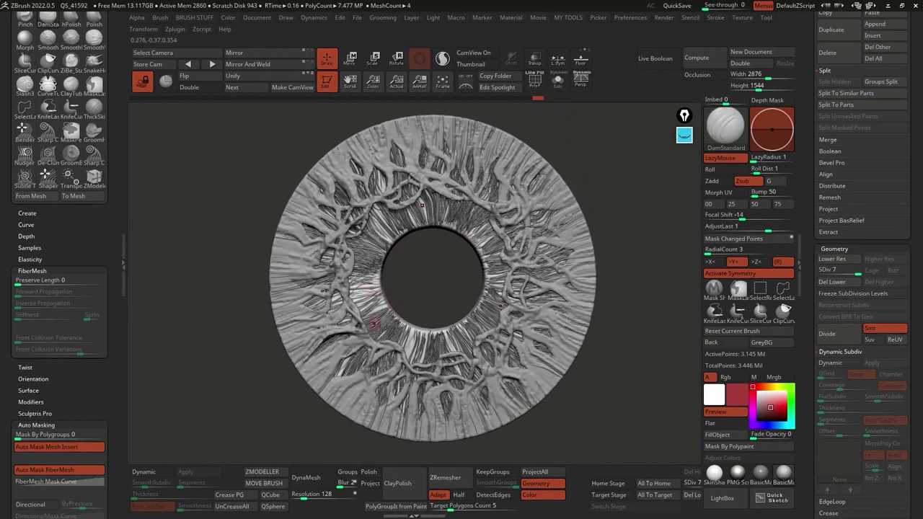
drag(712, 250, 720, 252)
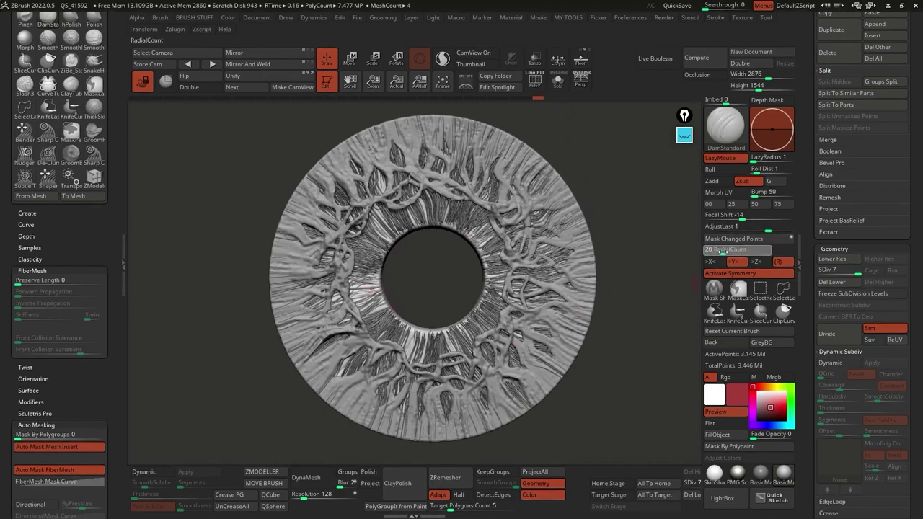
click(147, 89)
mouse_move(406, 258)
alt+mouse_down()
mouse_move(460, 228)
mouse_move(435, 260)
mouse_move(394, 269)
alt+mouse_up()
key(alt+s)
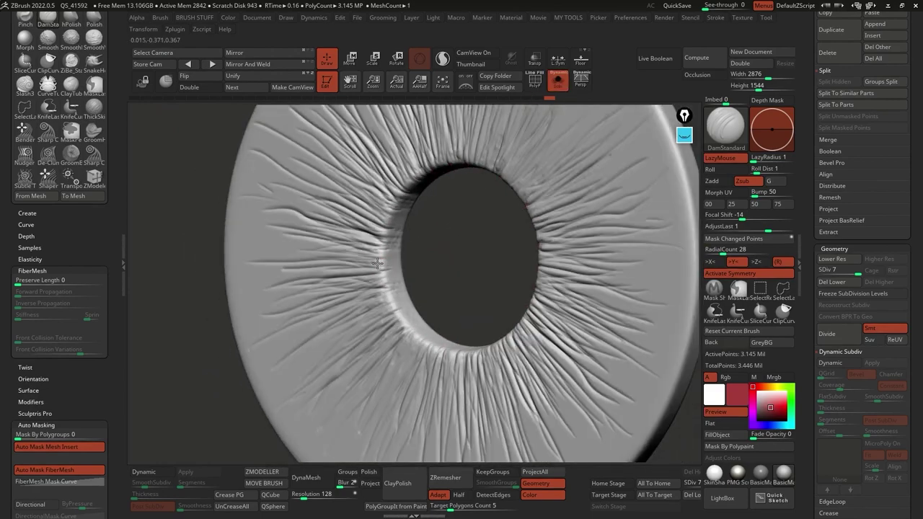
drag(472, 256, 498, 249)
alt+drag(497, 248, 548, 214)
key(alt+s)
alt+drag(566, 250, 566, 296)
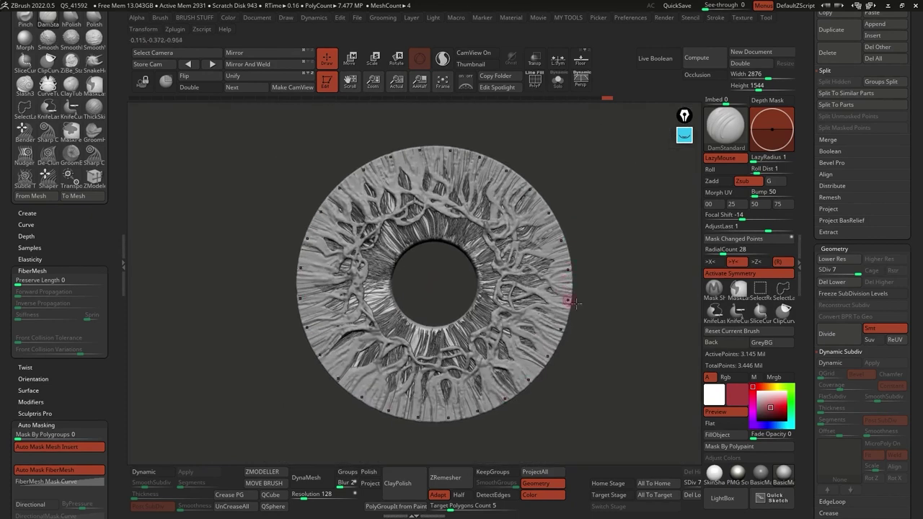
Select the raised vein-like fiber layer and smooth it slightly with the Polish deformation.
alt+click(553, 224)
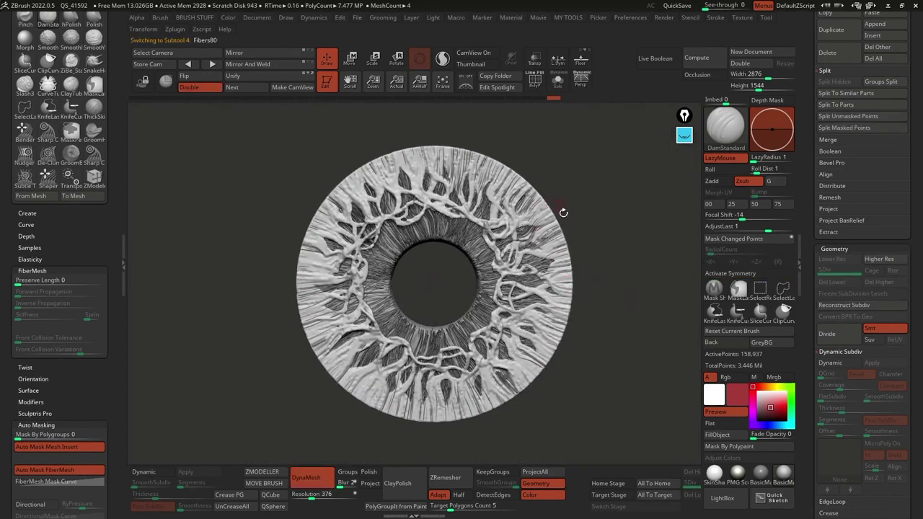
alt+drag(610, 270, 611, 286)
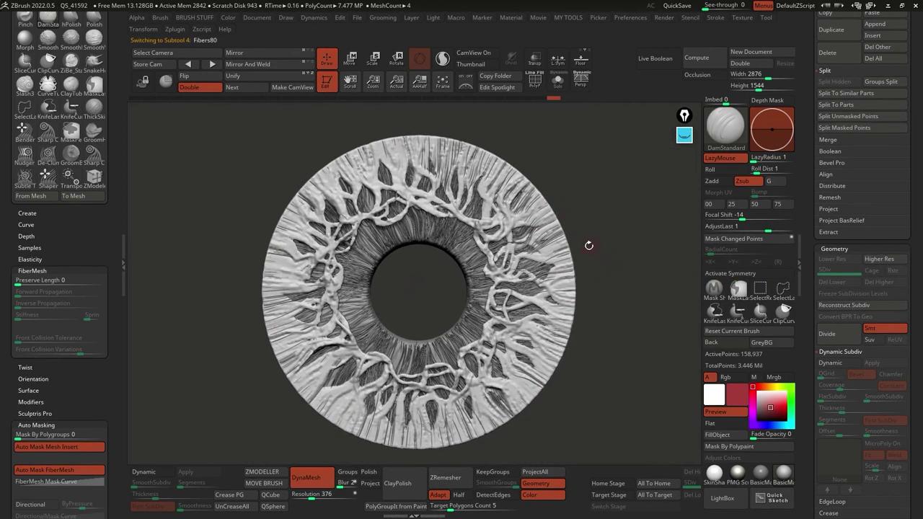
drag(817, 266, 819, 156)
click(845, 183)
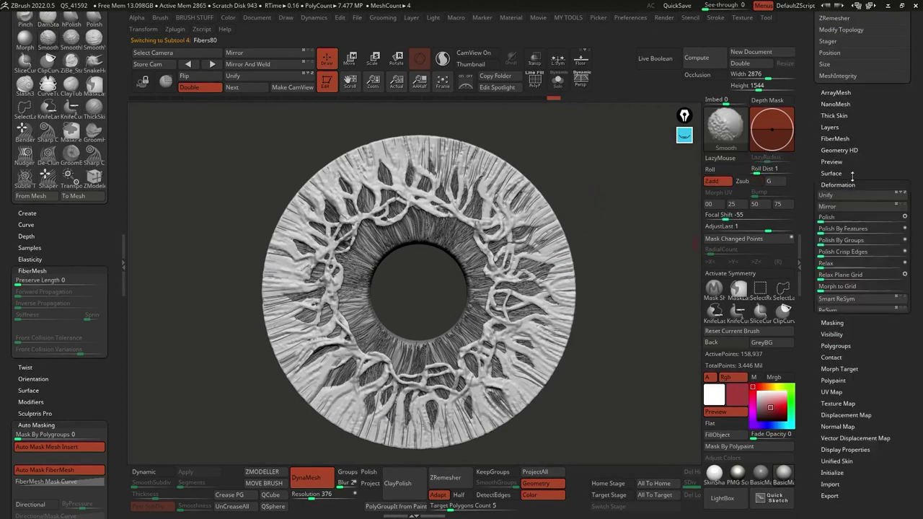
click(829, 125)
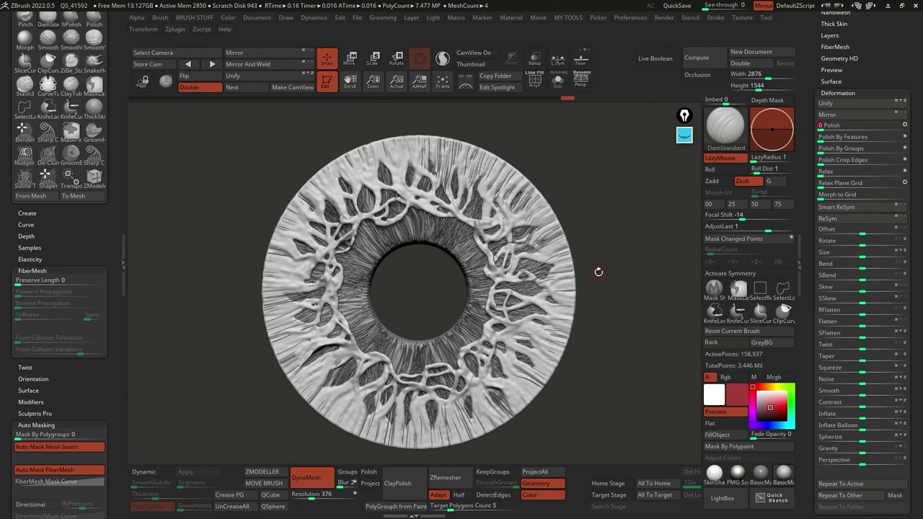
Switch to the Move brush, turn on AccuCurve and reshape the vein strands at the iris's upper right.
key(b)
click(577, 282)
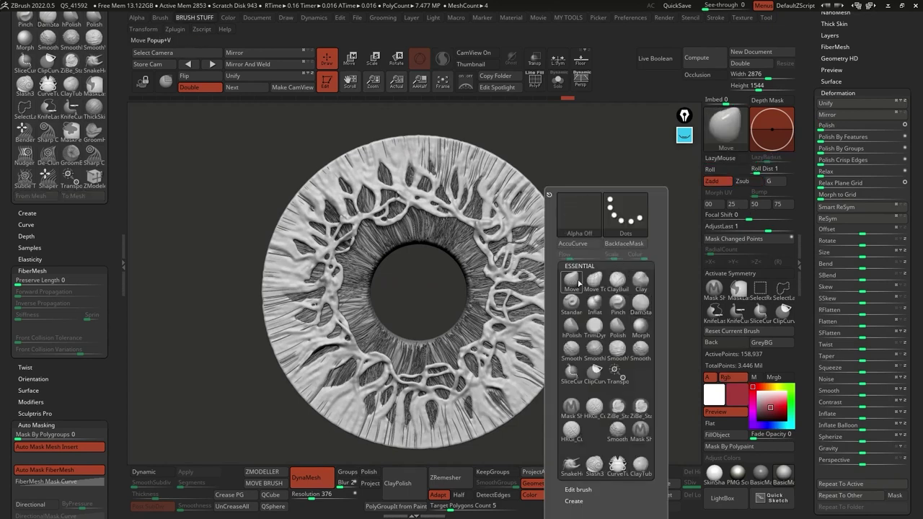
key(space)
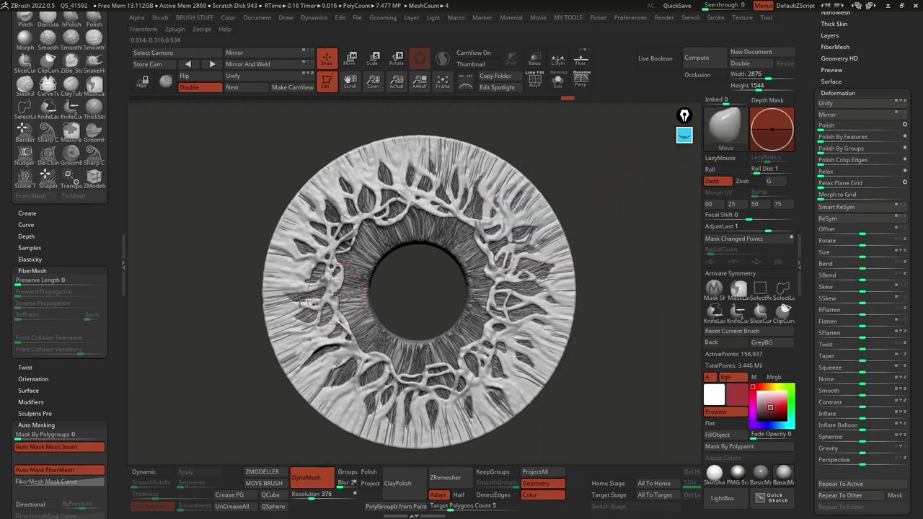
drag(84, 228, 90, 317)
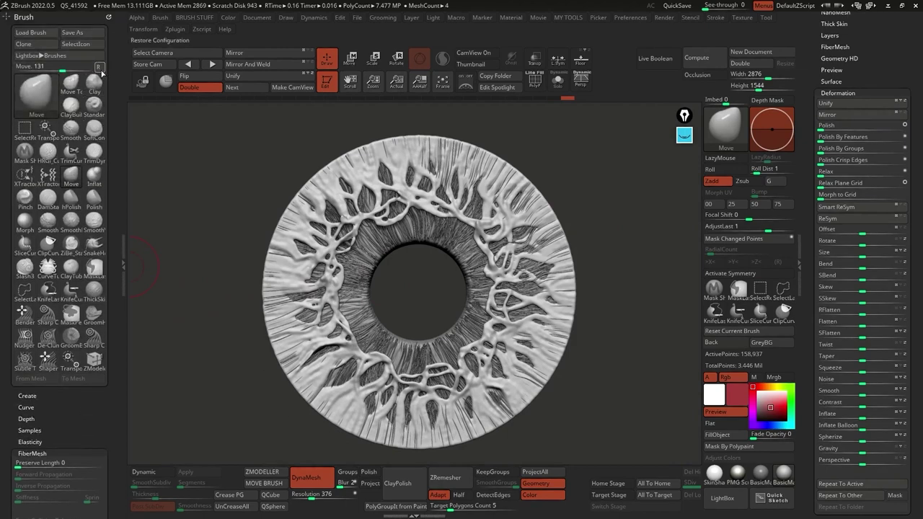
click(26, 360)
click(39, 383)
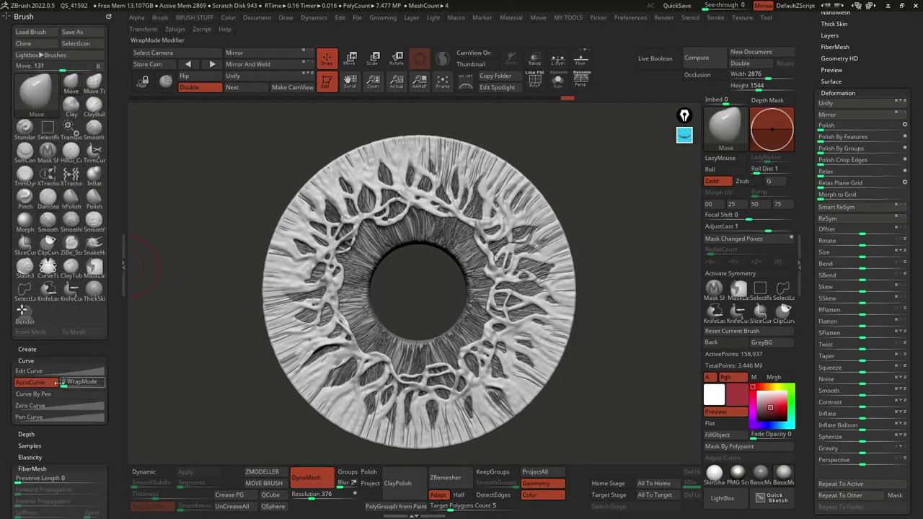
ctrl+right_drag(501, 204, 493, 196)
mouse_move(460, 200)
mouse_down()
mouse_move(490, 210)
mouse_move(493, 235)
mouse_up()
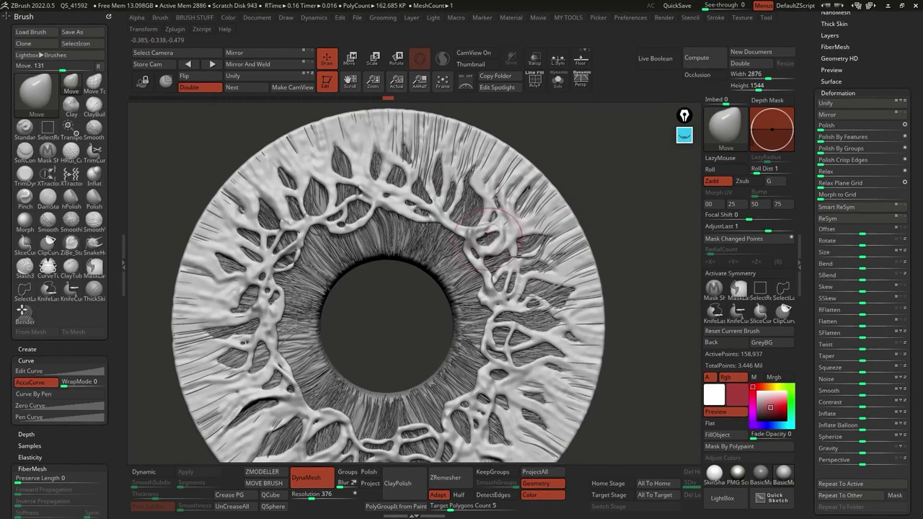
Try pulling the iris's outer rim with AccuCurve on and off, undo both pulls and leave AccuCurve enabled.
alt+right_drag(591, 199, 557, 195)
drag(542, 202, 612, 172)
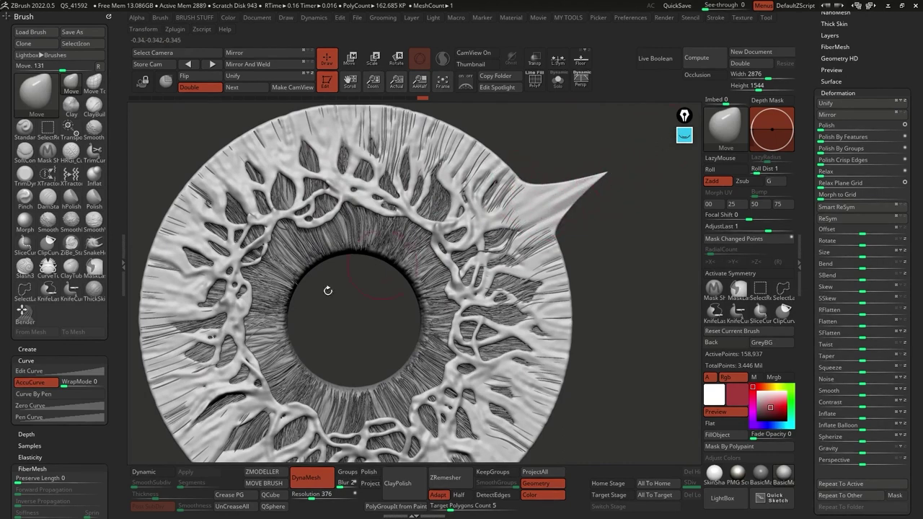
click(36, 382)
drag(572, 275, 605, 268)
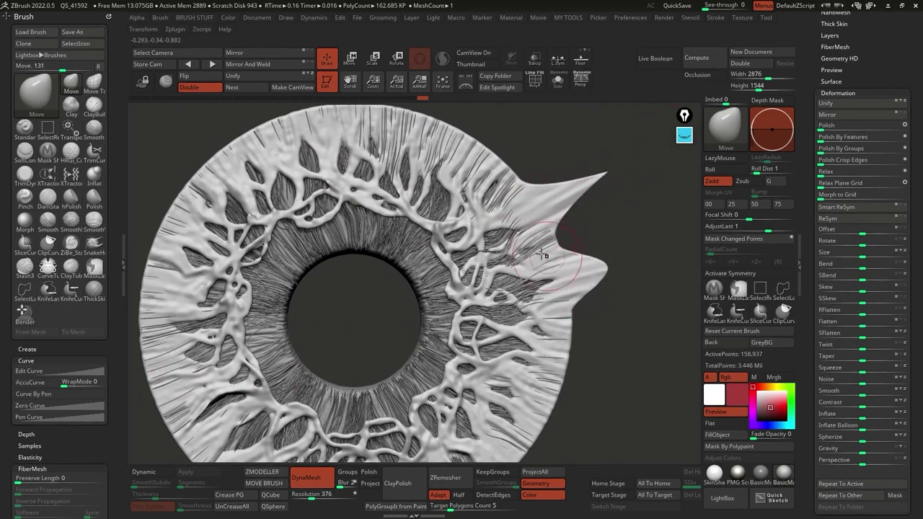
key(ctrl+z)
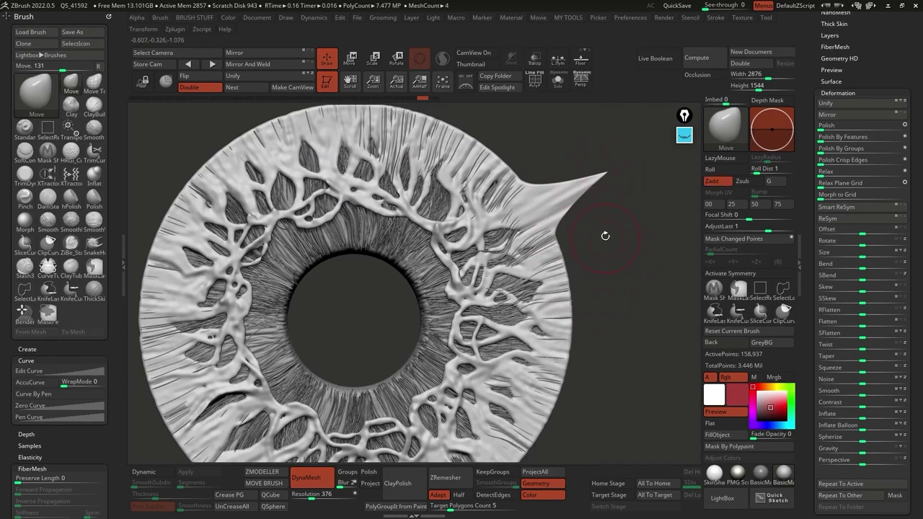
key(ctrl+z)
click(33, 382)
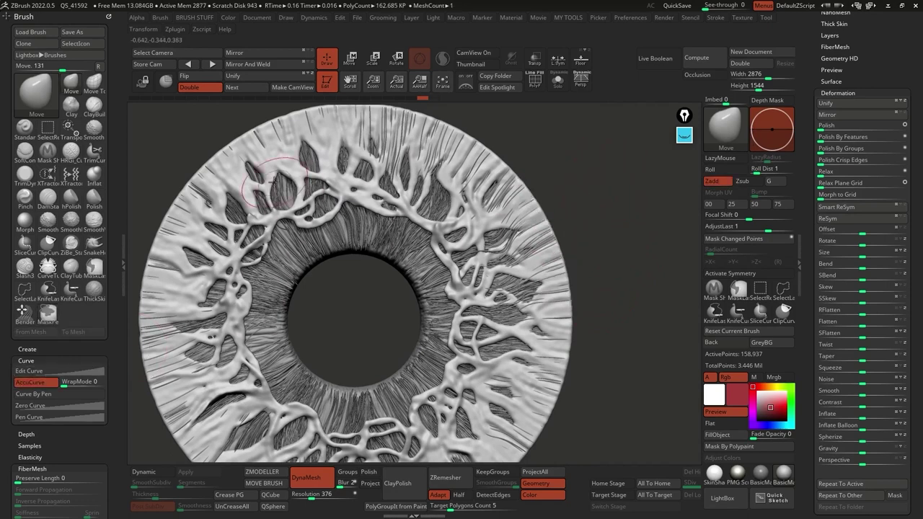
Reshape the vein strands left of the pupil with the Move brush and switch to the Inflat brush.
drag(236, 276, 249, 301)
key(b)
key(i)
key(n)
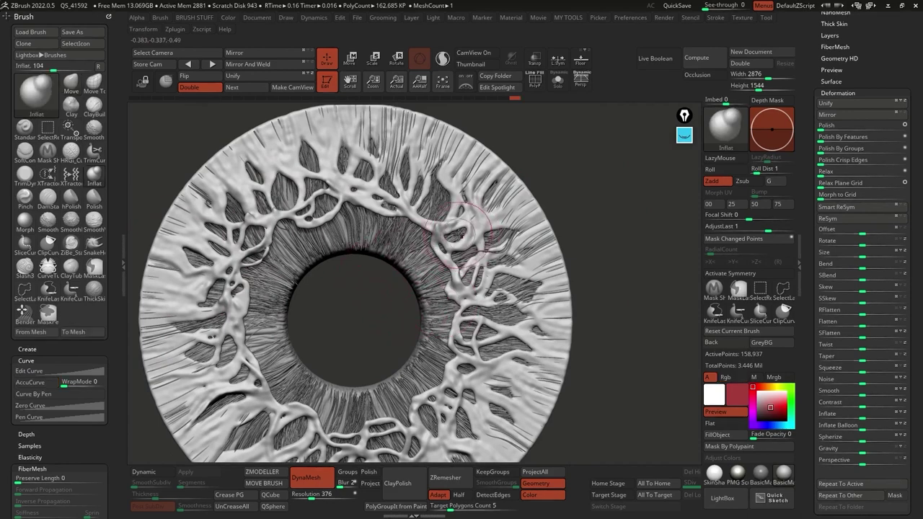
Thicken the vein strands around the right side and left of the pupil with the Inflat brush.
mouse_move(456, 230)
mouse_down()
mouse_move(490, 216)
mouse_move(460, 233)
mouse_up()
mouse_move(490, 198)
mouse_down()
mouse_move(497, 205)
mouse_move(487, 219)
mouse_up()
mouse_move(589, 253)
mouse_down()
mouse_move(602, 236)
mouse_move(576, 252)
mouse_up()
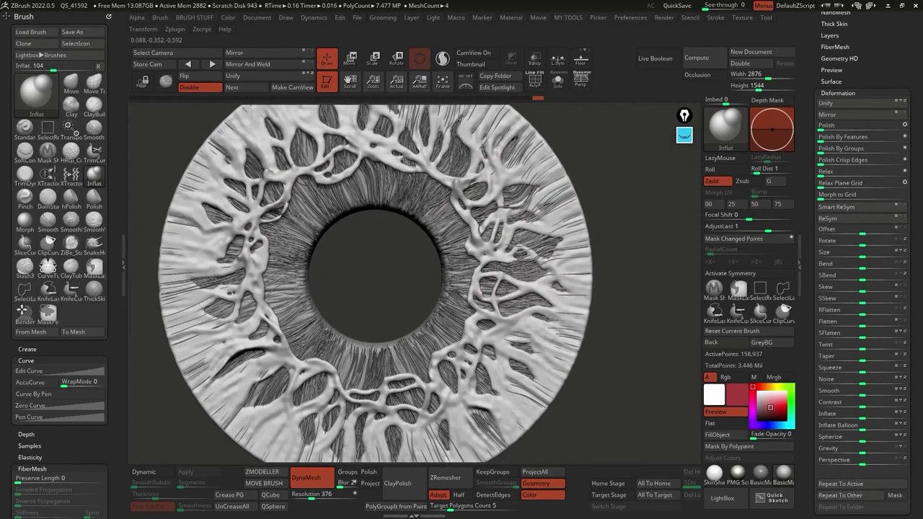
drag(481, 291, 488, 283)
drag(249, 303, 246, 299)
drag(232, 257, 233, 252)
Deflate parts of the vein layer along the iris's right and lower areas with the Inflat brush in subtract mode.
alt+right_drag(239, 163, 285, 187)
alt+right_drag(544, 389, 526, 341)
mouse_move(507, 364)
alt+mouse_down()
mouse_move(507, 392)
mouse_move(470, 405)
alt+mouse_up()
alt+drag(562, 294, 573, 300)
alt+drag(568, 261, 580, 264)
alt+drag(420, 410, 421, 421)
alt+drag(306, 395, 297, 372)
Adjust the Inflat brush, including a Focal Shift of -29, and refine the strands at the right and lower right.
key(space)
drag(553, 250, 545, 250)
drag(602, 265, 601, 244)
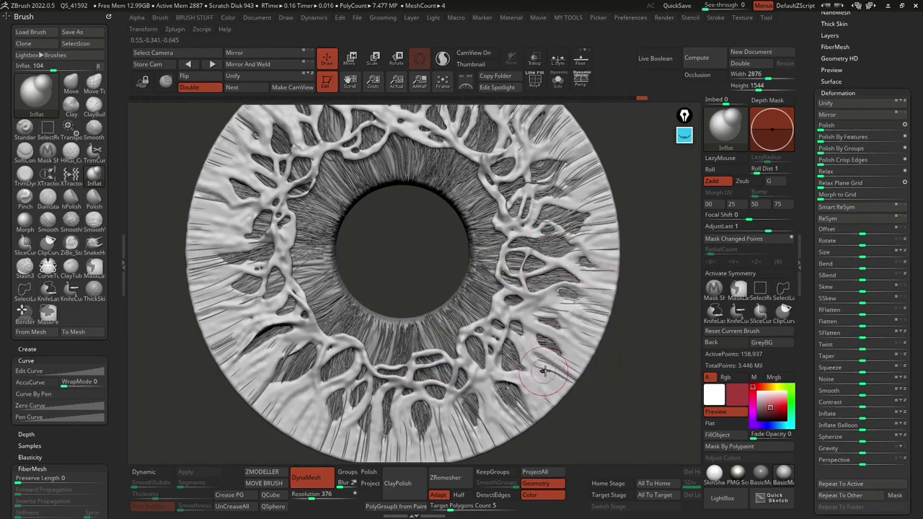
key(space)
mouse_move(555, 357)
mouse_down()
mouse_move(565, 357)
mouse_move(556, 341)
mouse_up()
key(space)
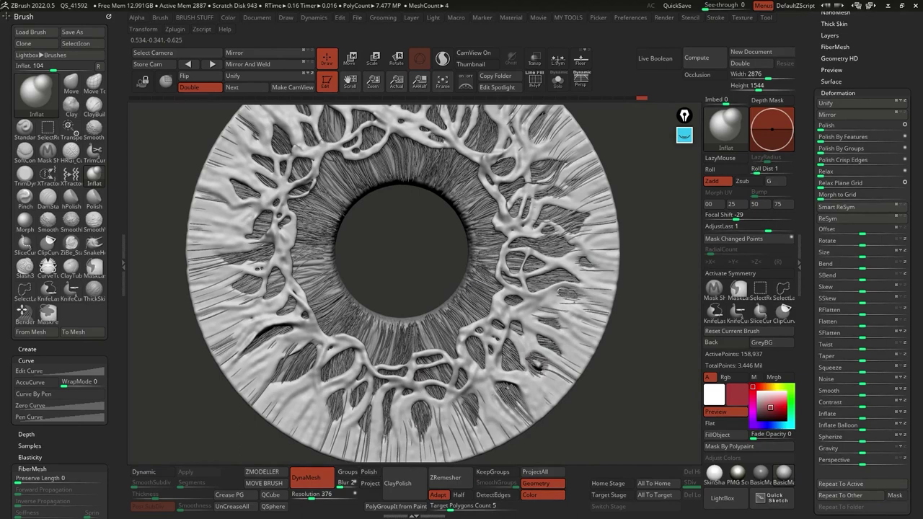
Switch to the Move brush and reshape the vein strands near the iris's right edge.
key(b)
key(m)
key(v)
key(space)
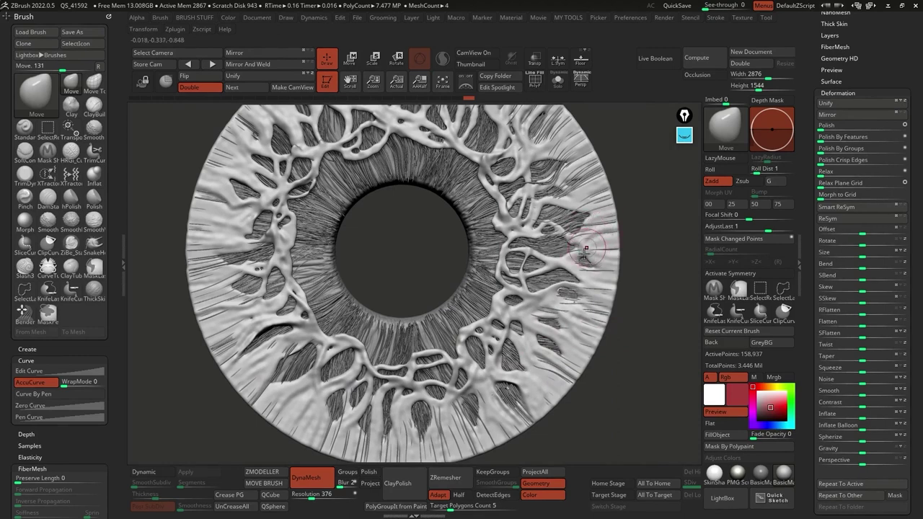
Switch to the DamStandard brush, adjust its size and carve fine creases into the vein strands right of the pupil.
key(b)
key(d)
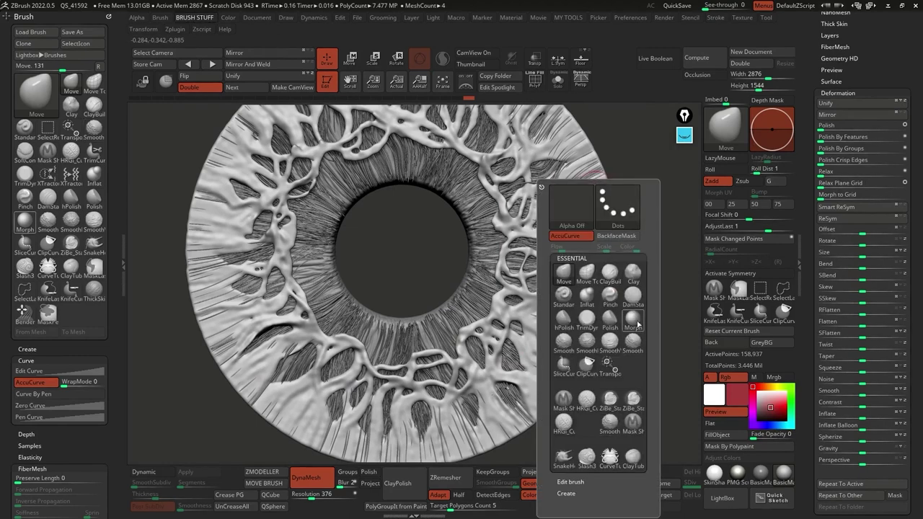
key(s)
key(space)
drag(637, 205, 629, 205)
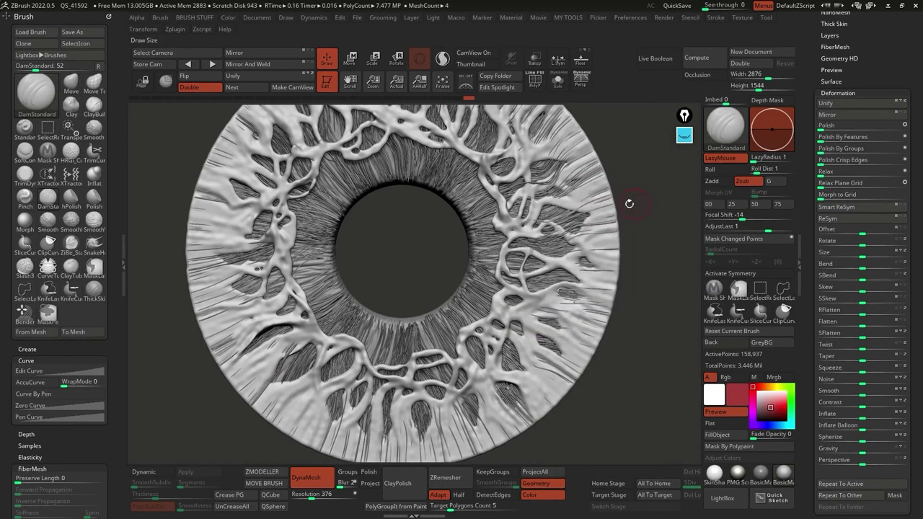
mouse_move(531, 220)
mouse_down()
mouse_move(536, 202)
mouse_move(525, 214)
mouse_up()
key(space)
drag(542, 182, 511, 203)
mouse_move(555, 264)
mouse_down()
mouse_move(582, 260)
mouse_move(588, 246)
mouse_move(570, 236)
mouse_up()
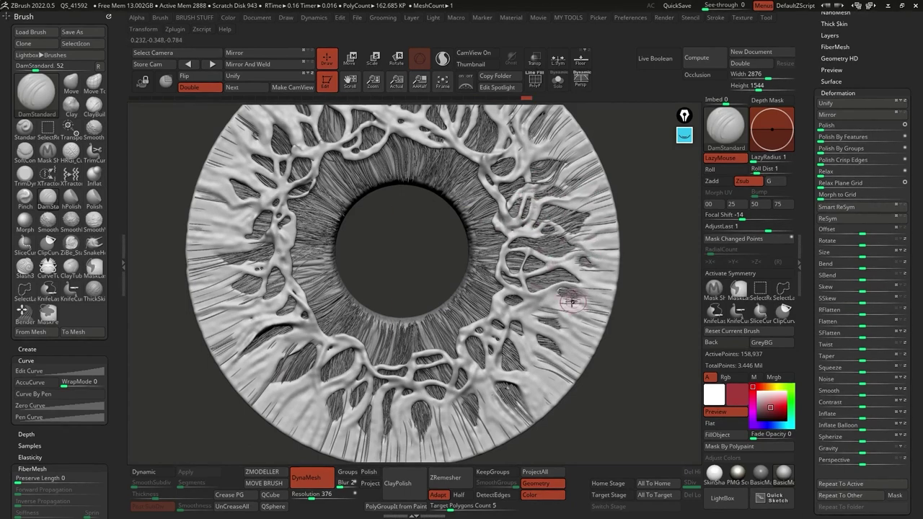
Carve further DamStandard creases into the strands at the lower right and on the left side of the iris.
mouse_move(514, 319)
mouse_down()
mouse_move(528, 361)
mouse_move(529, 319)
mouse_up()
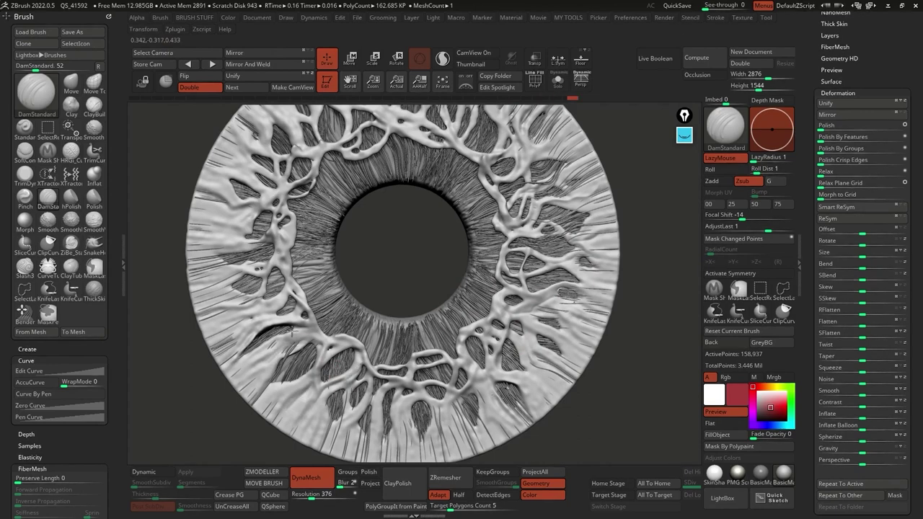
drag(237, 338, 211, 324)
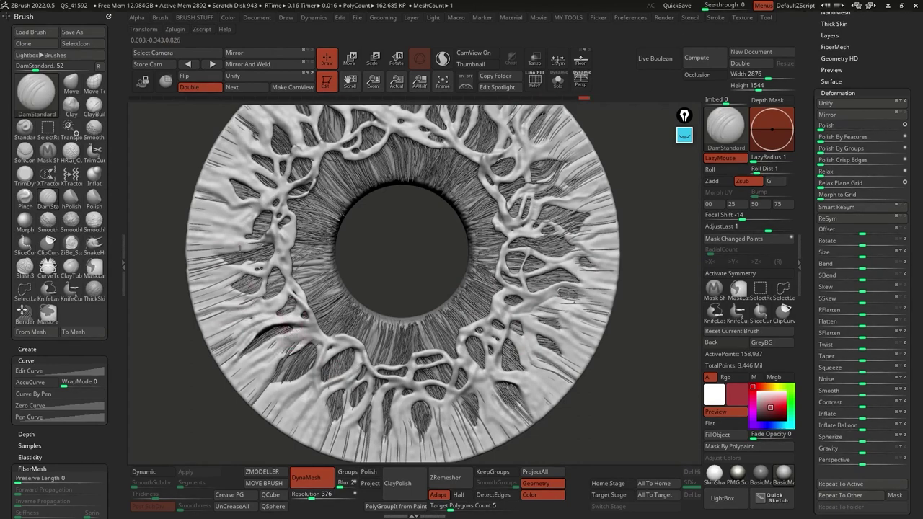
drag(232, 232, 213, 218)
alt+drag(637, 289, 380, 204)
mouse_move(563, 218)
alt+mouse_down()
mouse_move(607, 241)
mouse_move(589, 223)
alt+mouse_up()
alt+drag(486, 227, 566, 249)
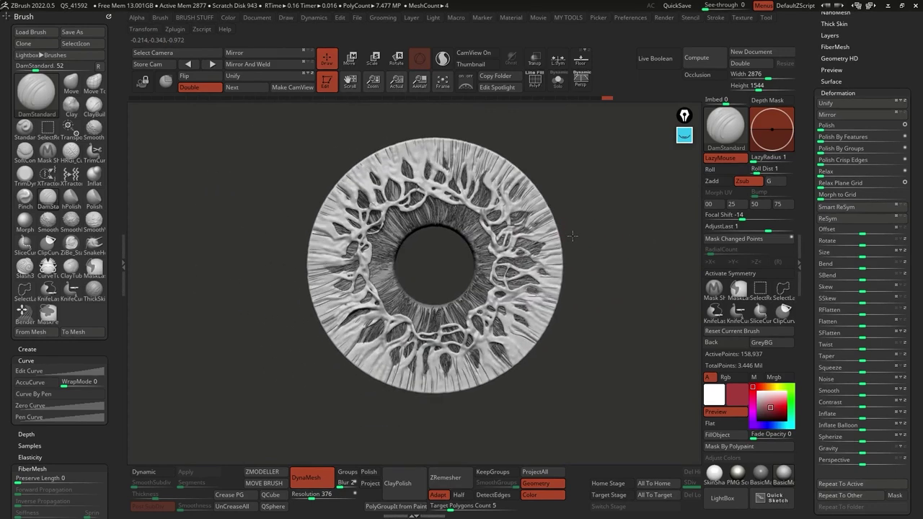
Display the iris with the SkinShade material and switch to the Standard brush.
drag(826, 75, 807, 244)
drag(637, 282, 506, 438)
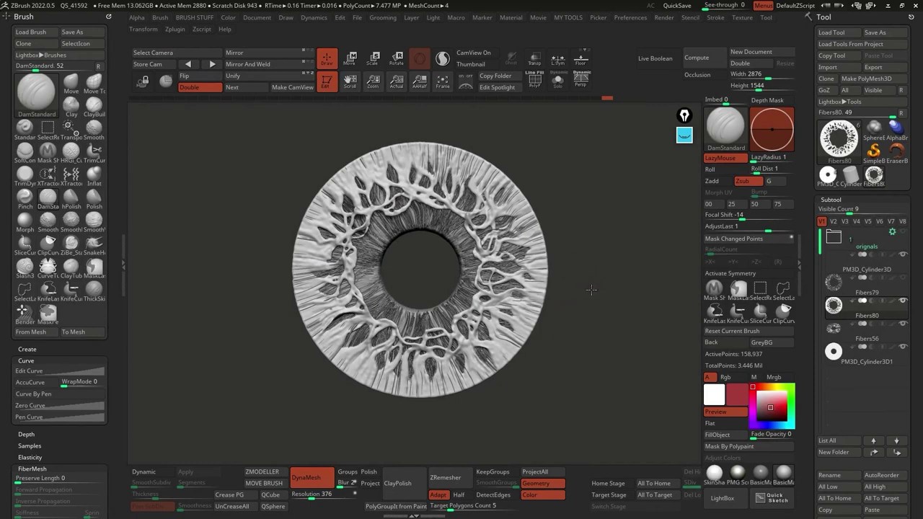
click(716, 477)
key(b)
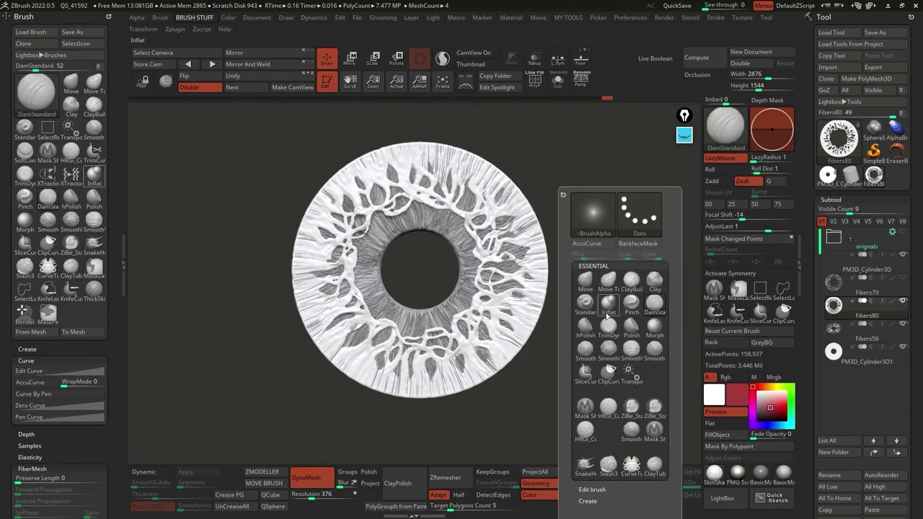
click(585, 304)
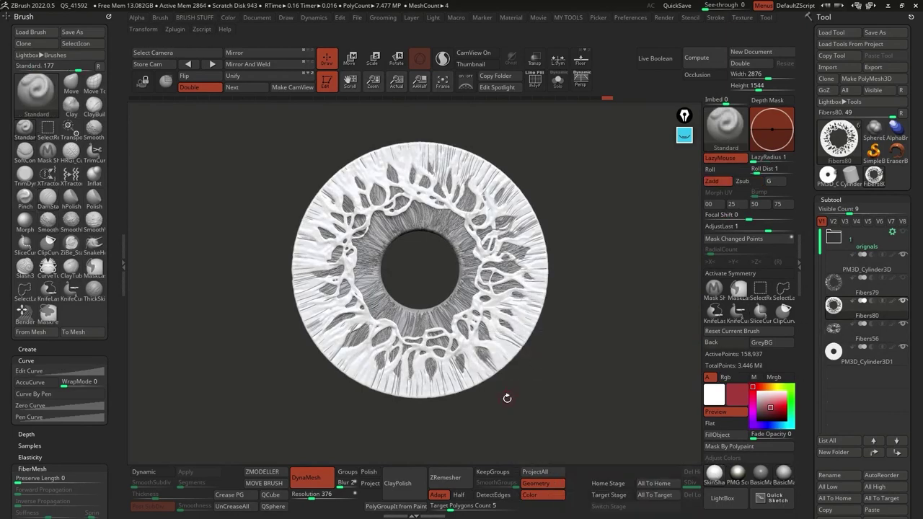
Turn off LazyMouse and Zadd for the Standard brush and look at its stroke options.
click(728, 158)
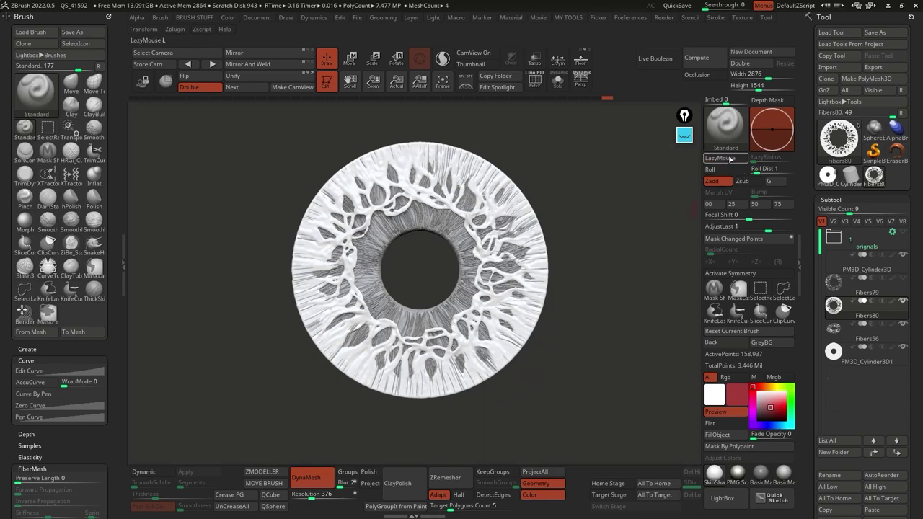
click(715, 17)
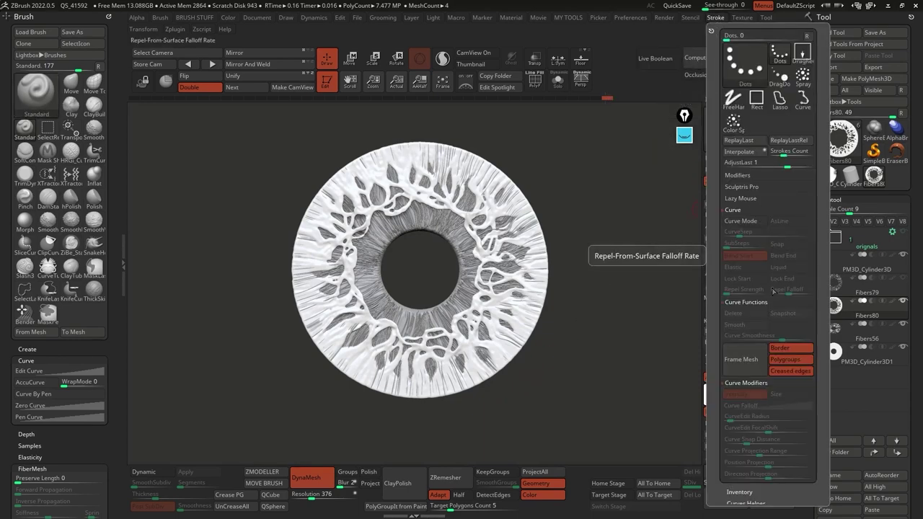
click(740, 198)
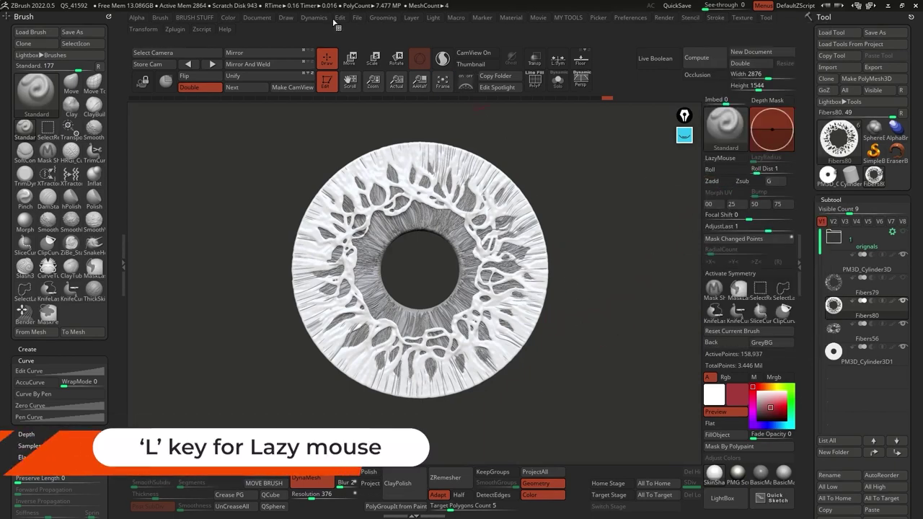
click(285, 18)
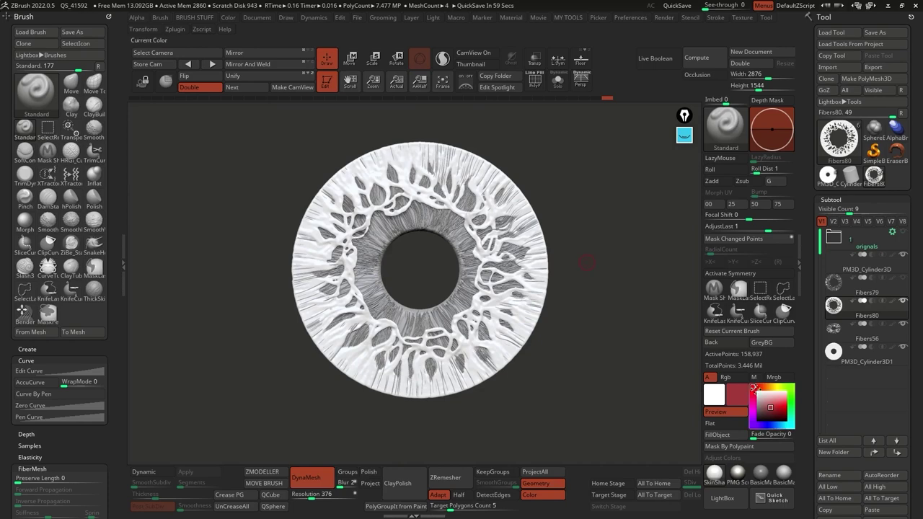
Enable Rgb, choose white and fill the Fibers80 vein layer, the Fibers56 layer and the base disc with it.
click(729, 378)
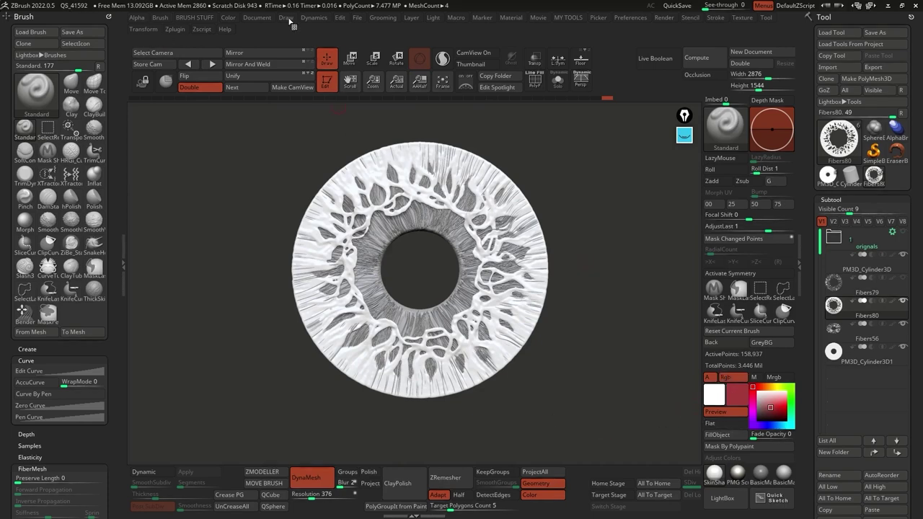
click(287, 17)
right_click(575, 218)
drag(769, 404, 755, 390)
click(733, 435)
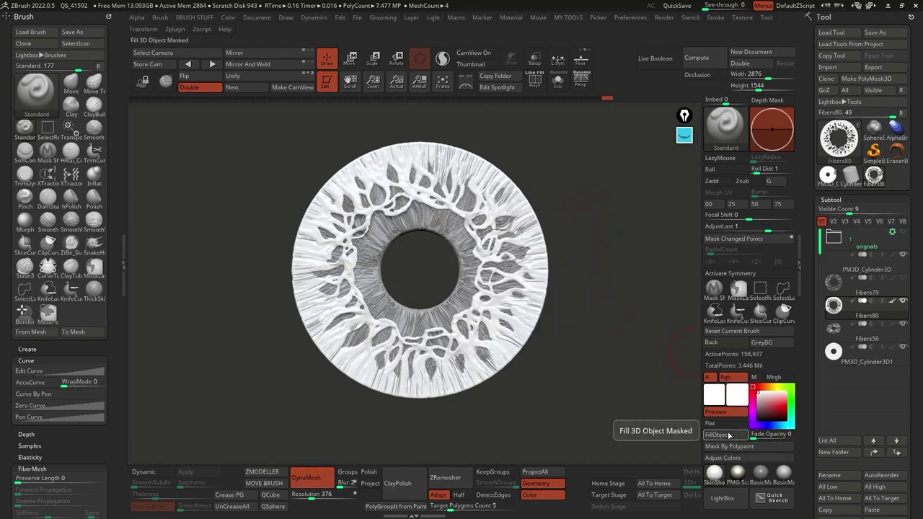
key(Down)
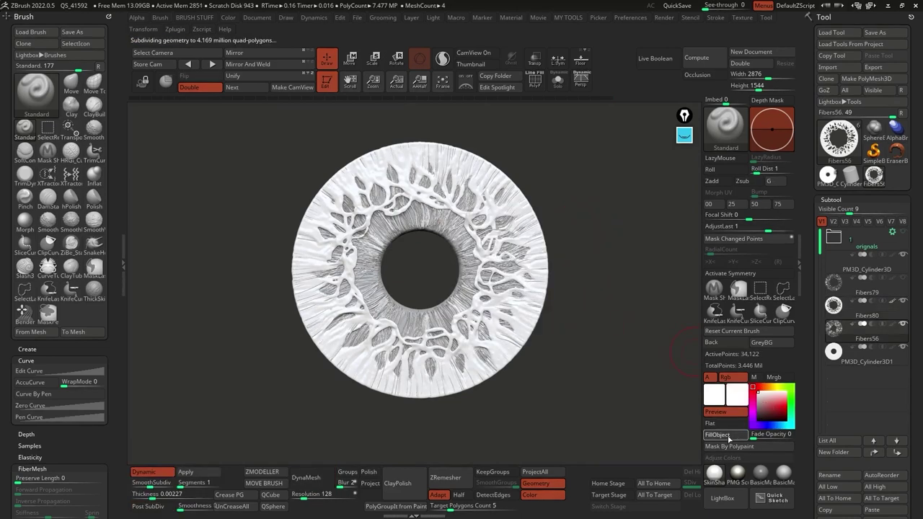
mouse_move(860, 340)
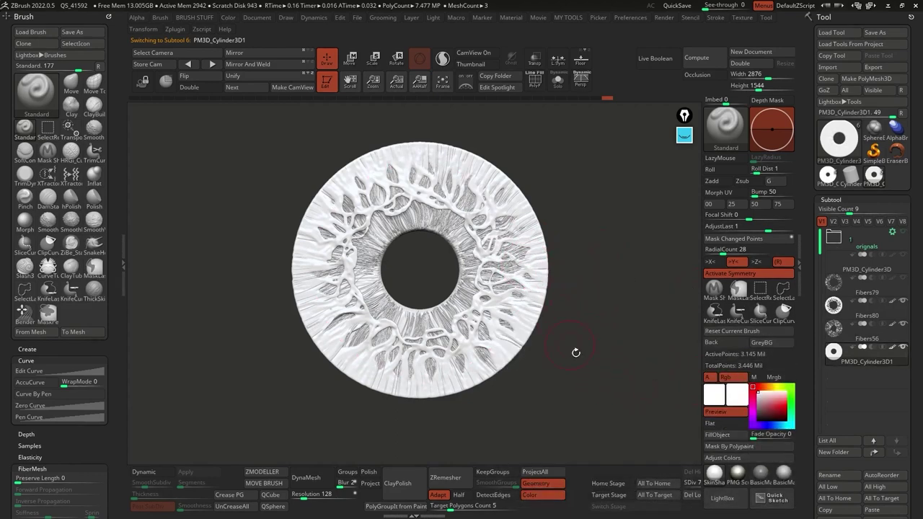
Pick a dark brown and fill the PM3D_Cylinder3D1 base disc with it.
click(762, 387)
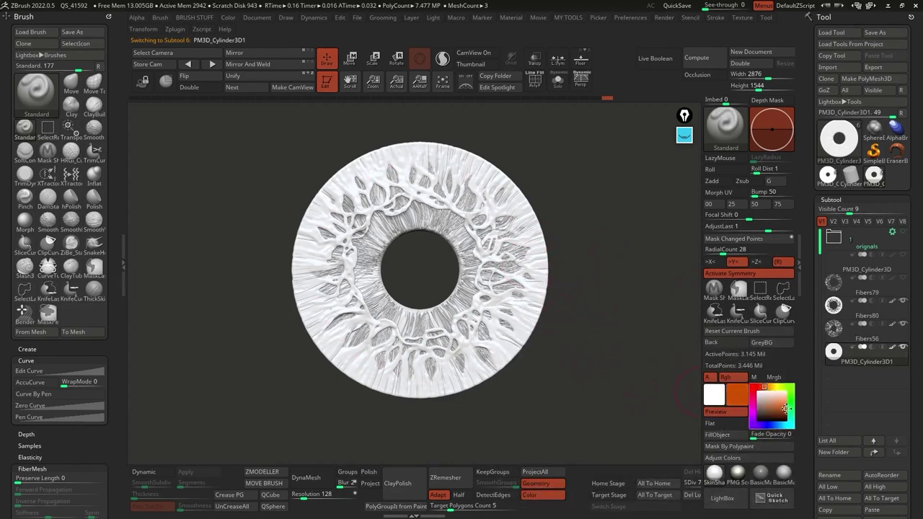
click(772, 412)
drag(773, 412, 773, 414)
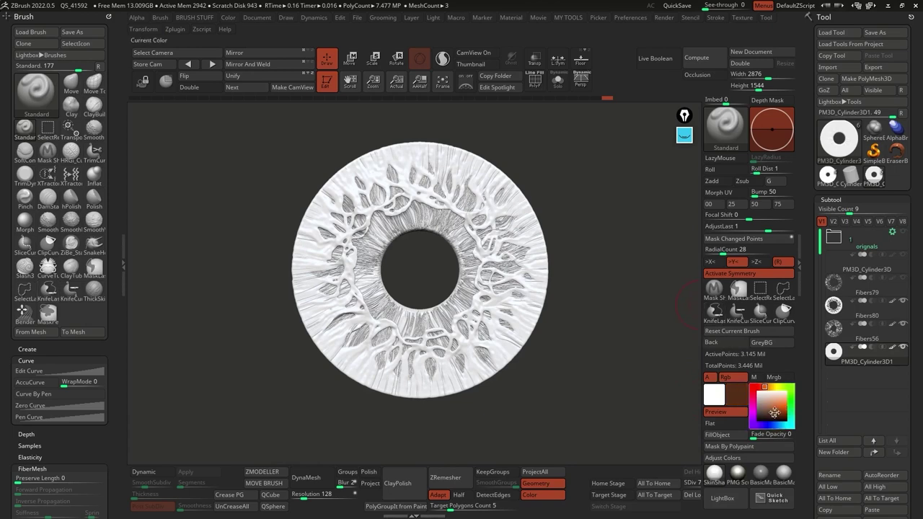
click(726, 435)
key(space)
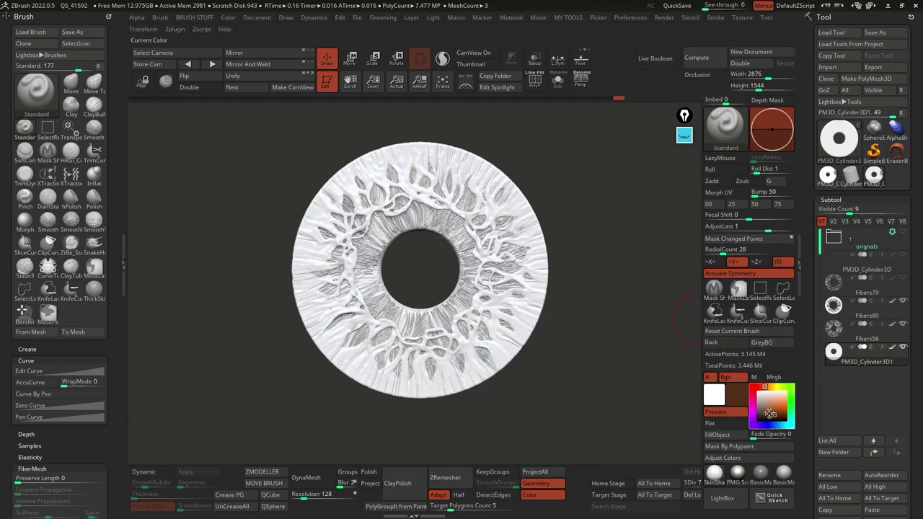
click(714, 394)
click(773, 414)
click(737, 434)
Fill the Fibers56 and Fibers80 layers with the same dark brown.
click(833, 332)
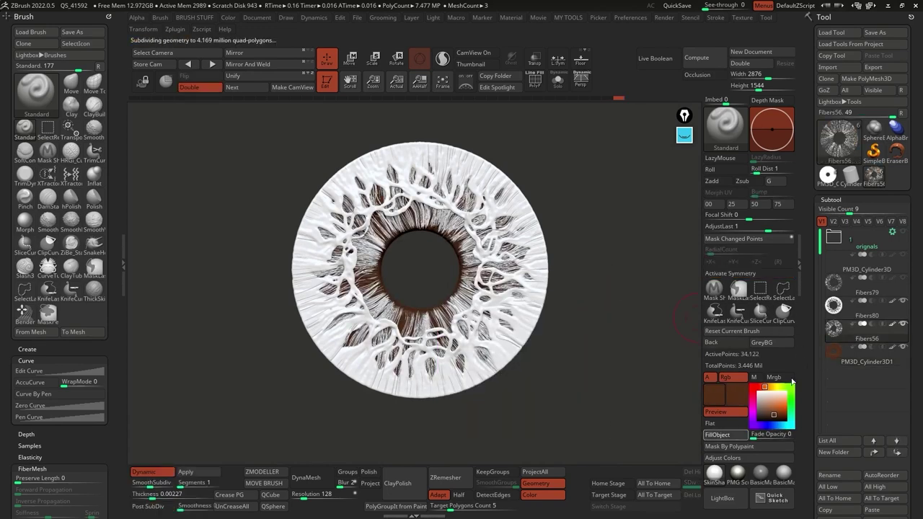
click(731, 436)
click(833, 308)
click(734, 434)
alt+drag(606, 338, 627, 331)
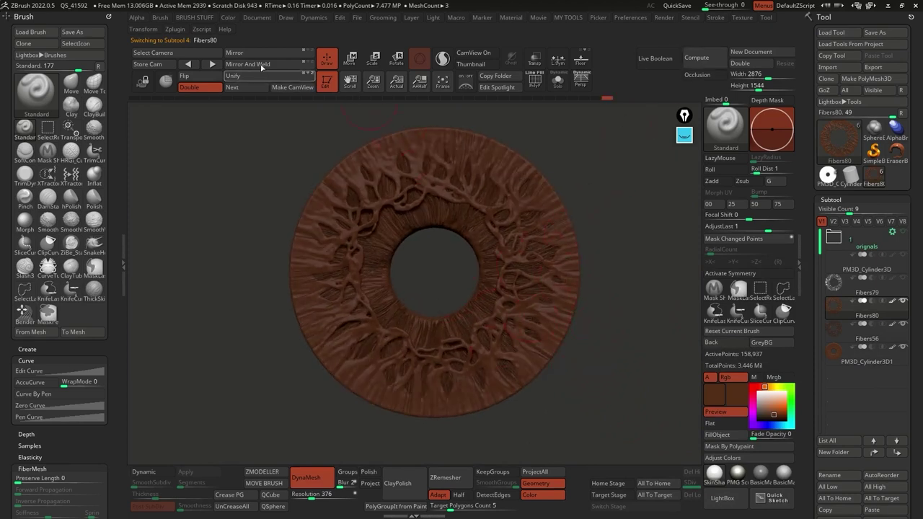
Dock the Zplugin palette and compute Ambient Occlusion for the Fibers80 vein layer.
click(173, 31)
drag(169, 39, 70, 46)
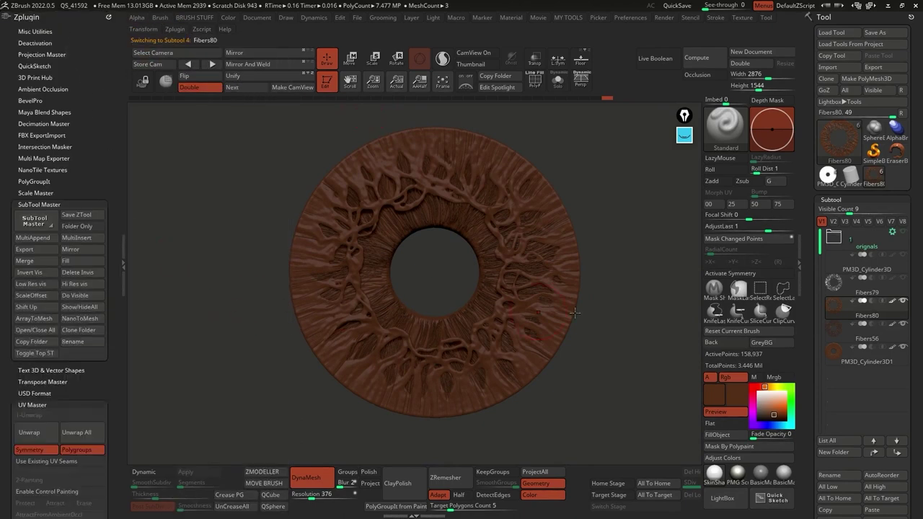
click(557, 80)
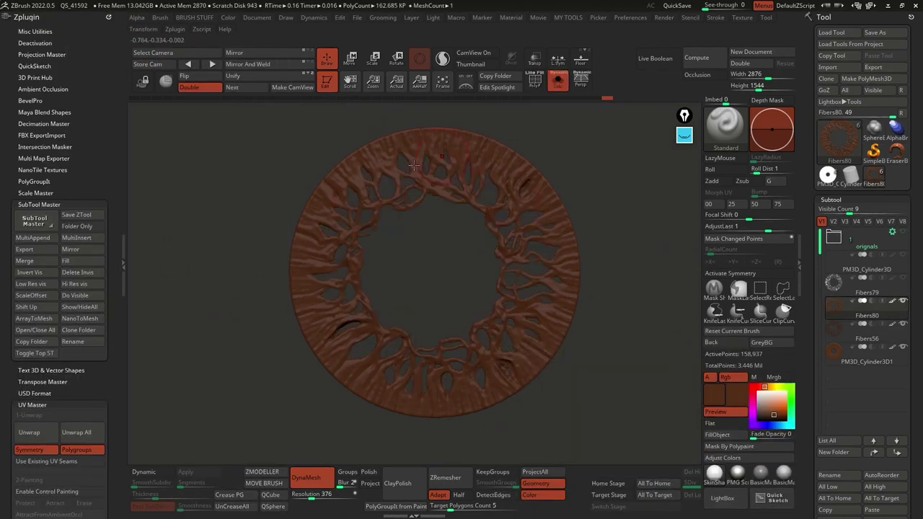
click(558, 80)
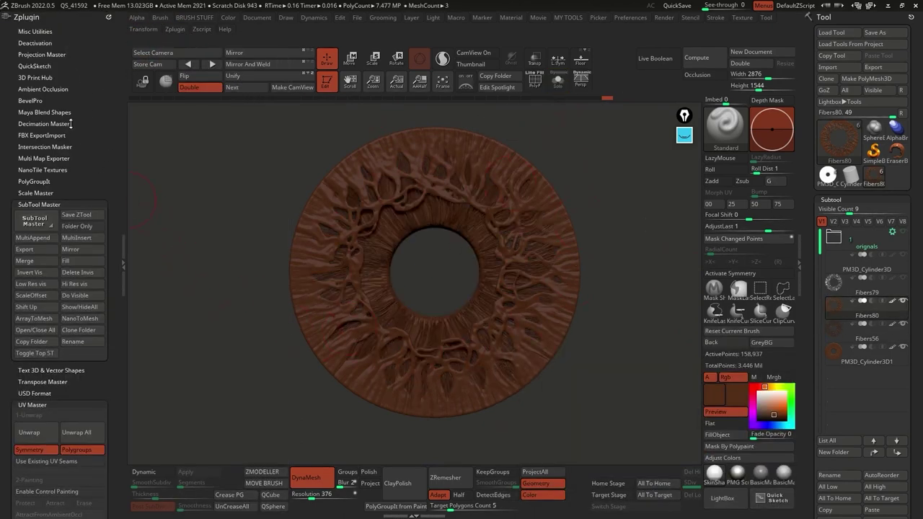
click(59, 89)
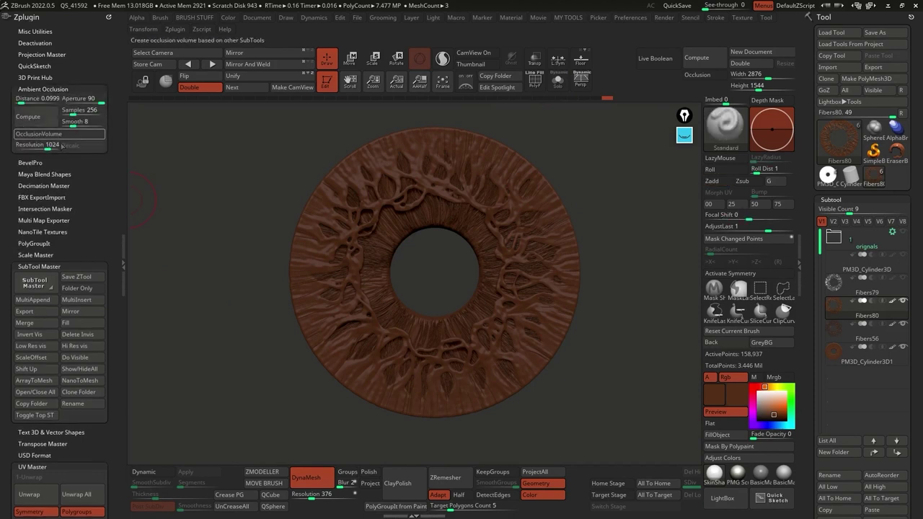
click(39, 118)
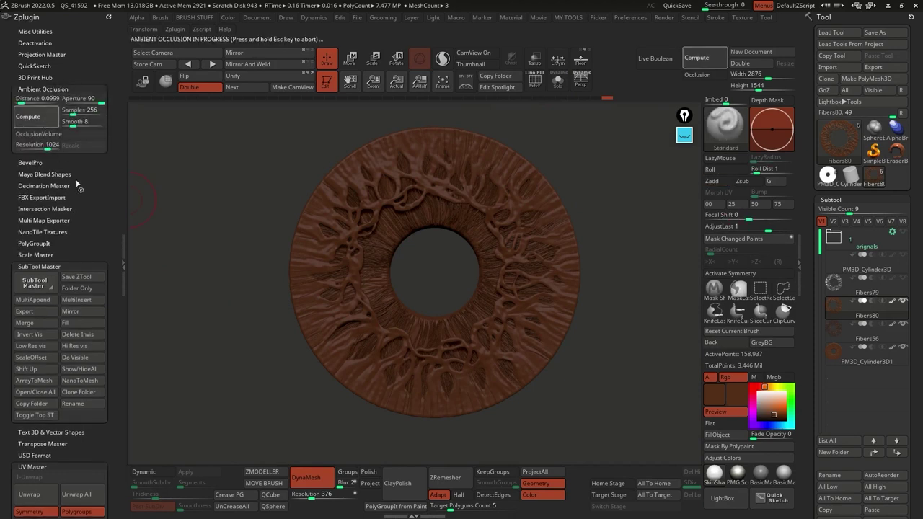
click(692, 59)
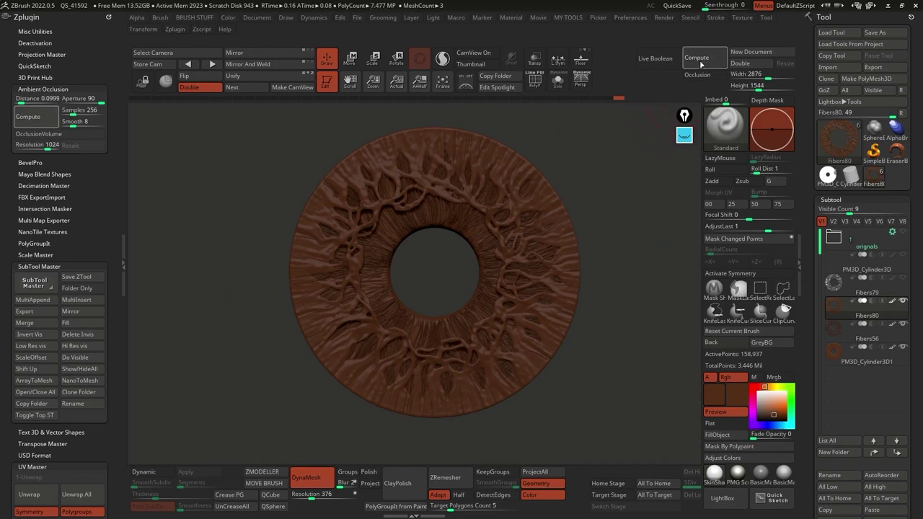
Compute the ambient occlusion mask again and invert it with the vein layer isolated.
drag(617, 275, 620, 286)
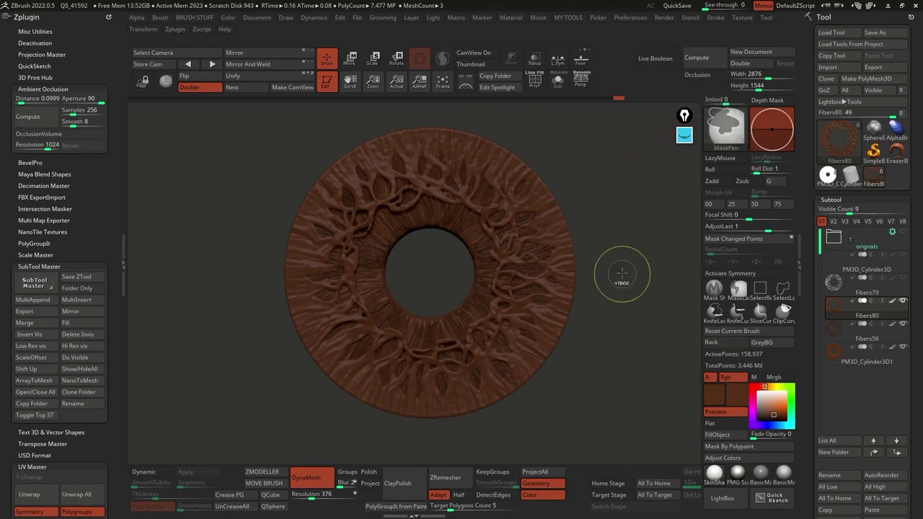
click(705, 61)
key(alt+s)
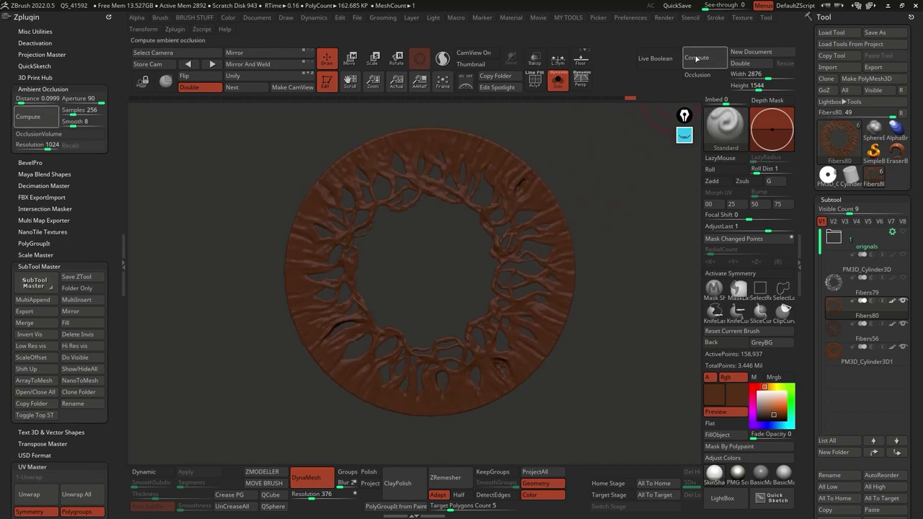
ctrl+click(615, 227)
ctrl+click(614, 227)
drag(615, 230, 614, 247)
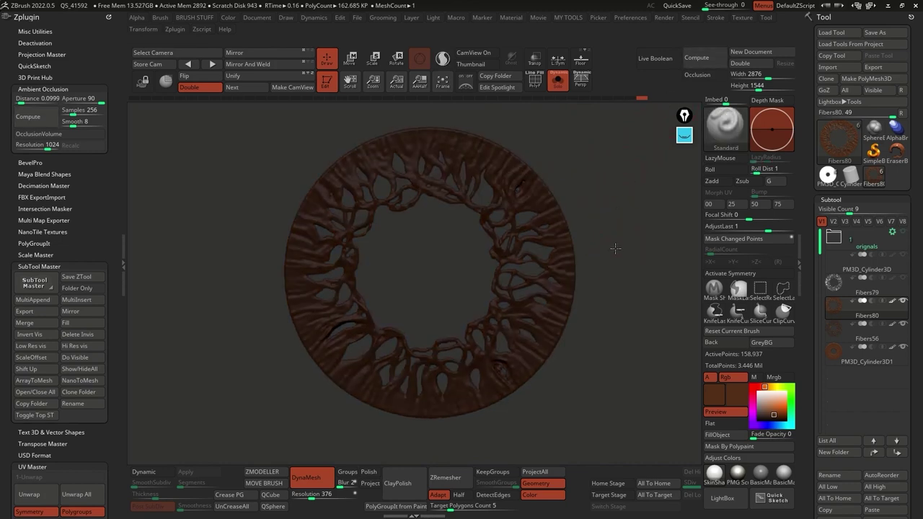
Invert the vein layer's ambient occlusion mask and invert it back to compare the masked areas.
ctrl+click(620, 299)
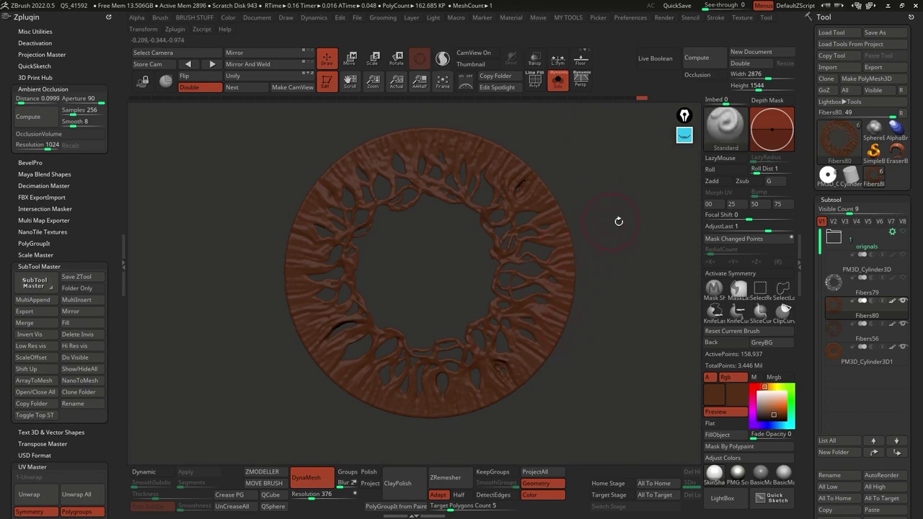
drag(612, 222, 581, 253)
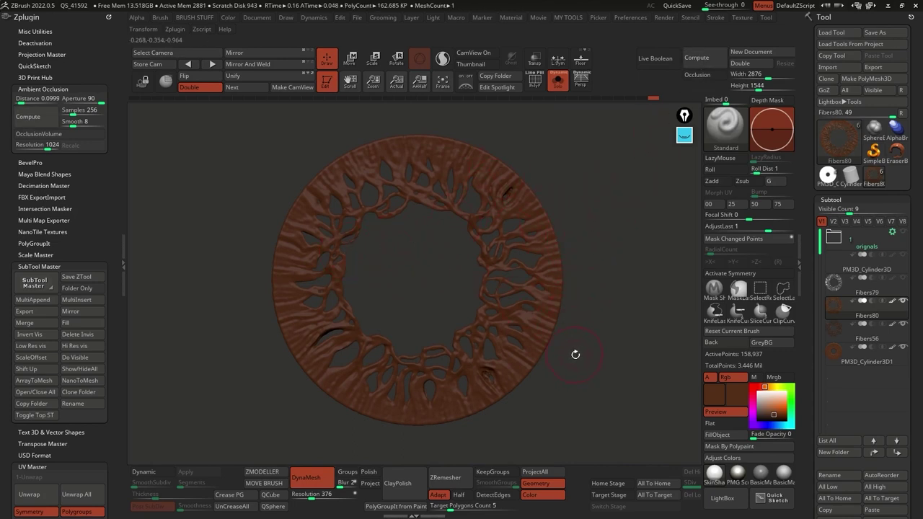
key(ctrl)
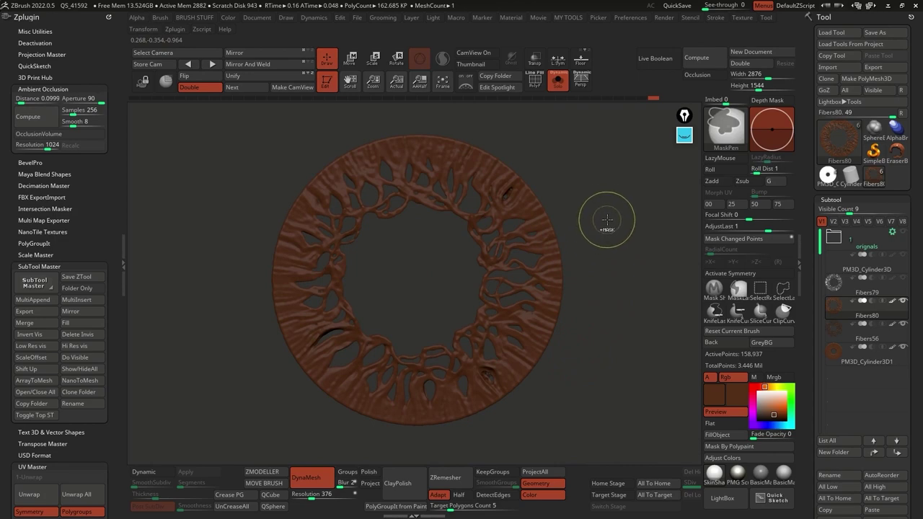
ctrl+click(607, 219)
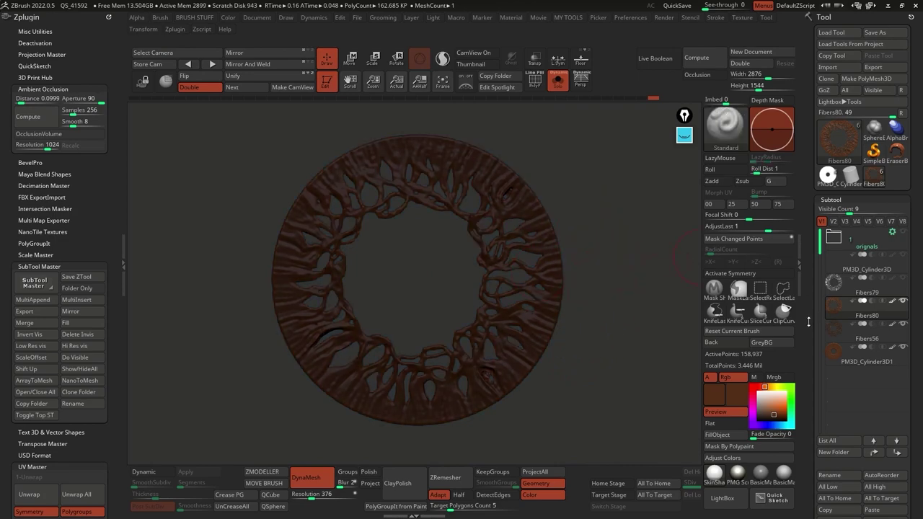
Hide the mask display, color the vein layer's unmasked crevices with a darker brown and clear the mask.
scroll(868, 153, down, 15)
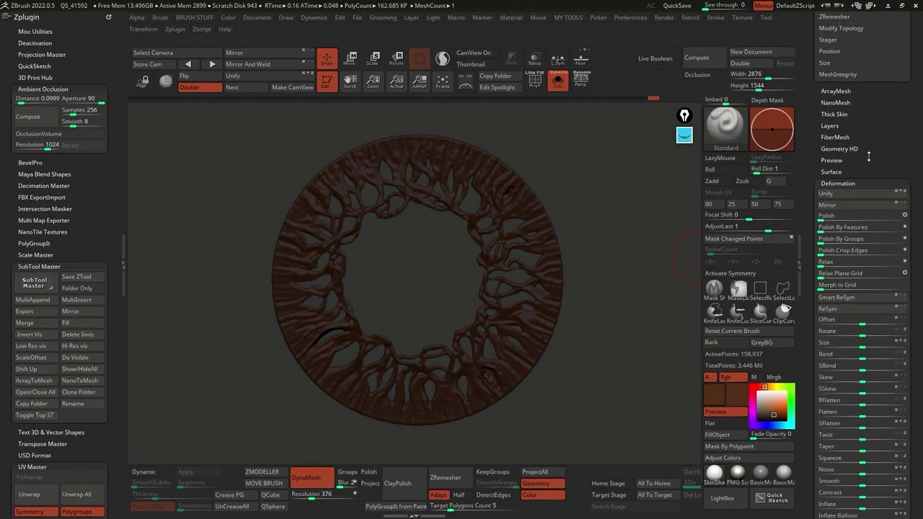
click(843, 183)
click(844, 195)
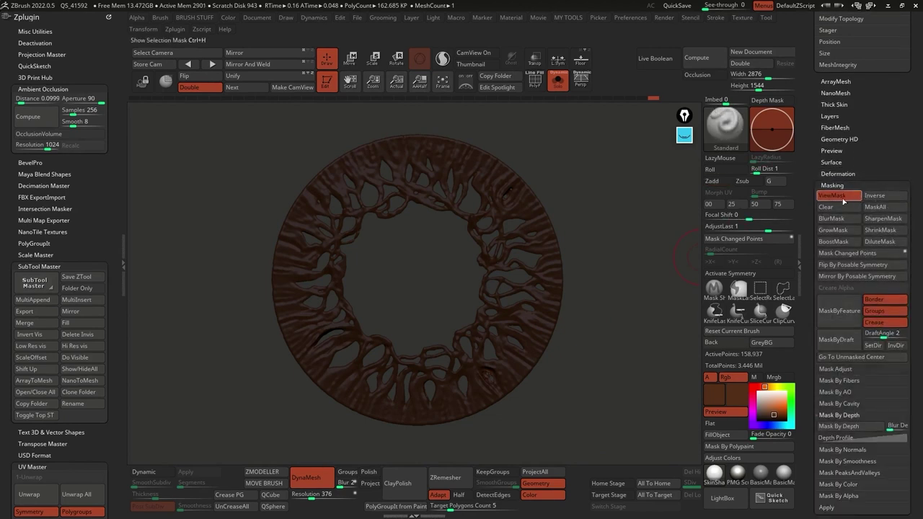
click(841, 196)
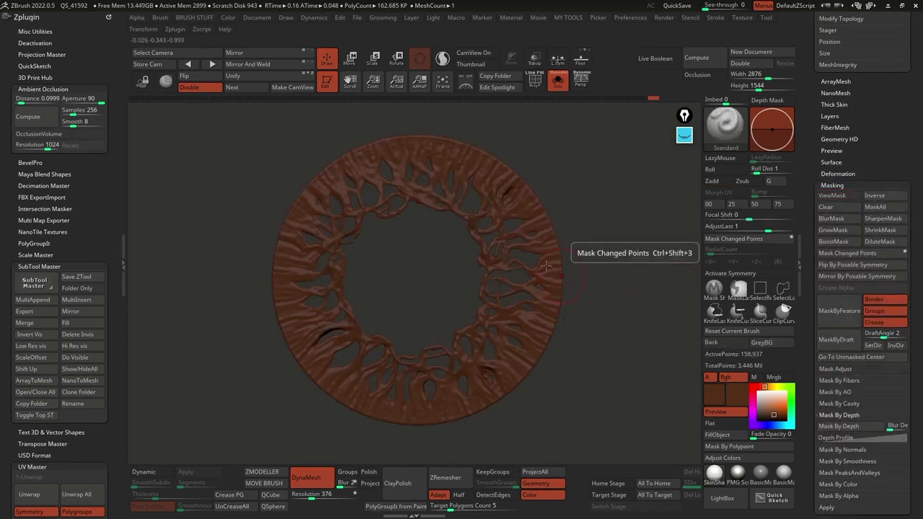
mouse_move(768, 414)
mouse_down()
mouse_move(779, 416)
mouse_move(736, 410)
mouse_move(770, 417)
mouse_up()
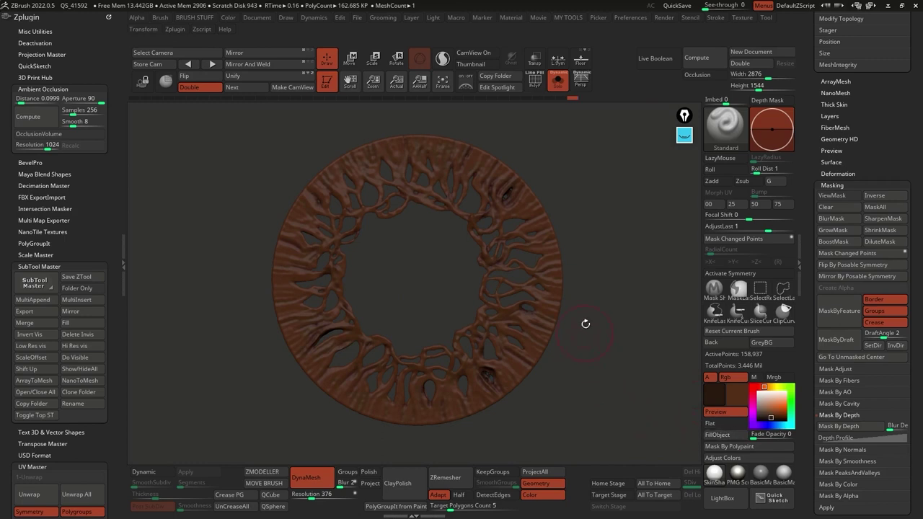
key(ctrl)
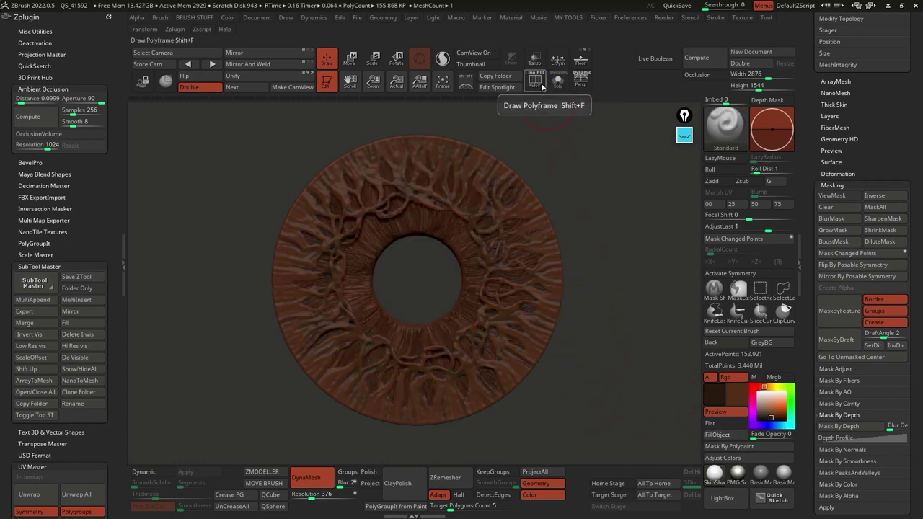
Make the fine Fibers56 layer active with dynamic subdivision on and check it in isolation.
click(537, 83)
click(537, 83)
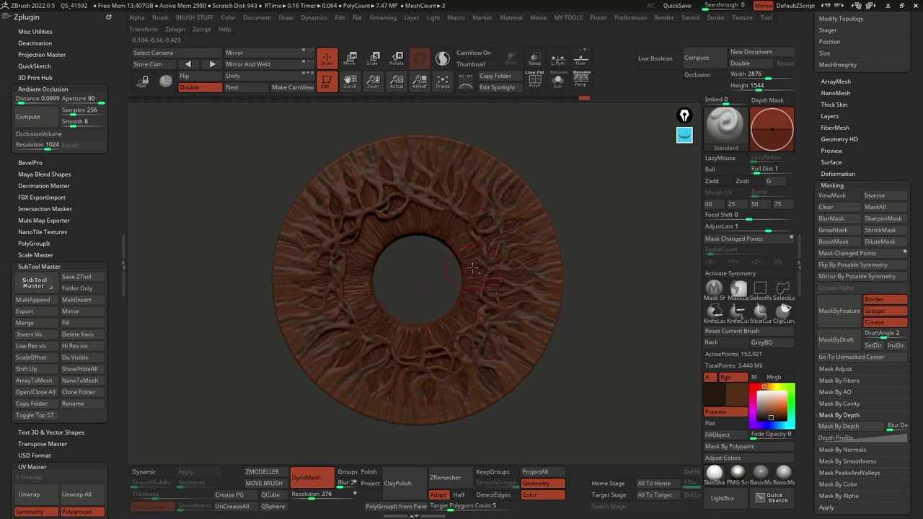
key(d)
click(557, 81)
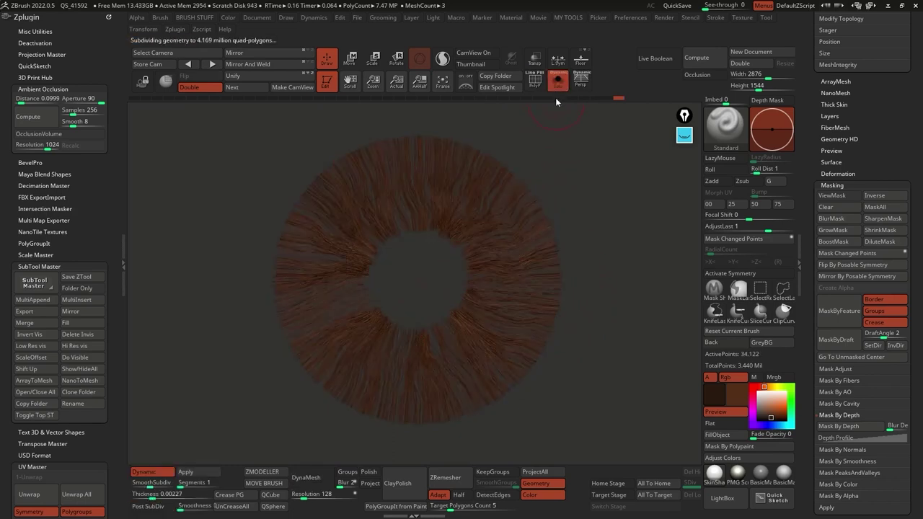
click(557, 86)
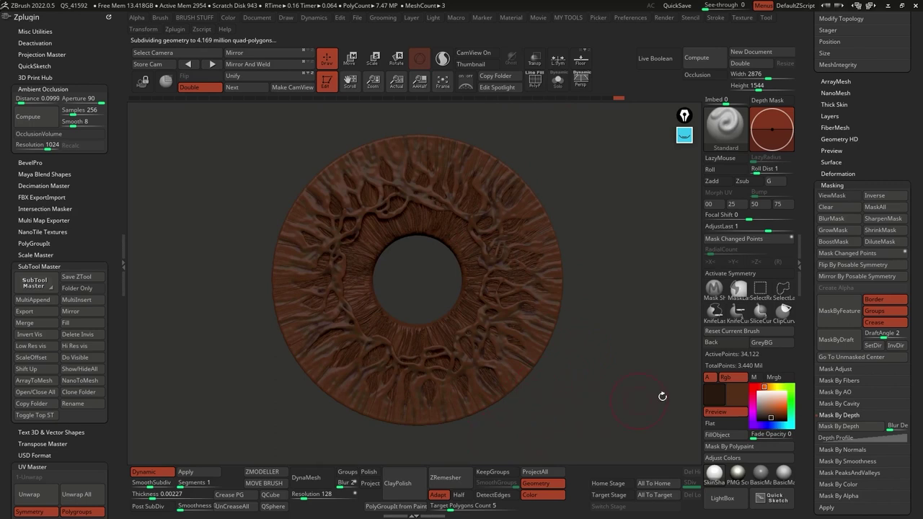
Choose a medium brown and give the Standard brush the Spray stroke for painting the Fibers56 fibers.
click(774, 409)
key(b)
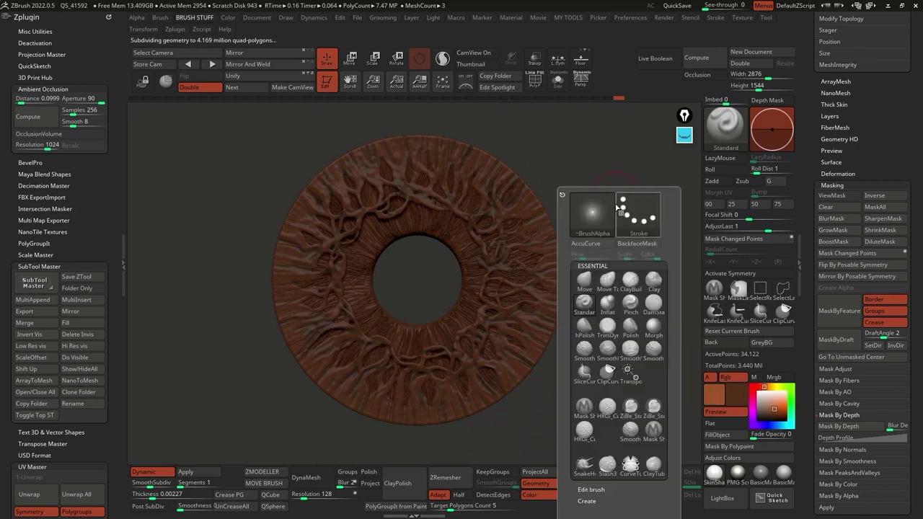
click(649, 222)
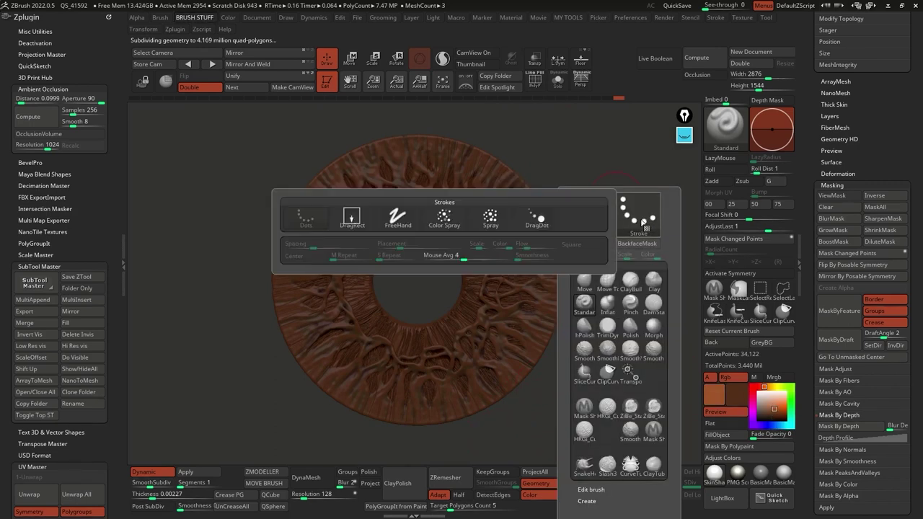
click(490, 218)
key(b)
click(609, 215)
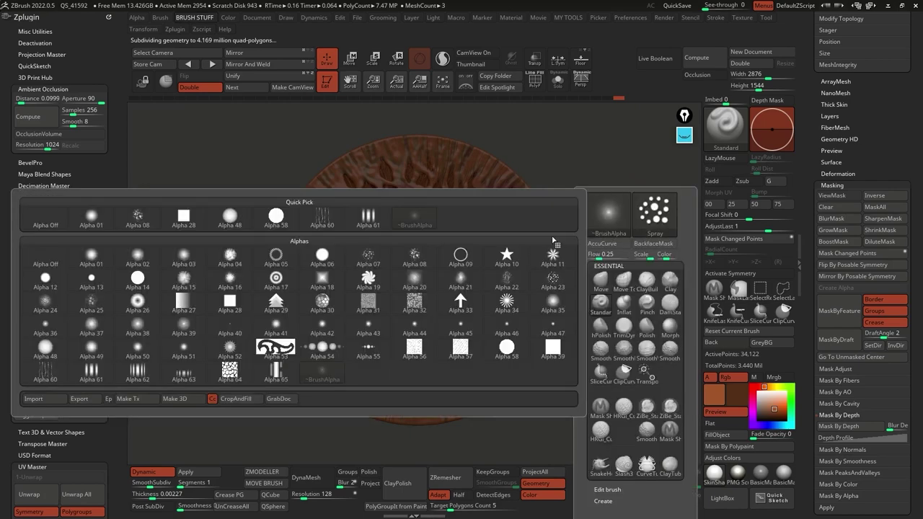
click(454, 268)
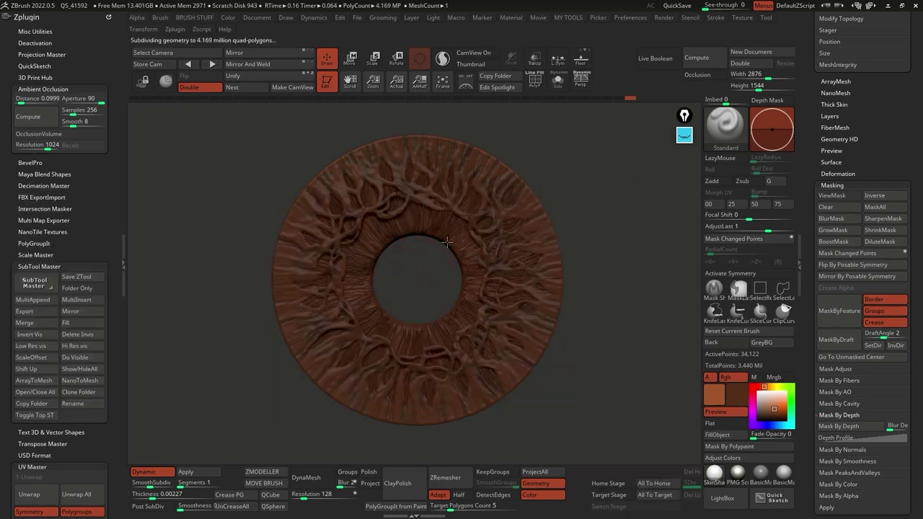
Paint the Fibers56 fibers around the pupil in lighter orange-brown, isolate the layer and turn off its dynamic subdivision.
click(772, 406)
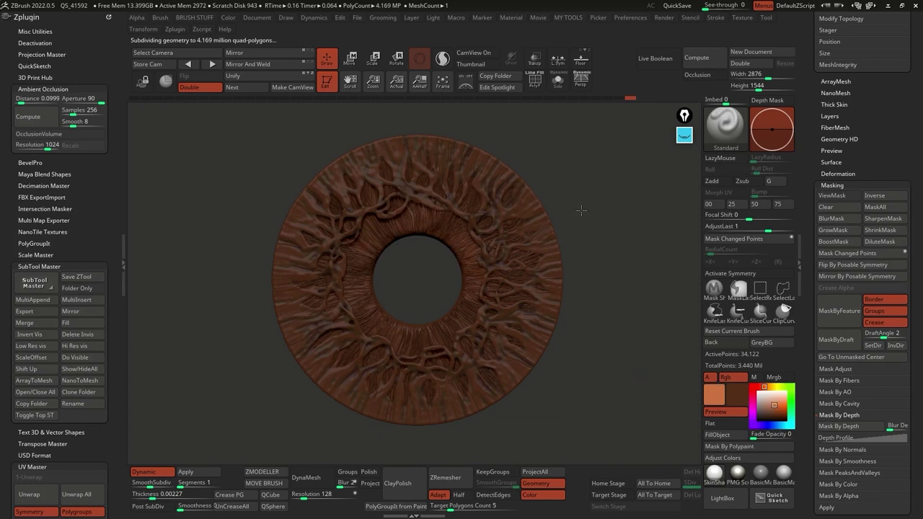
click(557, 81)
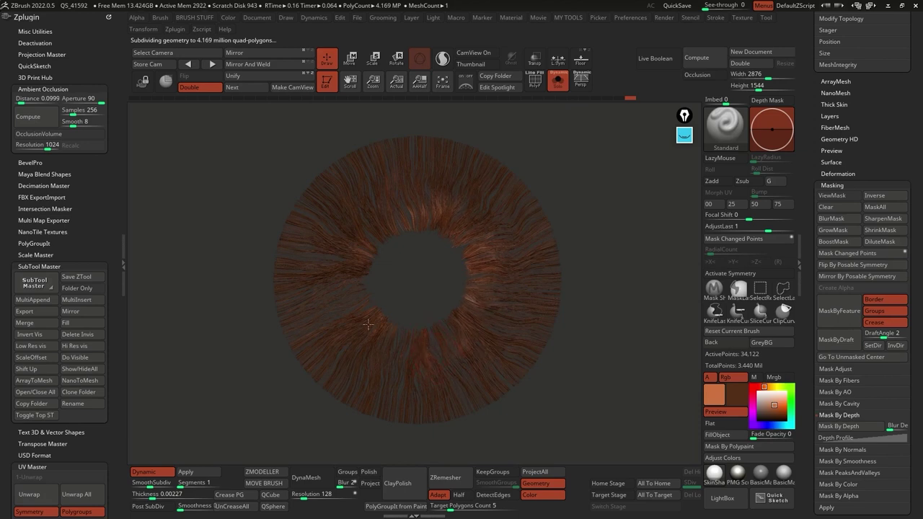
click(153, 475)
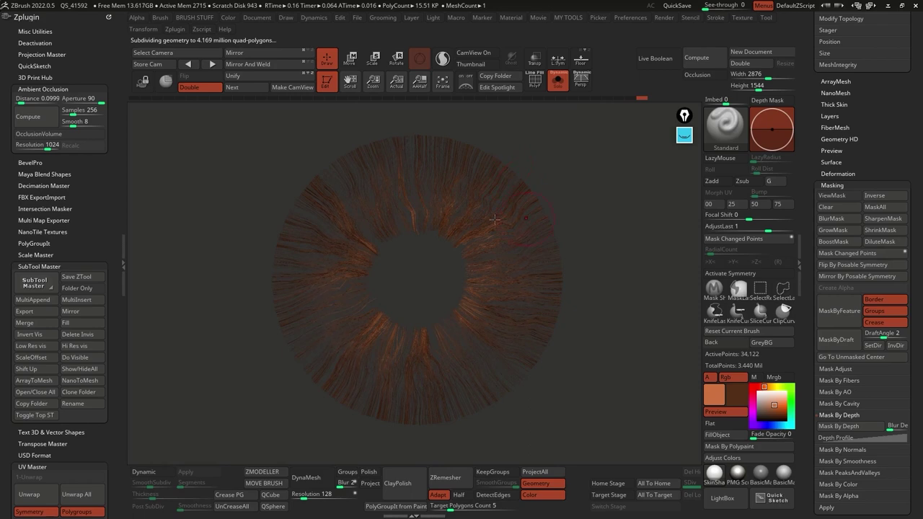
Try painting the outer fibers with the brush's Auto Mask FiberMesh turned off, and turn the option back on.
scroll(94, 287, down, 15)
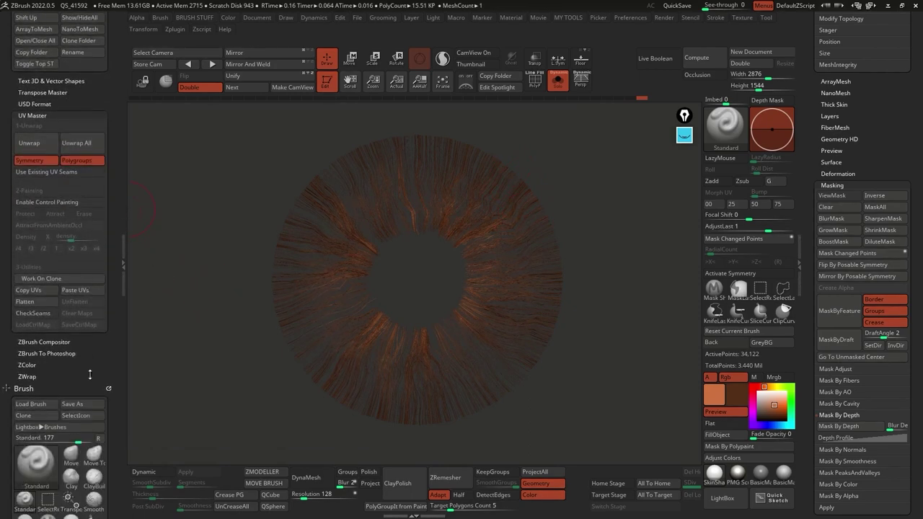
scroll(95, 287, down, 15)
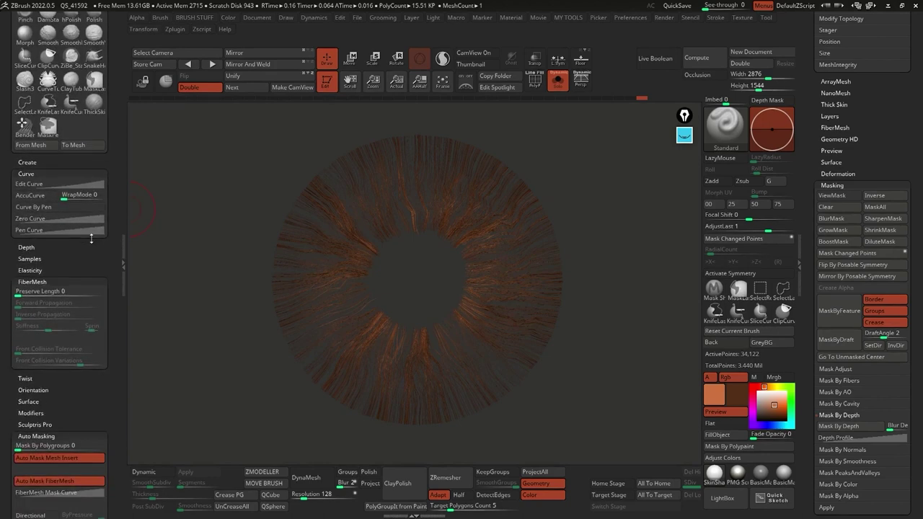
scroll(92, 225, down, 10)
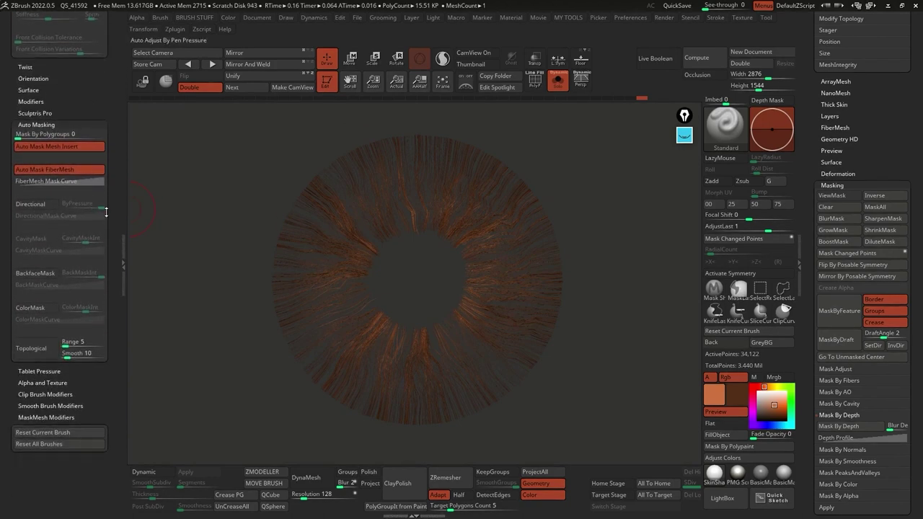
scroll(105, 262, up, 3)
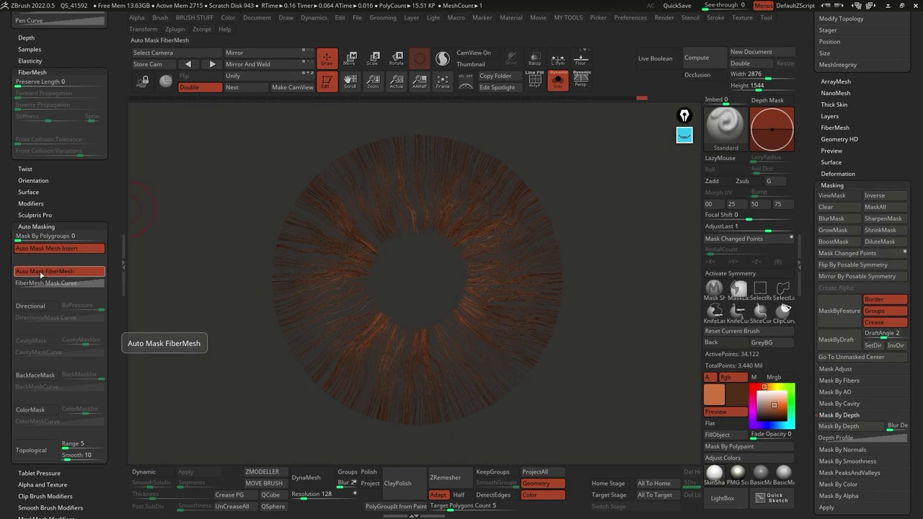
click(78, 272)
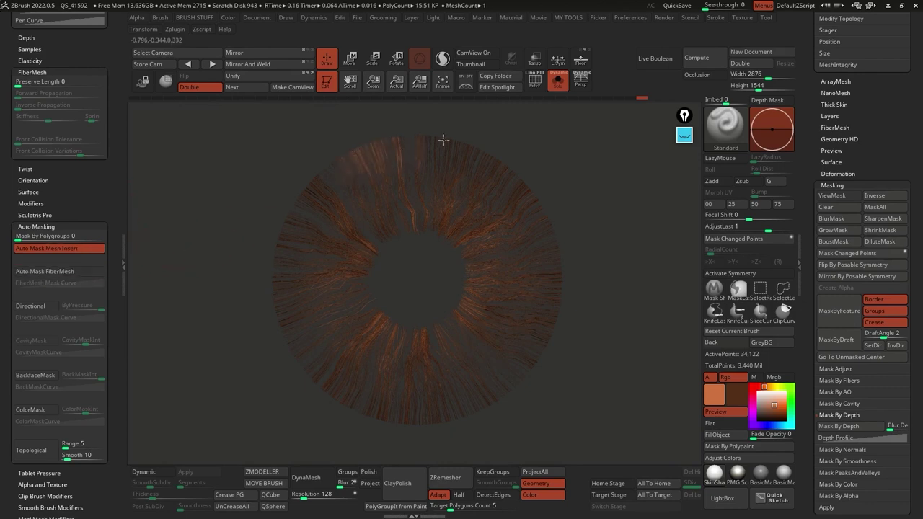
click(76, 272)
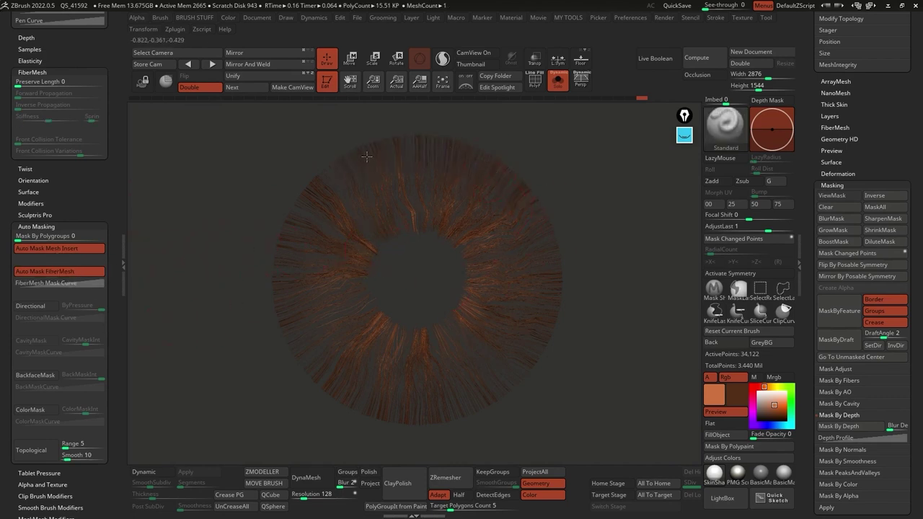
Show all layers and paint the inner veins of the Fibers80 layer with orange-brown and golden yellow highlights.
click(557, 79)
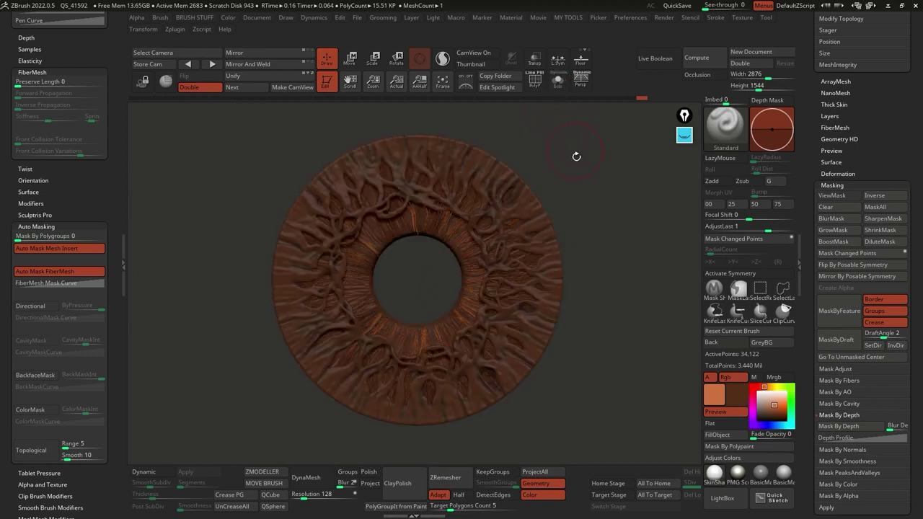
alt+click(531, 246)
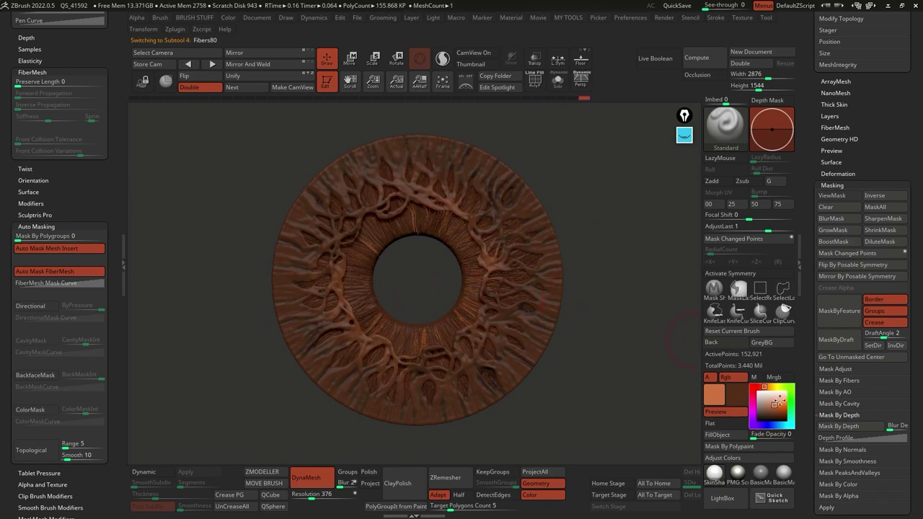
click(771, 387)
click(774, 404)
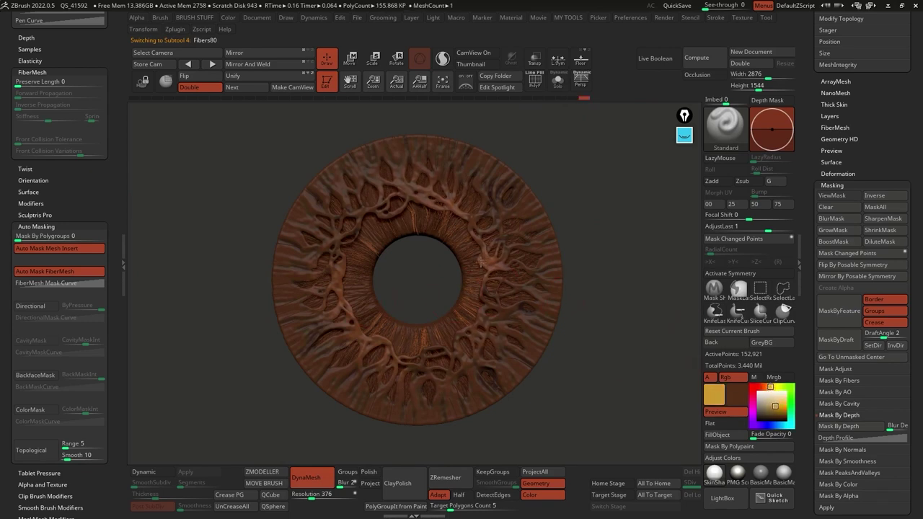
key(space)
drag(484, 288, 486, 308)
key(space)
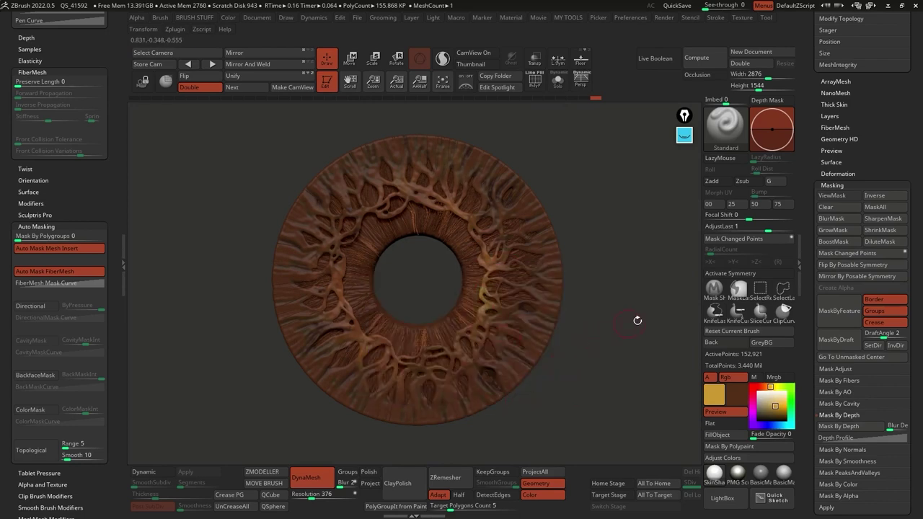
Select the PM3D_Cylinder3D1 base disc and paint a very dark brown around the pupil edge.
drag(836, 134, 823, 228)
drag(808, 231, 808, 331)
click(859, 180)
drag(807, 262, 808, 171)
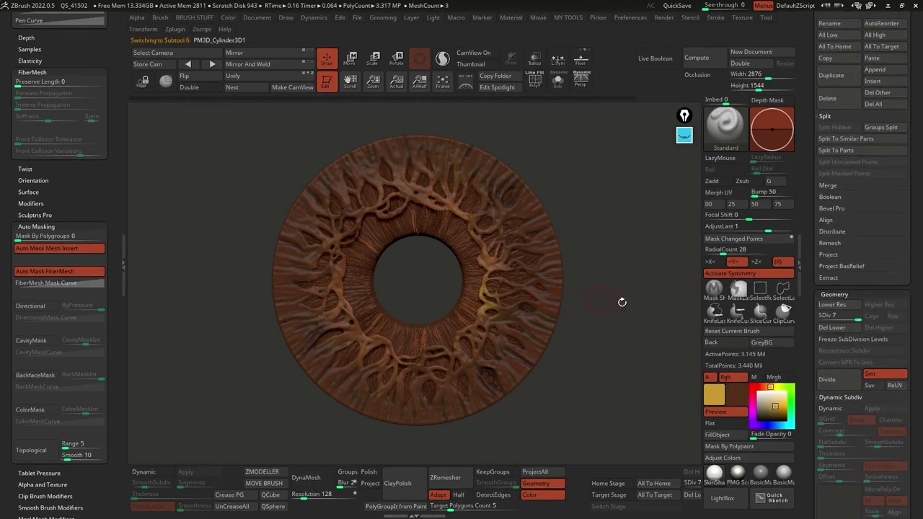
drag(769, 408, 767, 418)
drag(767, 387, 761, 387)
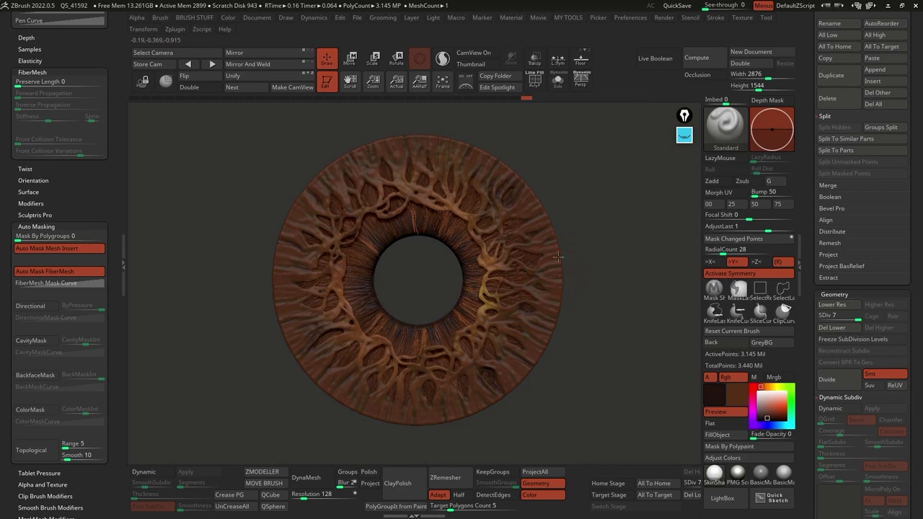
Select the Fibers80 layer, set radial symmetry about Y with a count of 21, and darken the outer rim.
scroll(872, 259, up, 5)
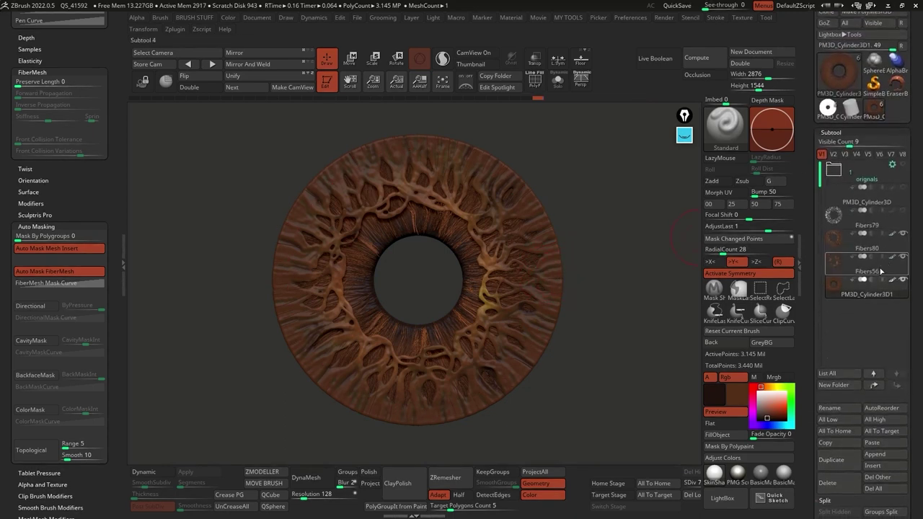
click(865, 241)
click(753, 274)
click(734, 263)
click(712, 263)
click(781, 262)
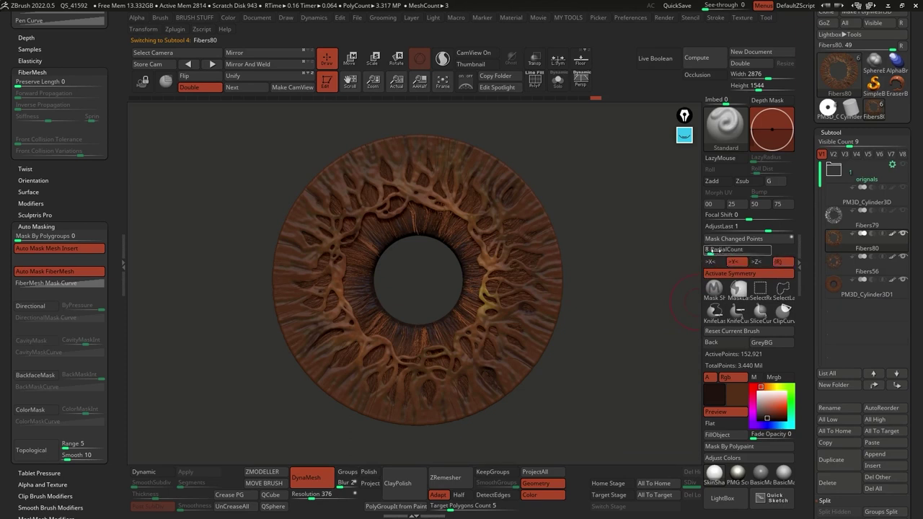
click(716, 250)
text(21)
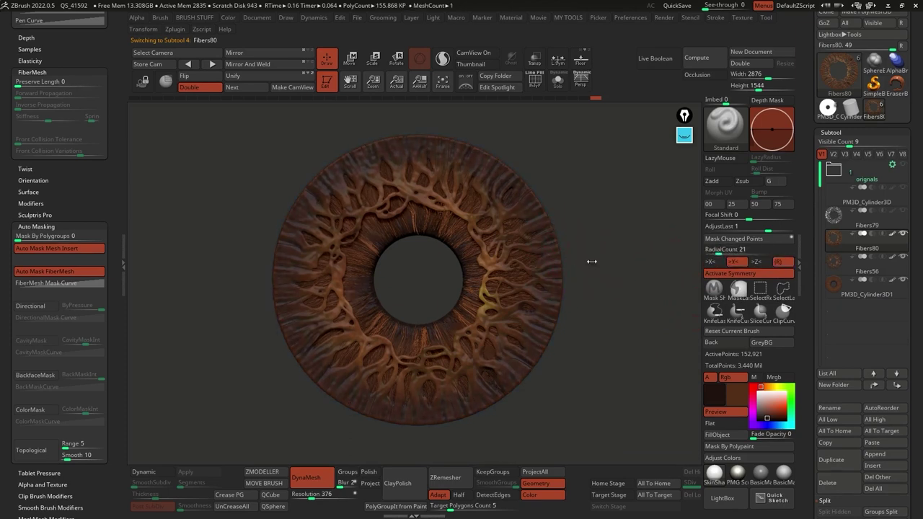
Turn off symmetry and paint golden-yellow highlights along the inner veins of the Fibers80 layer.
click(739, 273)
drag(718, 391, 484, 294)
key(space)
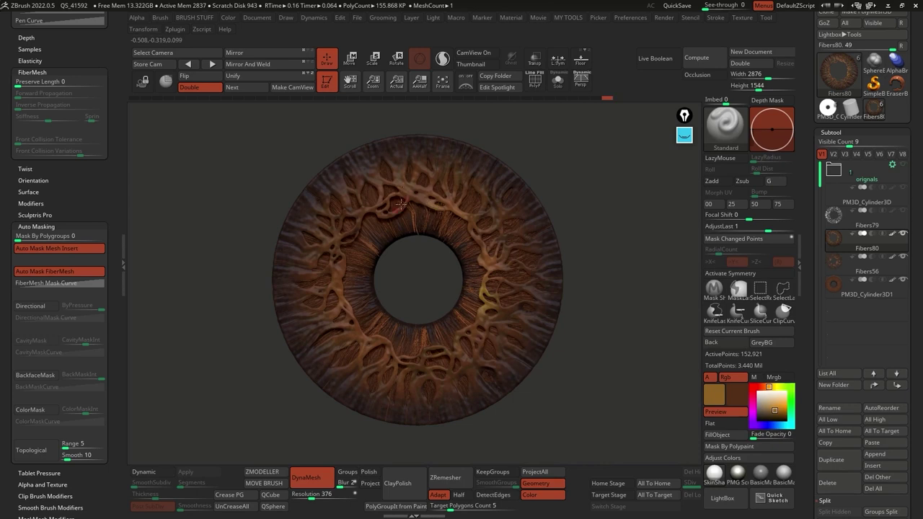
drag(339, 280, 349, 327)
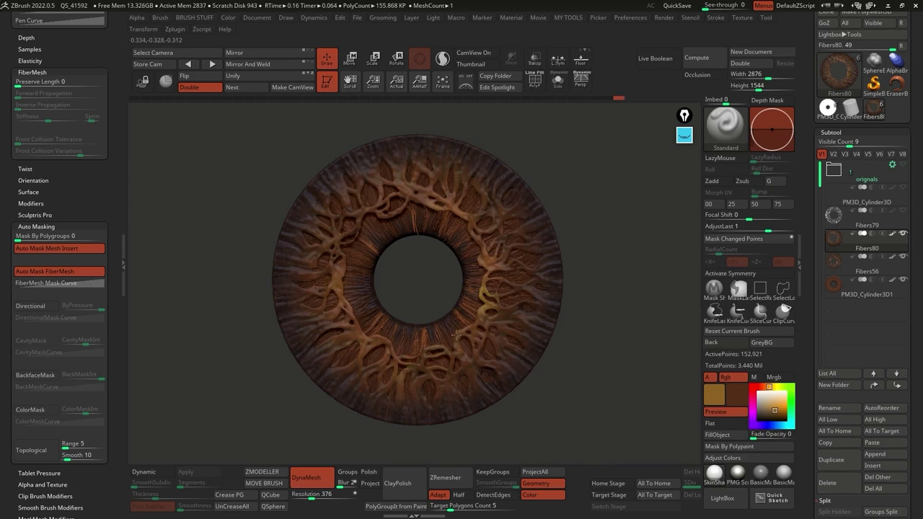
key(c)
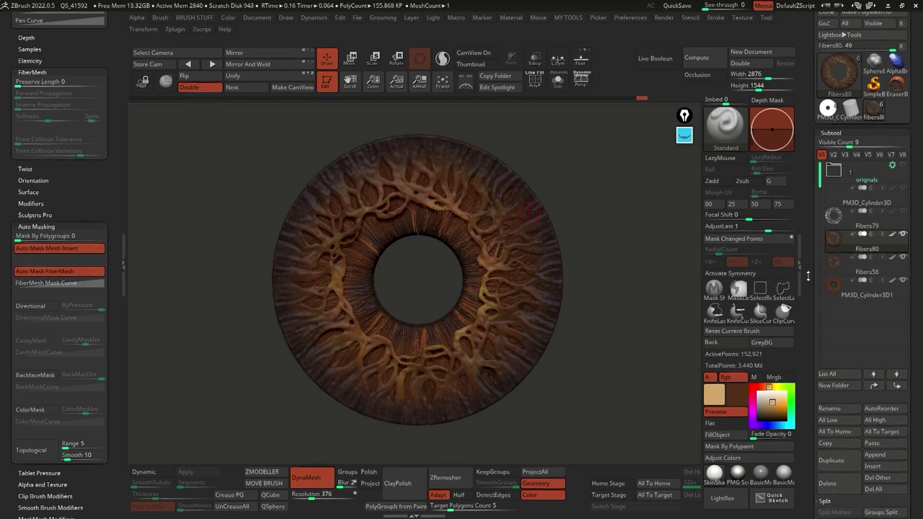
Try shifting the Fibers80 polypaint with Adjust Colors by slightly raising the RGB, red, green and blue intensities, and cancel the adjustment.
scroll(808, 275, down, 4)
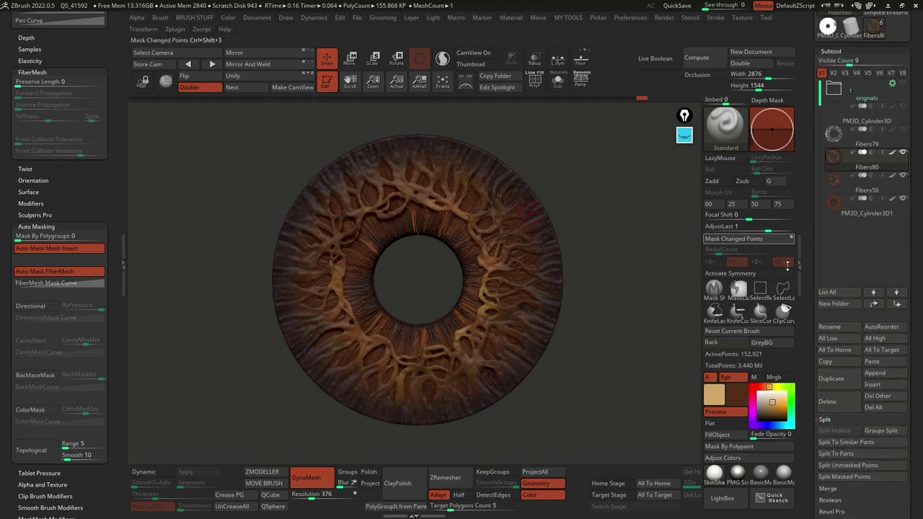
click(558, 87)
click(557, 88)
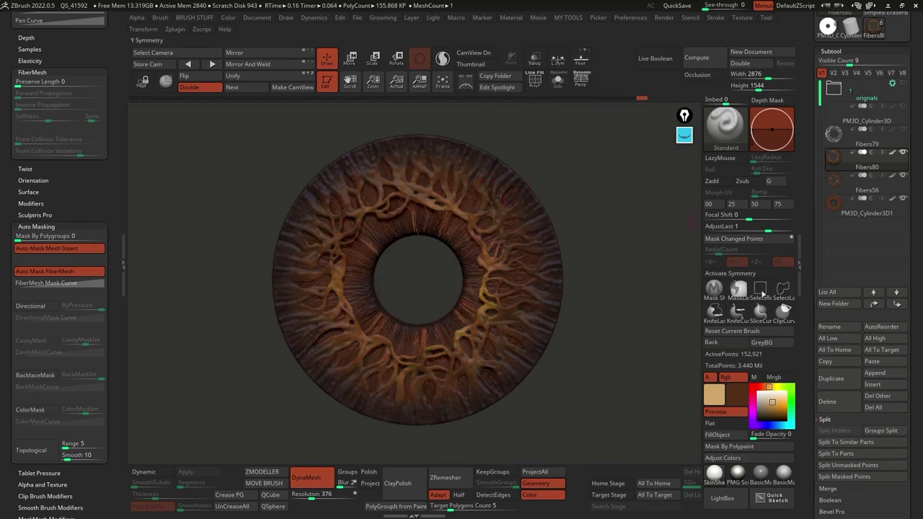
drag(805, 374, 822, 209)
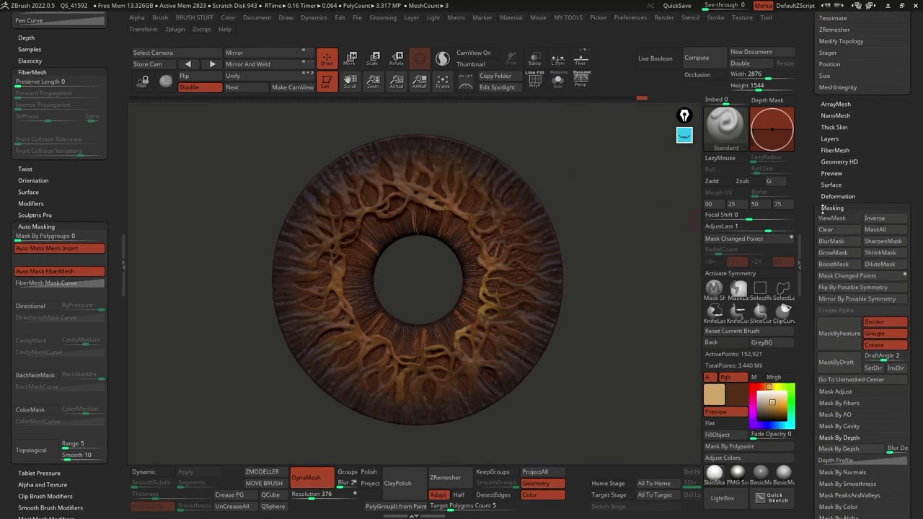
scroll(829, 209, down, 15)
click(833, 137)
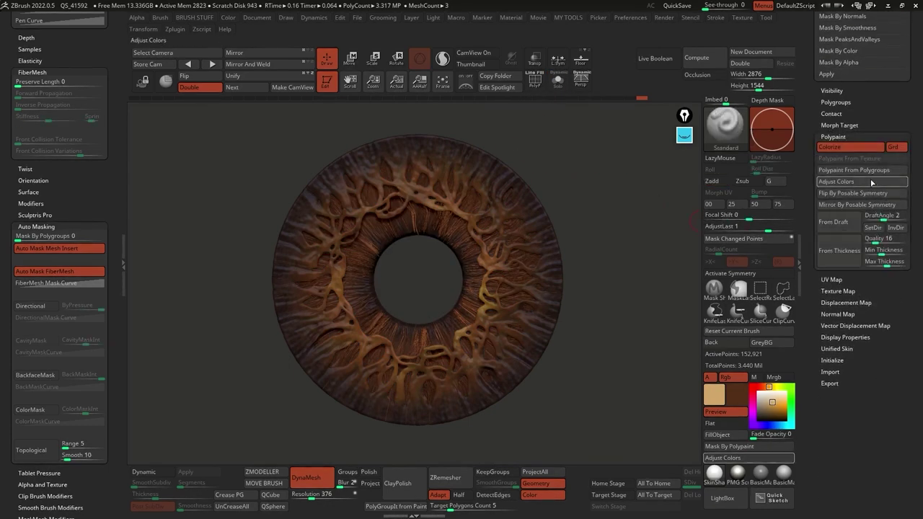
click(836, 181)
drag(646, 241, 668, 268)
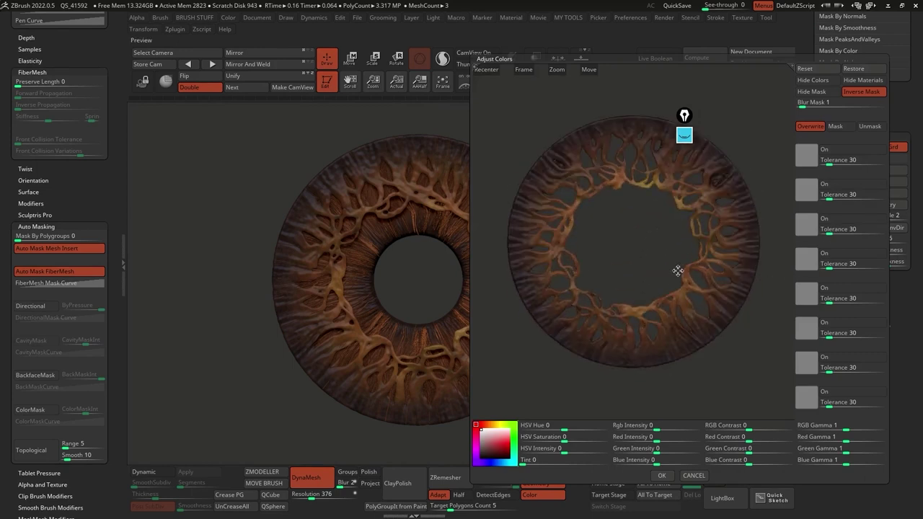
drag(657, 430, 660, 461)
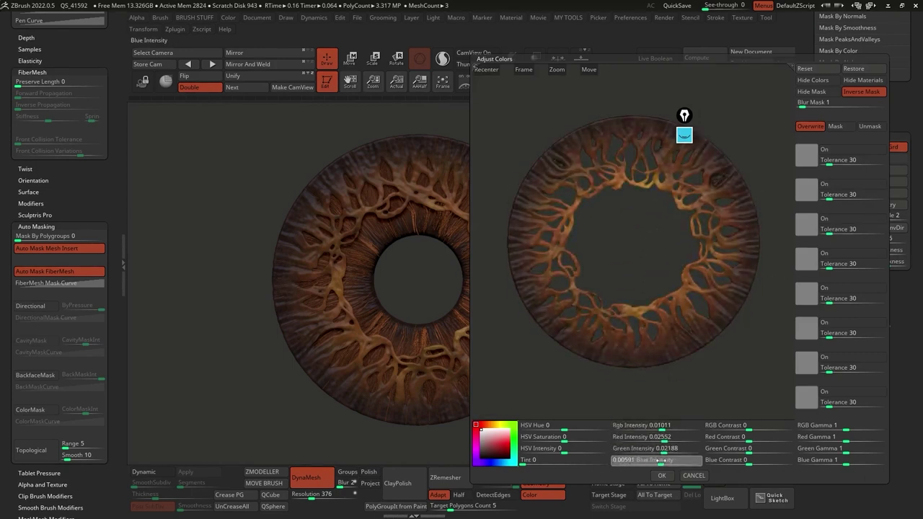
click(692, 476)
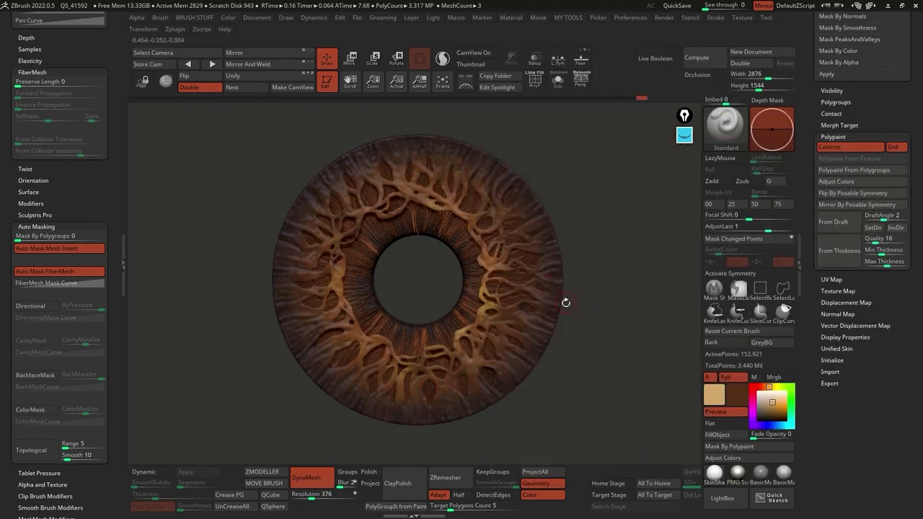
Mask the Fibers80 layer by peaks and valleys, invert the mask and hide the mask display.
drag(807, 209, 806, 317)
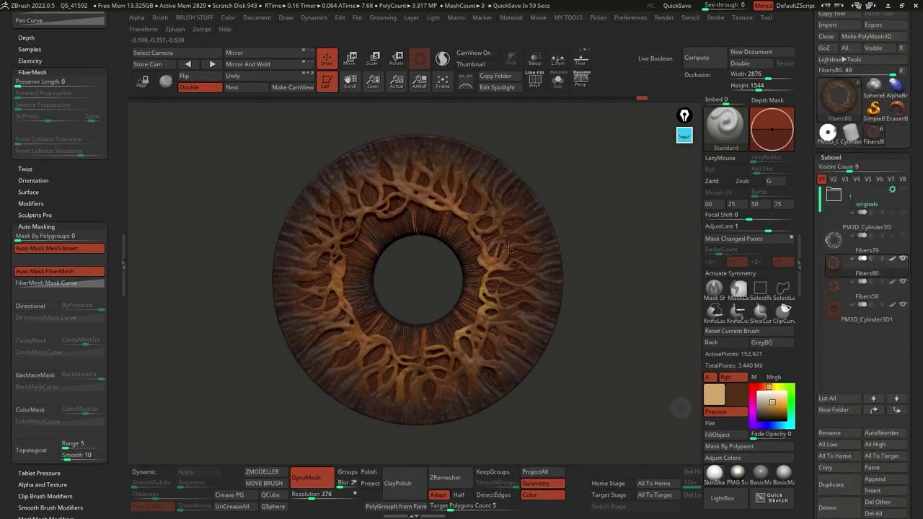
scroll(857, 265, down, 10)
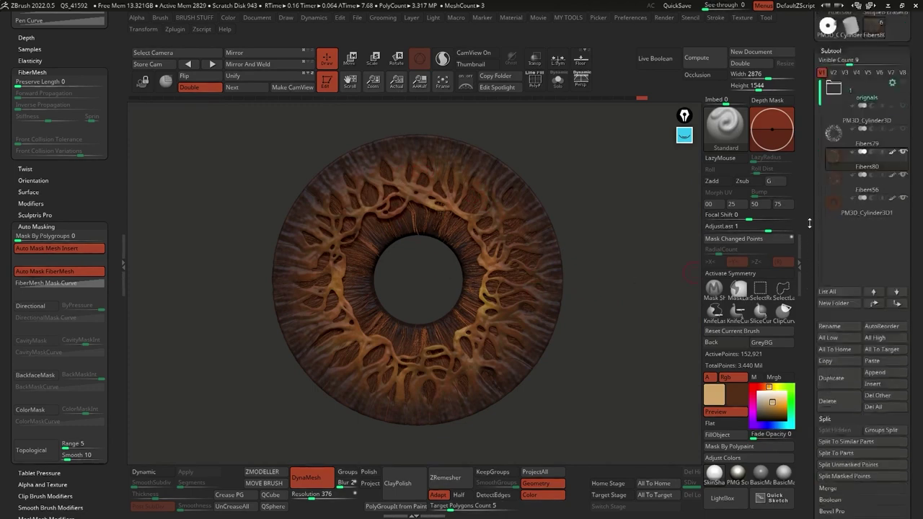
scroll(856, 265, down, 5)
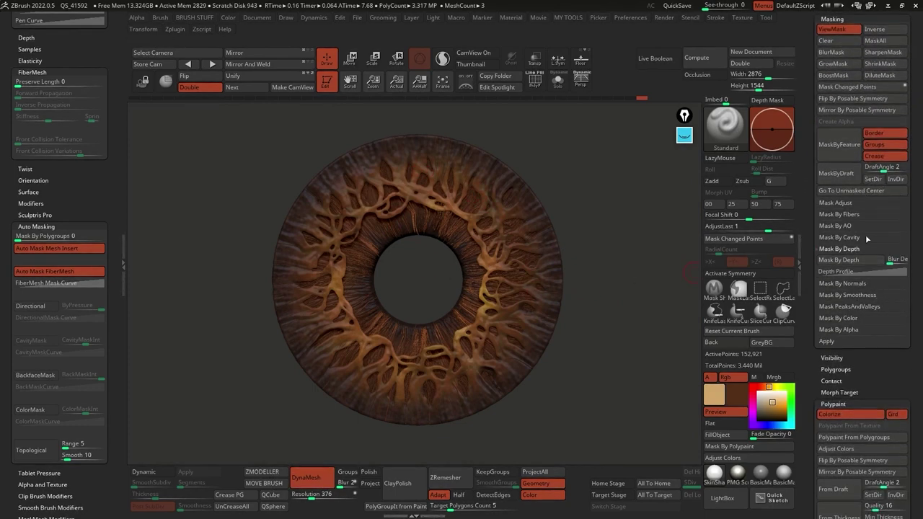
click(874, 307)
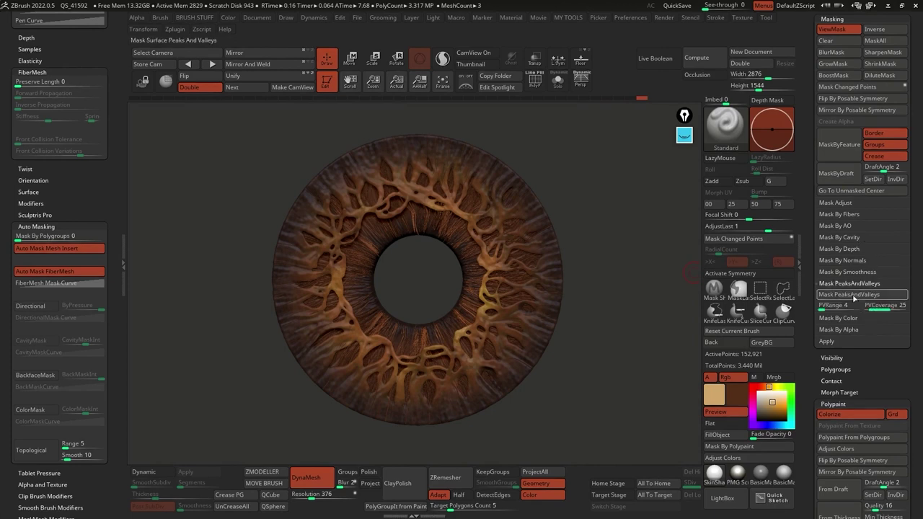
click(859, 294)
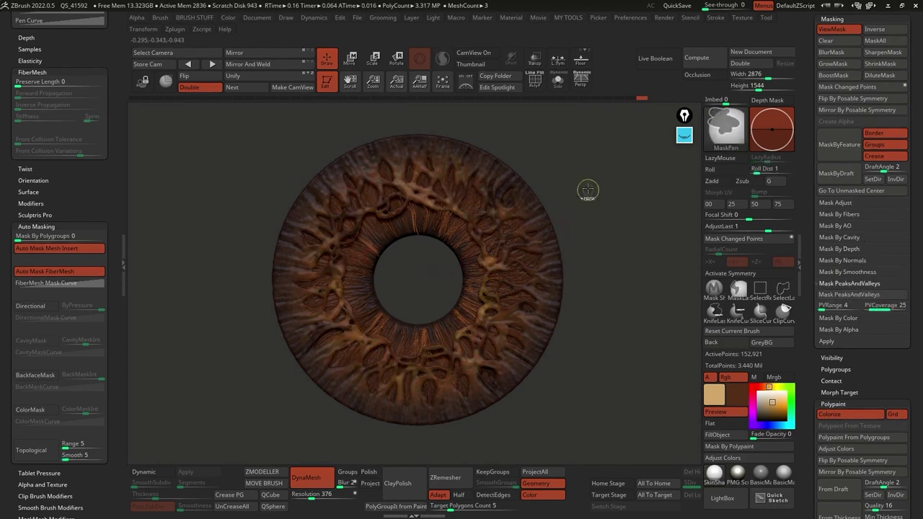
ctrl+click(592, 236)
click(836, 31)
Try painting the raised fibers bright blue through the mask, and undo the paint.
key(space)
key(space)
click(775, 425)
drag(778, 406, 785, 409)
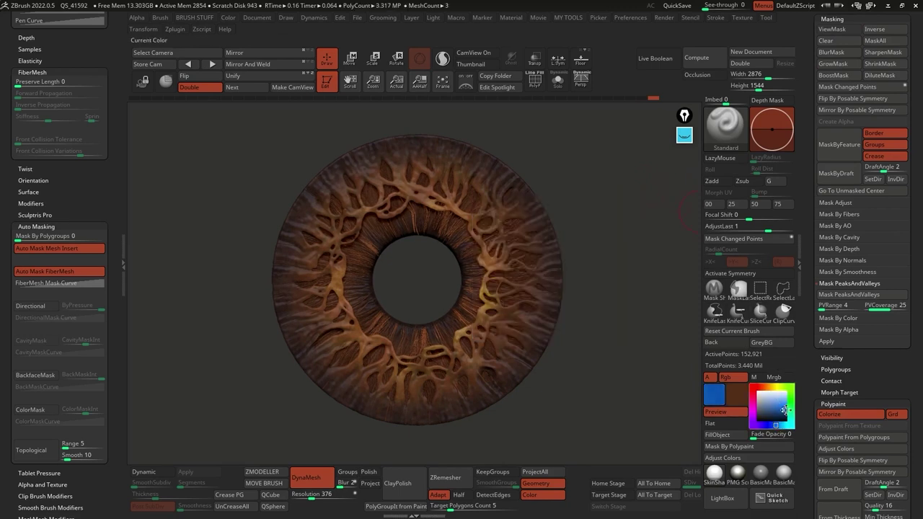
key(space)
mouse_move(487, 270)
mouse_down()
mouse_move(479, 152)
mouse_move(349, 192)
mouse_move(309, 297)
mouse_move(477, 361)
mouse_move(527, 299)
mouse_up()
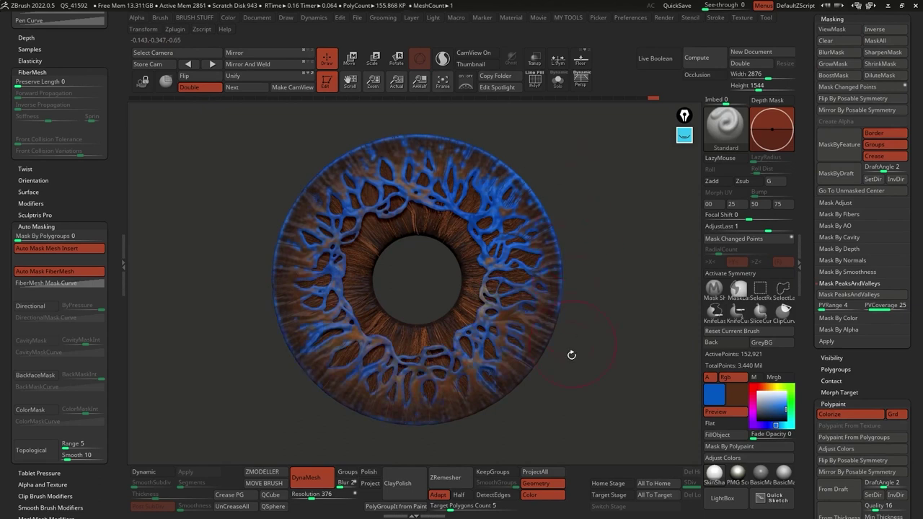
key(ctrl+z)
Invert the mask, hide its display, and paint the crevices between the outer fibers very dark brown (RGB 25, 10, 7).
ctrl+click(590, 256)
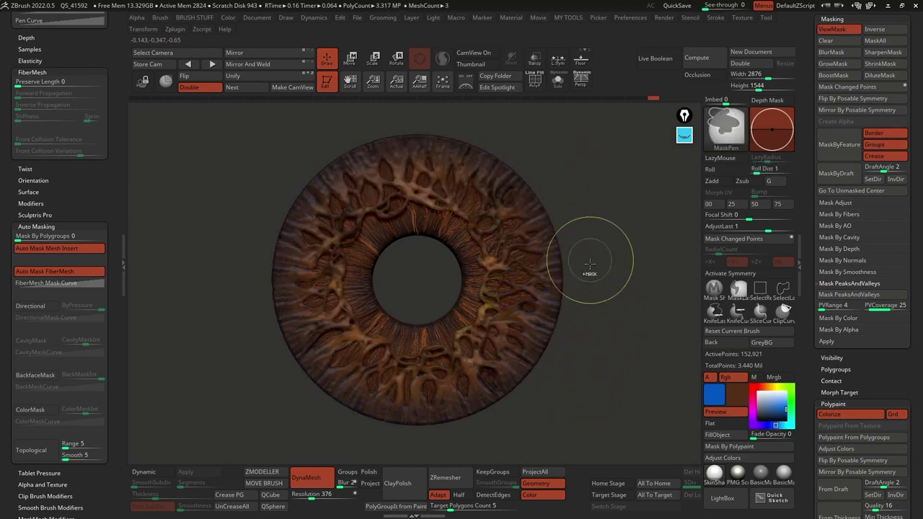
click(836, 30)
mouse_move(555, 245)
mouse_down()
mouse_move(497, 173)
mouse_move(317, 199)
mouse_move(513, 364)
mouse_move(564, 290)
mouse_up()
key(ctrl+z)
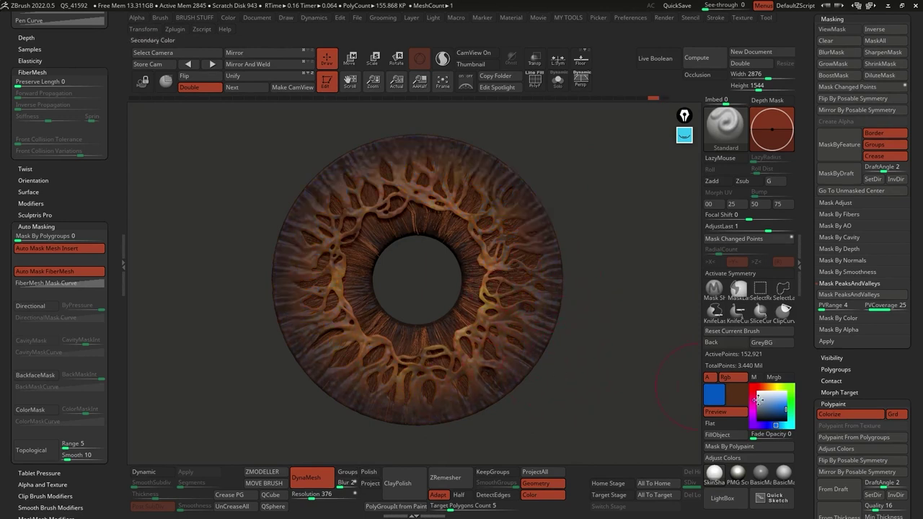
click(752, 388)
click(780, 407)
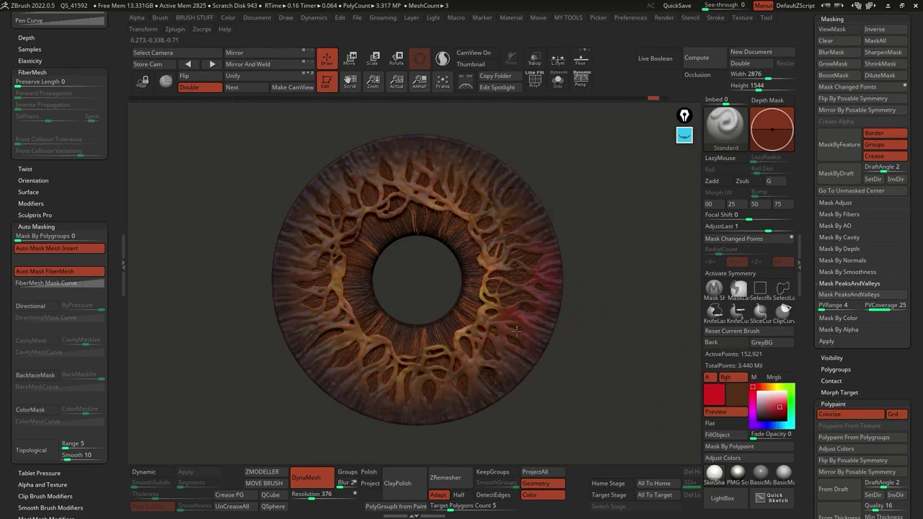
drag(767, 409, 773, 418)
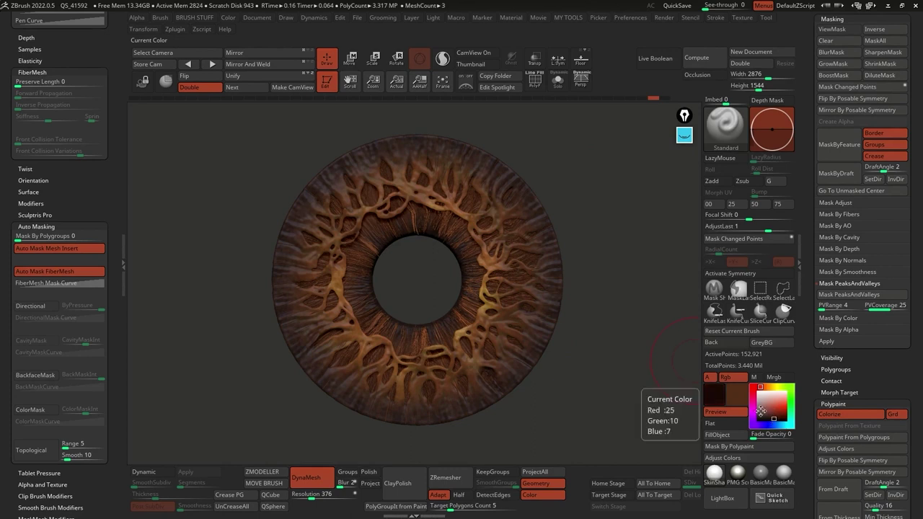
mouse_move(469, 159)
mouse_down()
mouse_move(307, 261)
mouse_move(414, 391)
mouse_move(520, 353)
mouse_up()
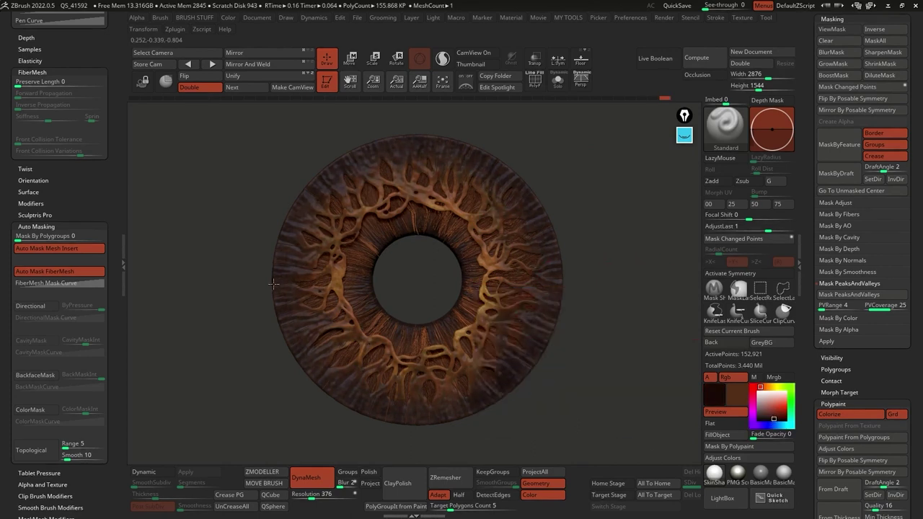
Bring the subtool list back into view and quick-save the project.
drag(807, 157, 800, 237)
click(831, 199)
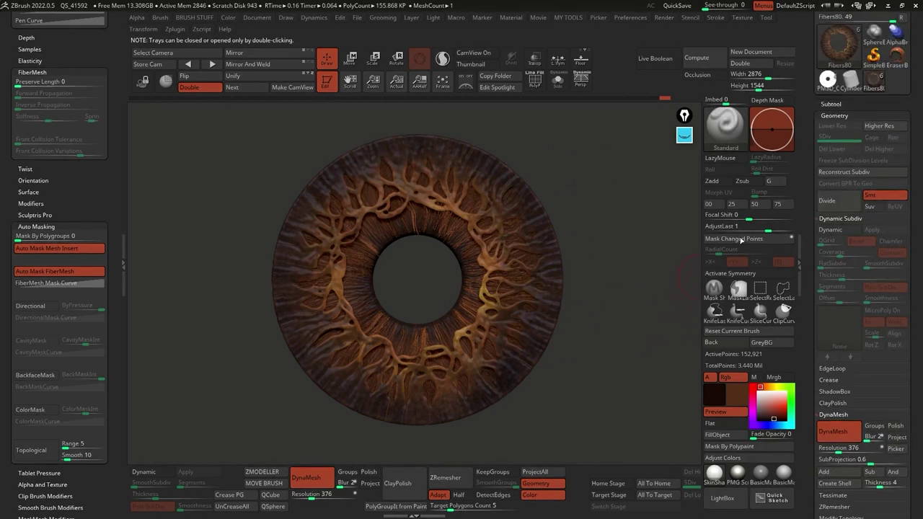
click(831, 103)
drag(813, 189, 802, 271)
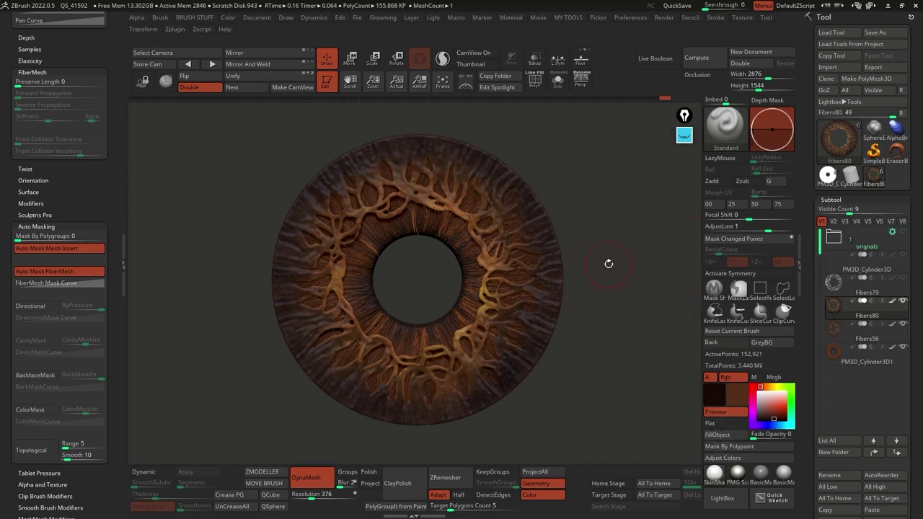
drag(688, 88, 601, 87)
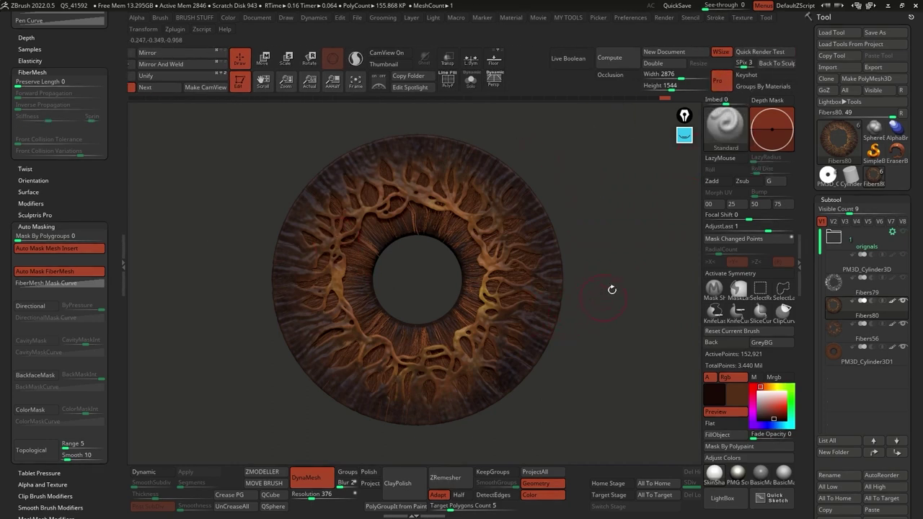
click(678, 6)
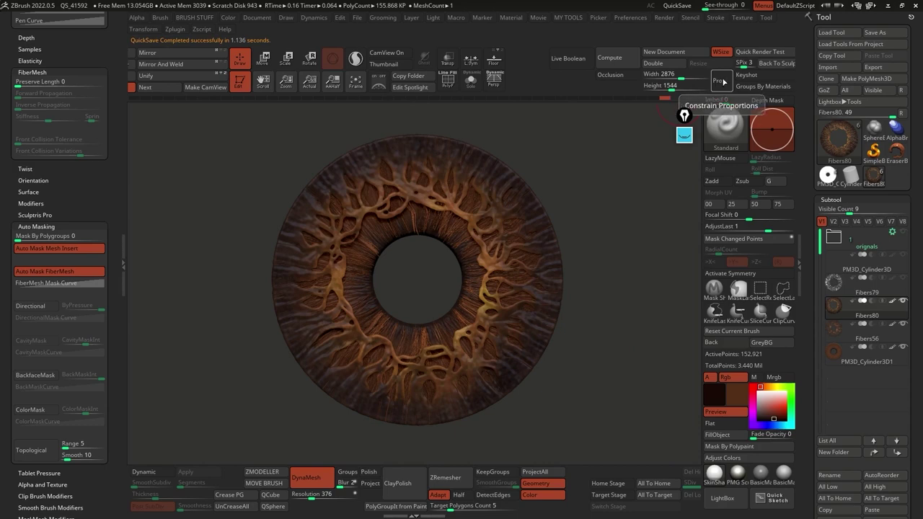
Dock the Document palette above the Tool palette and leave Constrain Proportions turned off.
click(254, 20)
drag(247, 28, 836, 29)
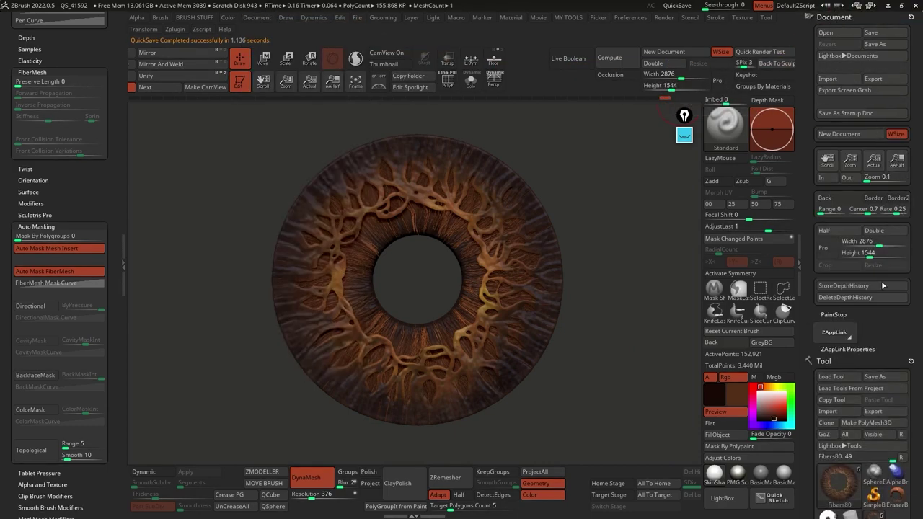
click(824, 252)
click(824, 252)
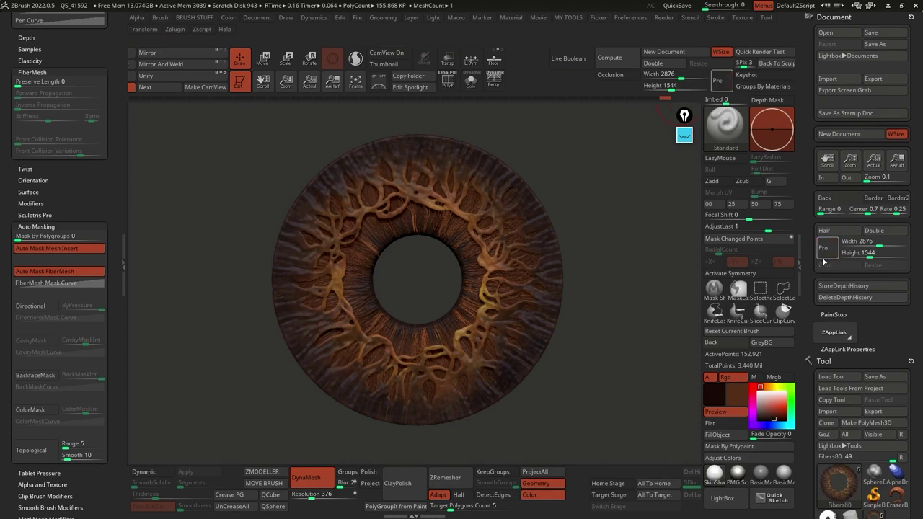
Set the document width and height to 1024 each and resize the document.
click(865, 241)
text(1242)
click(865, 252)
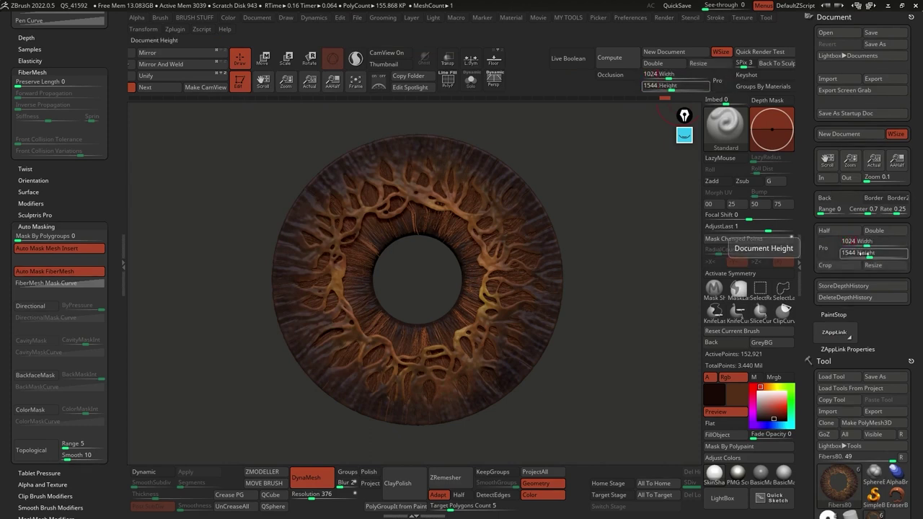
text(1024)
key(Return)
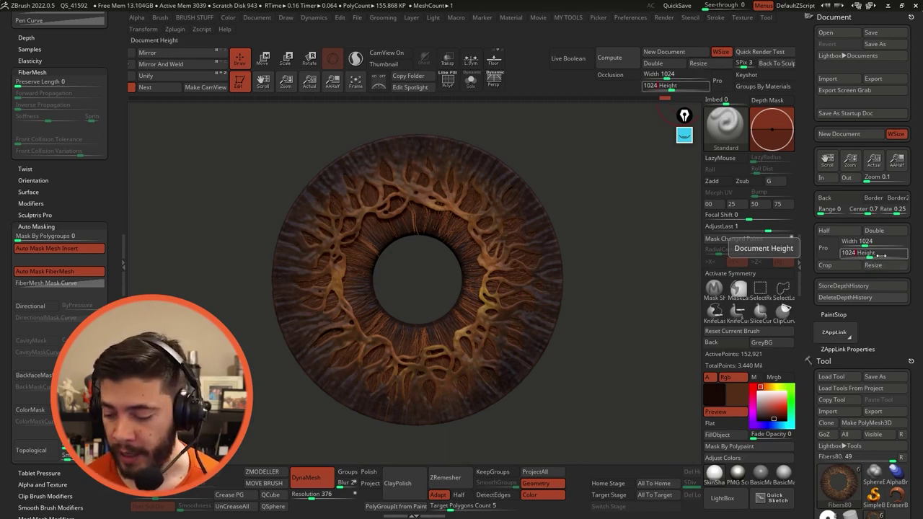
click(887, 266)
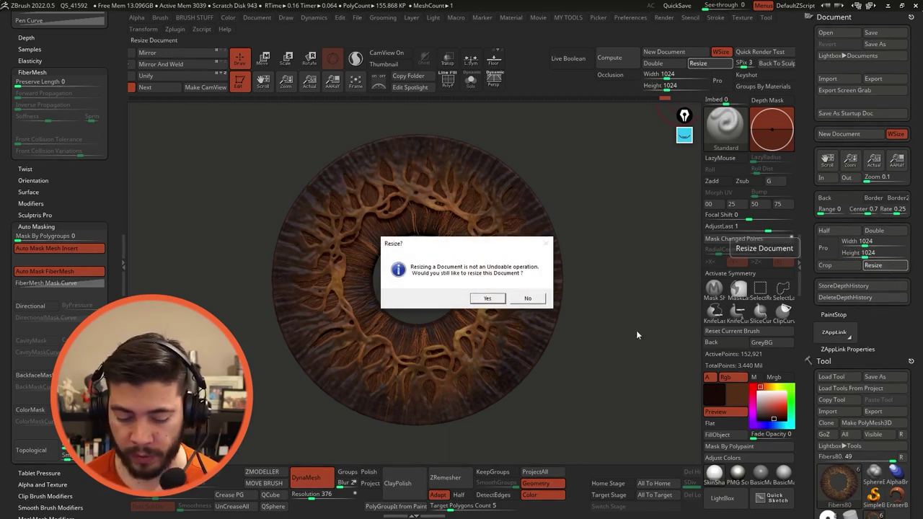
click(488, 299)
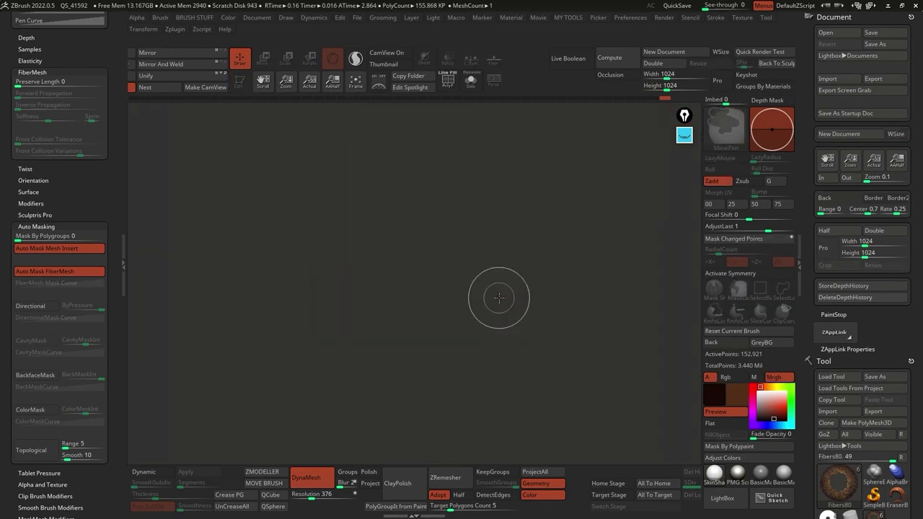
Draw the iris on the resized canvas in Edit mode, facing front, and set the document background to black.
drag(429, 265, 435, 330)
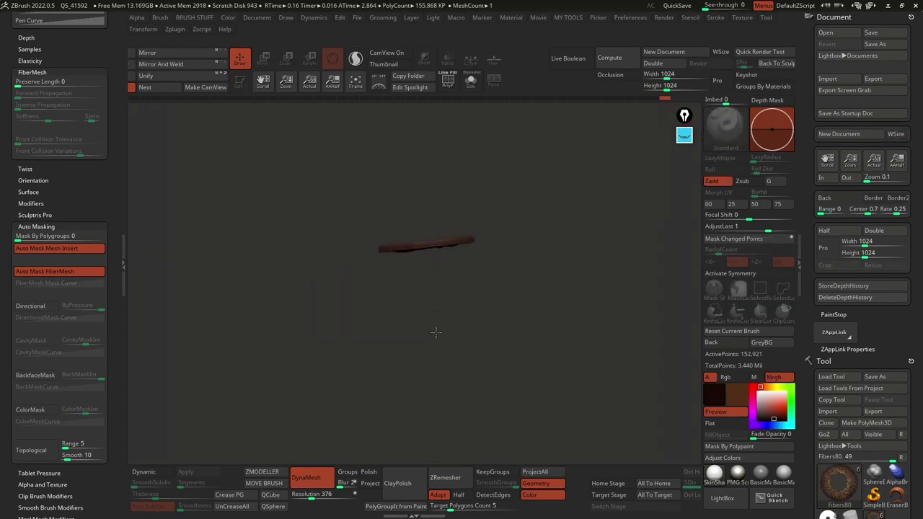
key(t)
drag(525, 308, 537, 290)
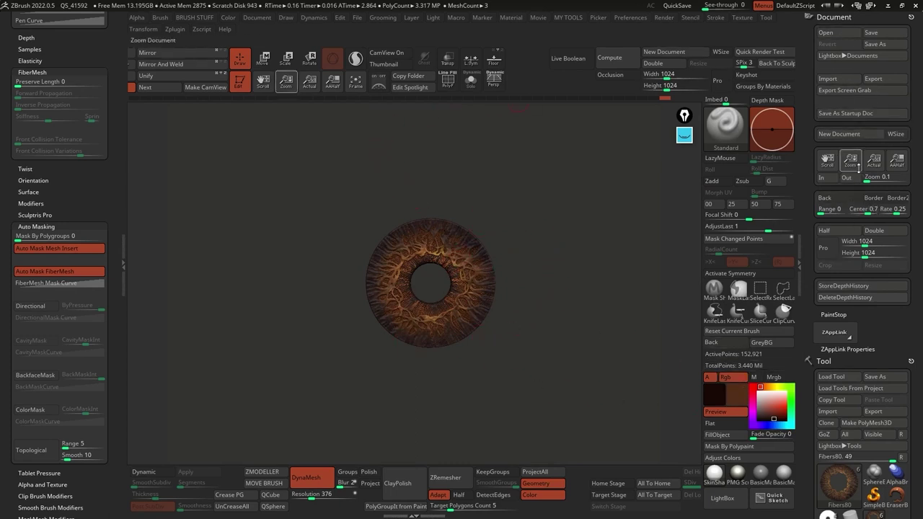
drag(845, 202, 756, 421)
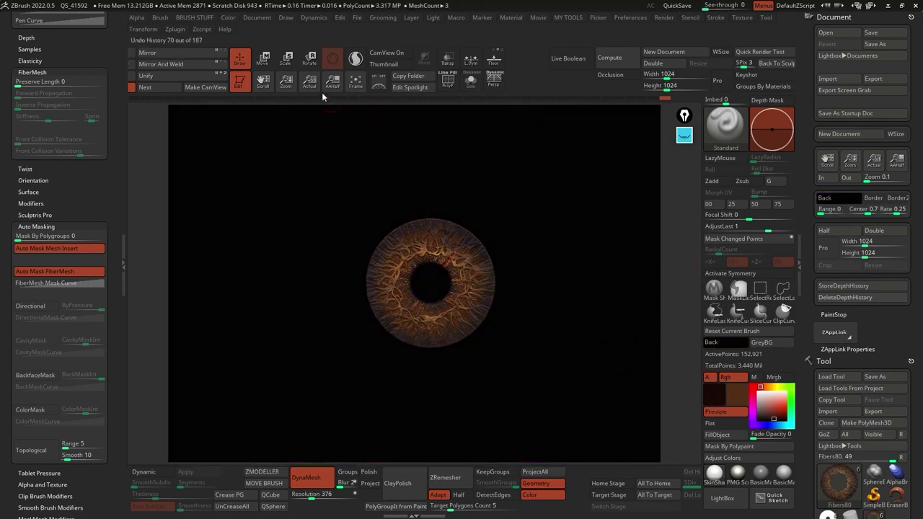
Display the document at antialiased half size, fit the whole iris just inside the black square, and lock the camera.
drag(851, 160, 853, 136)
click(873, 162)
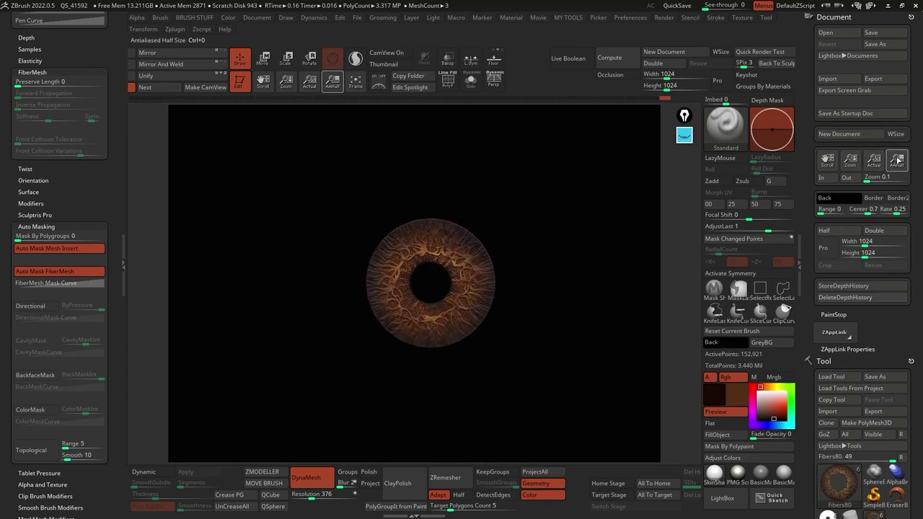
click(895, 160)
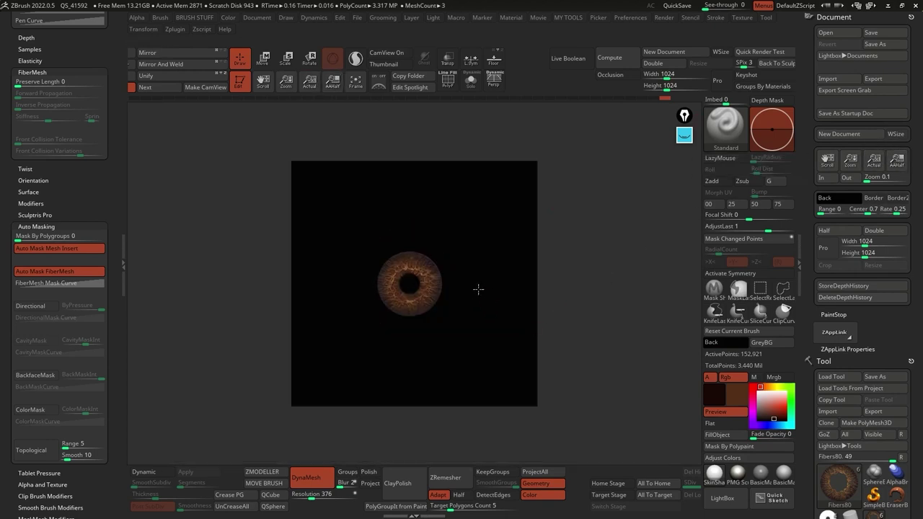
click(364, 85)
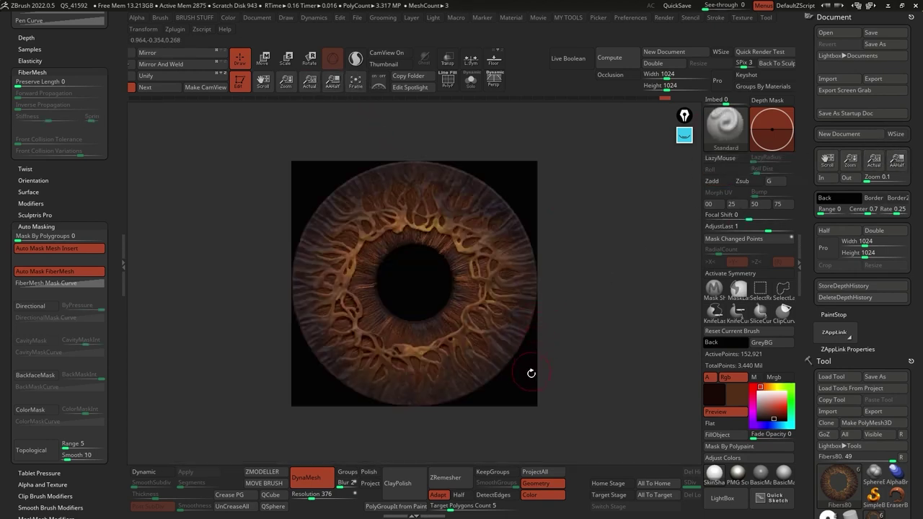
alt+drag(524, 383, 524, 379)
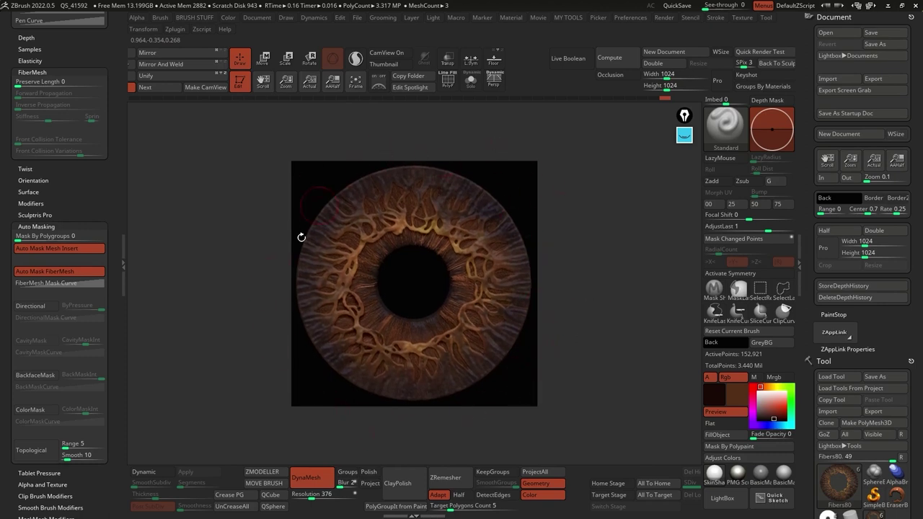
ctrl+drag(536, 86, 625, 81)
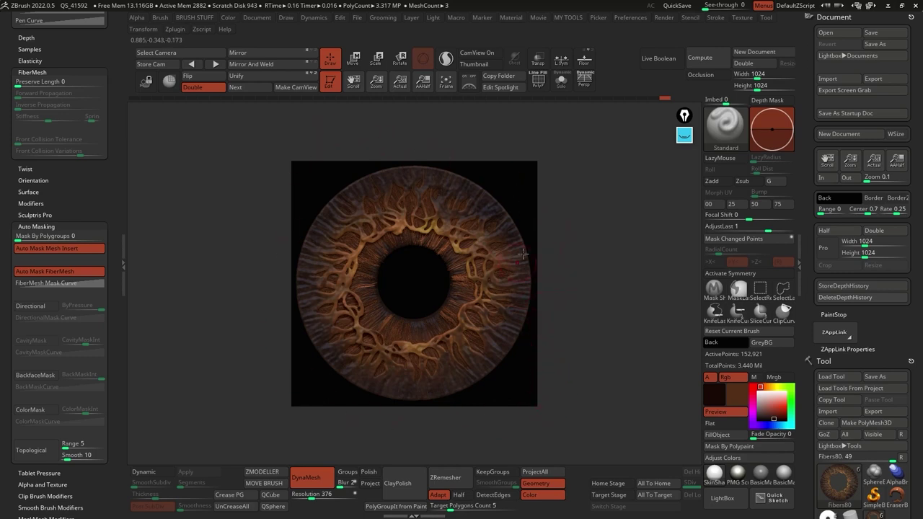
click(146, 82)
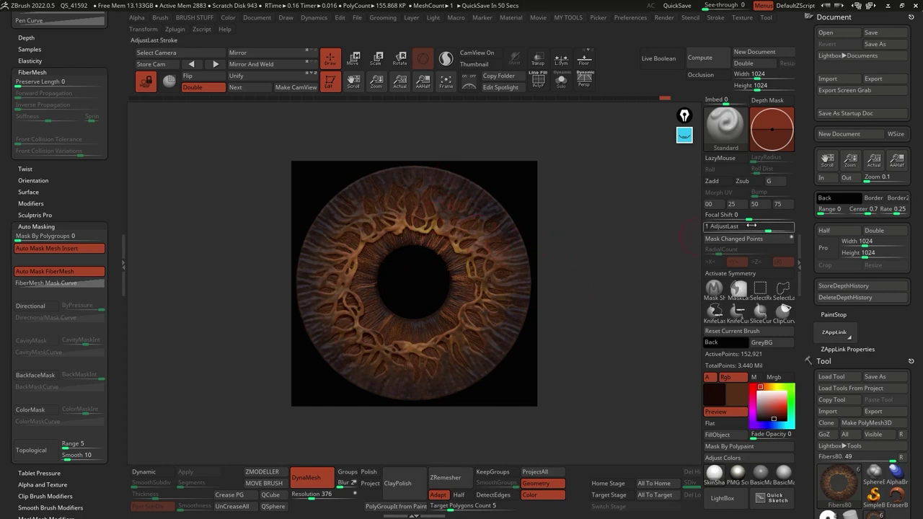
Remove the Brush and Document palettes from the trays and dock the Texture palette in their place.
click(834, 17)
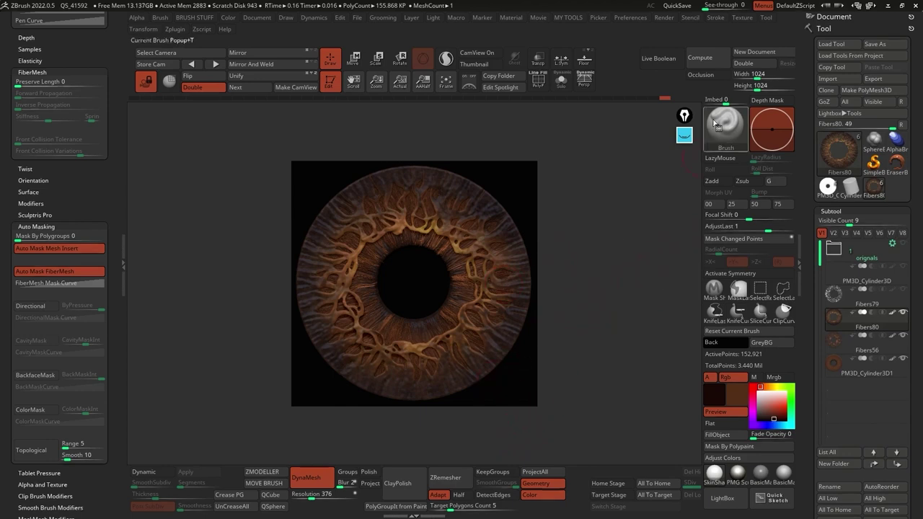
click(741, 18)
drag(735, 30, 72, 57)
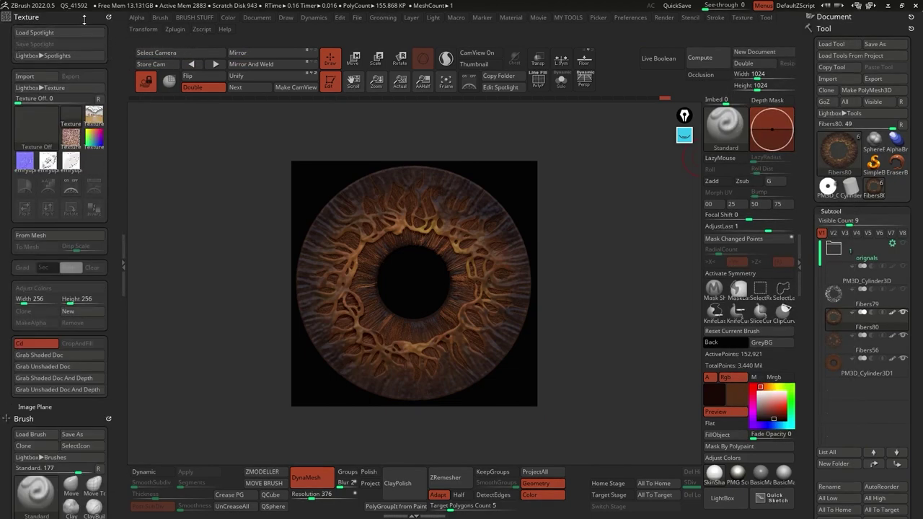
drag(108, 32, 97, 186)
click(108, 17)
click(94, 17)
mouse_move(101, 26)
mouse_down()
mouse_move(112, 29)
mouse_move(63, 20)
mouse_up()
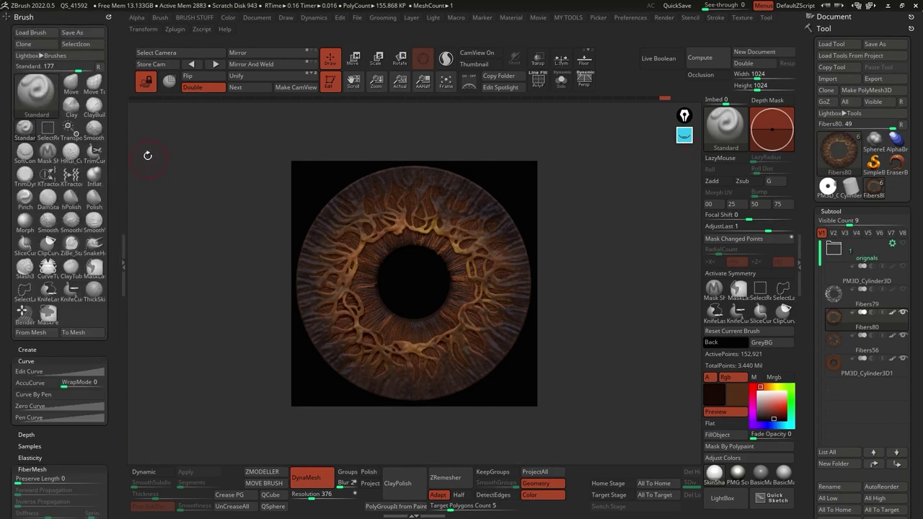
click(106, 16)
click(910, 17)
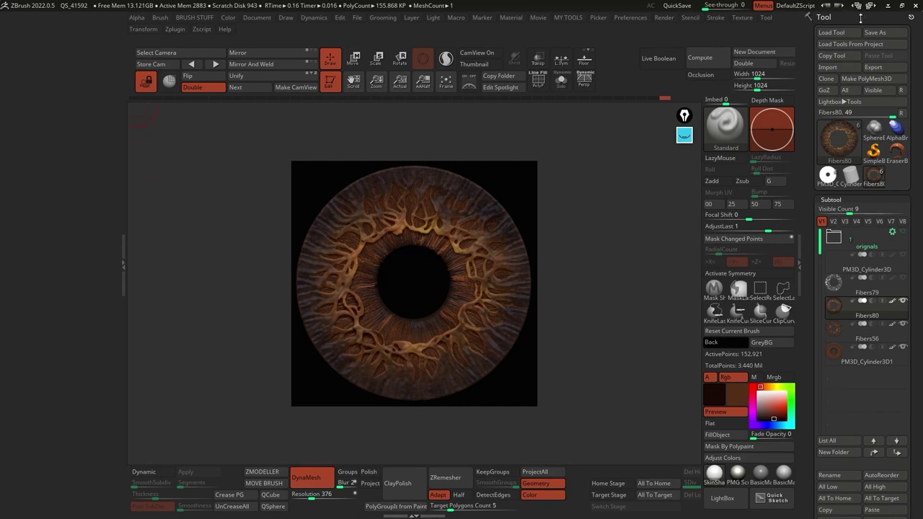
click(742, 18)
drag(735, 27, 72, 79)
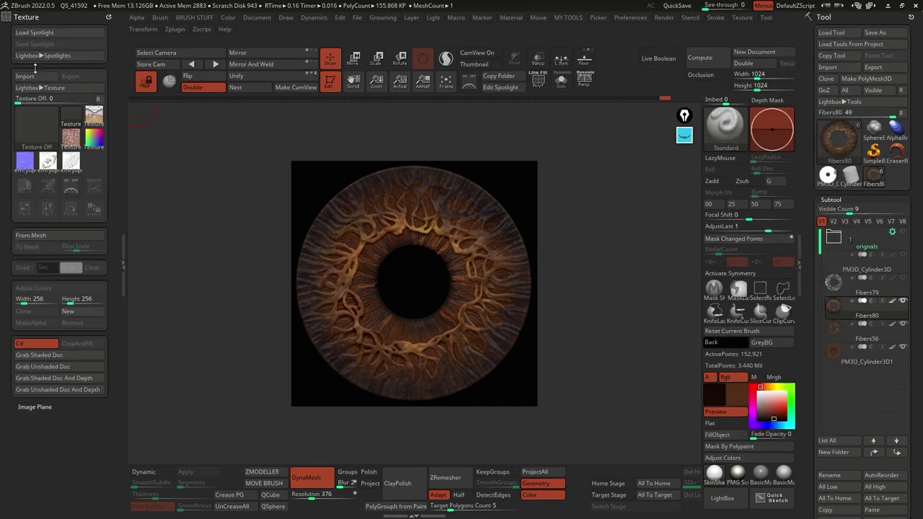
Restore the default texture list, then grab the shaded document and the unshaded document as separate textures.
click(98, 100)
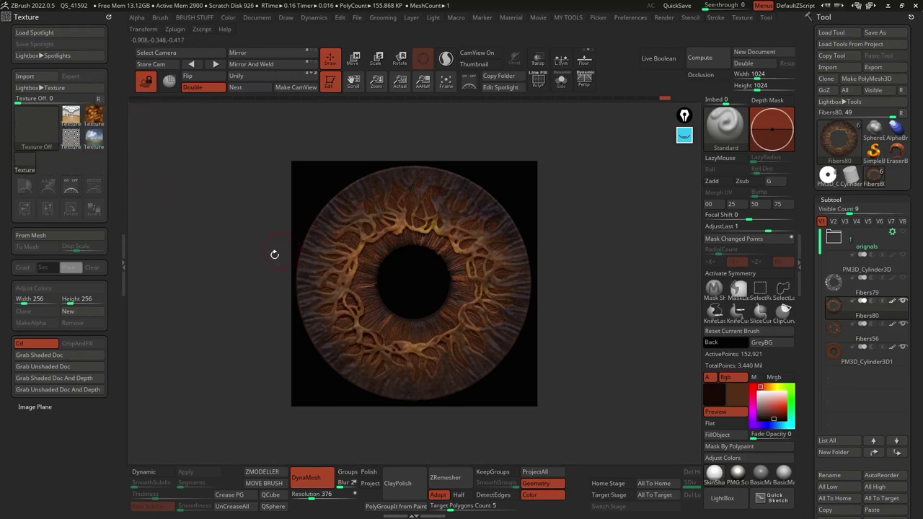
click(52, 356)
mouse_move(38, 109)
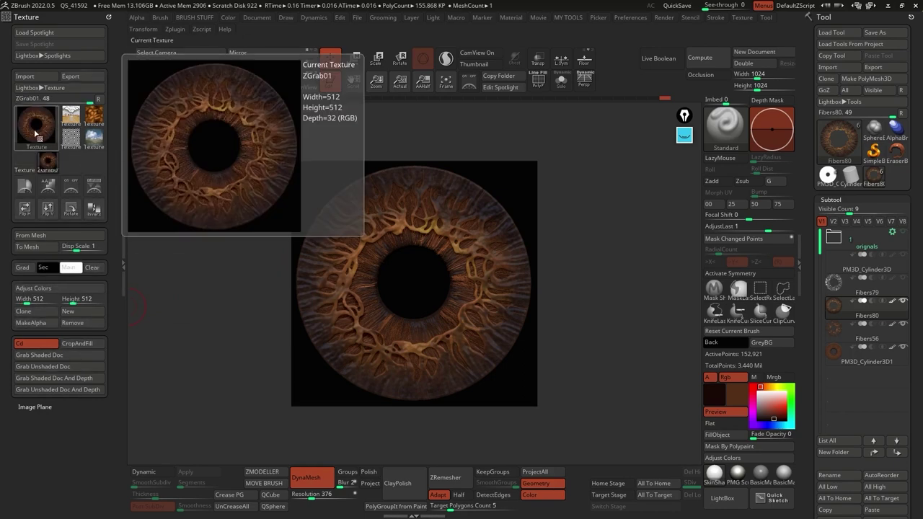
click(49, 371)
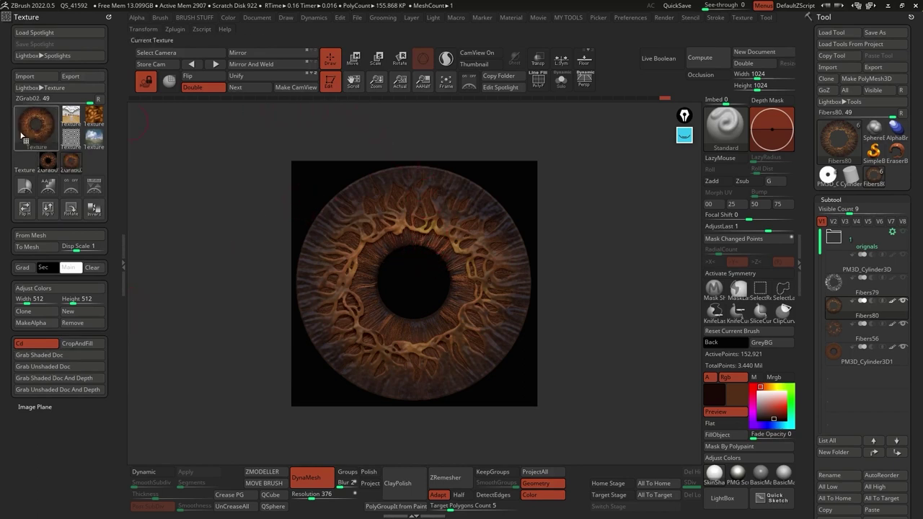
Mark the grabbed texture's size, the document size and the canvas corners with on-screen annotations, then clear them.
mouse_move(73, 162)
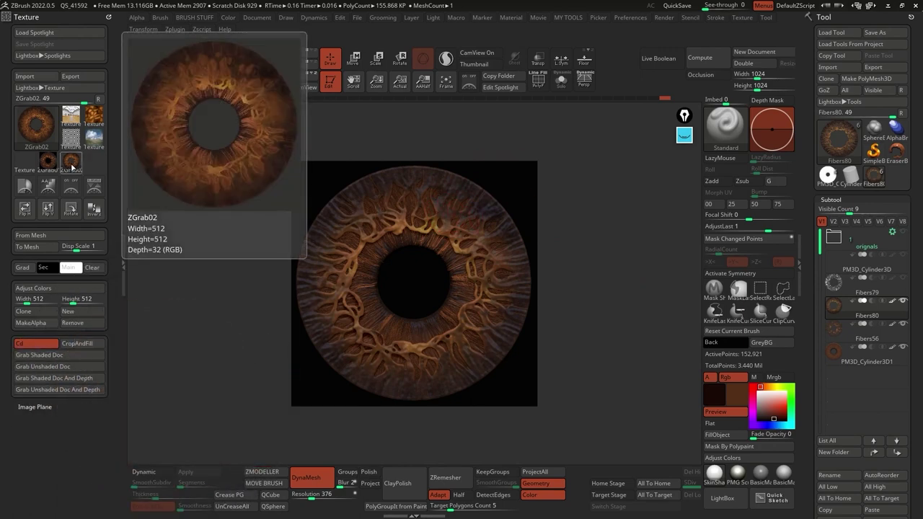
click(684, 136)
click(684, 164)
click(684, 237)
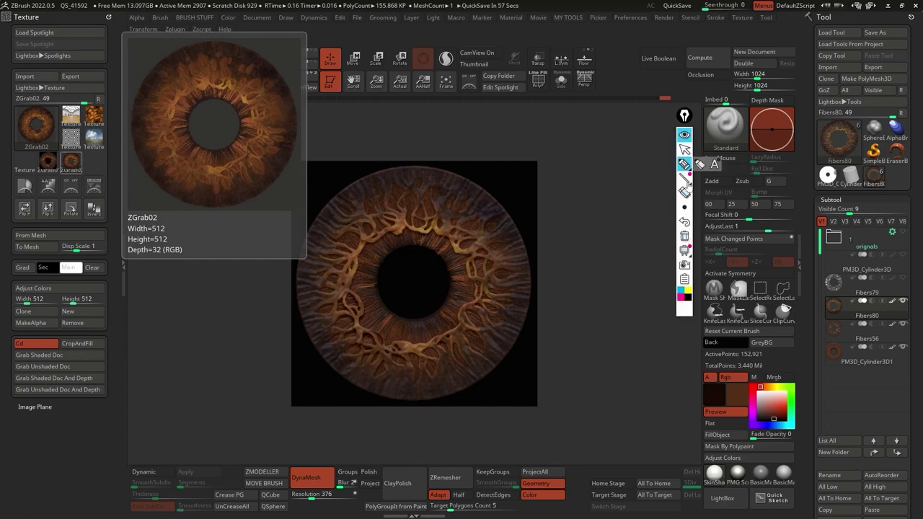
mouse_move(175, 219)
mouse_down()
mouse_move(186, 253)
mouse_move(167, 218)
mouse_up()
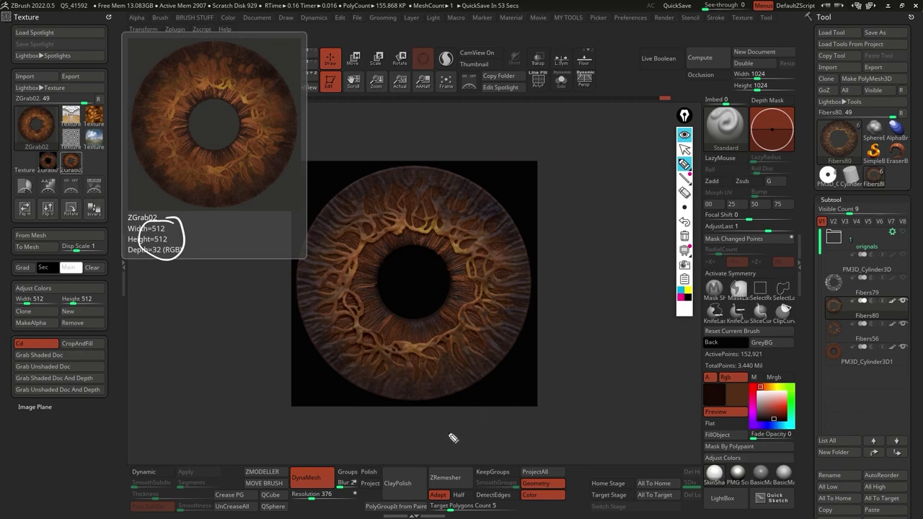
mouse_move(773, 73)
mouse_down()
mouse_move(770, 101)
mouse_move(777, 78)
mouse_up()
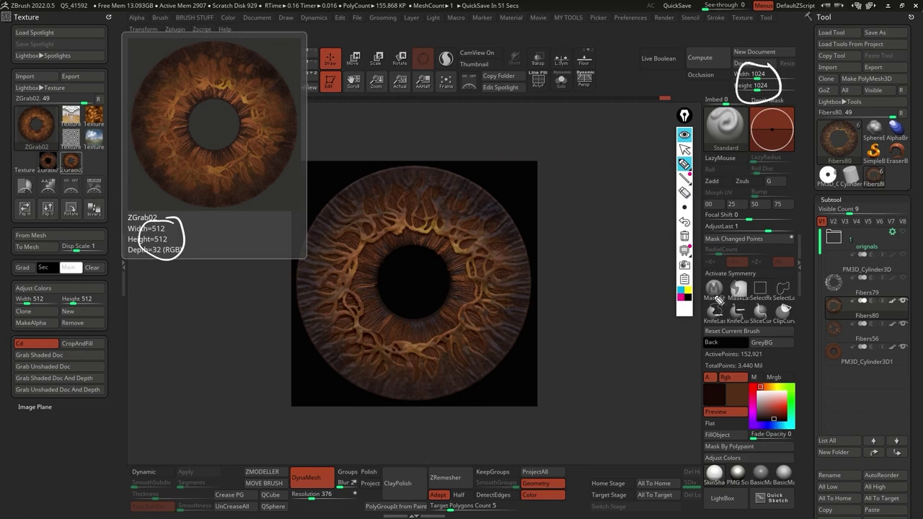
mouse_move(616, 115)
mouse_down()
mouse_move(578, 147)
mouse_move(545, 157)
mouse_up()
mouse_move(614, 456)
mouse_down()
mouse_move(546, 404)
mouse_move(555, 422)
mouse_up()
mouse_move(222, 448)
mouse_down()
mouse_move(301, 407)
mouse_move(296, 426)
mouse_up()
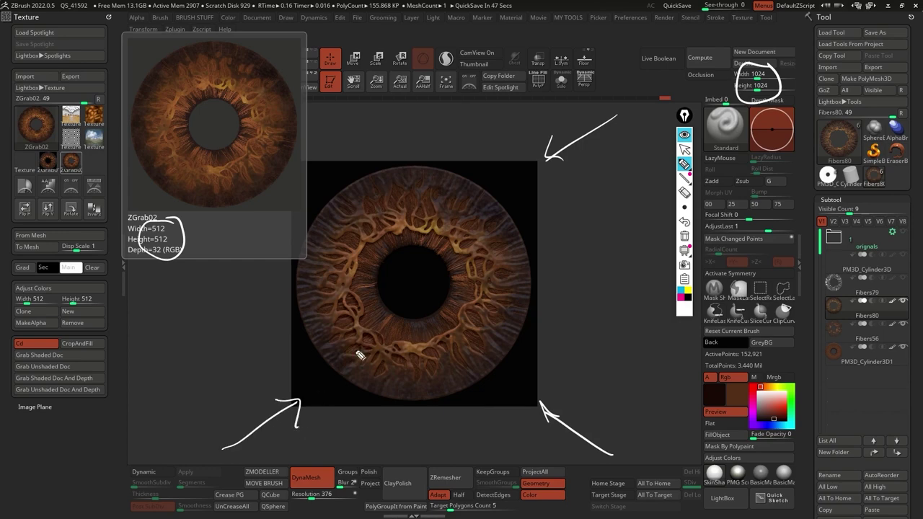
click(684, 236)
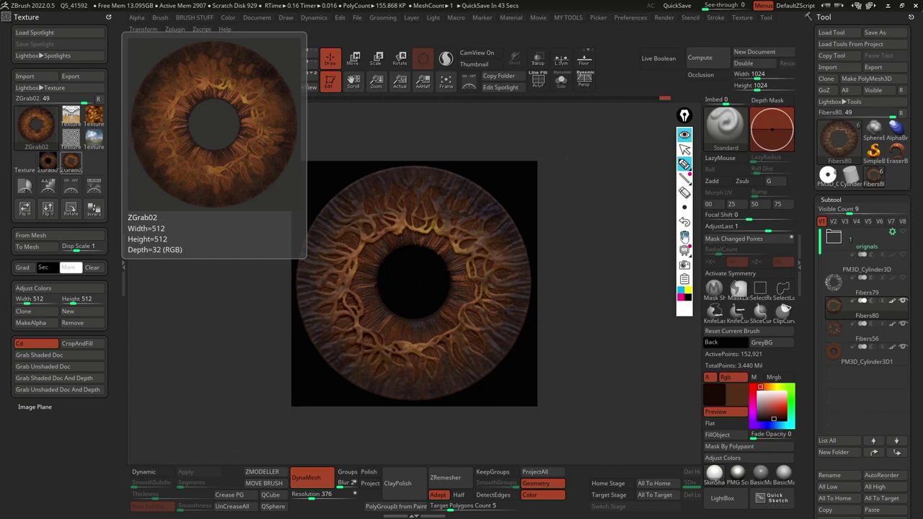
click(685, 149)
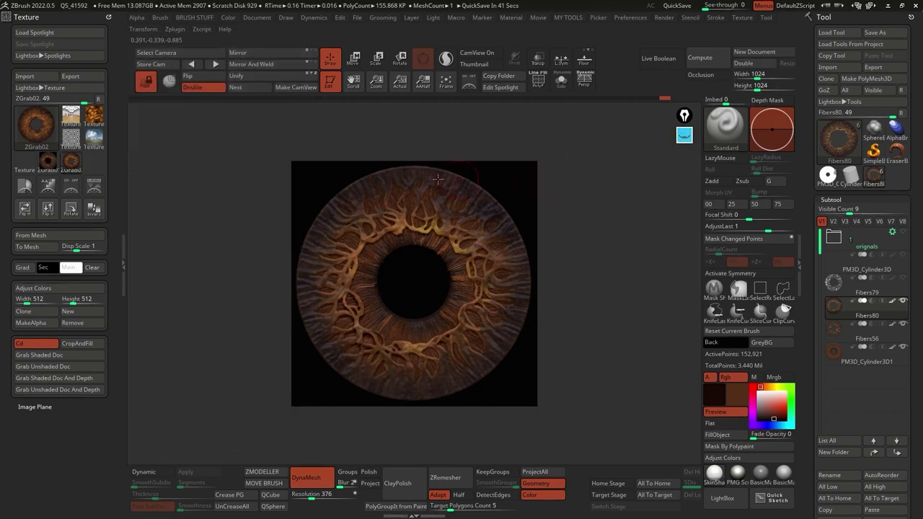
Show the document at actual size and turn on dynamic subdivision for the Fibers56 subtool.
click(400, 80)
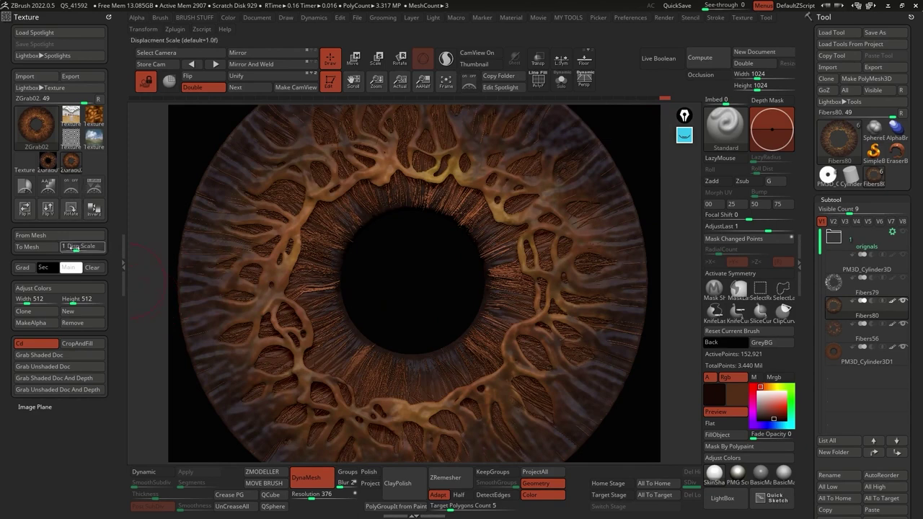
click(856, 329)
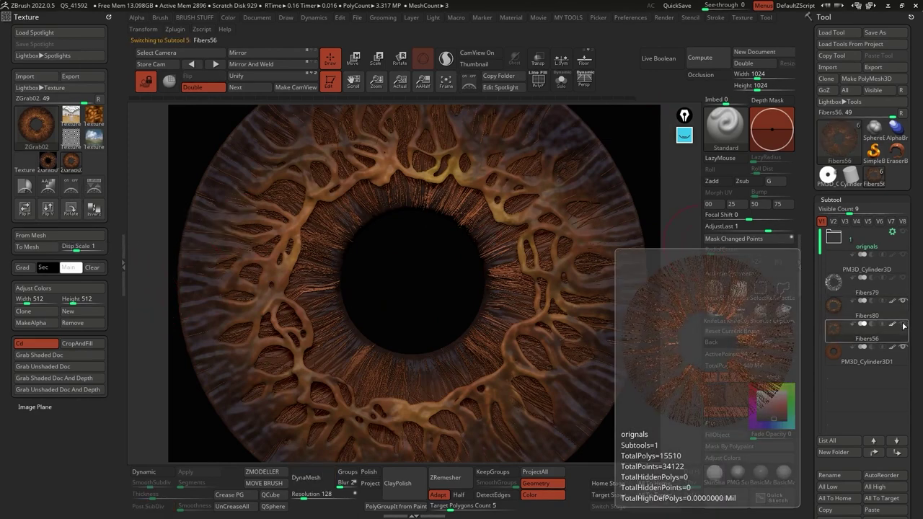
click(901, 317)
click(901, 328)
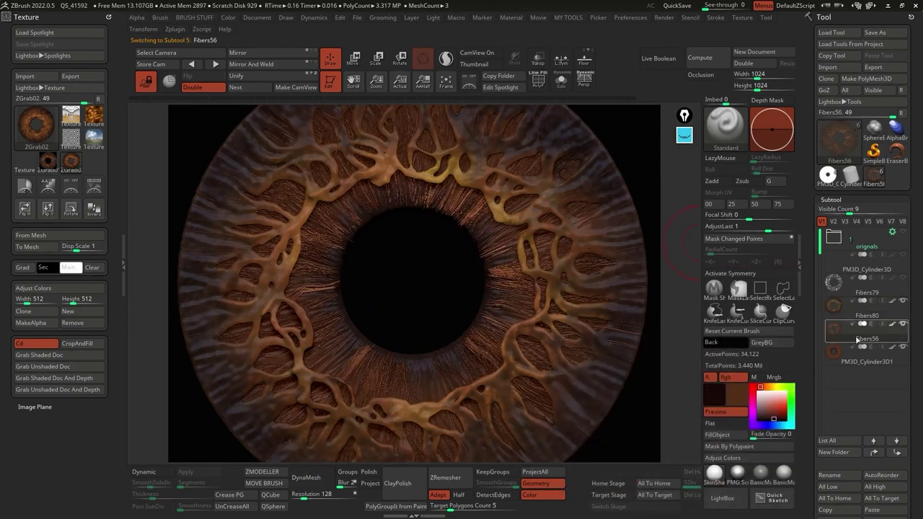
click(143, 473)
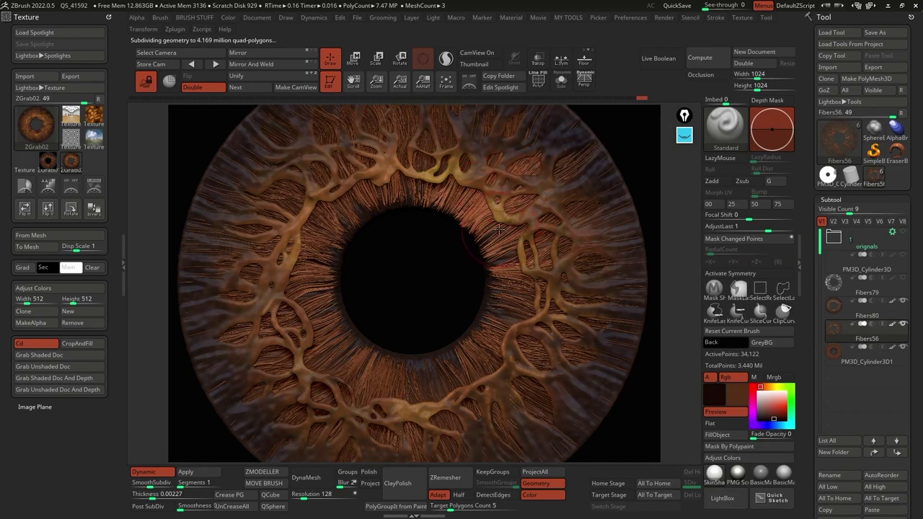
Pick a dark brown as the active color and grab the unshaded document as a 1024 by 1024 texture.
drag(766, 403, 614, 320)
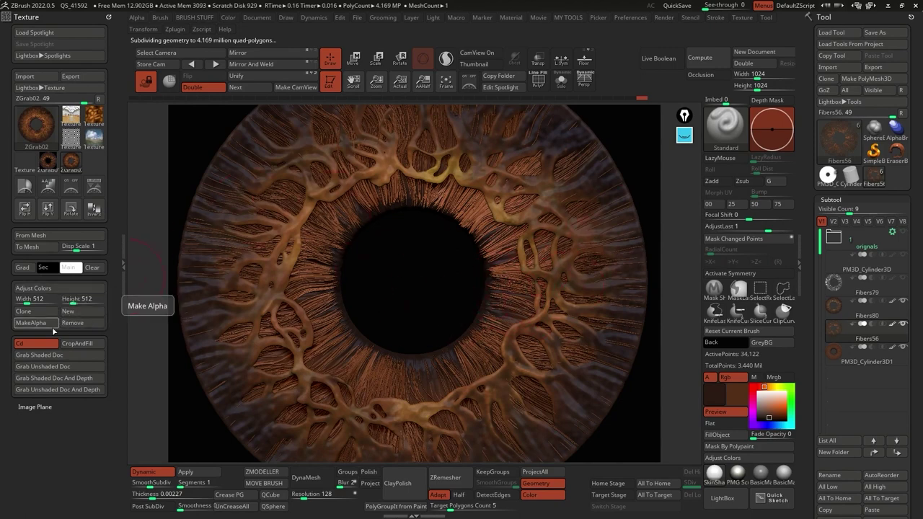
click(40, 366)
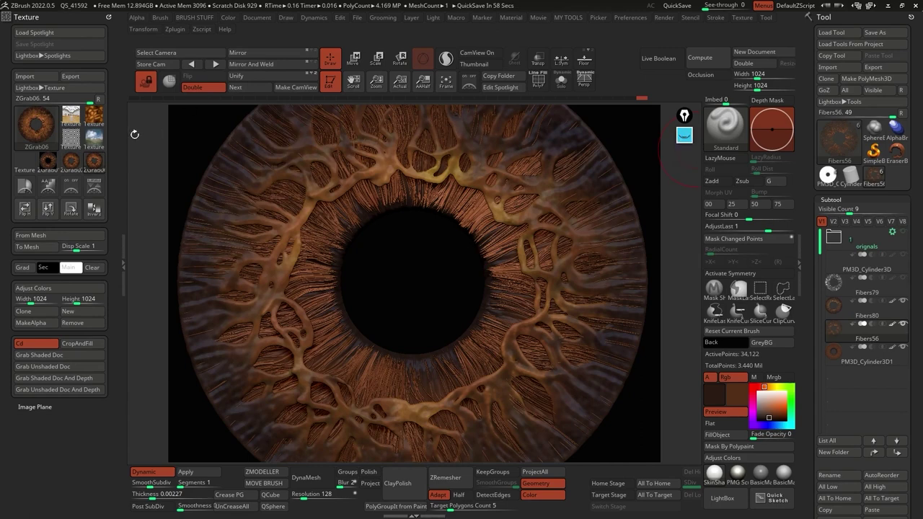
click(92, 162)
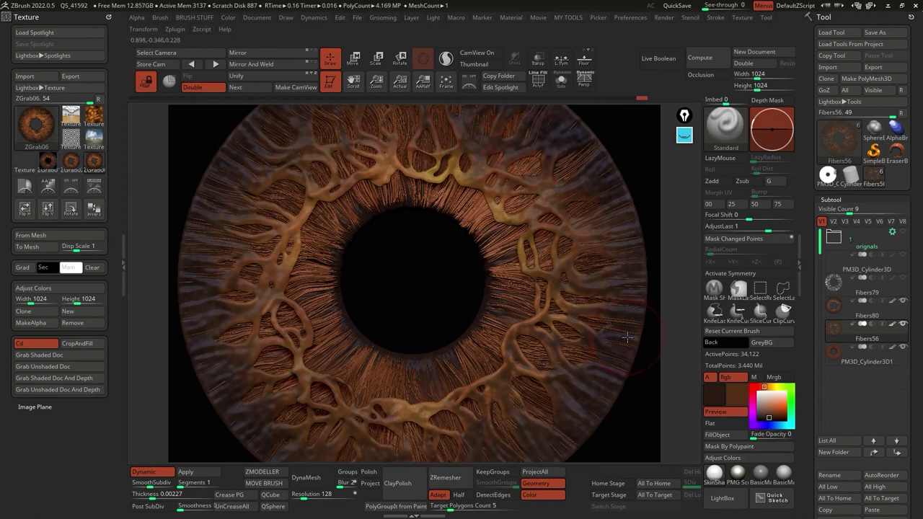
Switch the iris material to NormalRGBMat and grab both the shaded normal view and the unshaded document as textures.
click(505, 20)
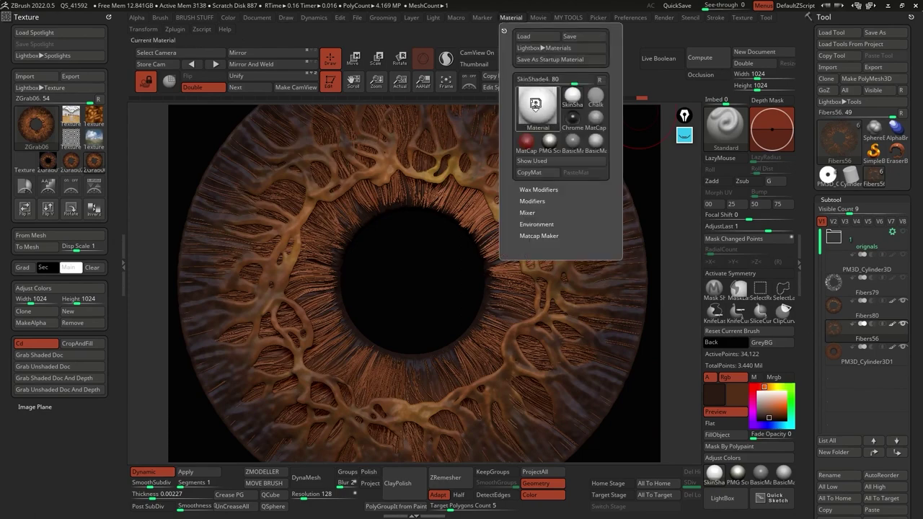
click(533, 108)
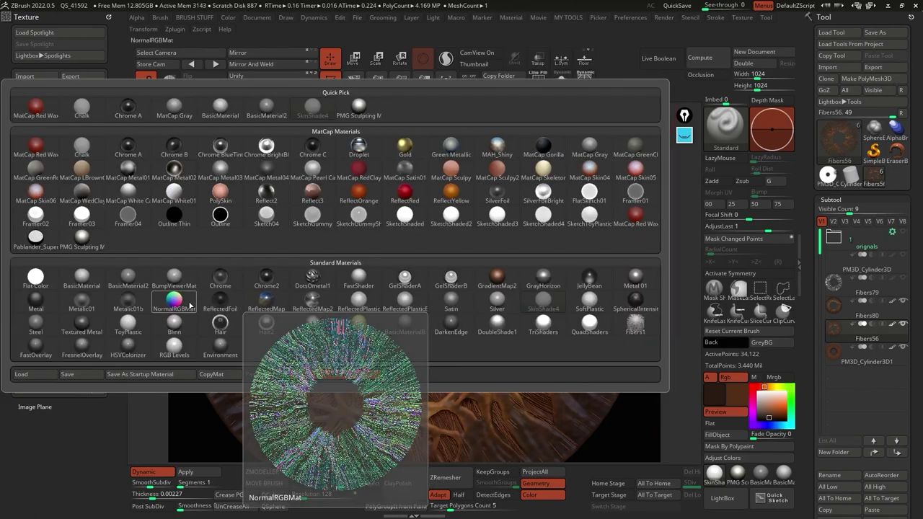
click(189, 306)
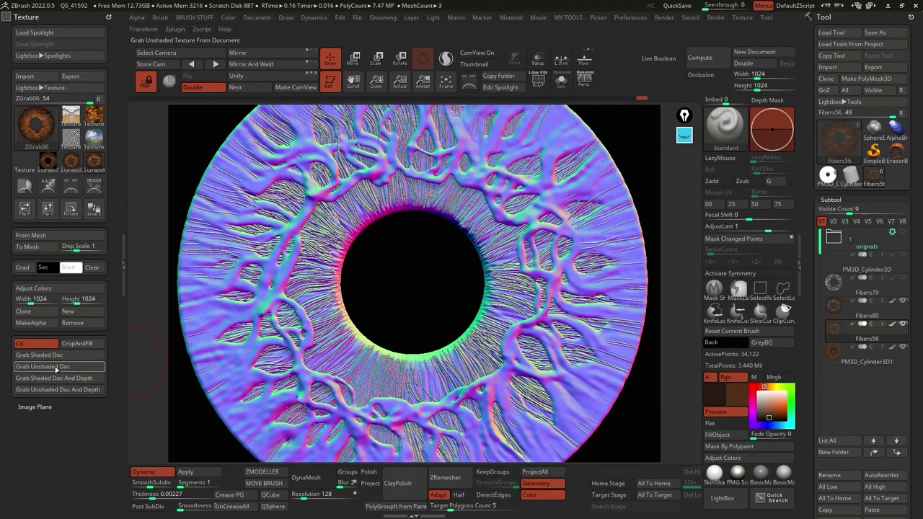
click(54, 356)
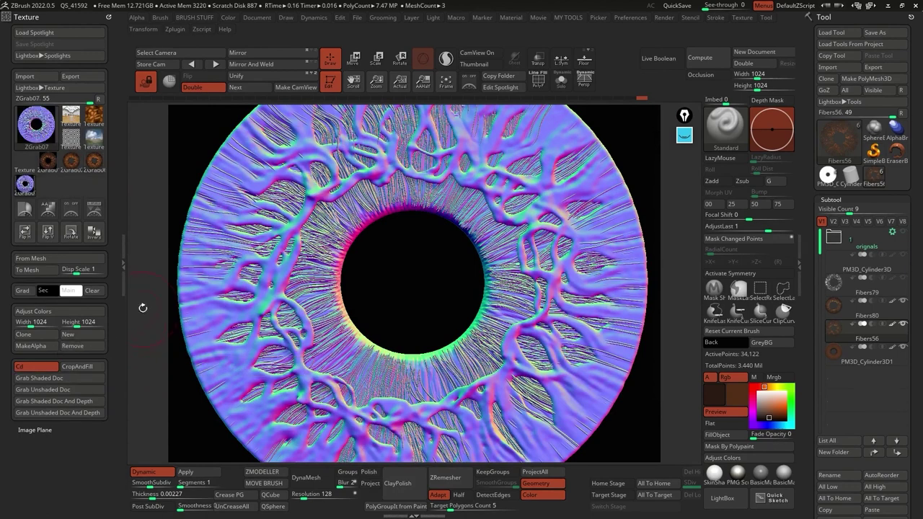
click(55, 392)
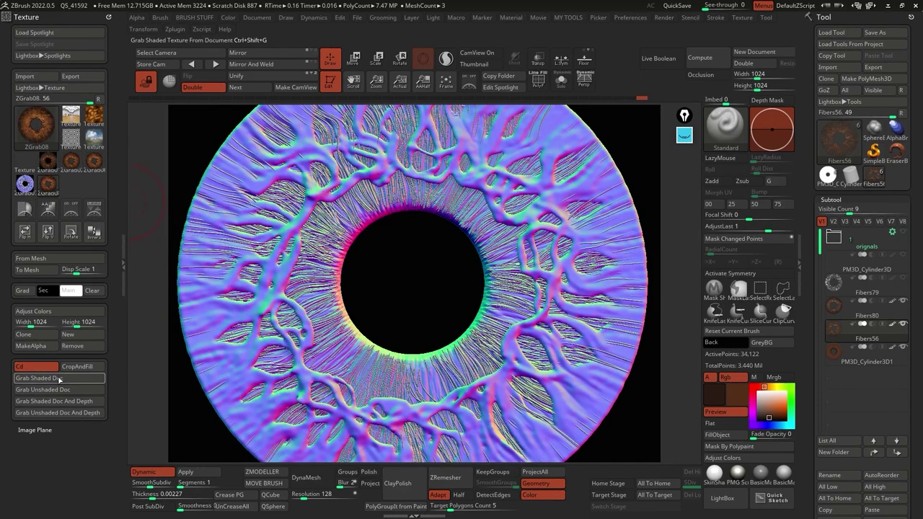
mouse_move(29, 184)
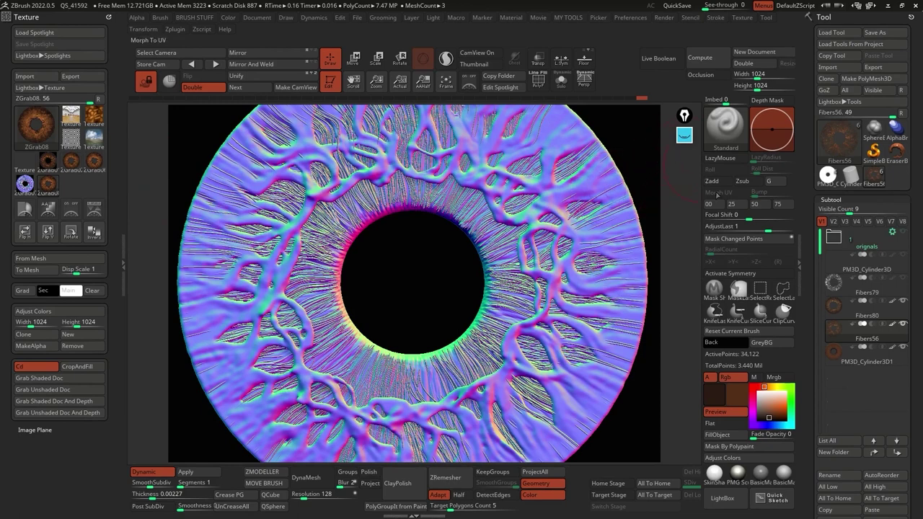
drag(809, 193, 805, 171)
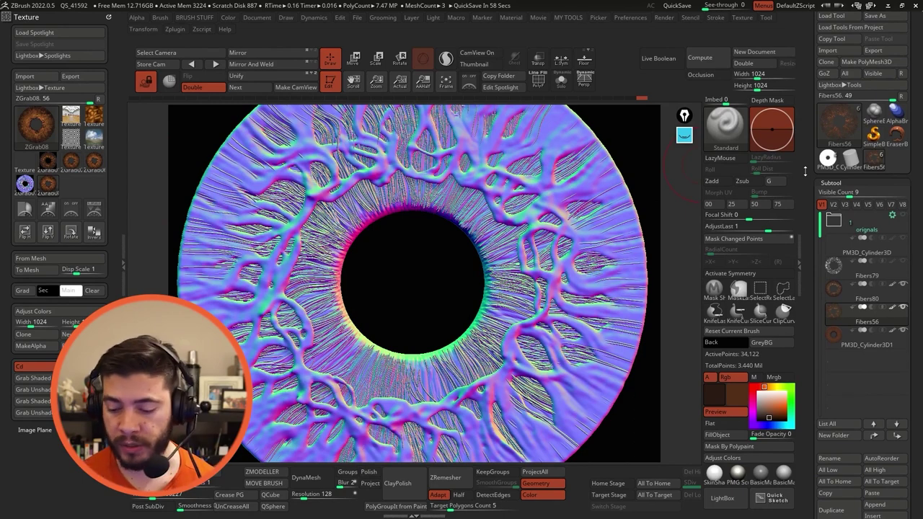
Apply the dynamic subdivision of the Fibers56 subtool as real geometry.
drag(810, 301, 810, 220)
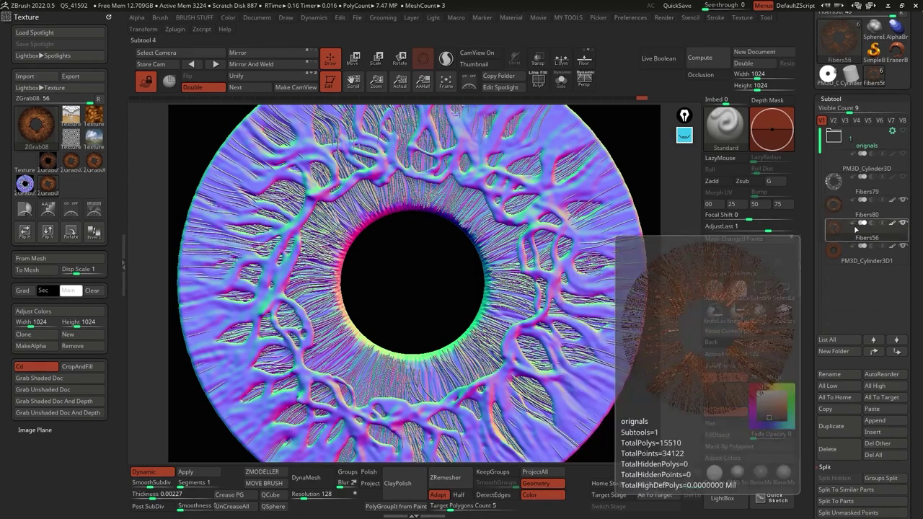
drag(812, 236, 812, 167)
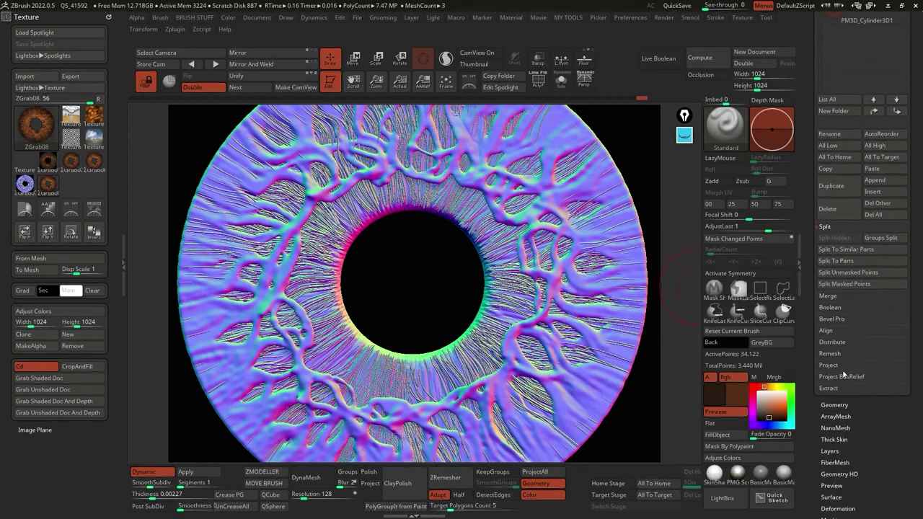
click(834, 420)
click(888, 173)
drag(811, 191, 812, 328)
mouse_move(863, 166)
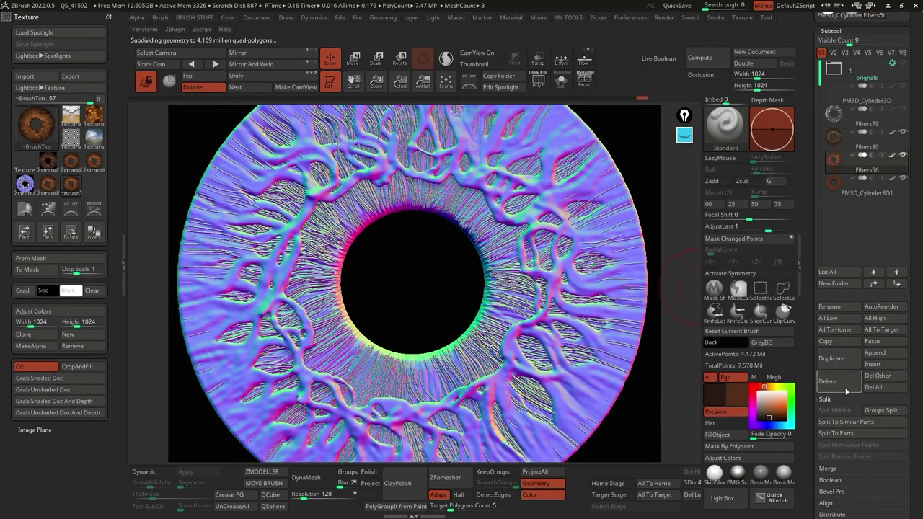
Merge the visible iris subtools into a single new tool and make the merged tool active.
click(829, 468)
key(shift)
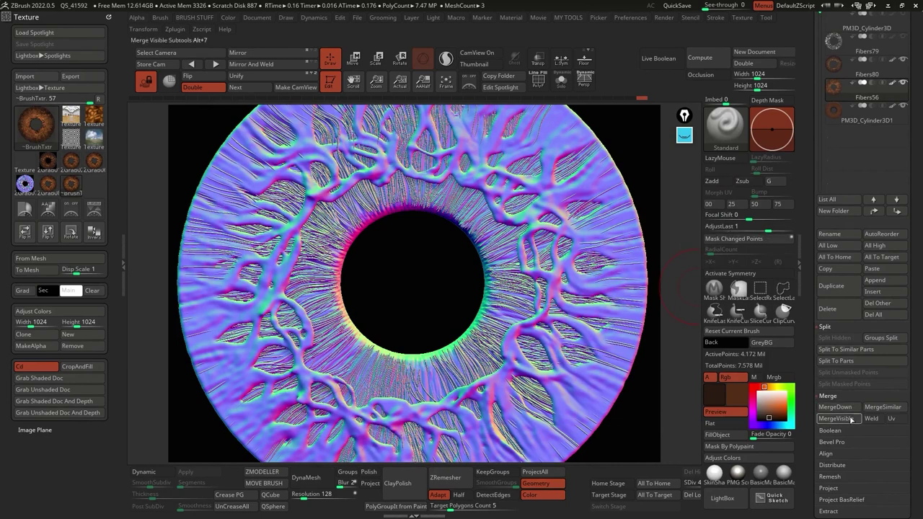
click(845, 424)
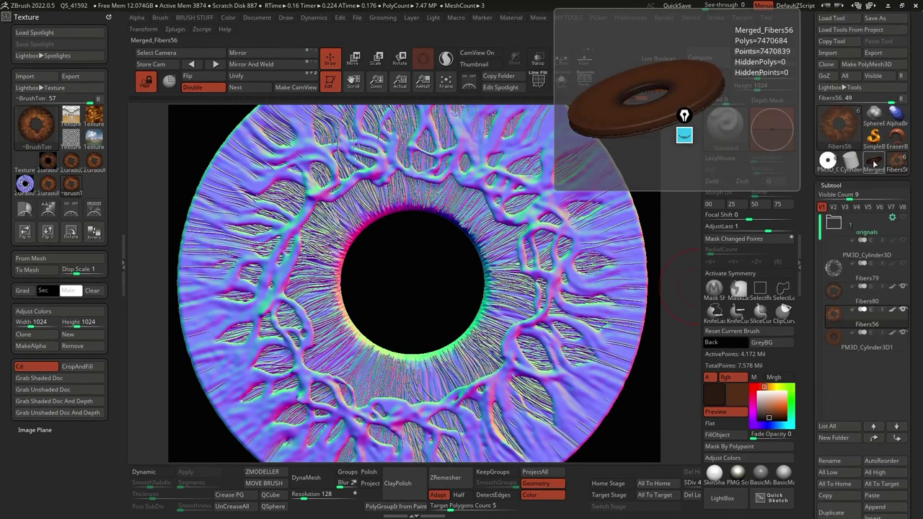
click(874, 167)
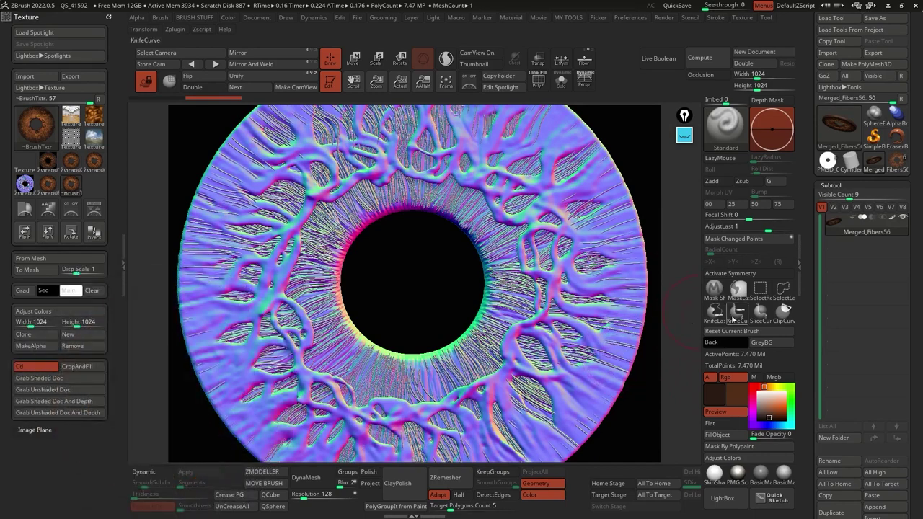
Give the merged iris the white SkinShade material, hide its polypaint and fill the object with white.
click(715, 476)
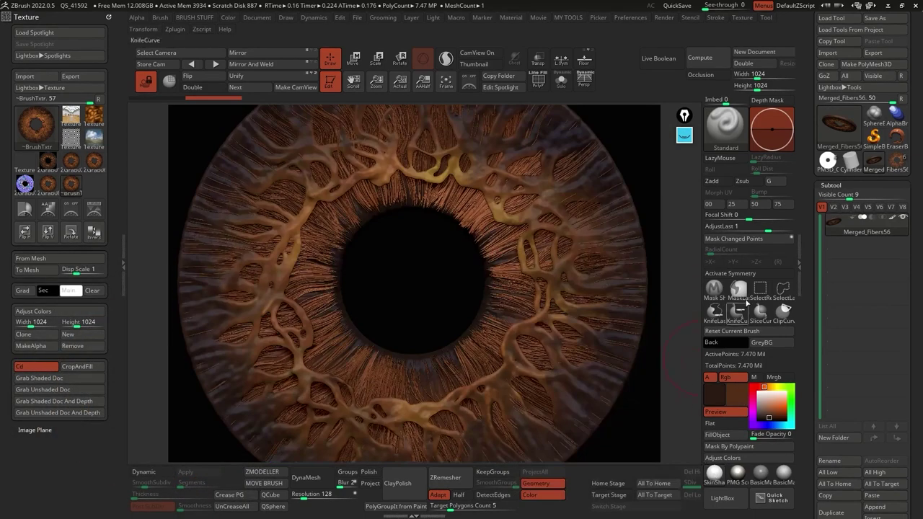
click(893, 219)
click(757, 390)
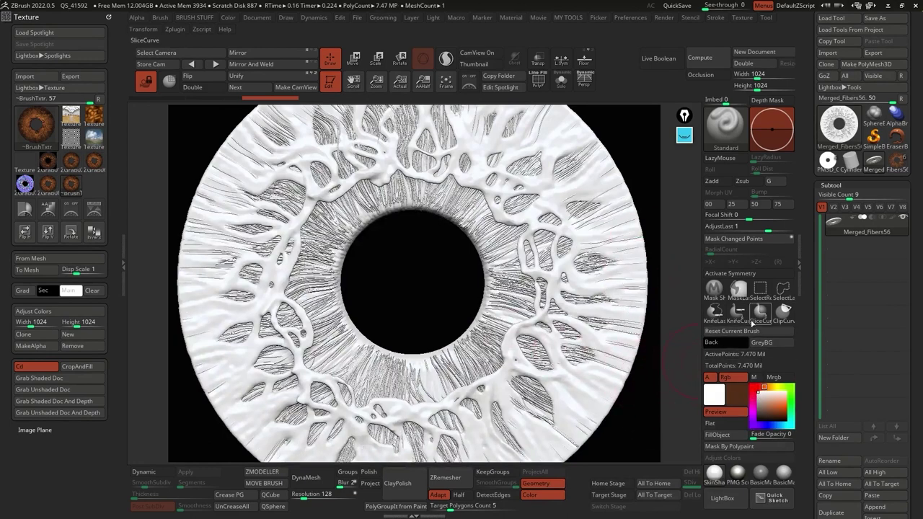
click(729, 433)
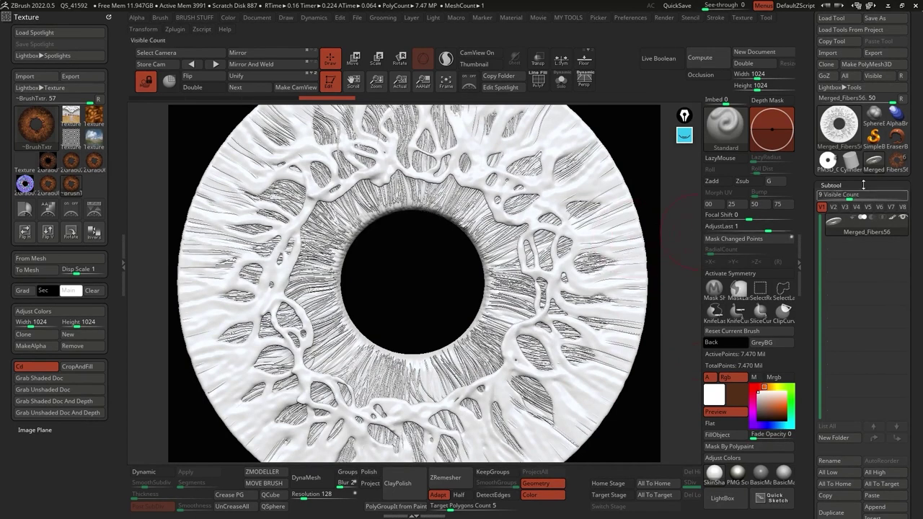
Return to the original multi-subtool Fibers56 tool and switch its geometry back to live dynamic subdivision.
click(895, 166)
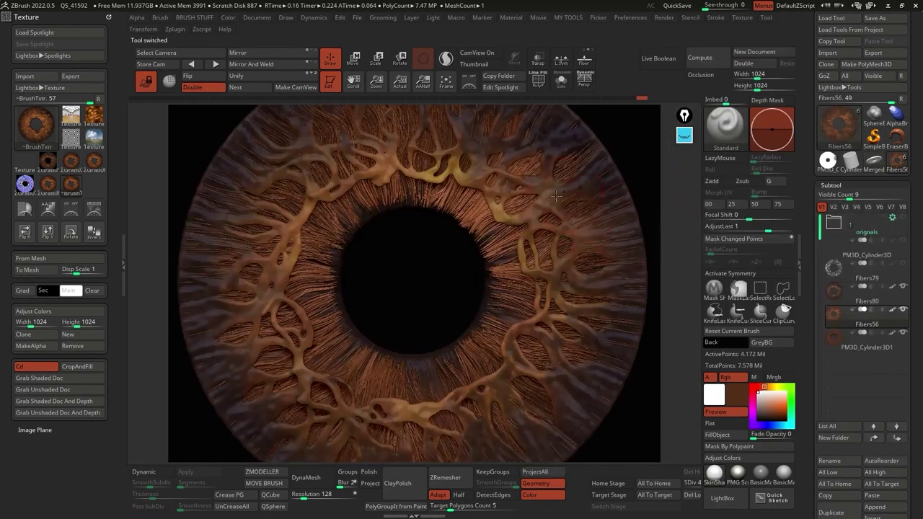
drag(806, 346, 801, 137)
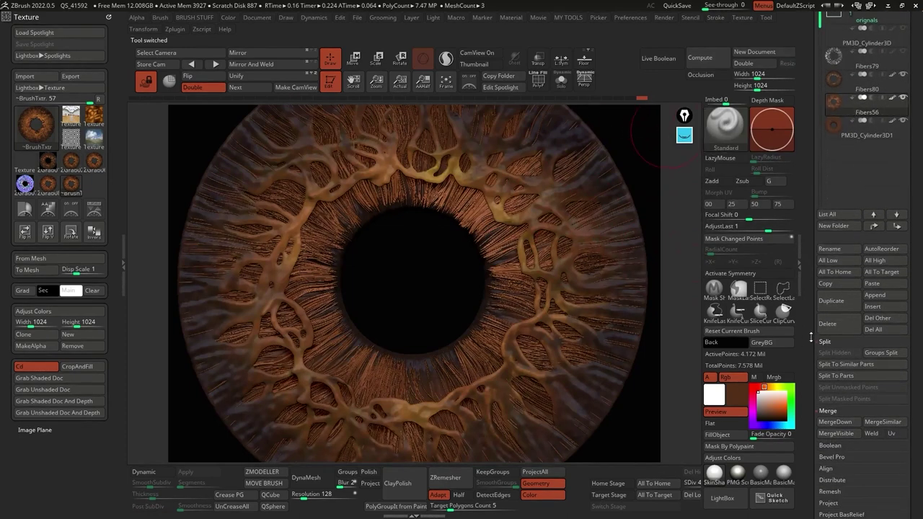
scroll(810, 339, down, 3)
scroll(813, 339, down, 3)
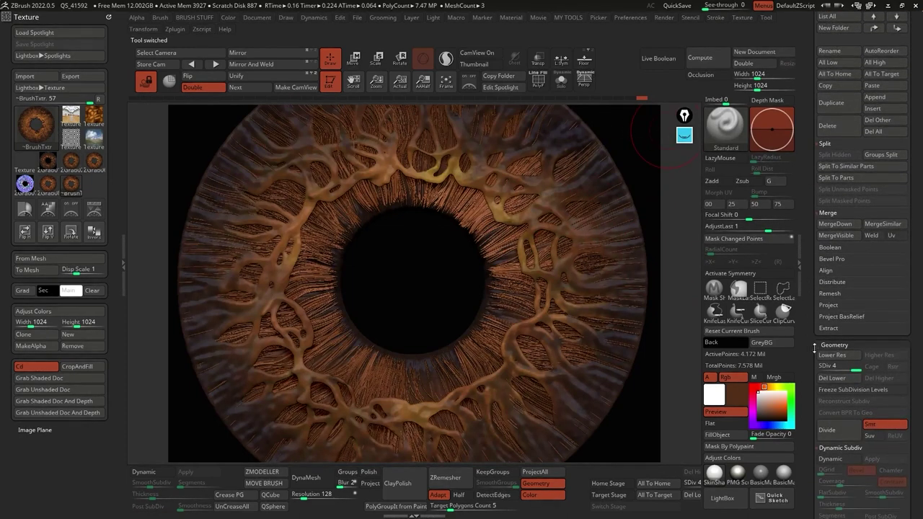
click(848, 458)
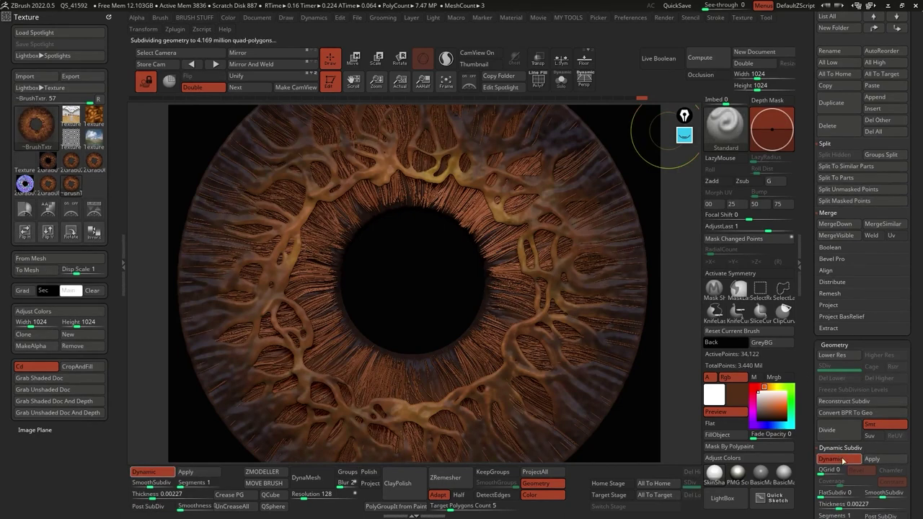
scroll(812, 288, up, 6)
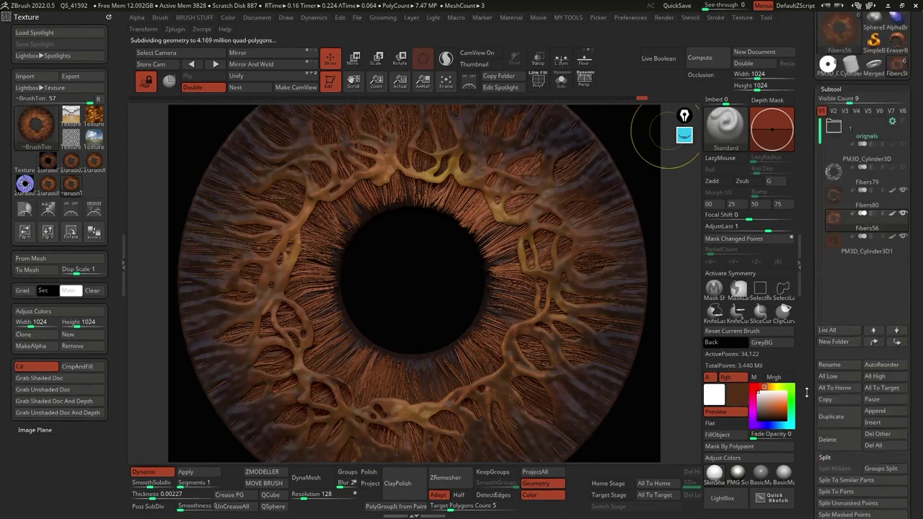
Make the merged white iris tool active and compute its ambient occlusion.
click(874, 175)
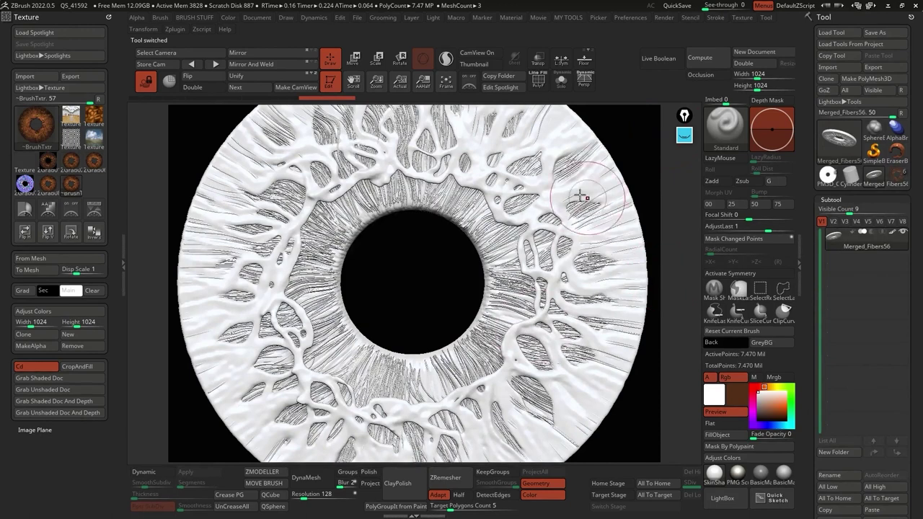
click(700, 58)
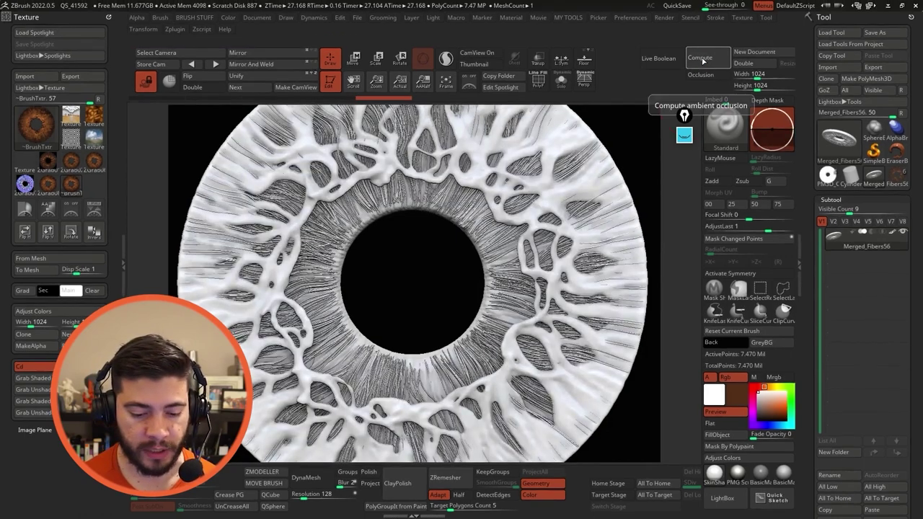
drag(807, 281, 811, 194)
scroll(810, 194, up, 5)
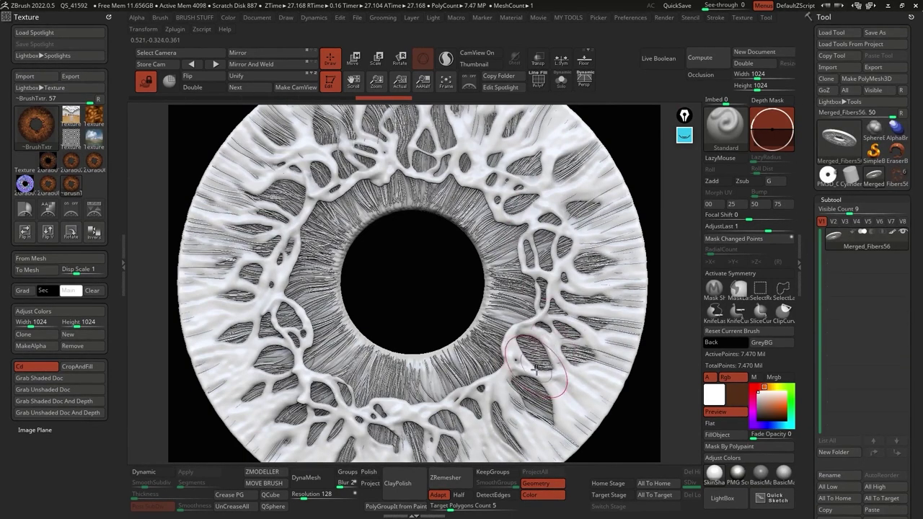
Inspect the computed occlusion with the Flat renderer and return to the Preview renderer.
click(664, 18)
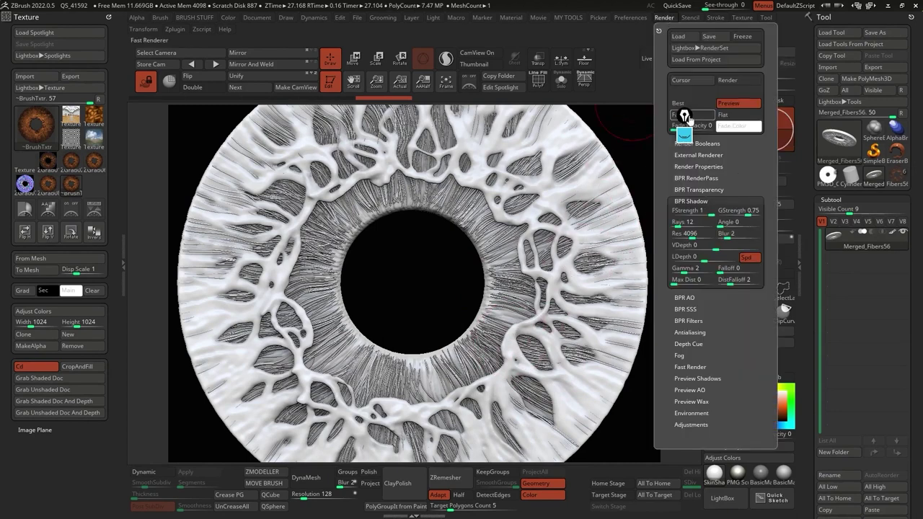
click(742, 117)
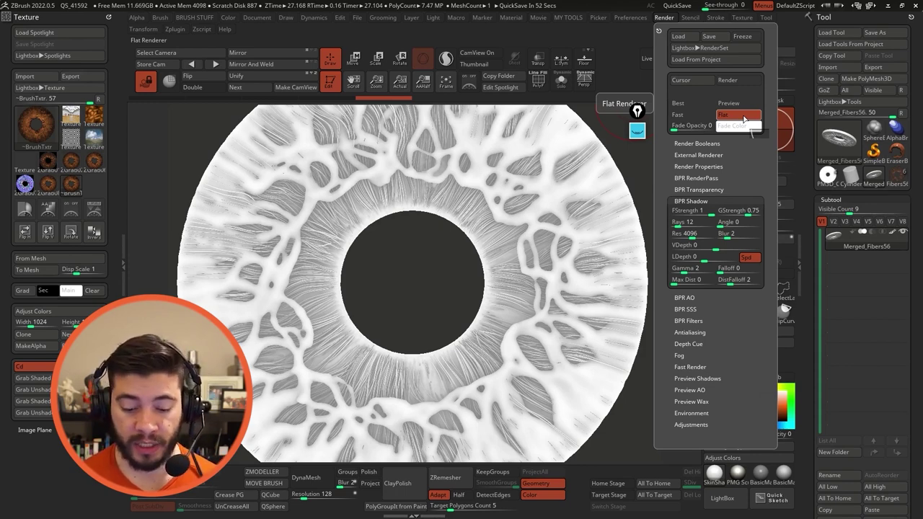
click(739, 115)
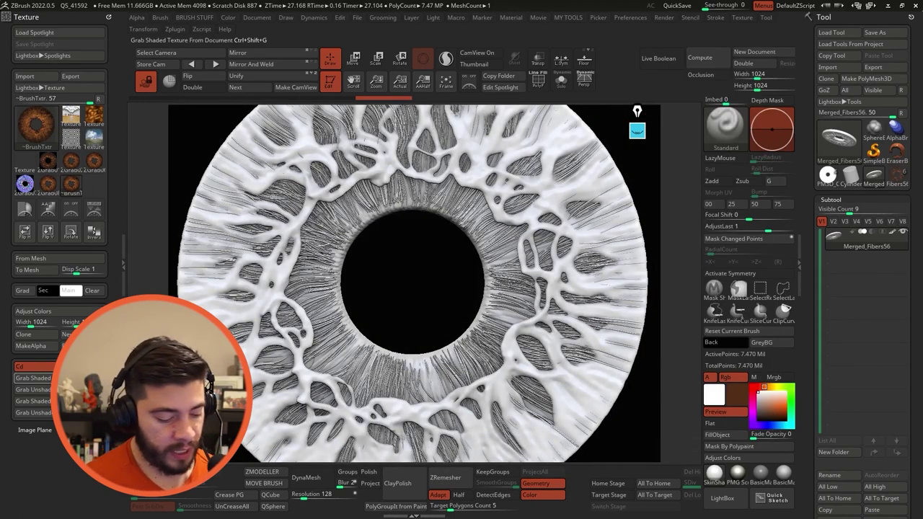
Grab the unshaded document as the iris's ambient occlusion texture and compare it with the normal map texture.
click(57, 390)
mouse_move(39, 137)
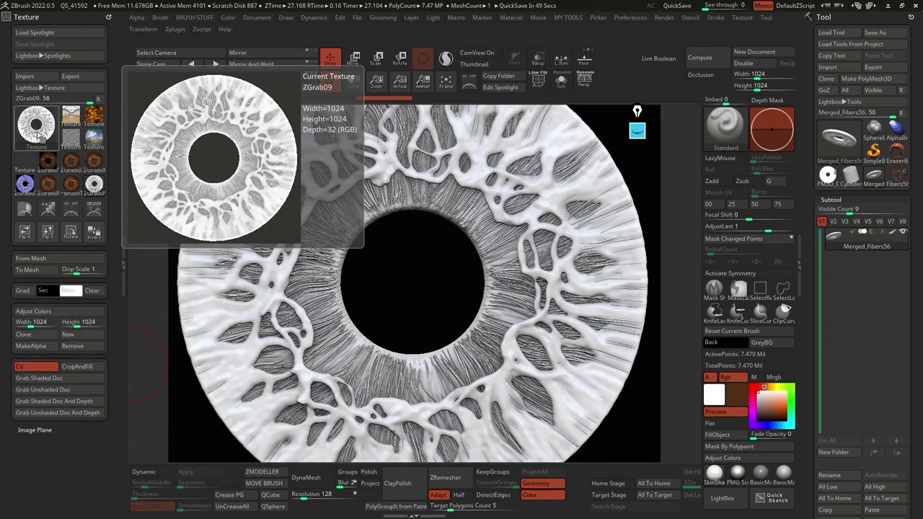
mouse_move(32, 187)
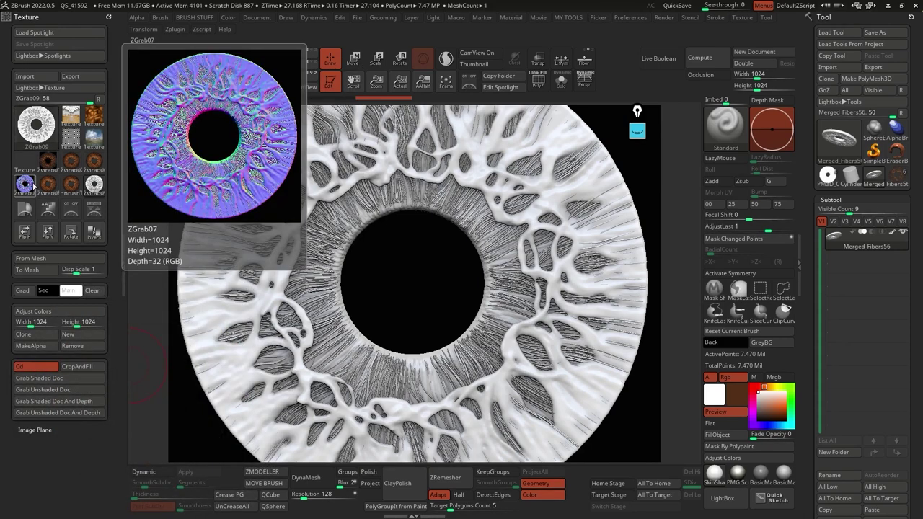